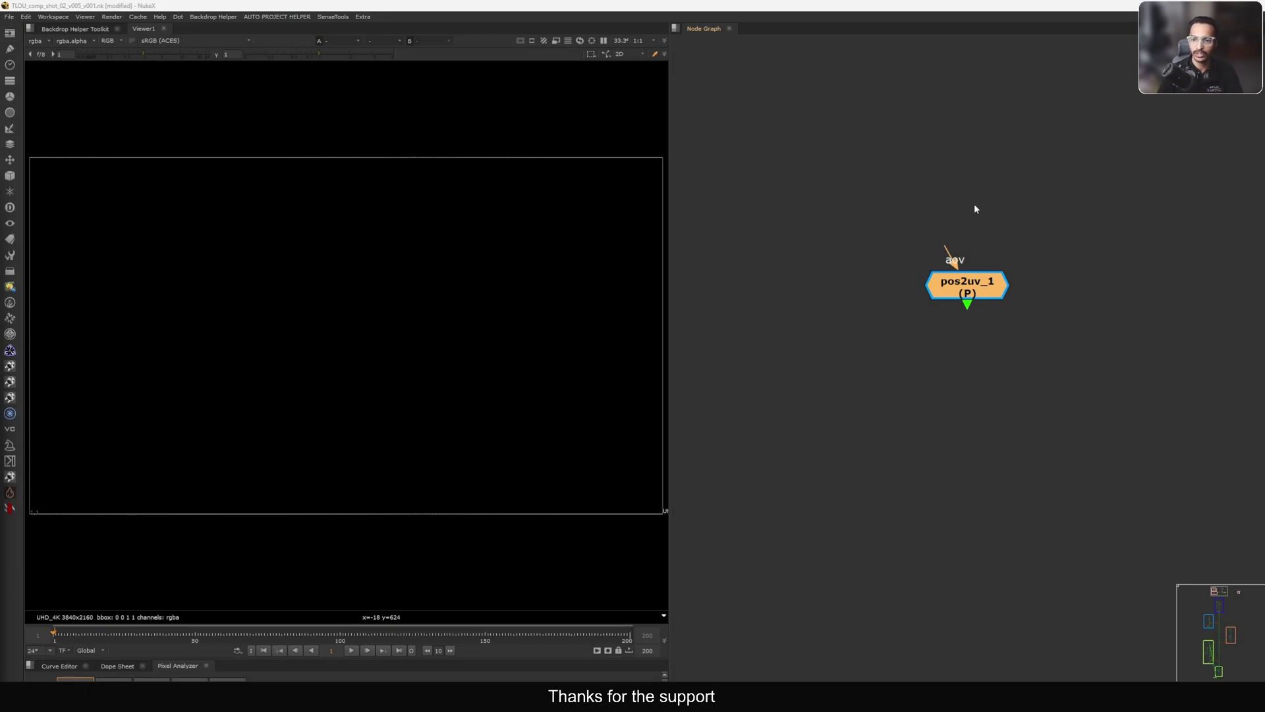
drag(1092, 228, 809, 389)
drag(973, 286, 947, 306)
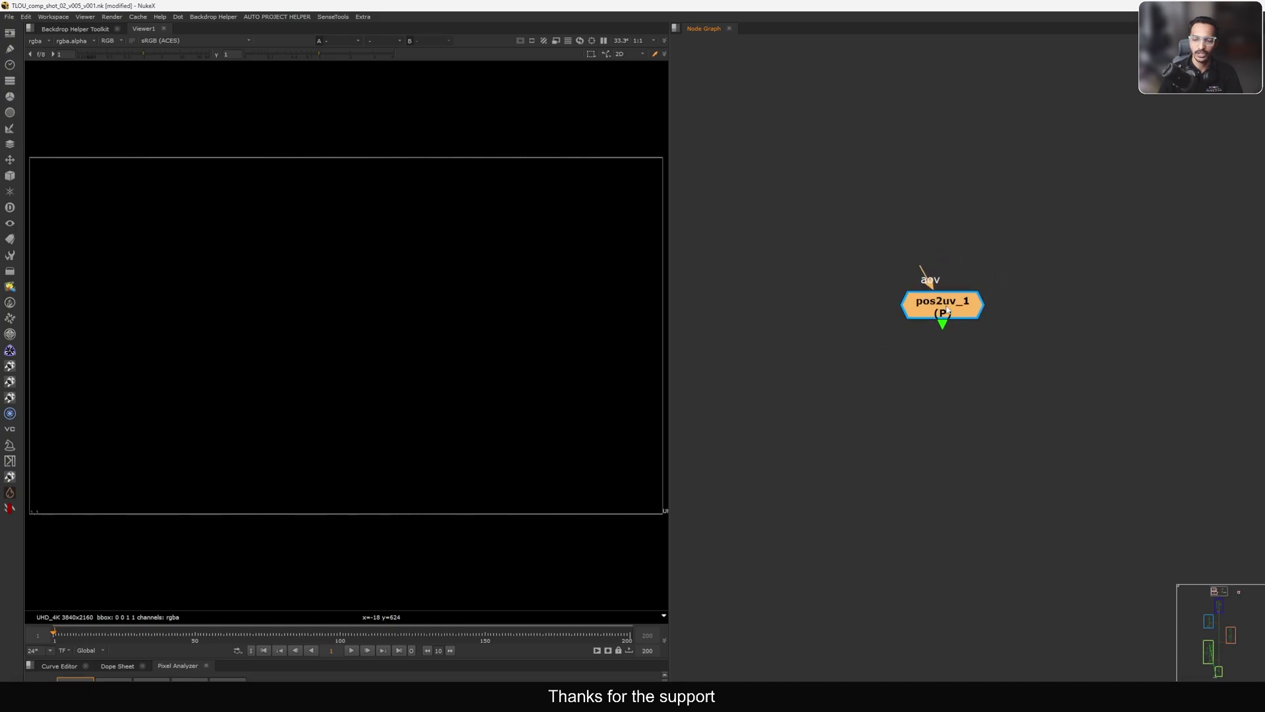
drag(1009, 266, 1002, 268)
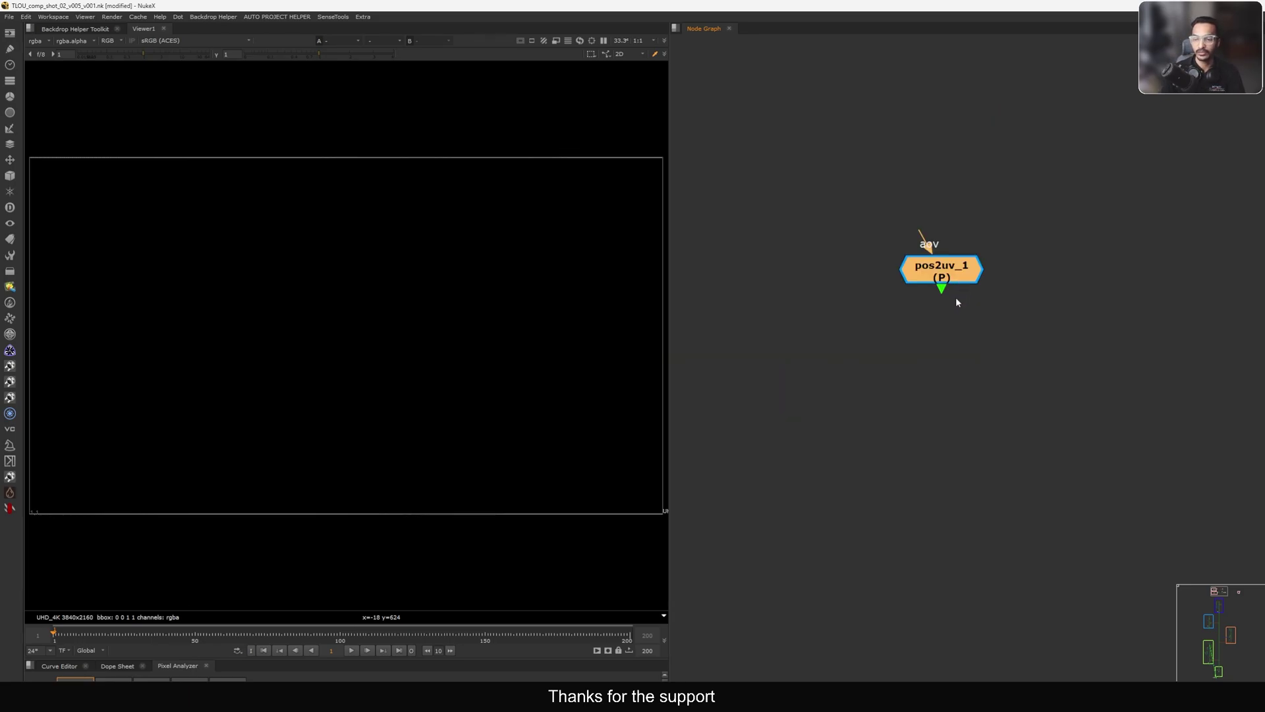
drag(945, 271, 938, 287)
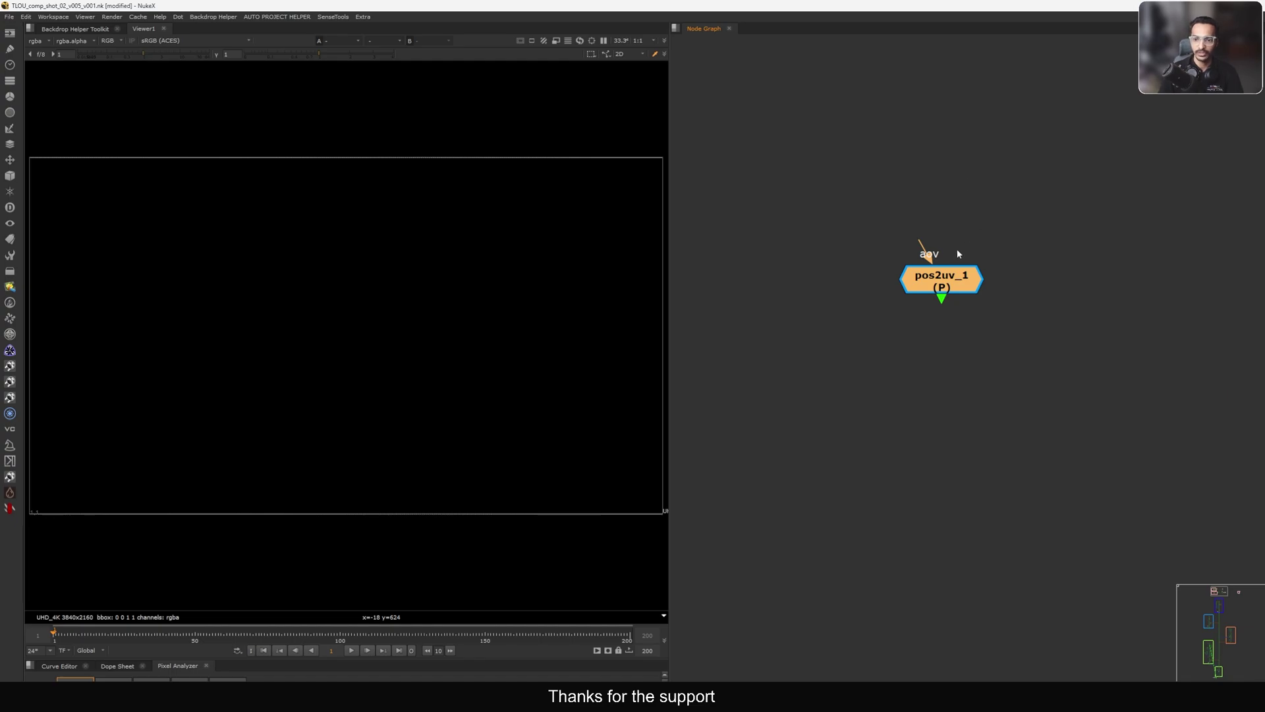
drag(951, 279, 953, 275)
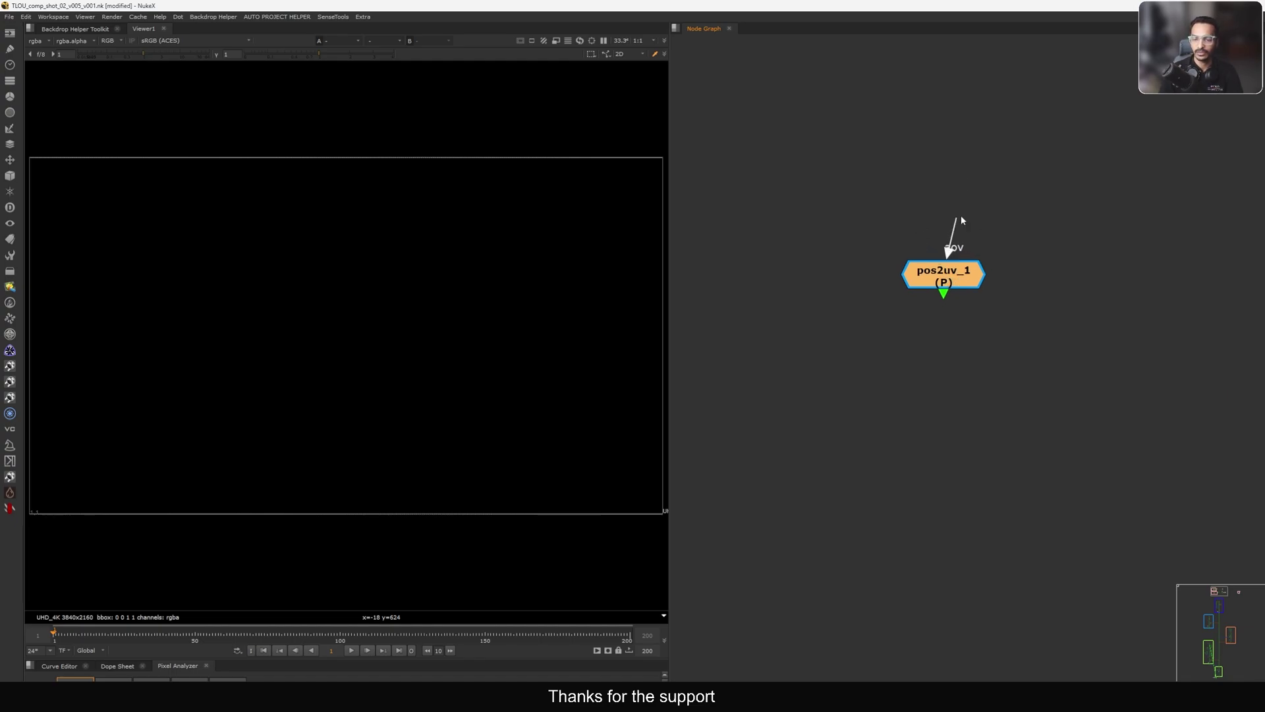
drag(945, 278, 962, 272)
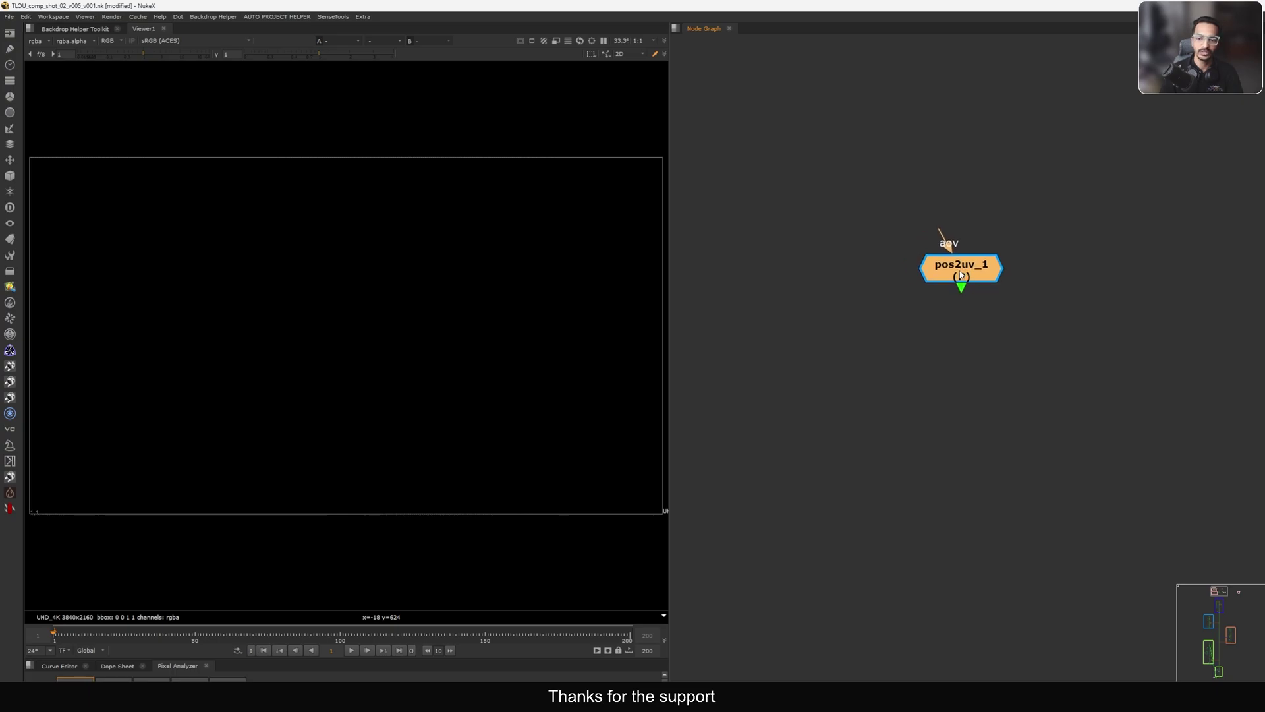
drag(1048, 205, 841, 318)
drag(958, 274, 932, 292)
- Display the finished comp image from the row of Read nodes below the LENS FX group in the viewer
middle_click(1100, 313)
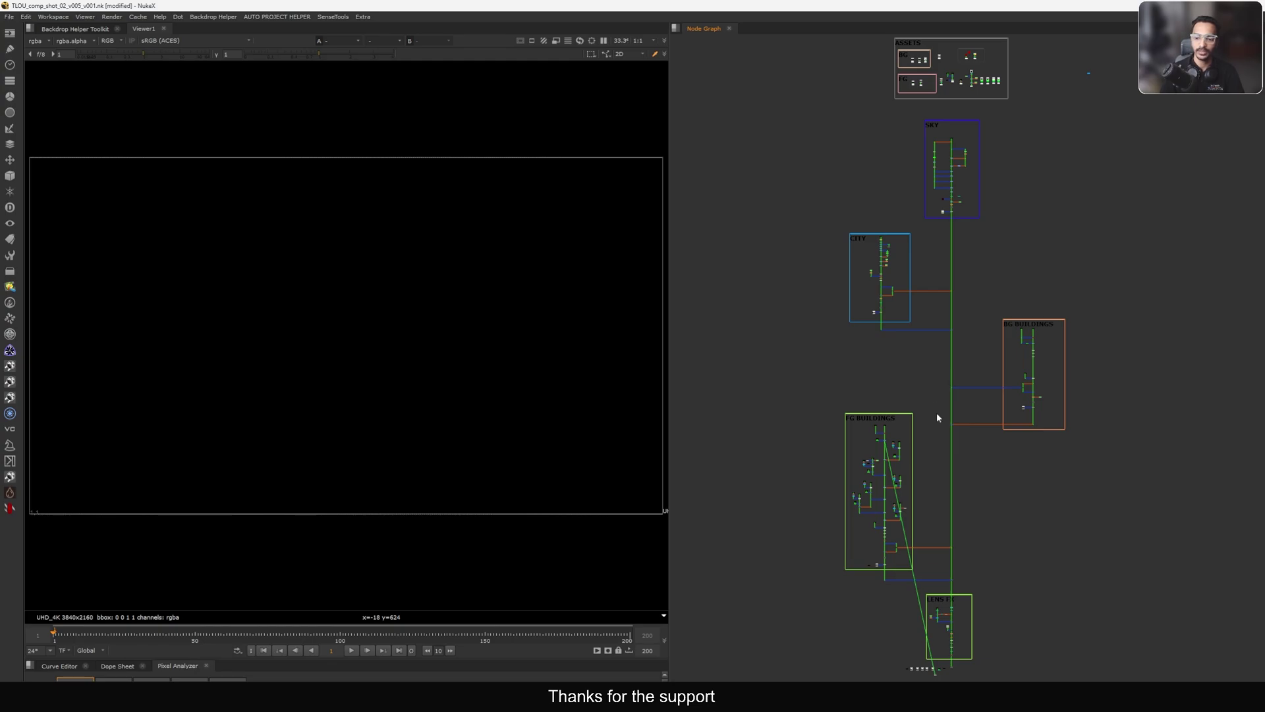
middle_drag(956, 537, 947, 393)
middle_click(1032, 429)
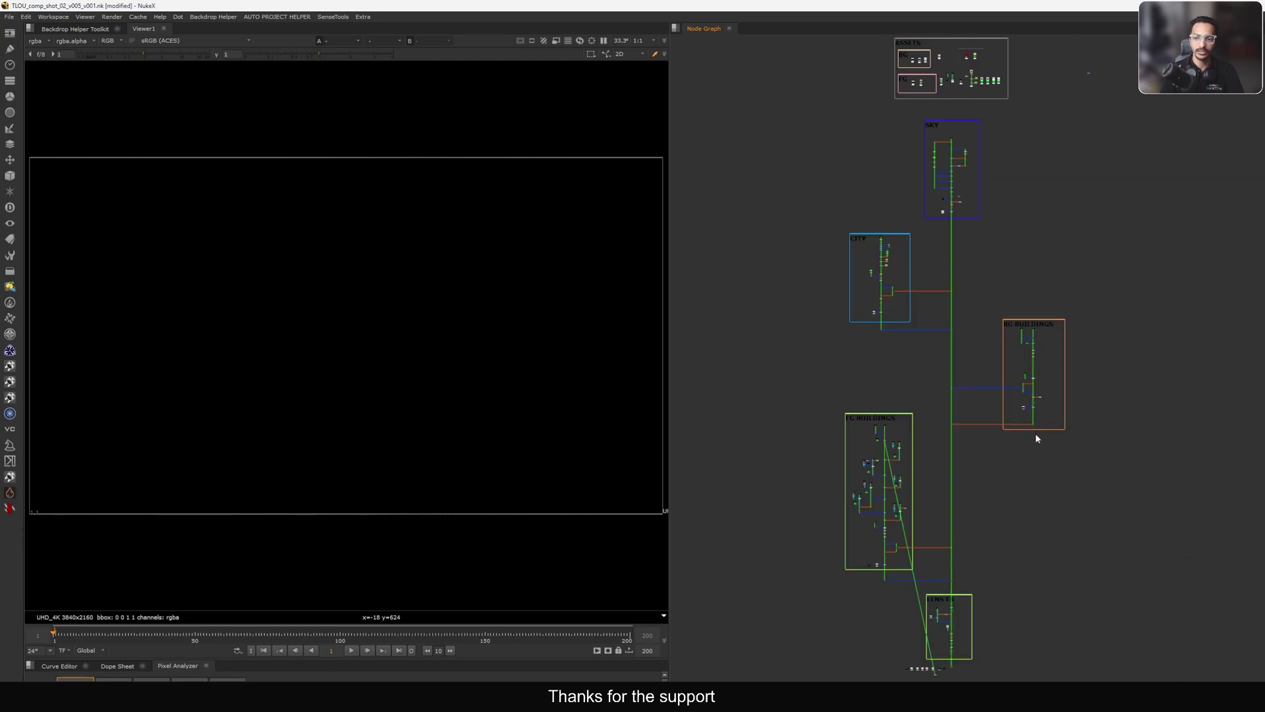
middle_drag(1004, 503, 989, 355)
middle_drag(908, 537, 931, 385)
middle_click(994, 386)
scroll(994, 386, down, 1)
middle_drag(957, 440, 960, 321)
middle_drag(933, 545, 949, 399)
scroll(950, 398, up, 9)
click(934, 399)
key(1)
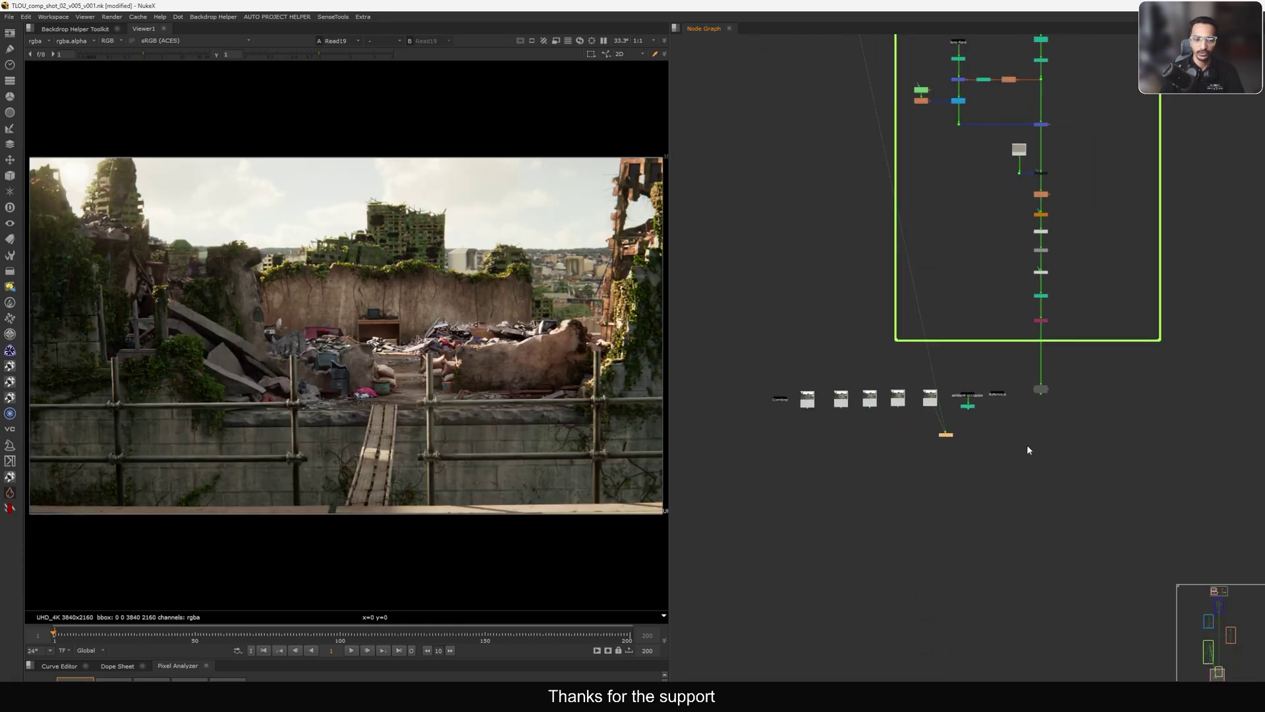
- View the Reference image in the viewer and compare it with the finished comp
middle_click(1037, 459)
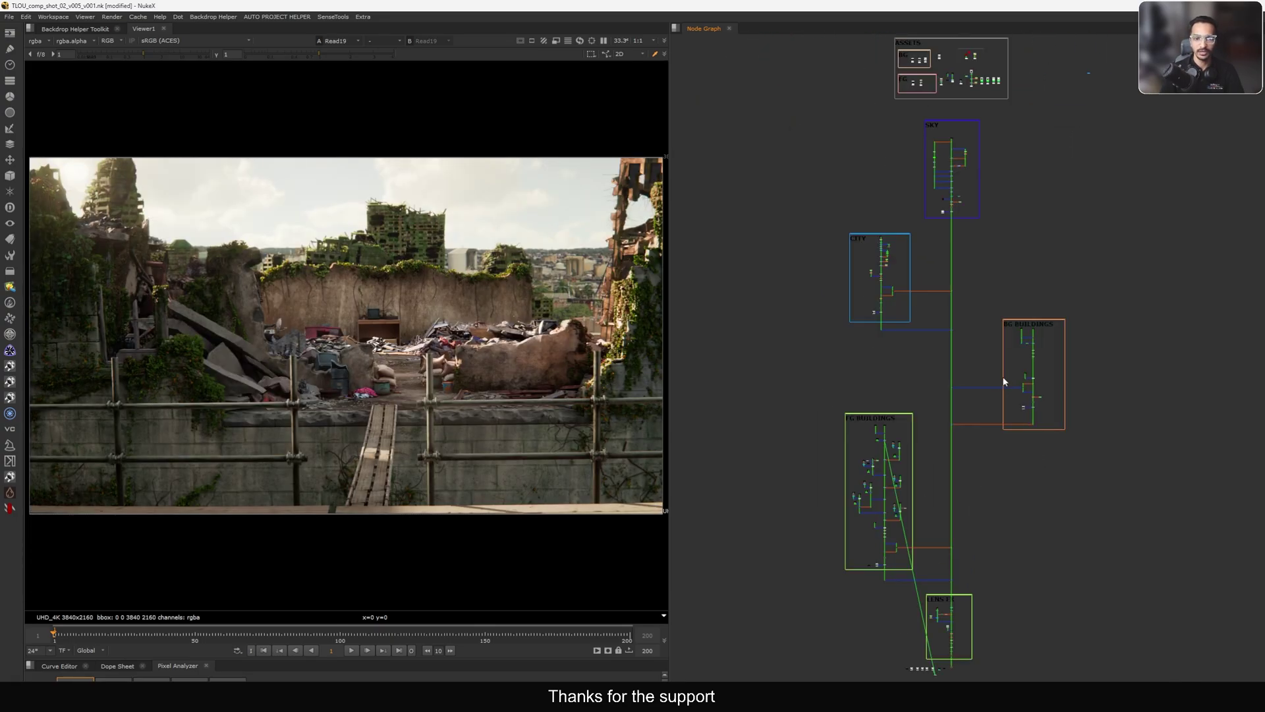
scroll(1014, 405, up, 10)
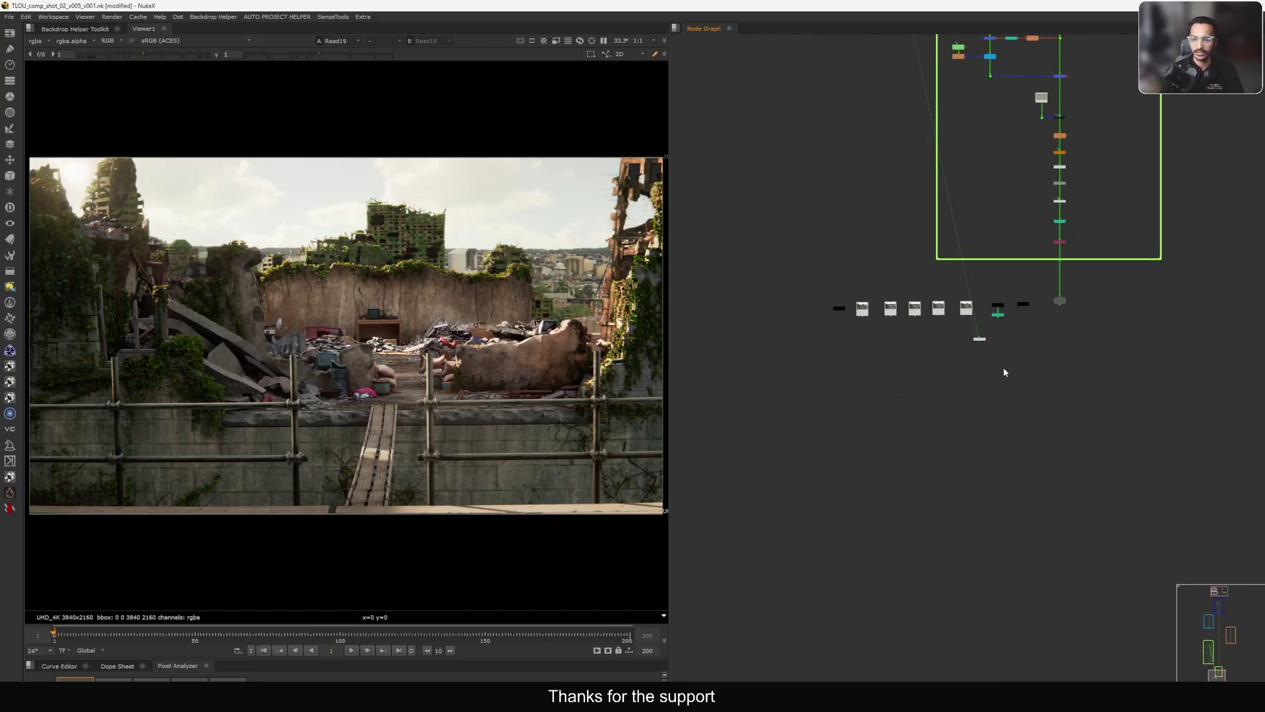
click(1019, 387)
key(1)
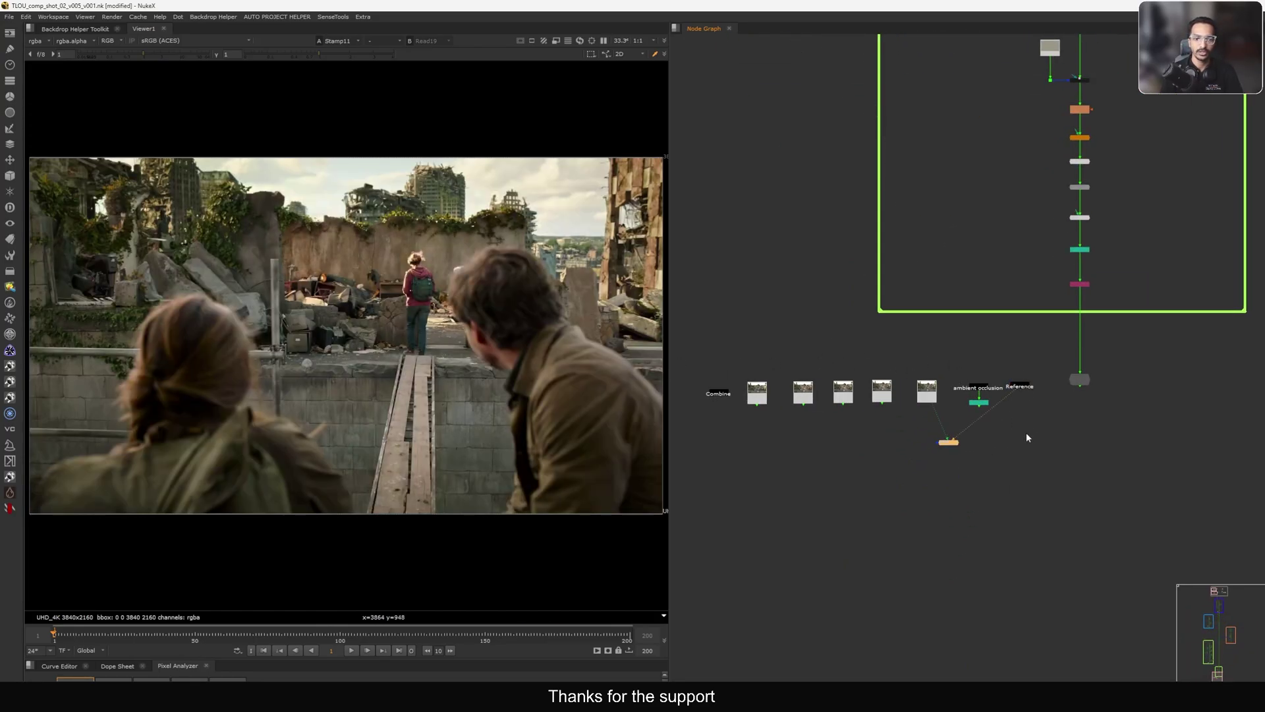
key(2)
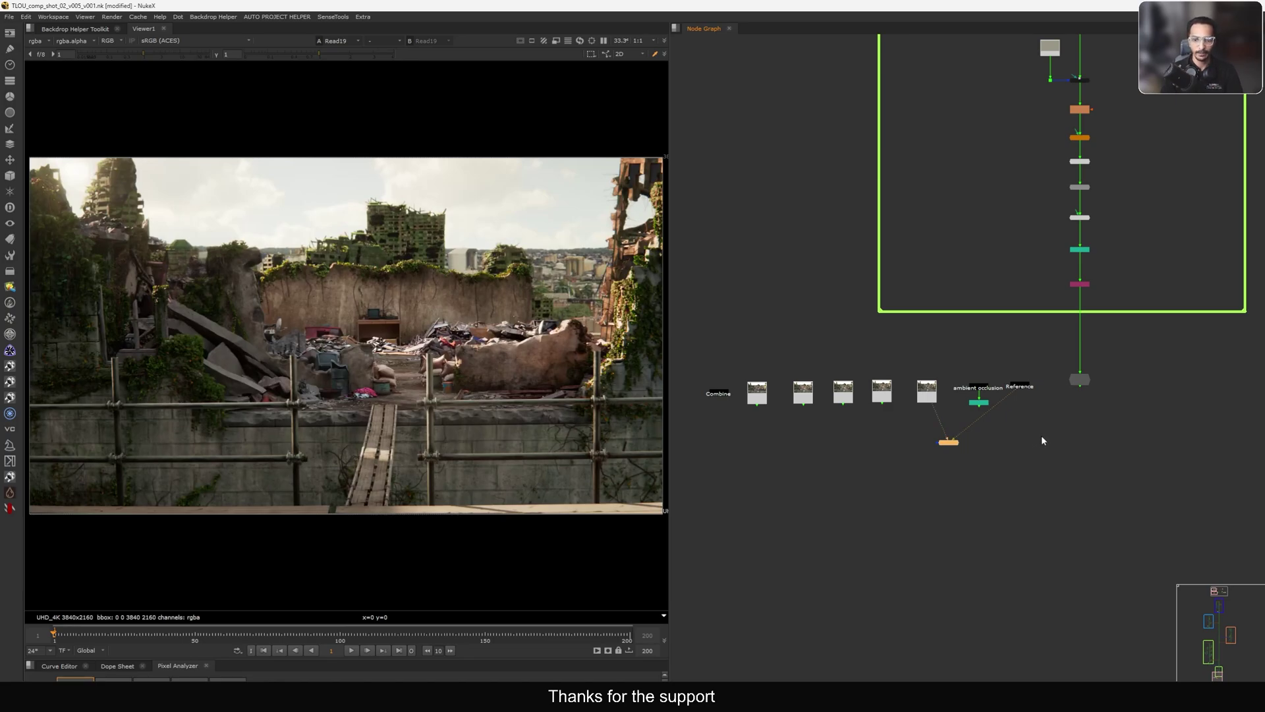
- Show the raw CG render from the Combine stamp in the viewer
middle_drag(814, 446, 937, 441)
drag(789, 366, 848, 418)
key(1)
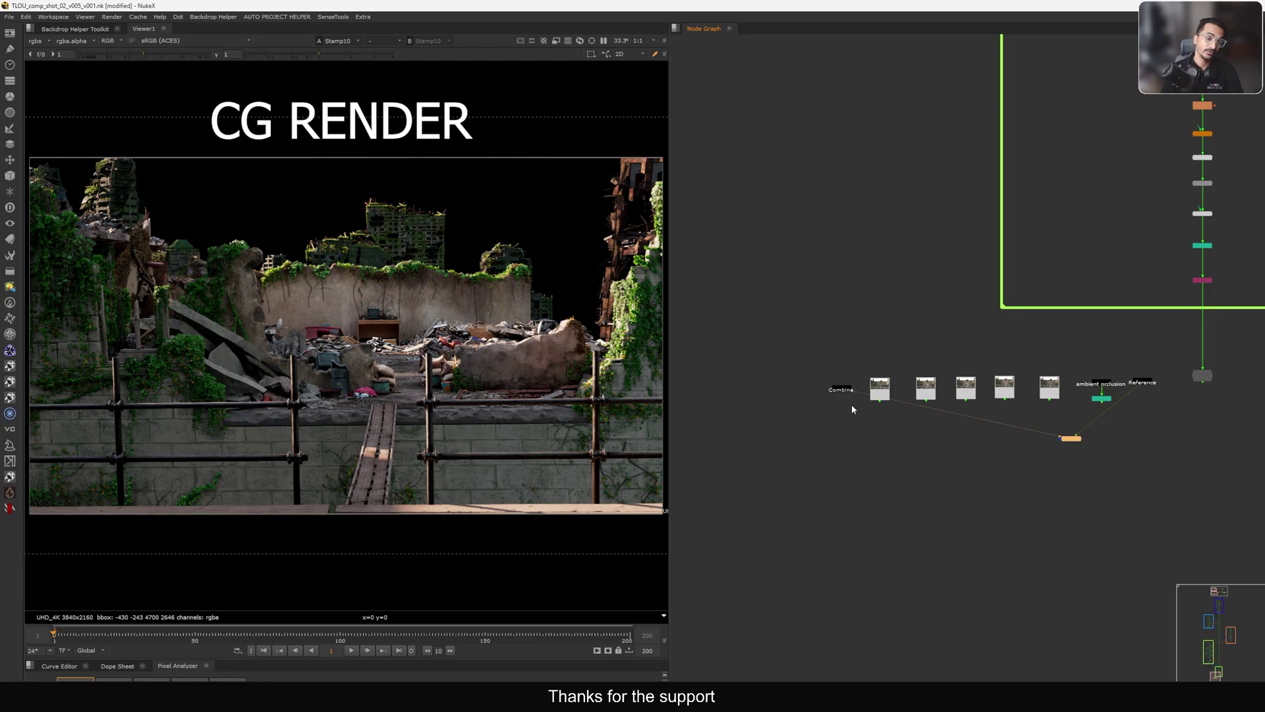
middle_drag(997, 418, 984, 415)
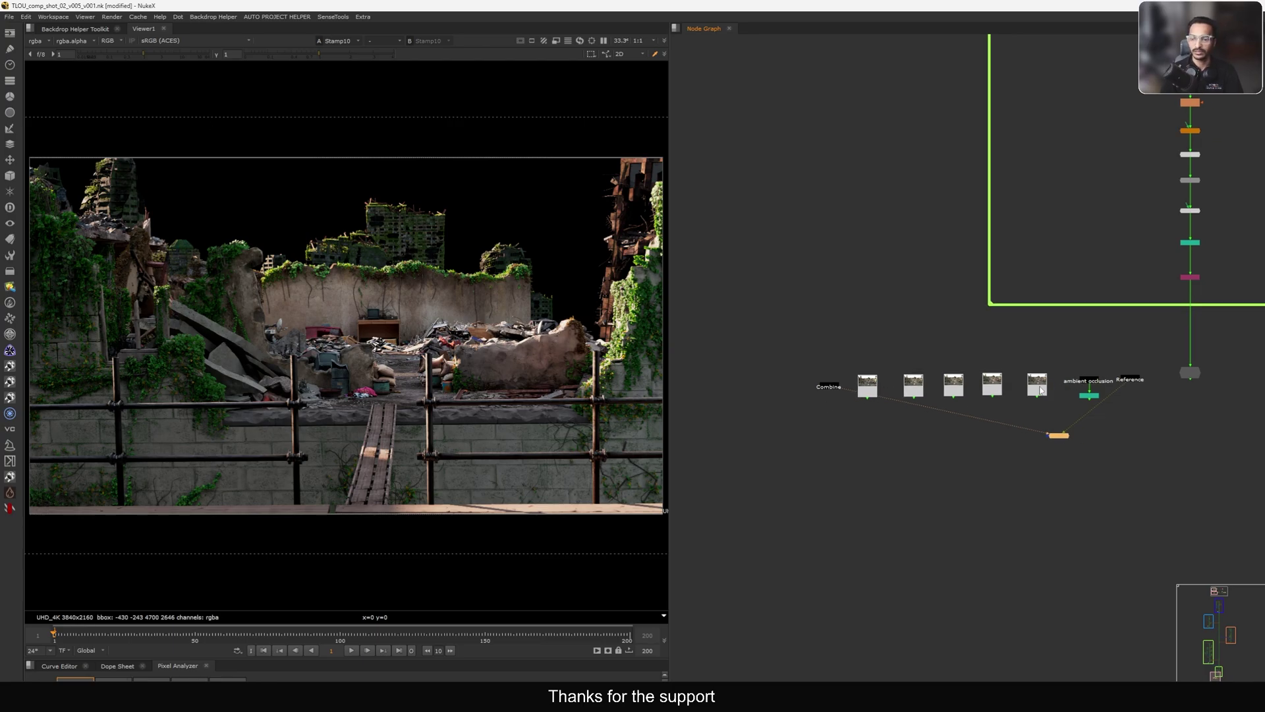
- Compare the finished comp with the raw CG render by switching the viewer repeatedly between the two
click(1038, 387)
key(1)
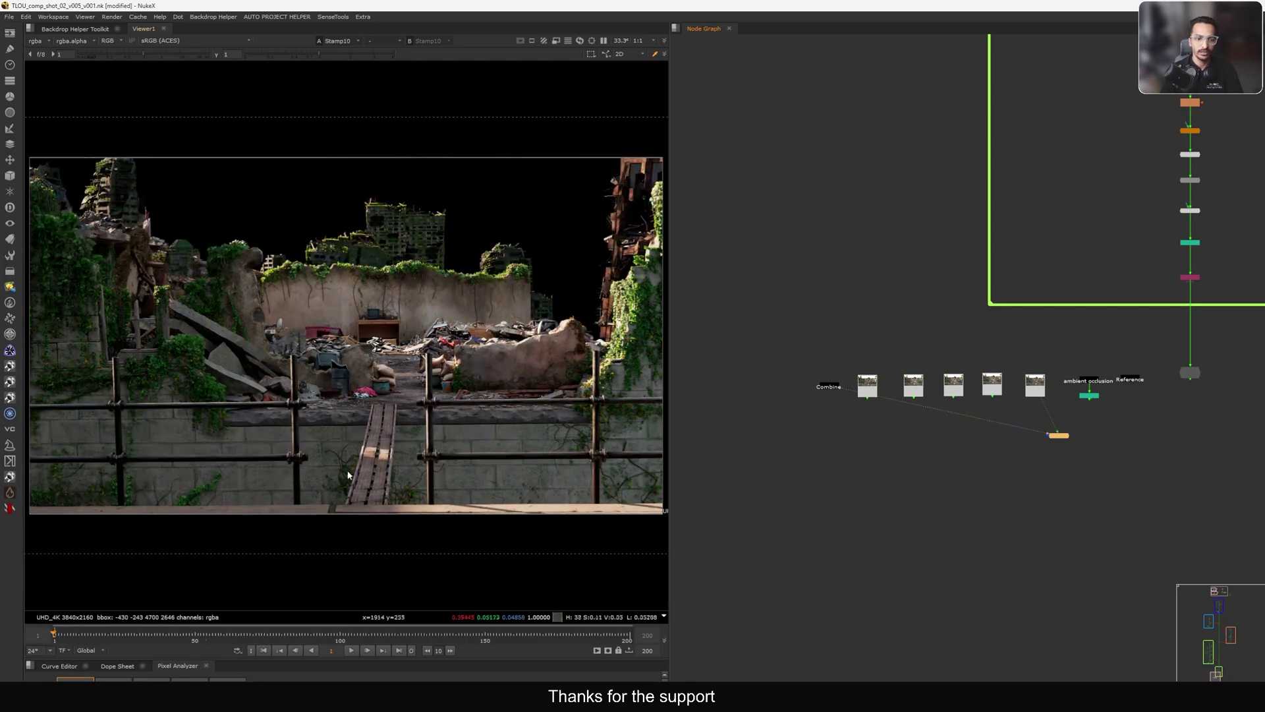
key(2)
key(1)
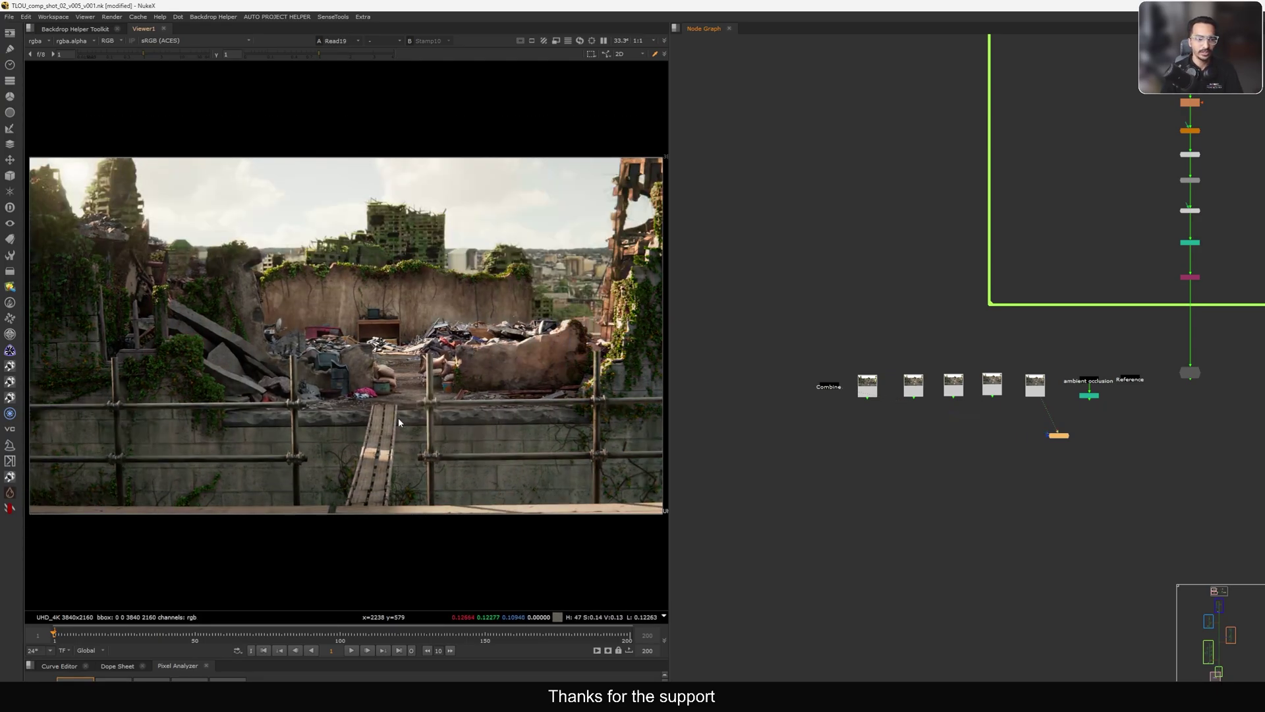
key(2)
key(1)
key(2)
key(1)
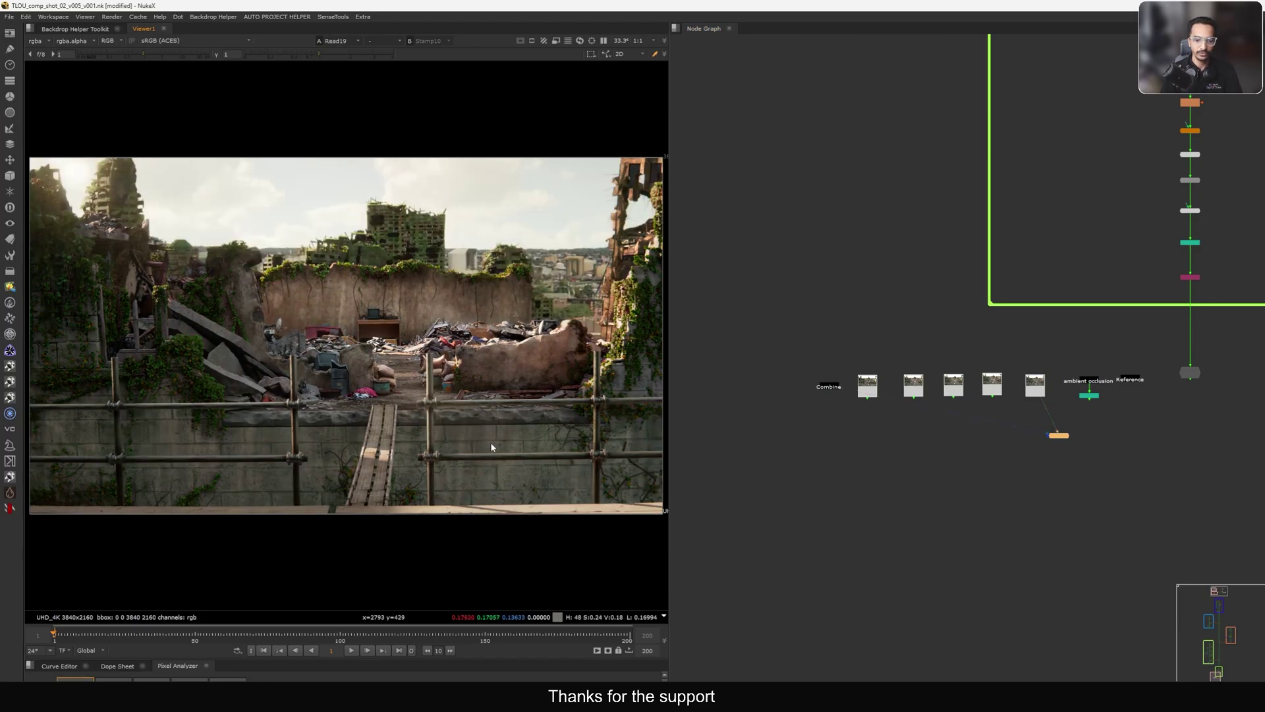
key(2)
key(1)
drag(415, 435, 361, 445)
key(2)
key(1)
key(2)
key(1)
key(2)
key(1)
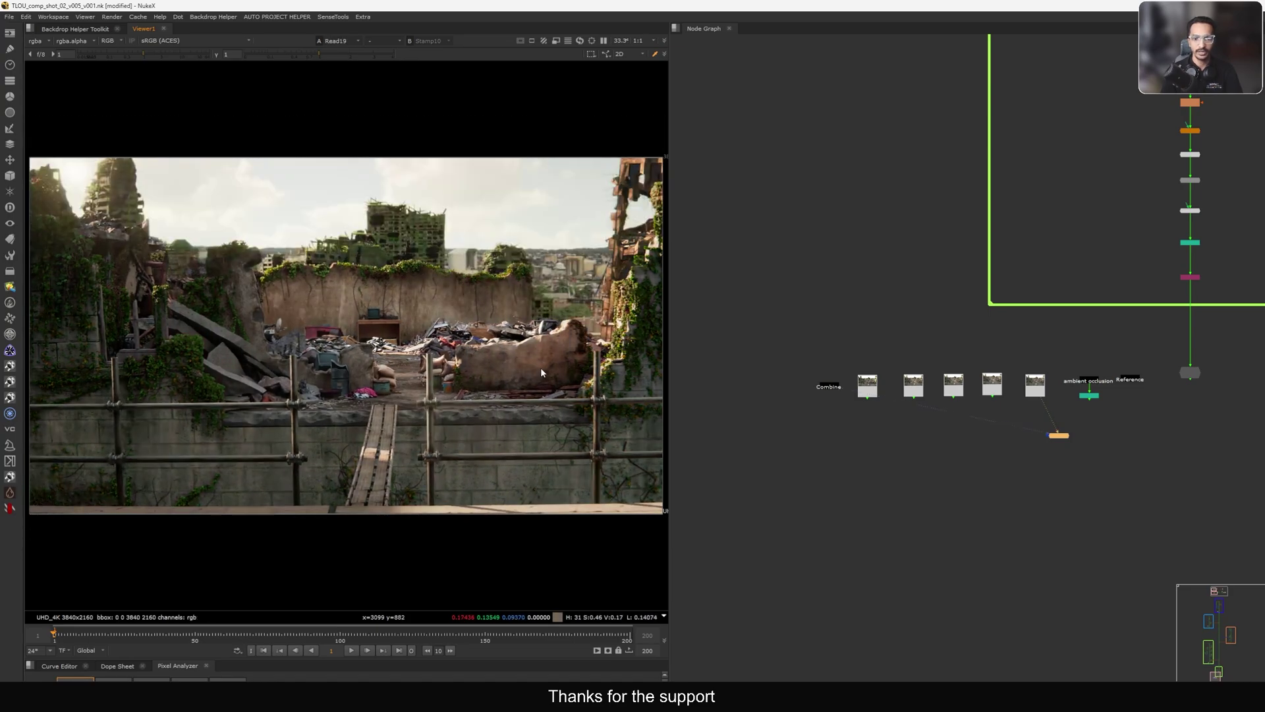
key(2)
key(1)
key(2)
key(1)
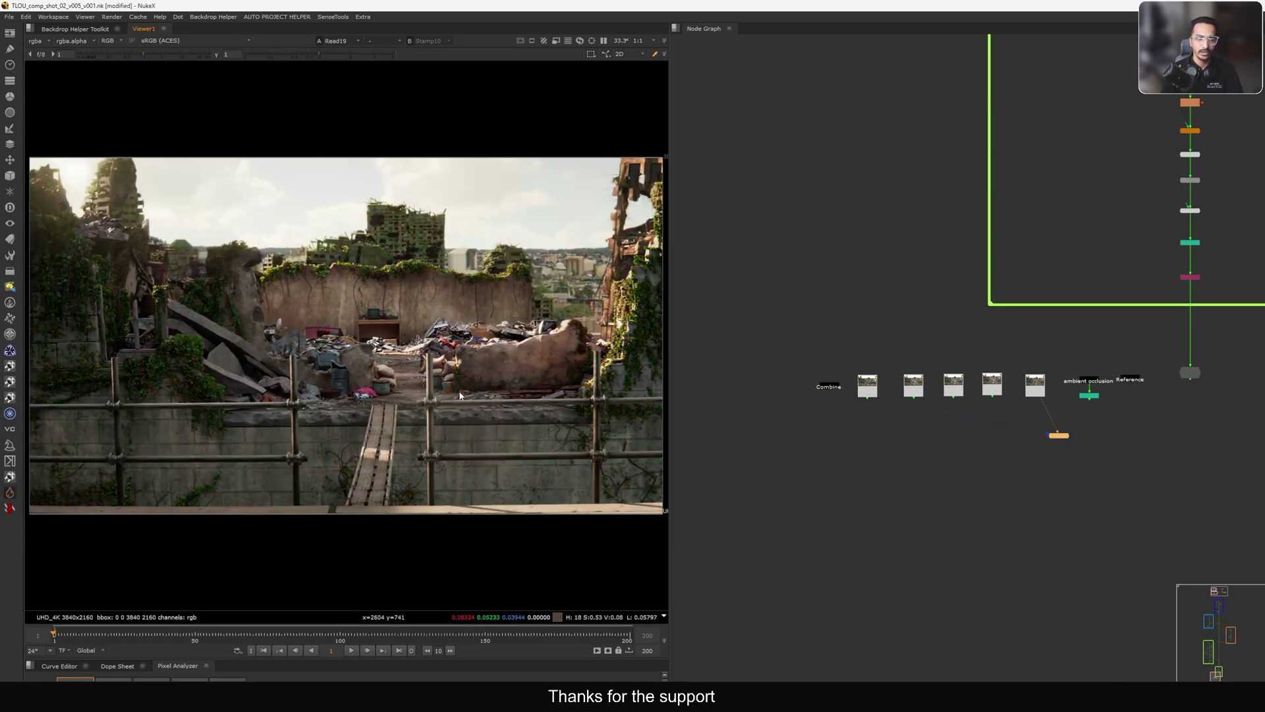
key(2)
key(1)
key(2)
key(1)
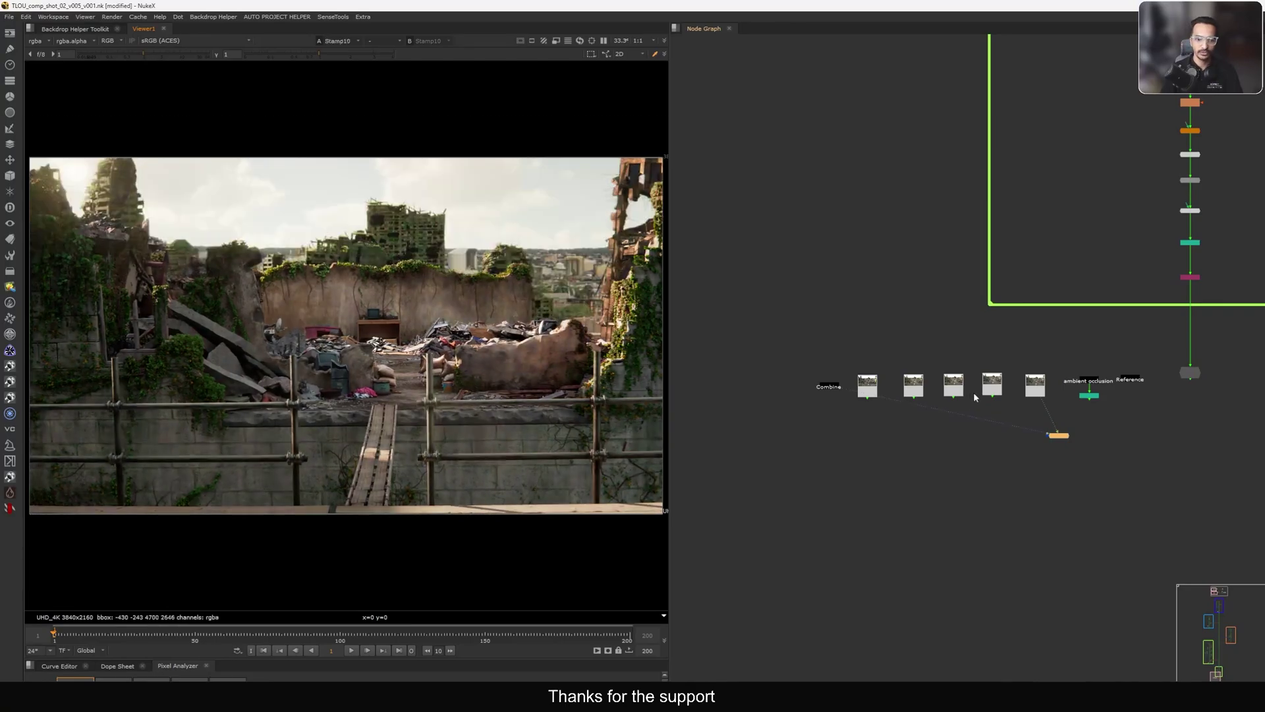
key(2)
key(1)
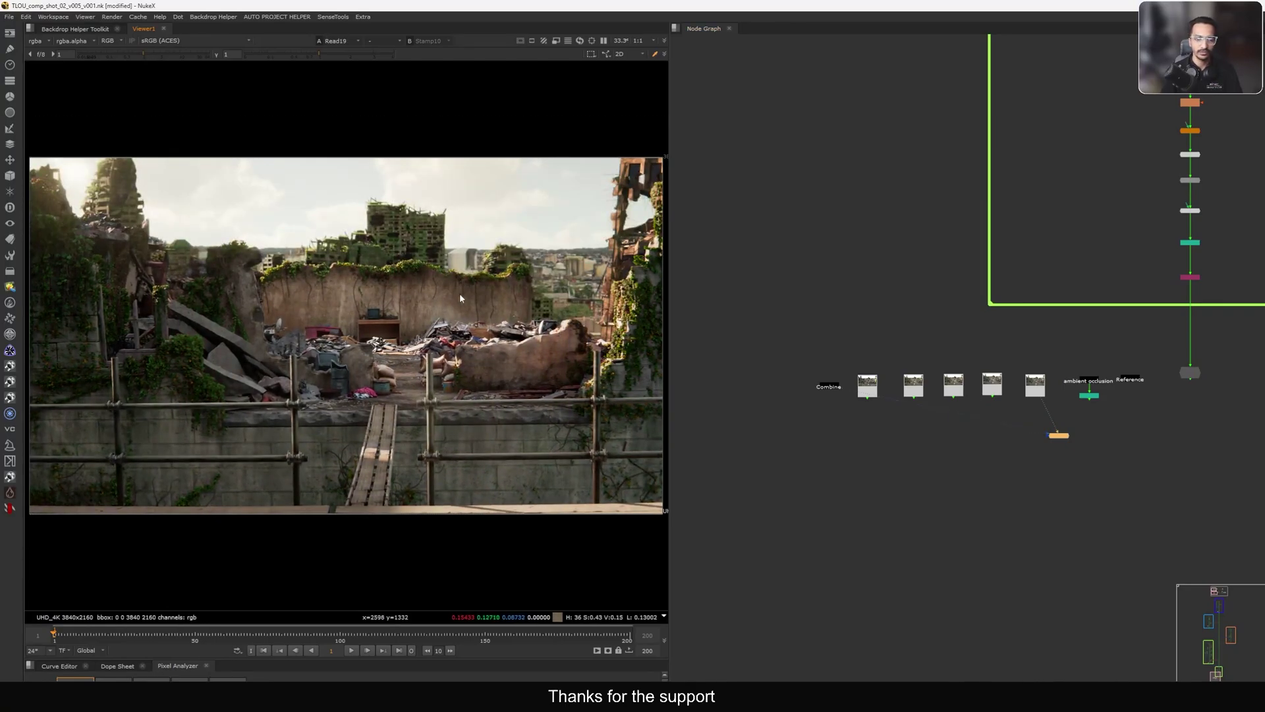
key(2)
key(1)
key(2)
key(1)
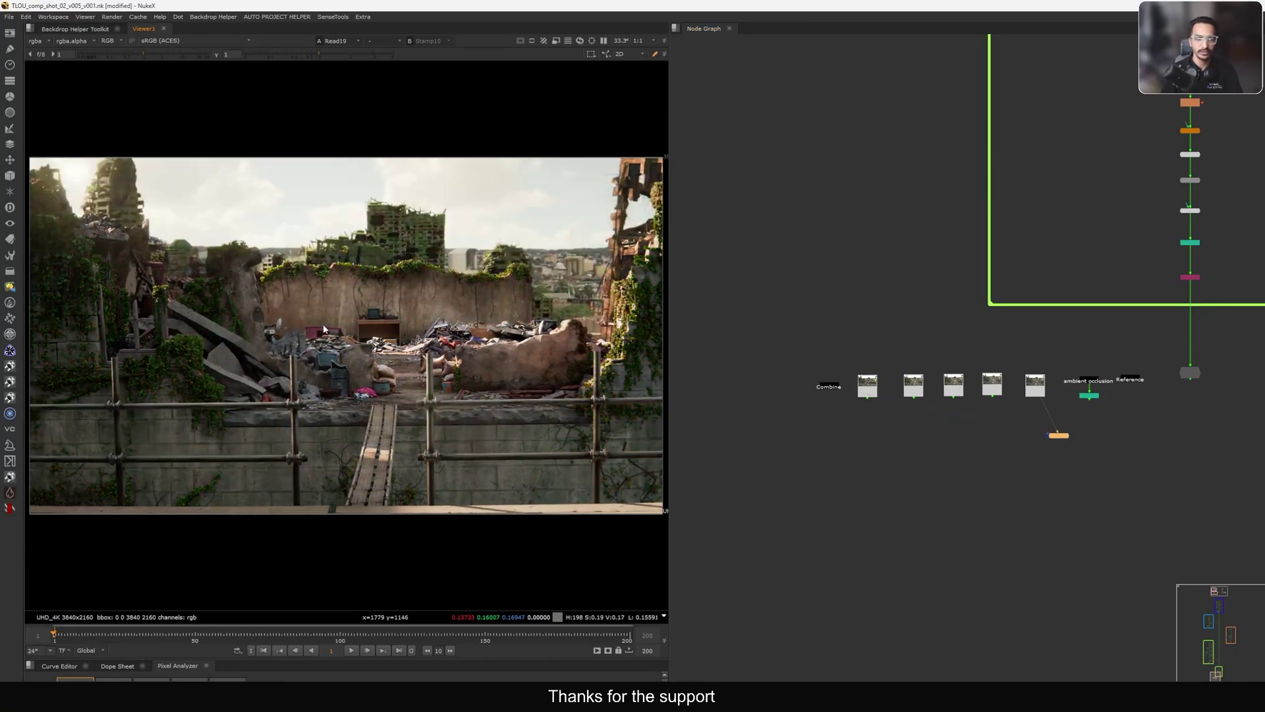
key(2)
key(1)
key(2)
key(1)
key(2)
key(1)
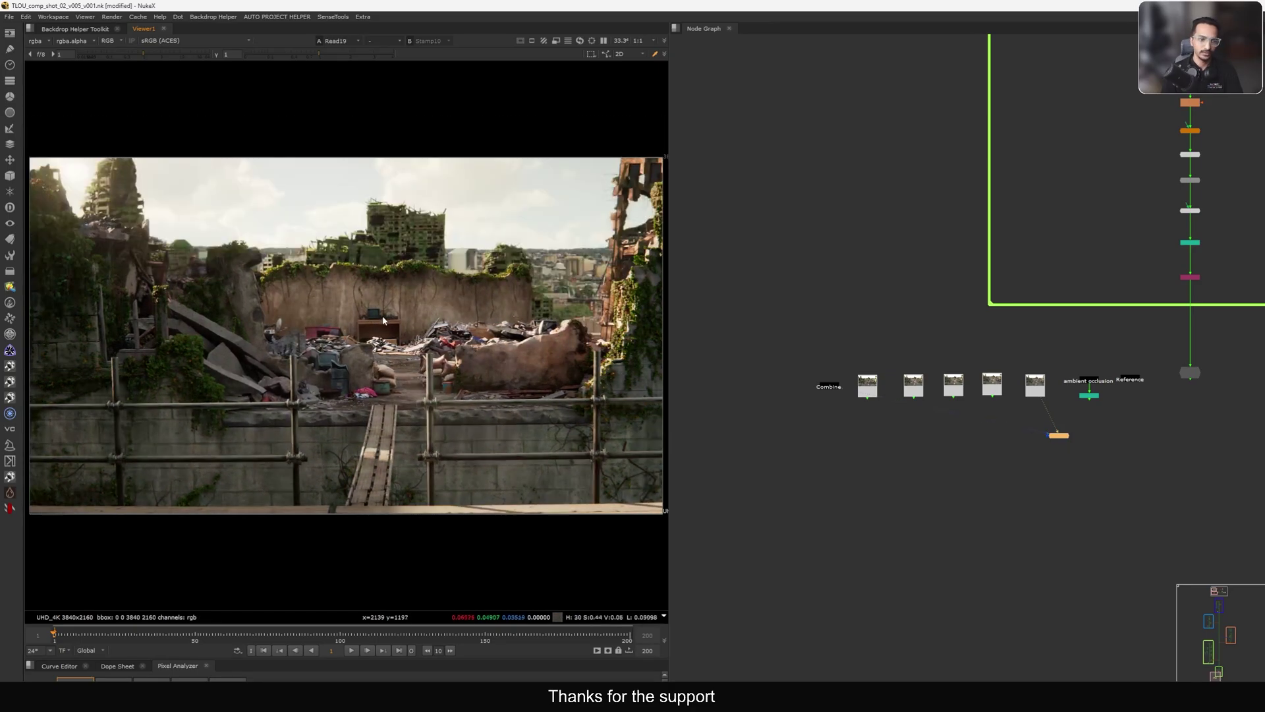
key(2)
key(1)
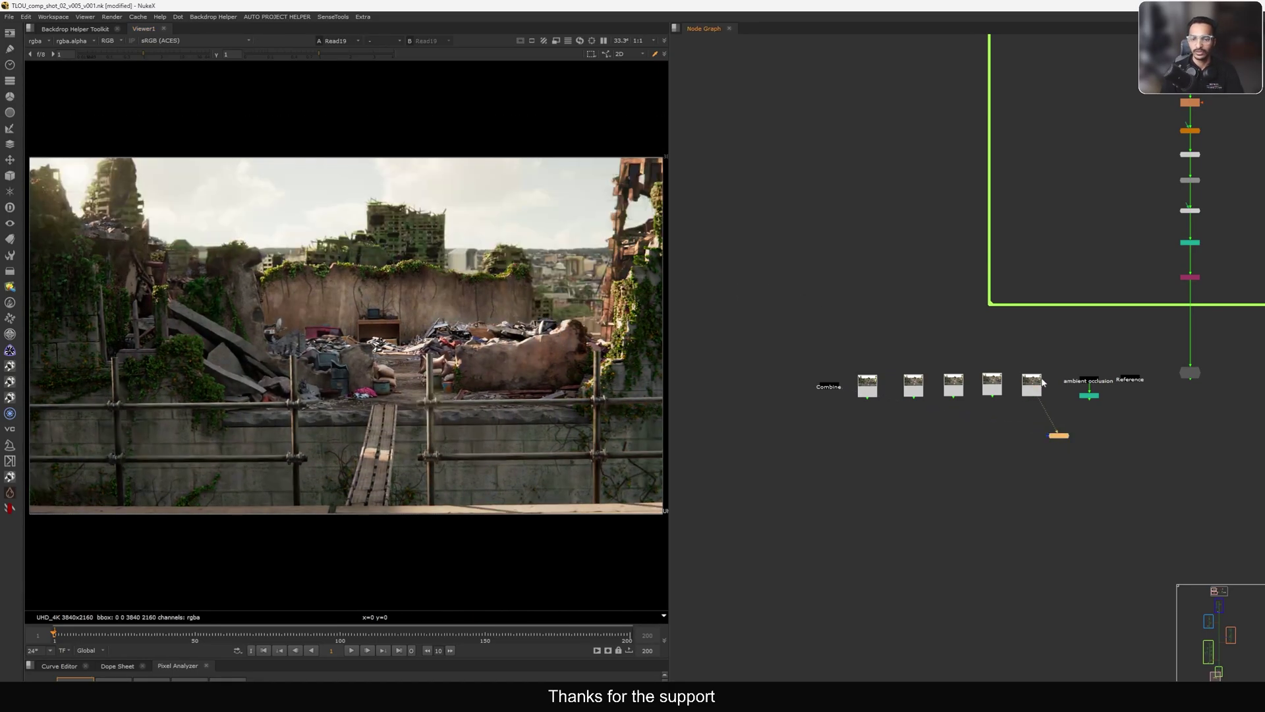
- View the whole node tree and select all its groups to reveal their hidden connections
scroll(1004, 372, down, 5)
scroll(1077, 454, down, 4)
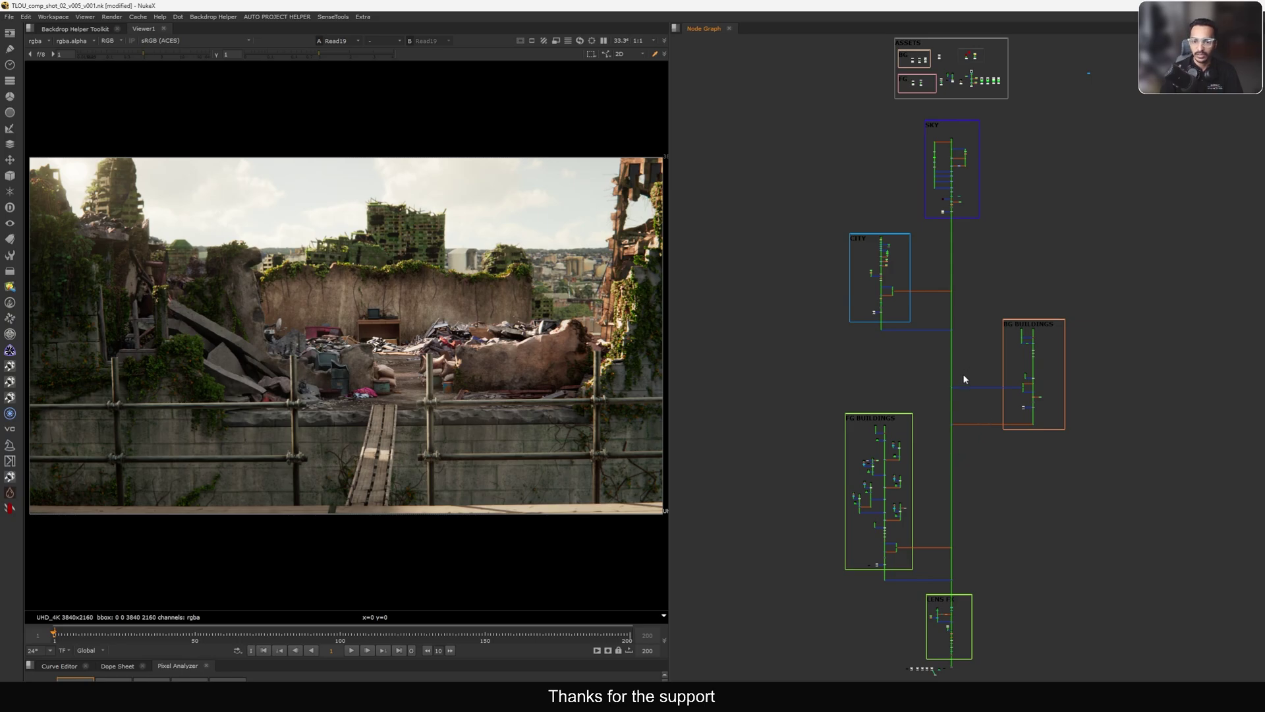
drag(1129, 114, 813, 615)
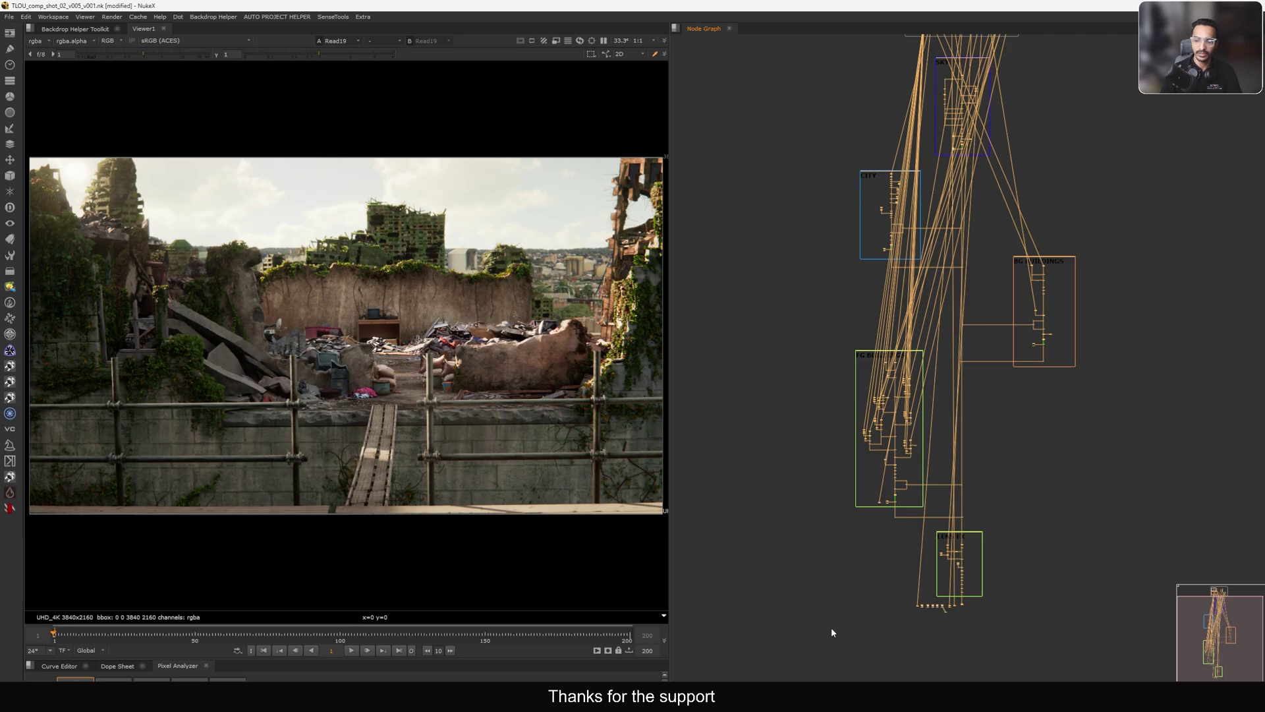
click(994, 438)
- Examine the Leakage_01, Leakage_02 and Leakage_03 texture branches with their STMap nodes inside the FG BUILDINGS group
mouse_move(968, 452)
middle_down()
mouse_move(965, 499)
mouse_move(969, 452)
middle_up()
scroll(887, 394, up, 6)
middle_drag(936, 405, 959, 374)
drag(1019, 199, 806, 358)
middle_drag(942, 447, 946, 381)
click(1021, 354)
scroll(1021, 359, up, 8)
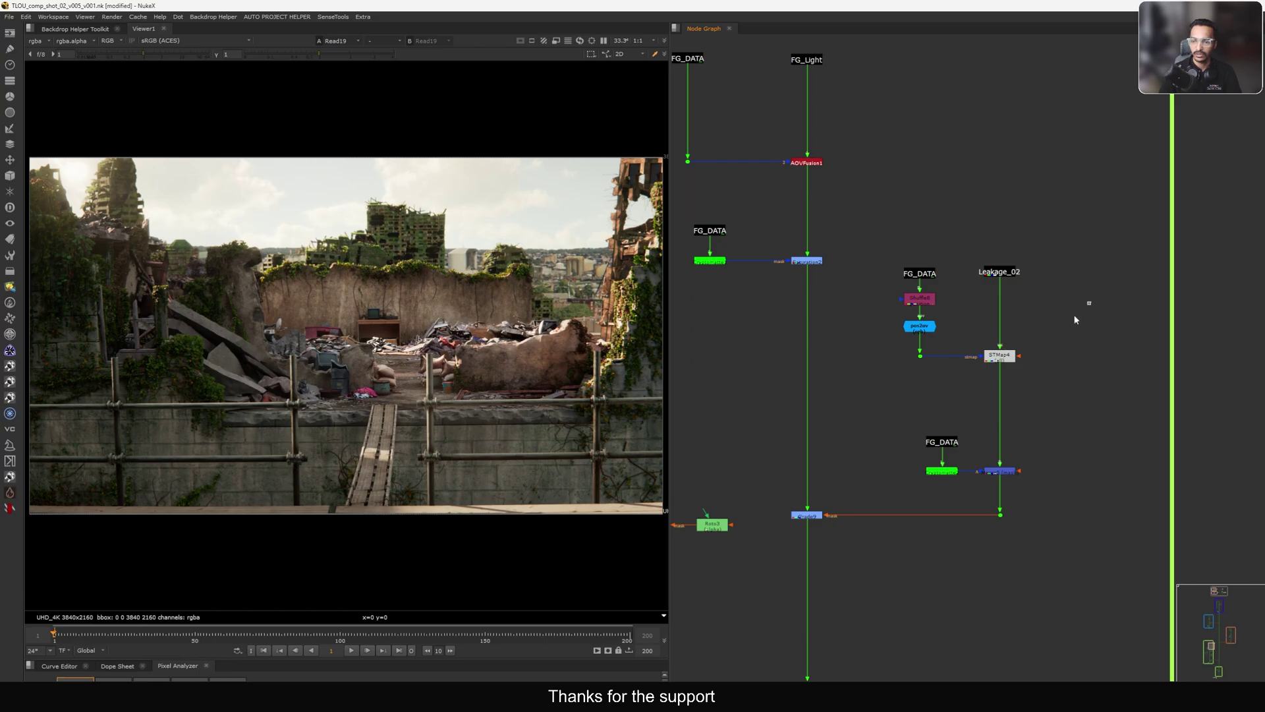
drag(1074, 317, 966, 395)
scroll(928, 318, up, 5)
drag(1000, 300, 876, 356)
scroll(935, 330, down, 8)
middle_drag(857, 469, 1002, 285)
scroll(949, 293, up, 4)
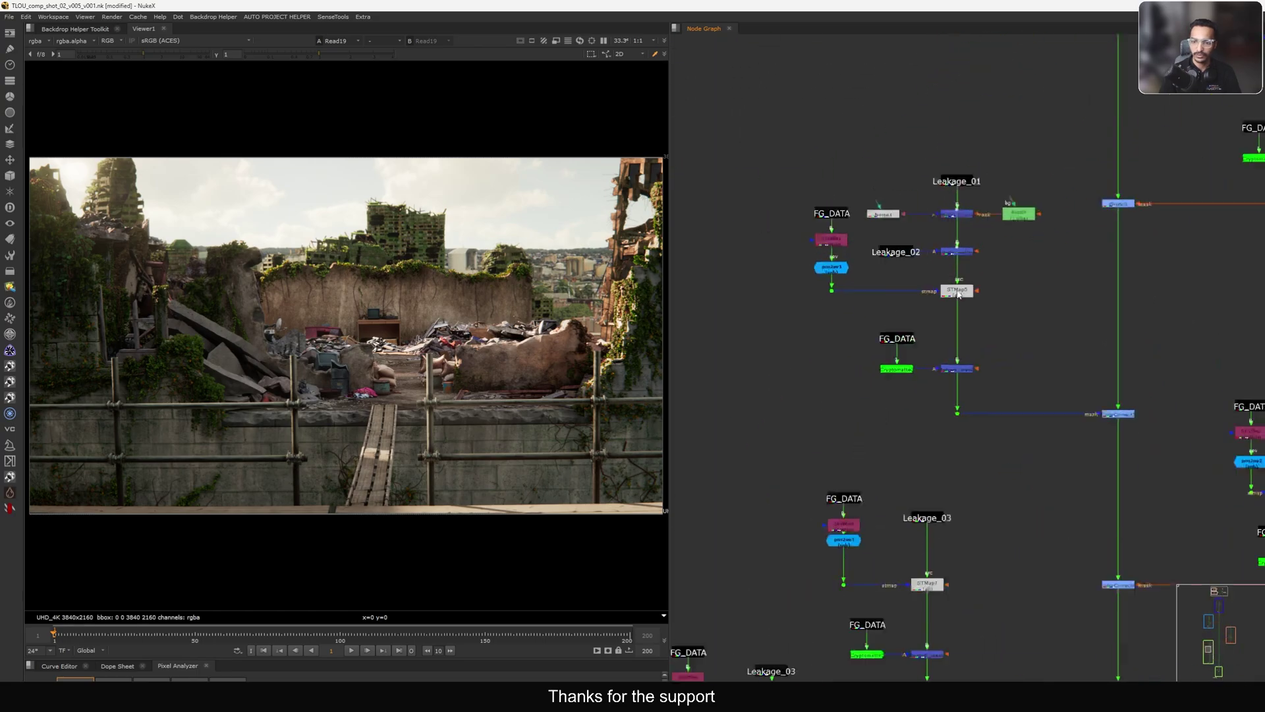
scroll(959, 295, up, 2)
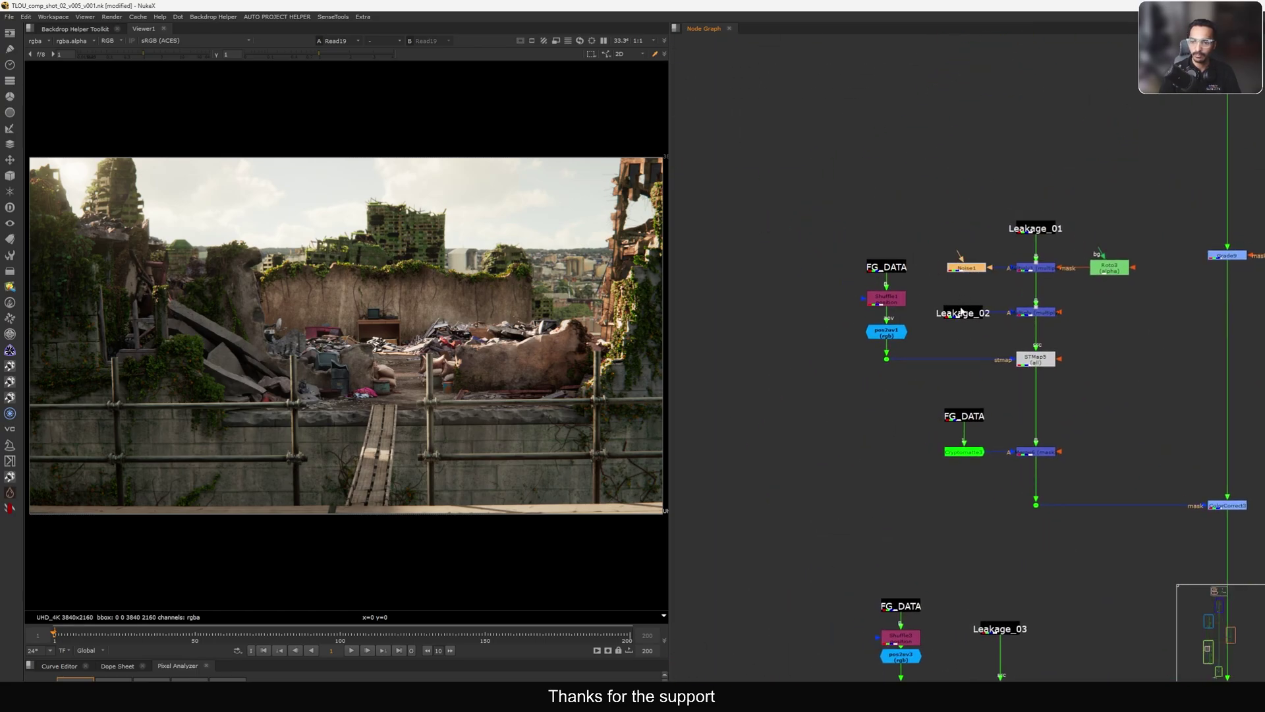
click(961, 311)
scroll(976, 178, down, 5)
scroll(990, 290, up, 6)
middle_drag(991, 367, 863, 346)
scroll(863, 346, up, 3)
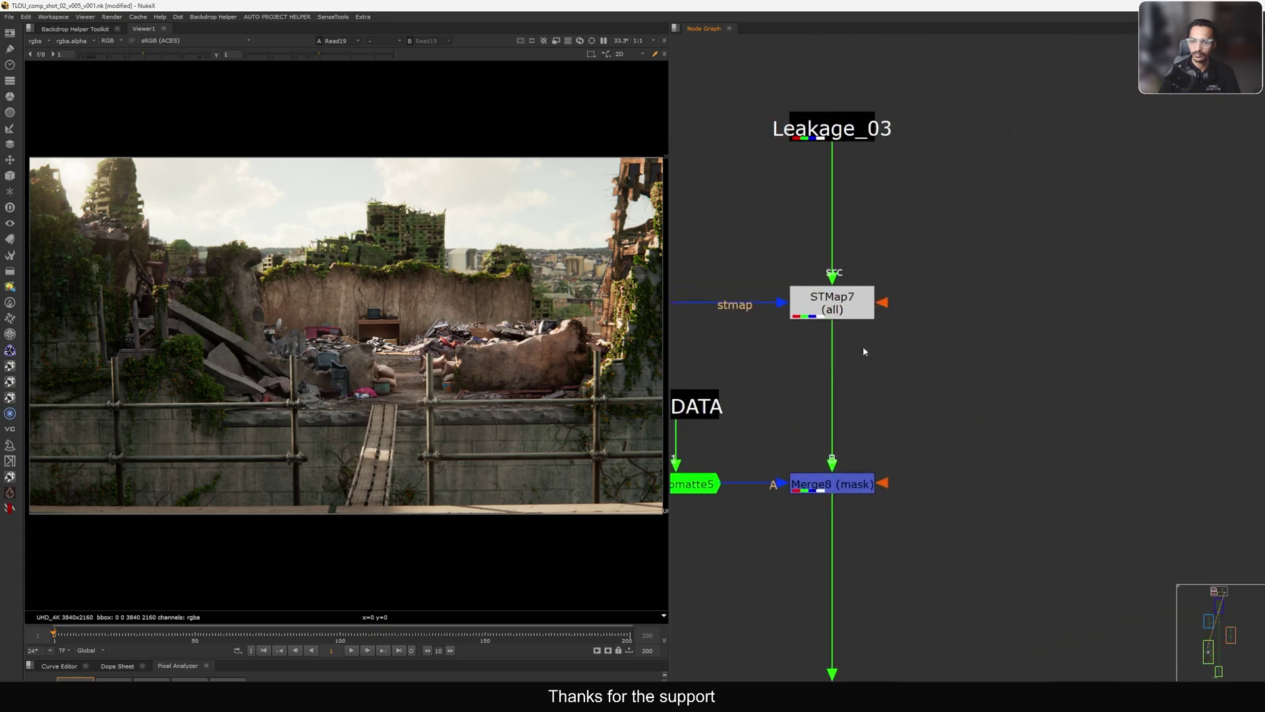
scroll(1030, 313, down, 6)
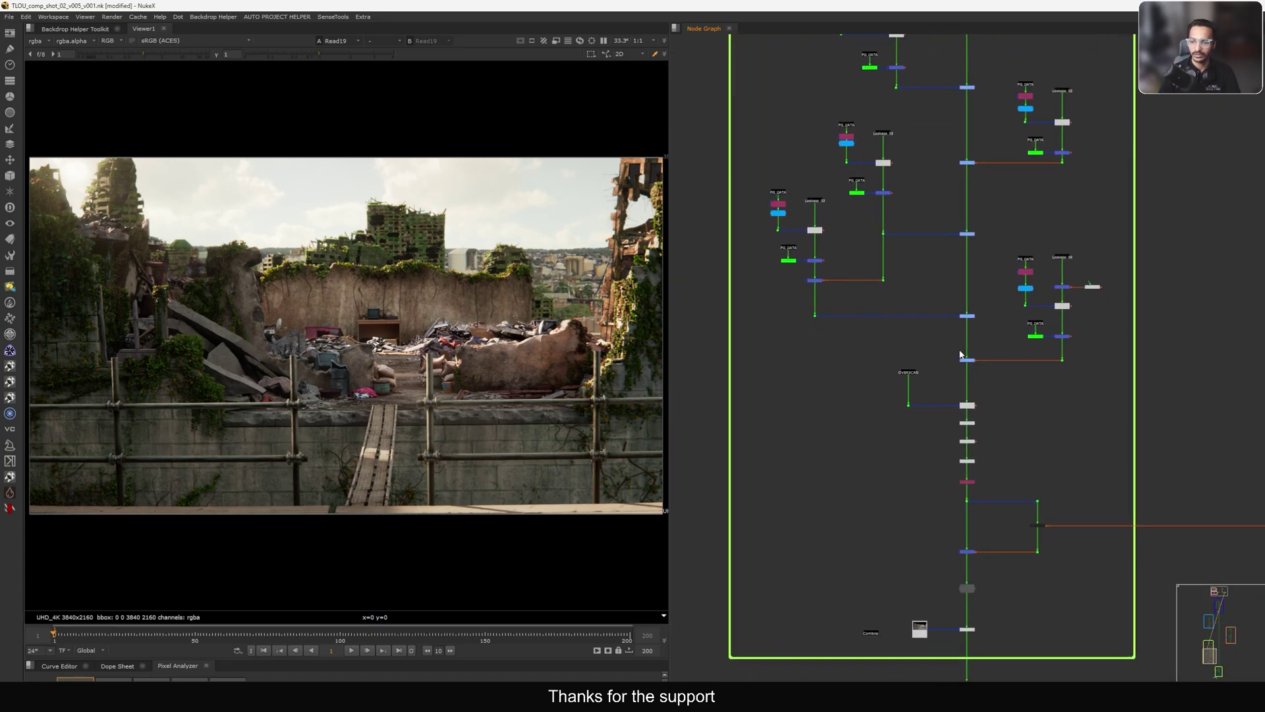
- Review the FG BUILDINGS group and inspect its uppermost Leakage_02 branch with the FG_DATA and STMap nodes
scroll(985, 291, down, 5)
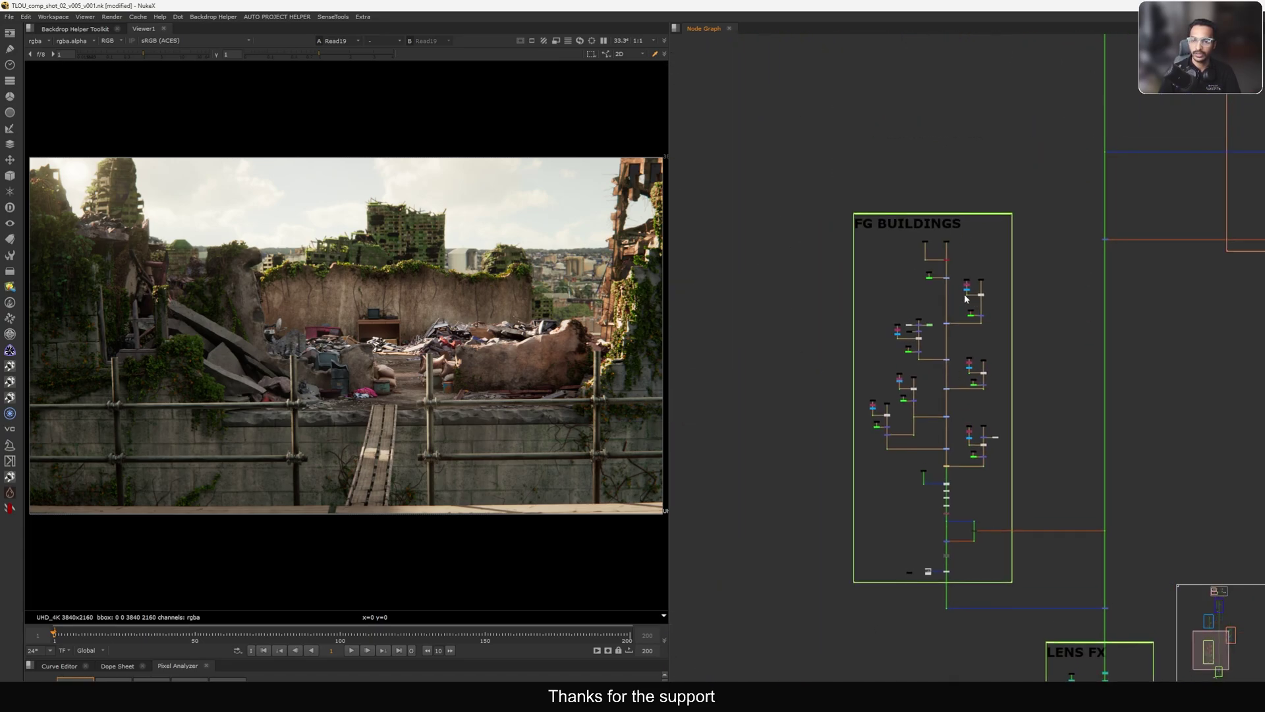
scroll(955, 282, up, 5)
scroll(1054, 342, down, 3)
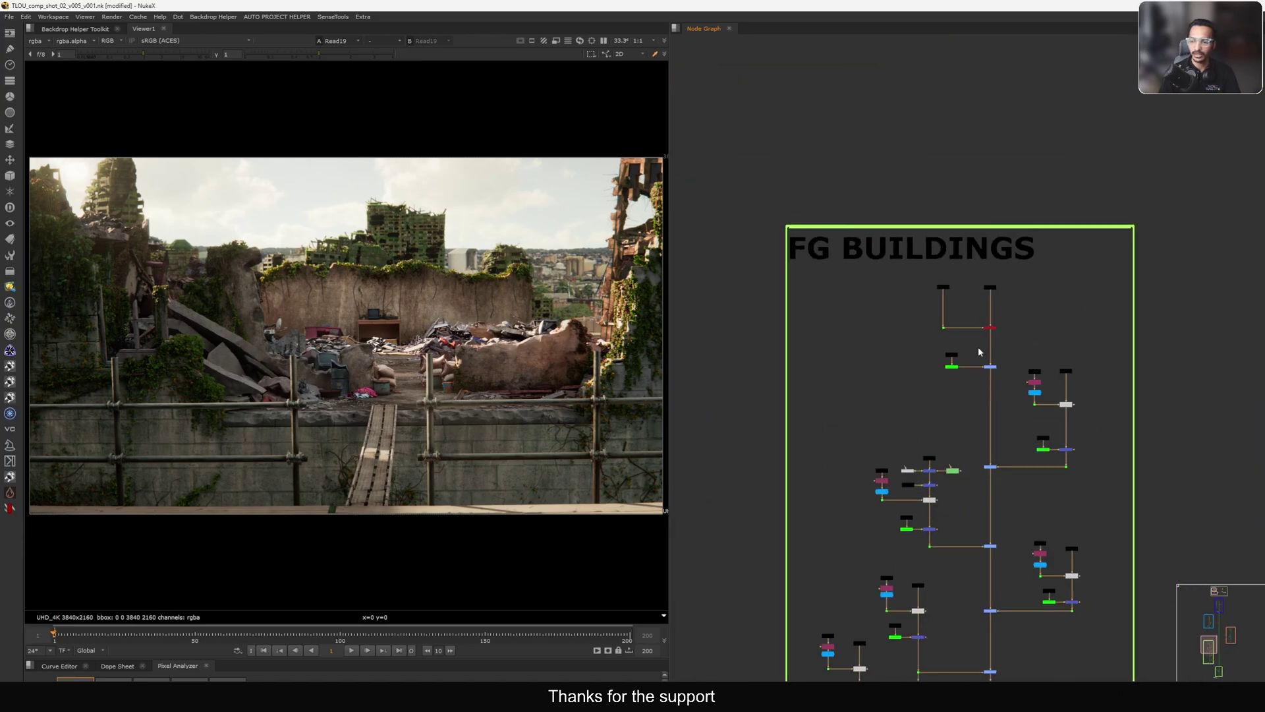
scroll(1078, 361, up, 3)
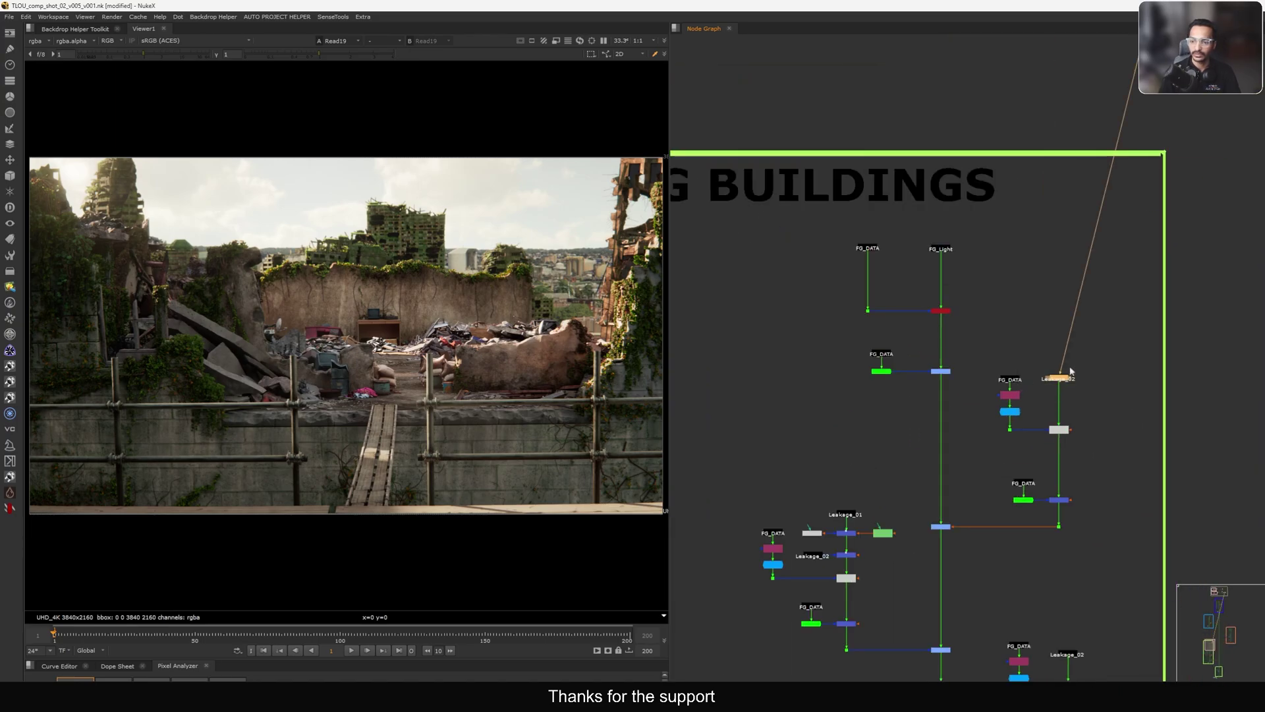
drag(1055, 393, 986, 450)
drag(985, 452, 986, 452)
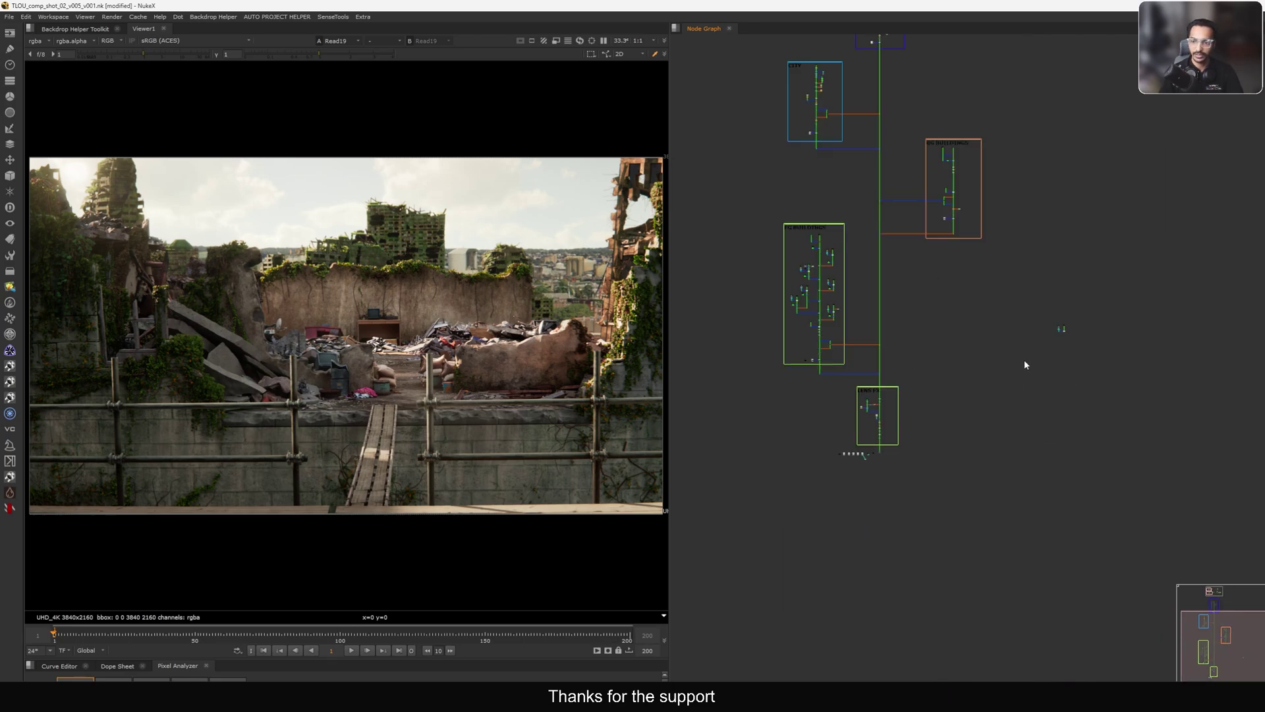
- Delete the extra nodes attached below the isolated FG_Light, FG_DATA and Leakage_02 stamps beside the main node tree
scroll(845, 235, up, 6)
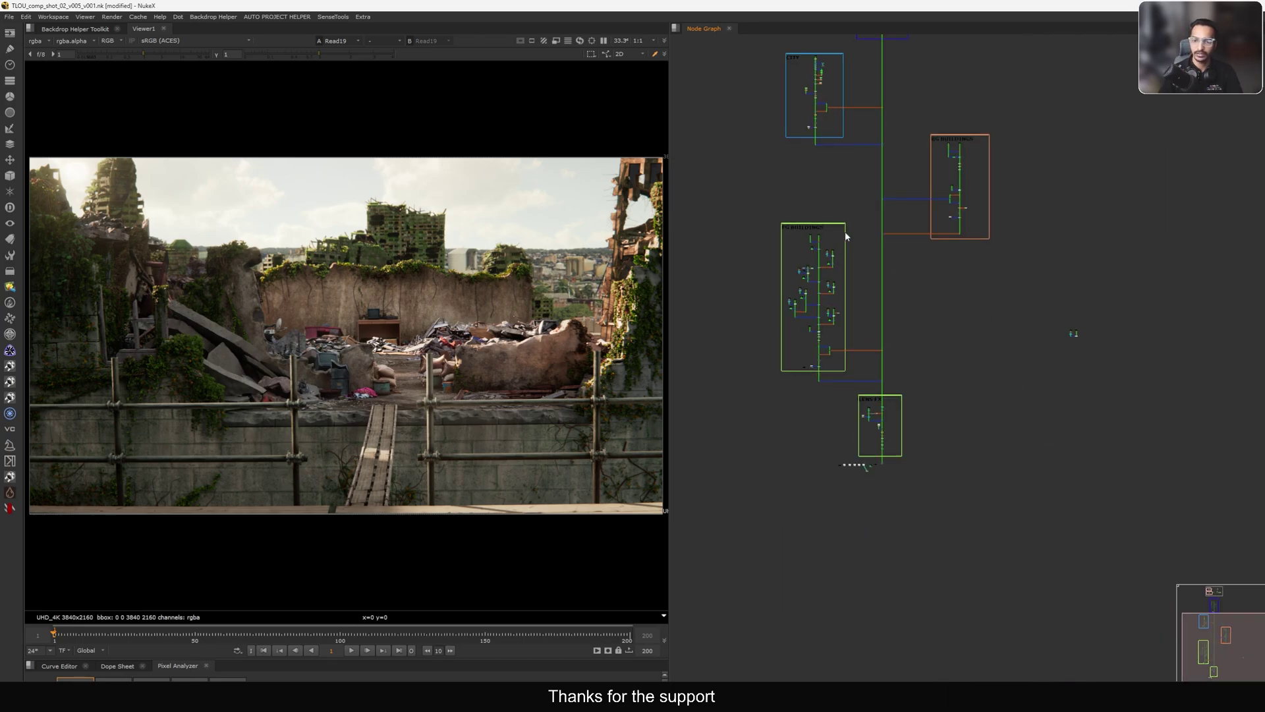
middle_drag(845, 234, 963, 256)
scroll(964, 256, up, 3)
mouse_move(1036, 230)
mouse_down()
mouse_move(903, 289)
mouse_move(917, 286)
mouse_up()
scroll(1036, 282, down, 10)
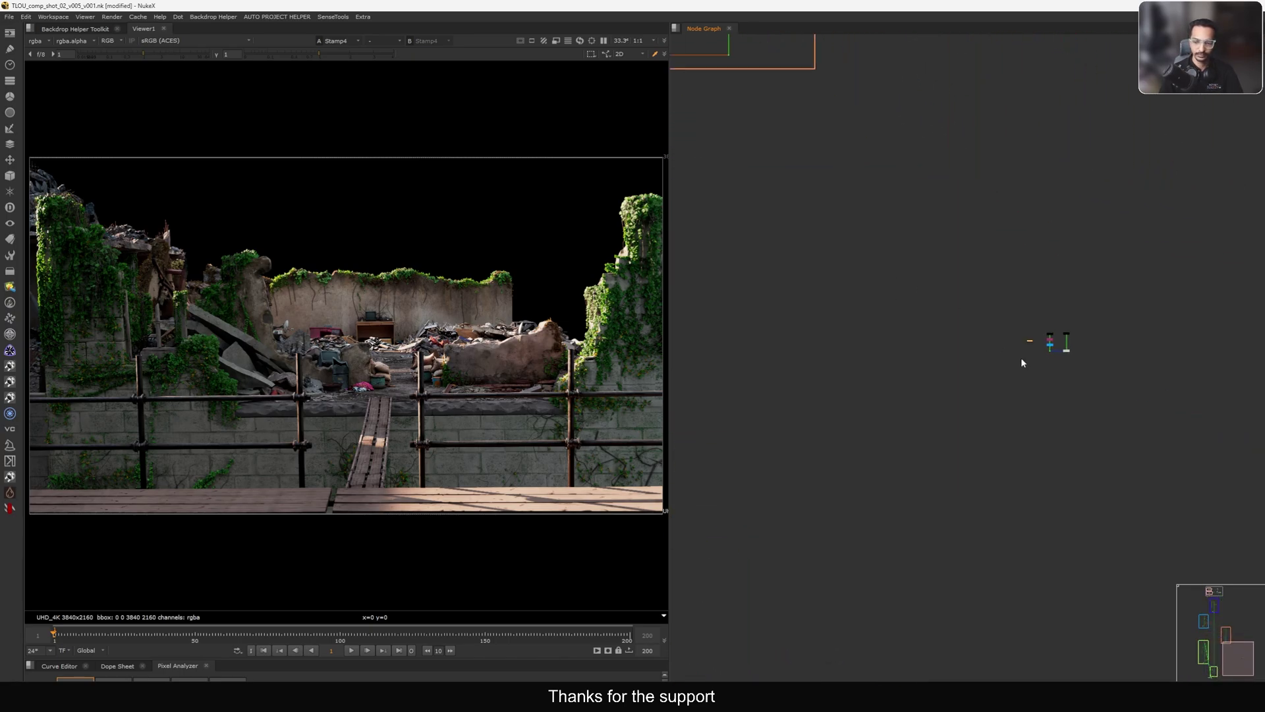
scroll(1022, 361, up, 10)
drag(1149, 450, 907, 312)
key(Delete)
- Align the FG_DATA, Leakage_02 and FG_Light stamps in one horizontal row
click(958, 366)
drag(856, 347, 883, 307)
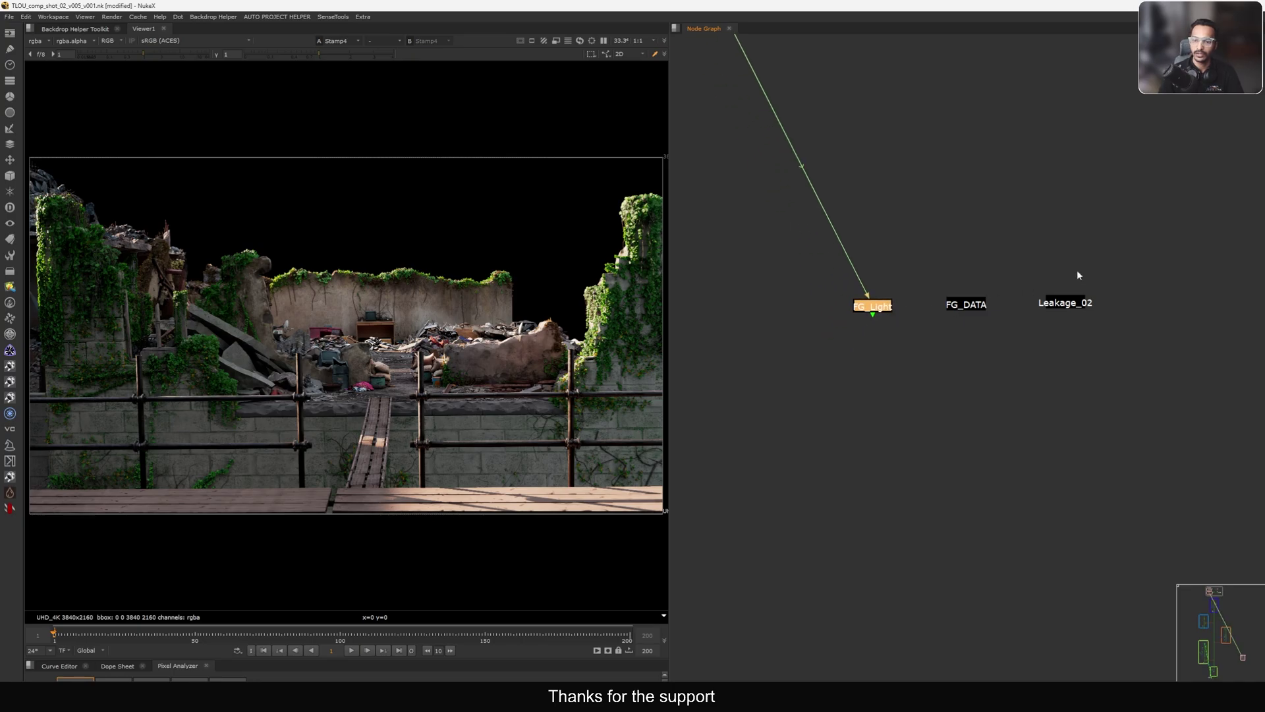
drag(1135, 256, 805, 363)
key(l)
click(949, 363)
middle_drag(939, 316, 965, 348)
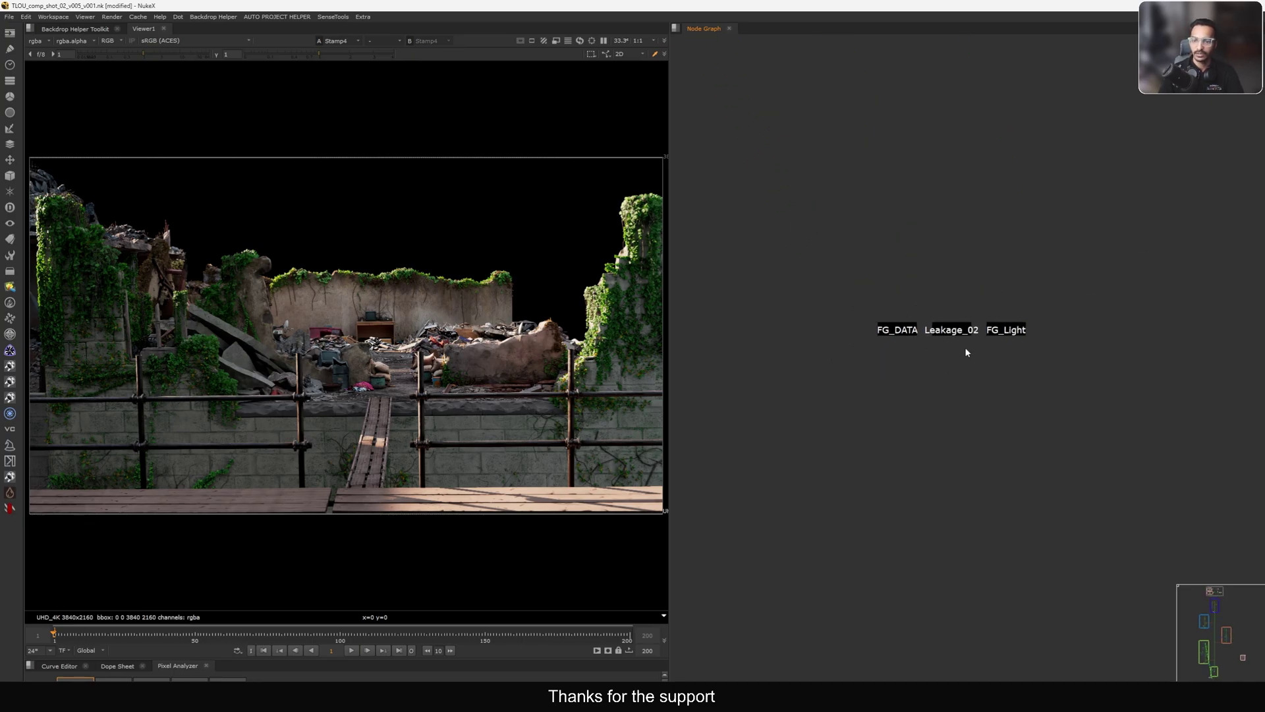
- Move the Leakage_02 stamp away from the other two and show its texture in the viewer
drag(954, 331, 1116, 259)
key(1)
click(1108, 271)
click(1108, 287)
middle_drag(1118, 269, 1041, 292)
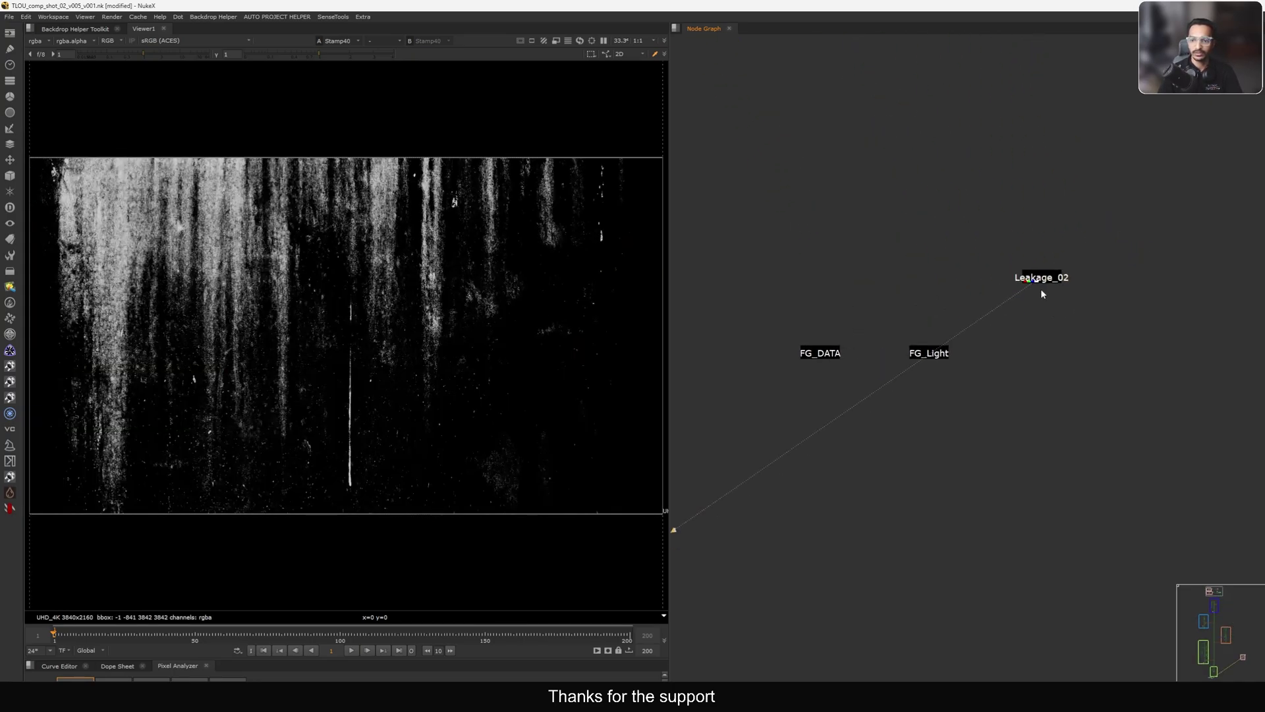
drag(1044, 283, 1072, 286)
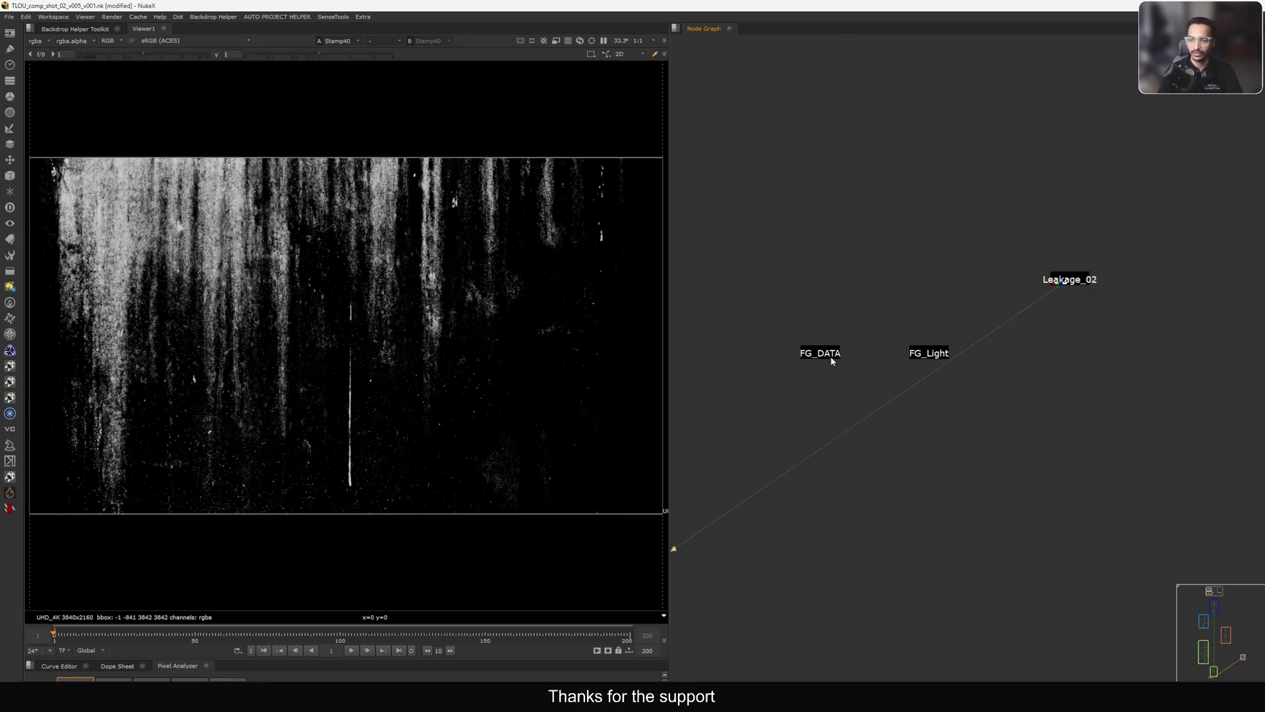
- View the FG_DATA and FG_Light stamps in turn and examine the building walls in the FG_Light render
drag(830, 361, 829, 363)
key(1)
click(827, 311)
drag(921, 355, 918, 350)
key(1)
click(899, 302)
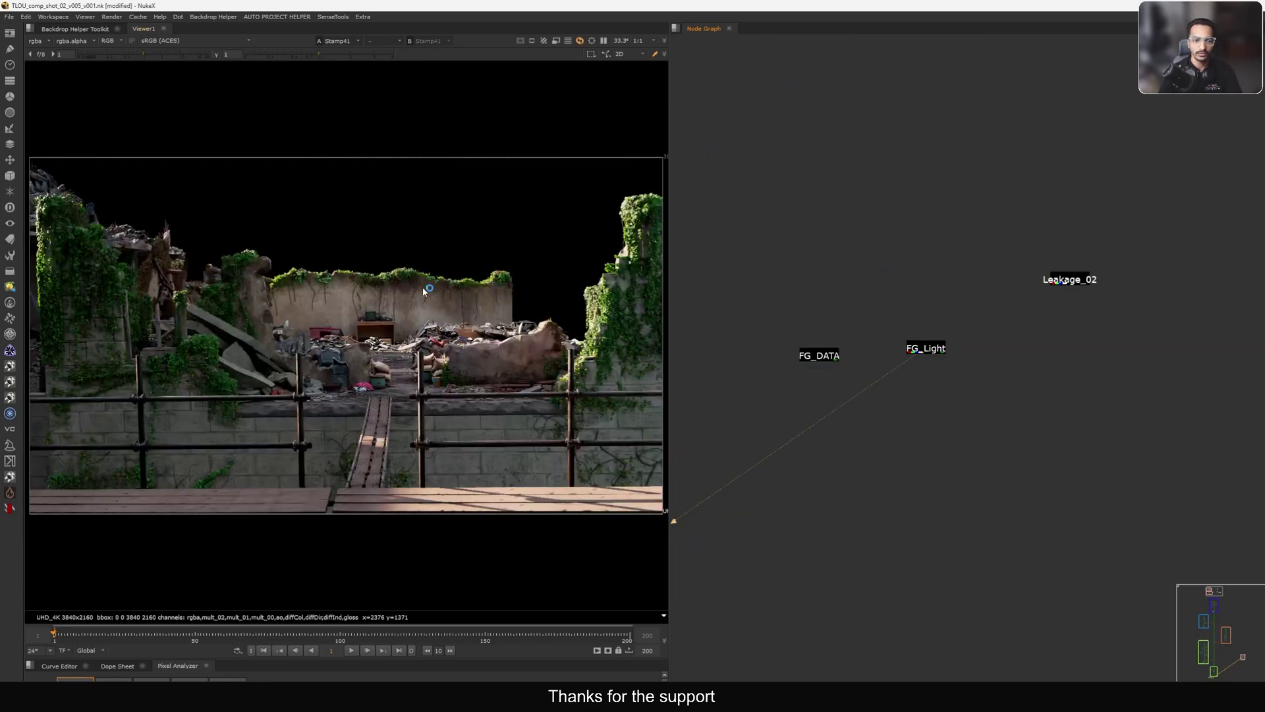
drag(478, 271, 298, 325)
drag(549, 406, 374, 469)
drag(519, 258, 266, 366)
scroll(332, 320, up, 1)
middle_drag(632, 216, 561, 226)
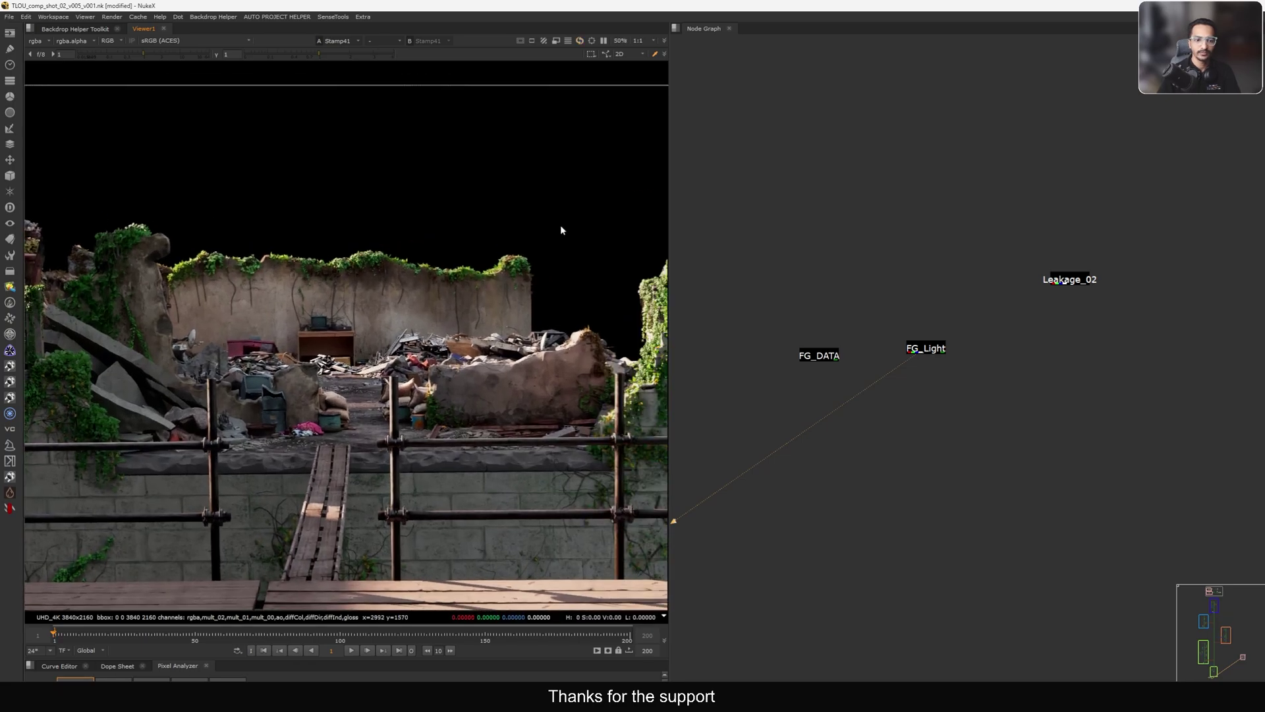
- Show the Leakage_02 texture again, fitted to the viewer
drag(1072, 282, 1078, 277)
key(1)
key(f)
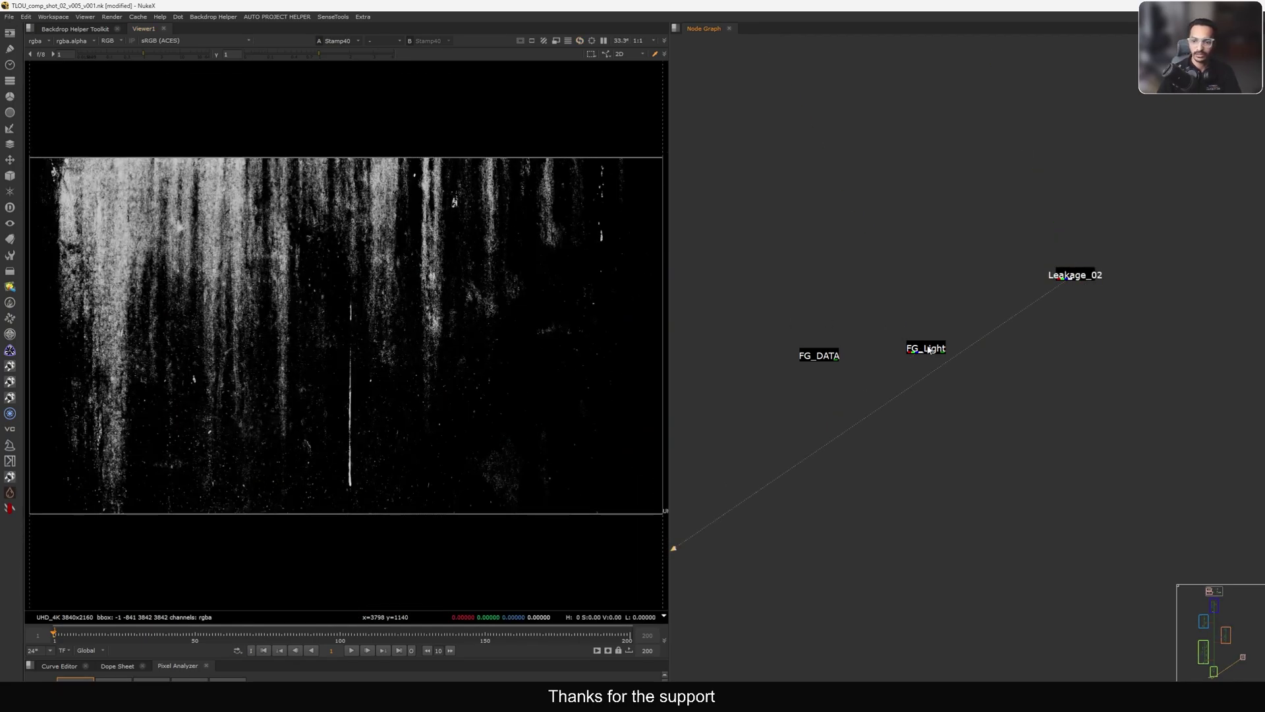
- Rearrange the stamps so that FG_DATA sits between FG_Light and Leakage_02
drag(928, 349, 946, 317)
drag(819, 356, 861, 373)
drag(943, 316, 808, 324)
drag(878, 375, 959, 307)
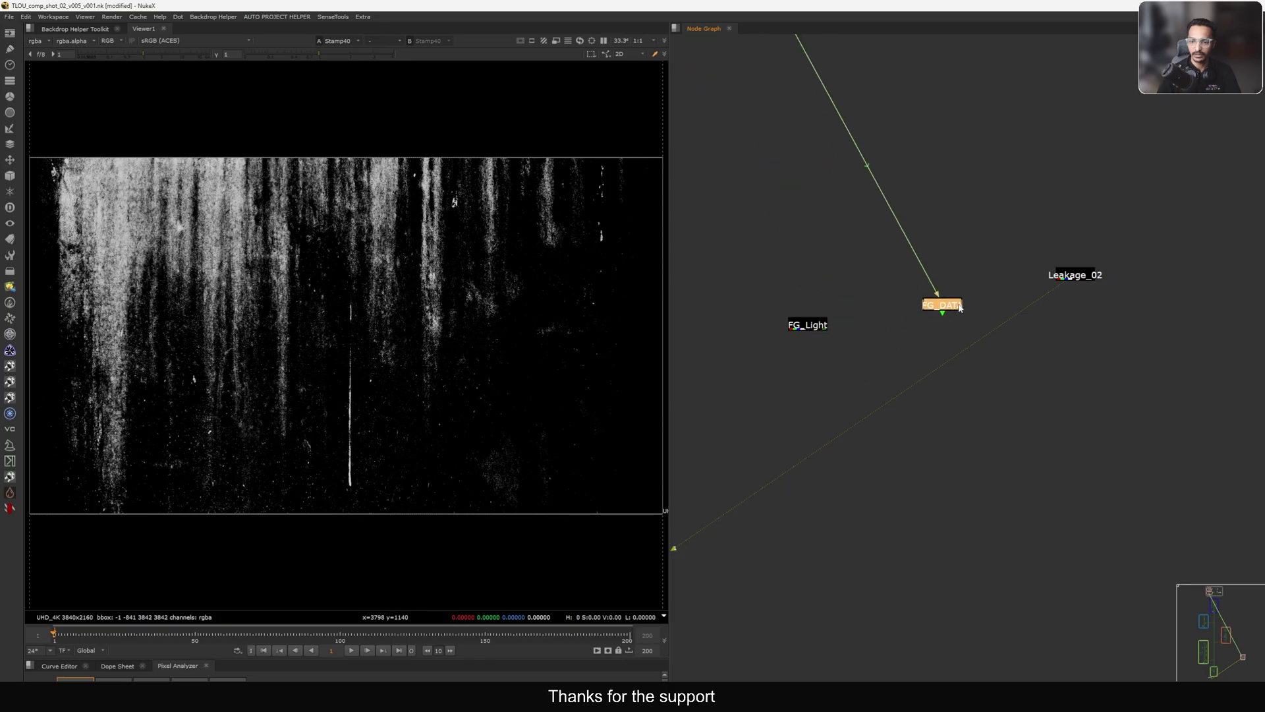
- View FG_DATA's position layer and switch the viewer to its alpha layer
key(1)
click(37, 41)
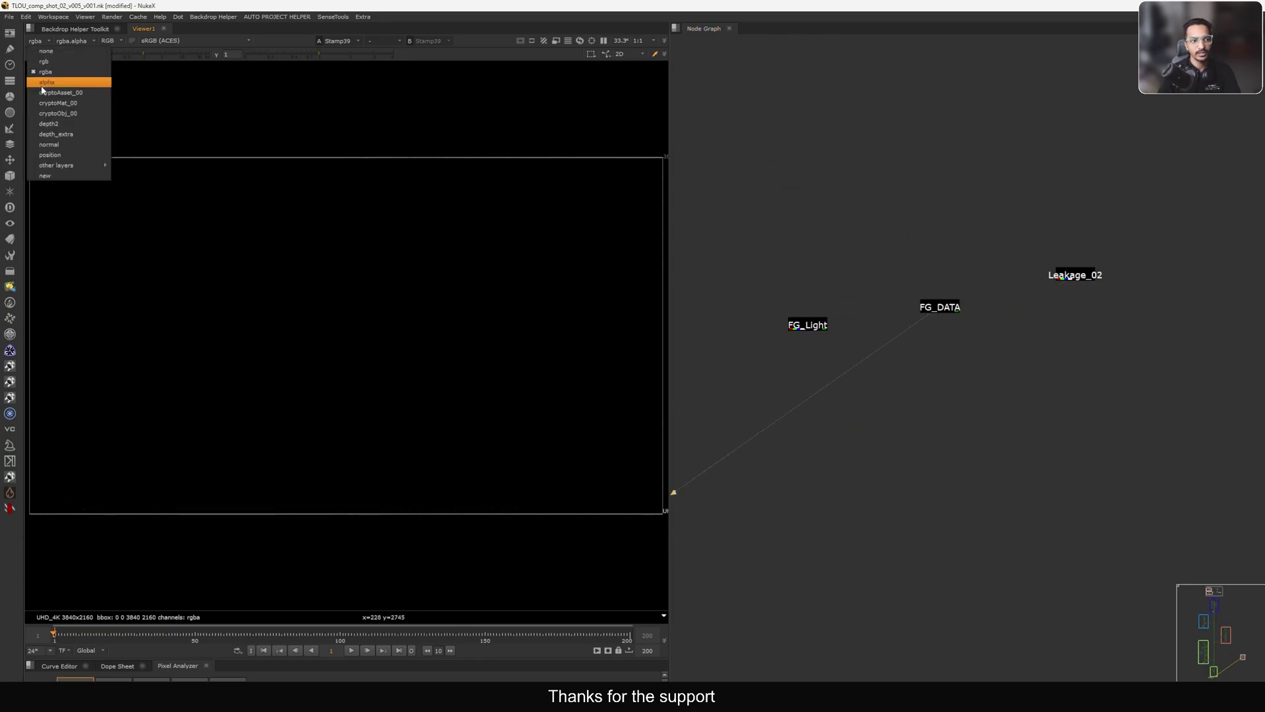
click(64, 154)
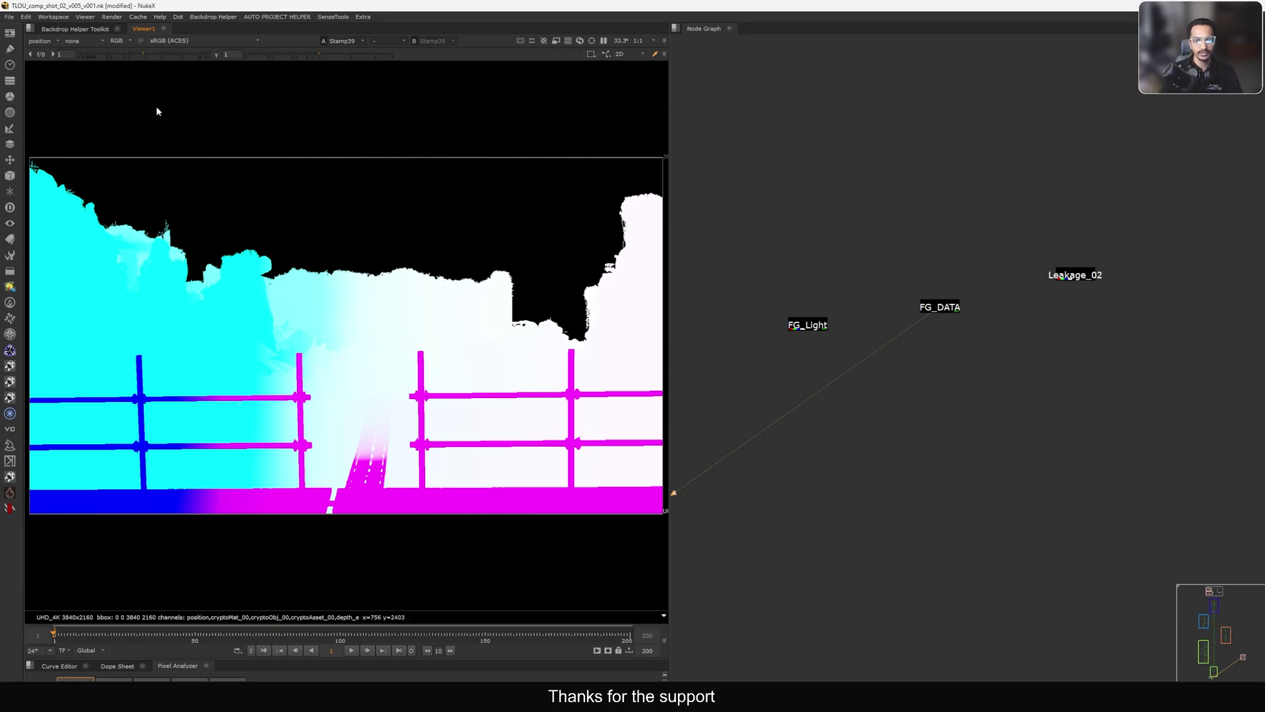
click(41, 41)
click(53, 82)
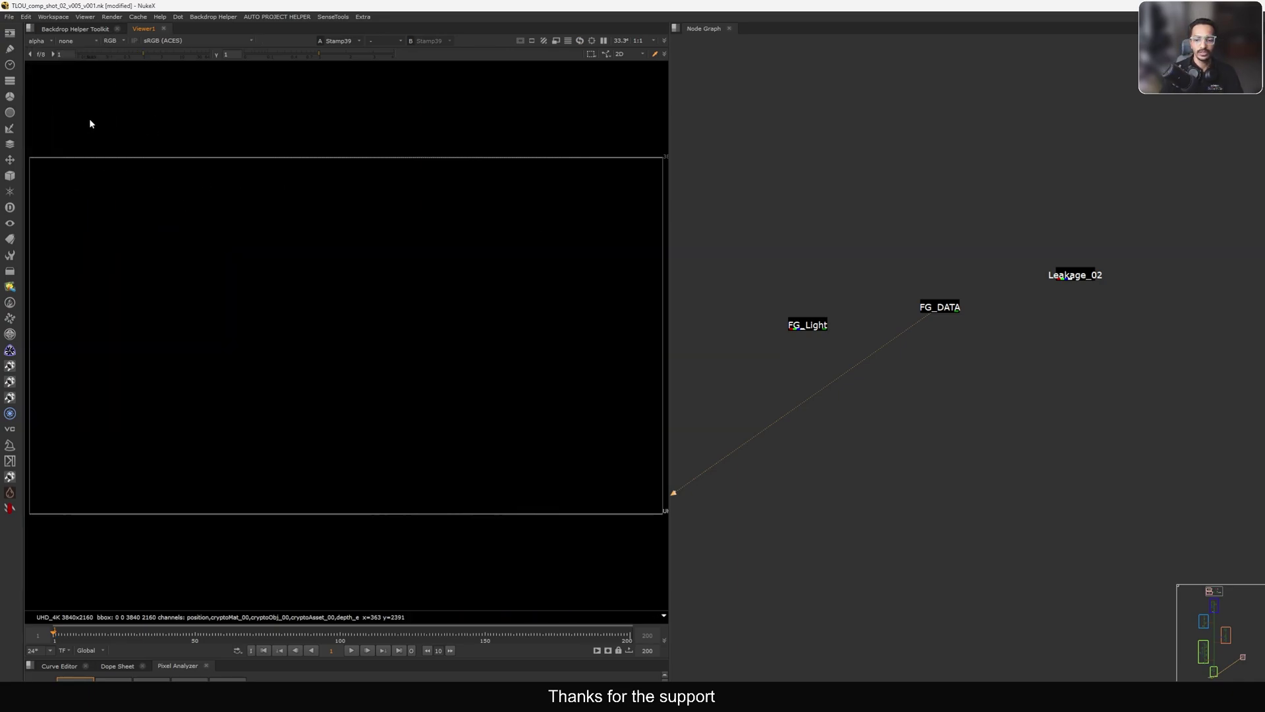
- Add a Shuffle node below FG_DATA and close its properties
click(940, 308)
key(Tab)
text(shuff)
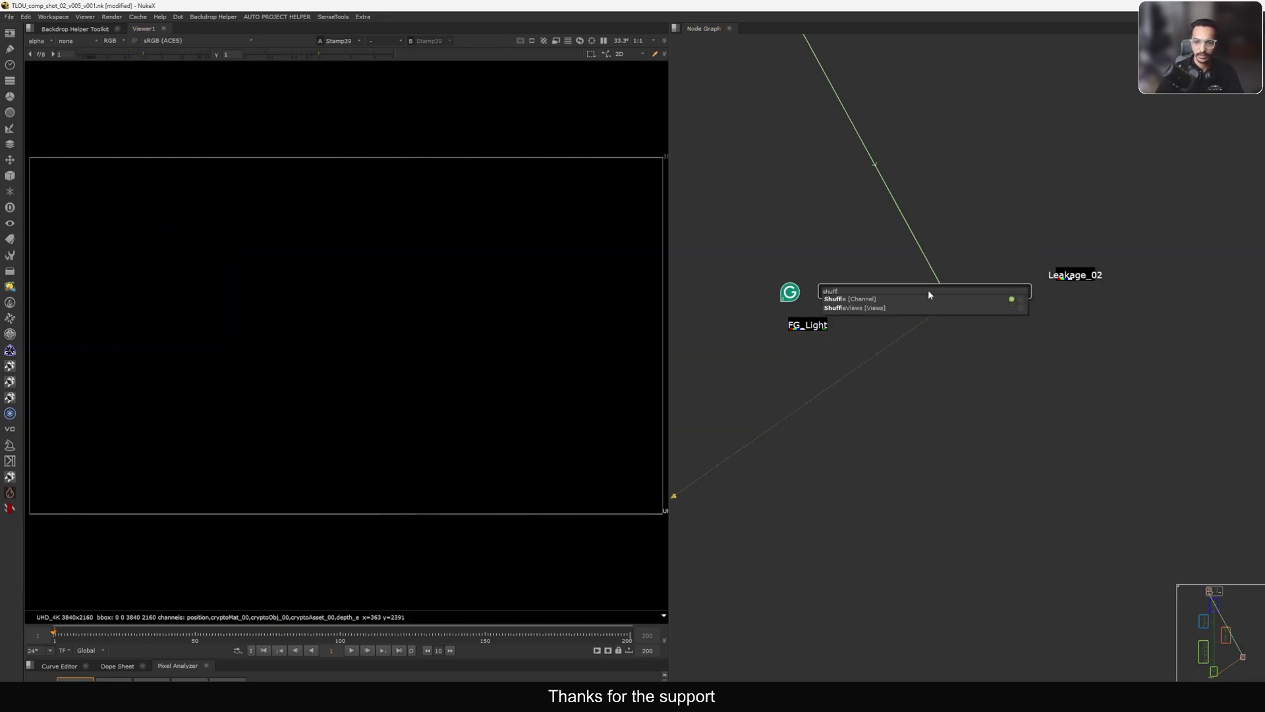
key(Return)
middle_drag(977, 279, 1017, 273)
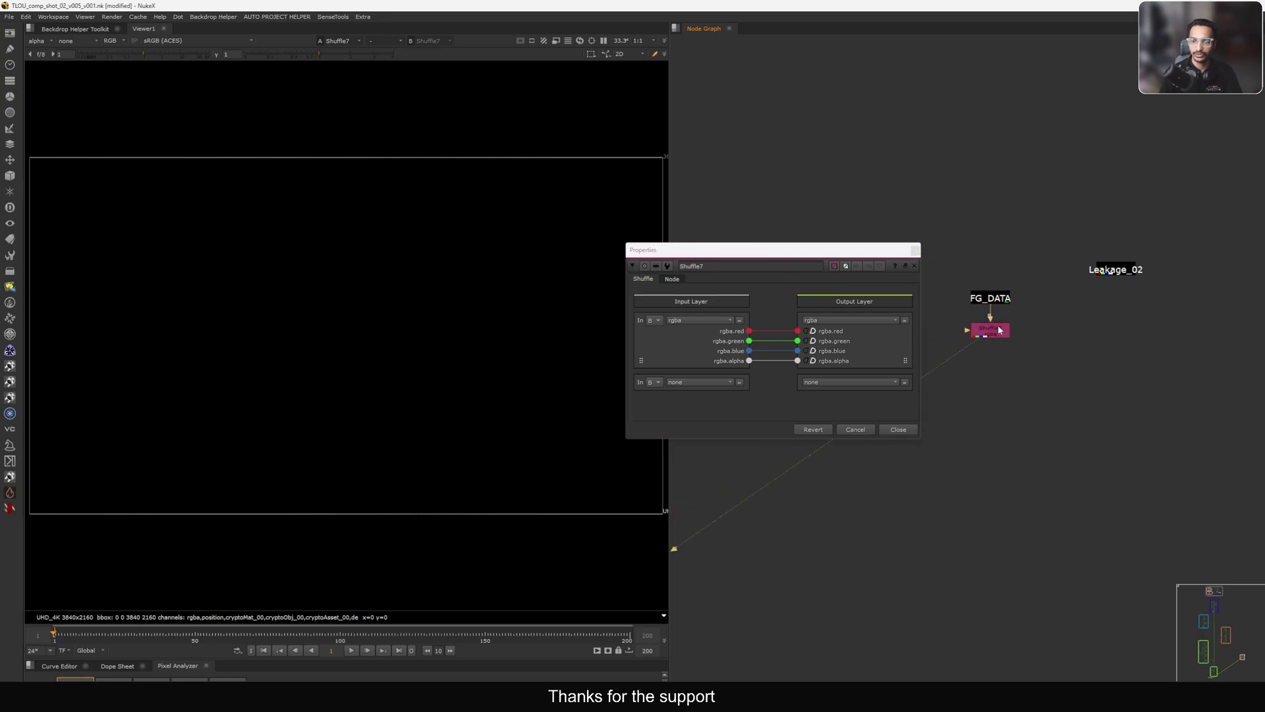
middle_drag(999, 330, 1012, 310)
click(1007, 317)
scroll(991, 327, up, 2)
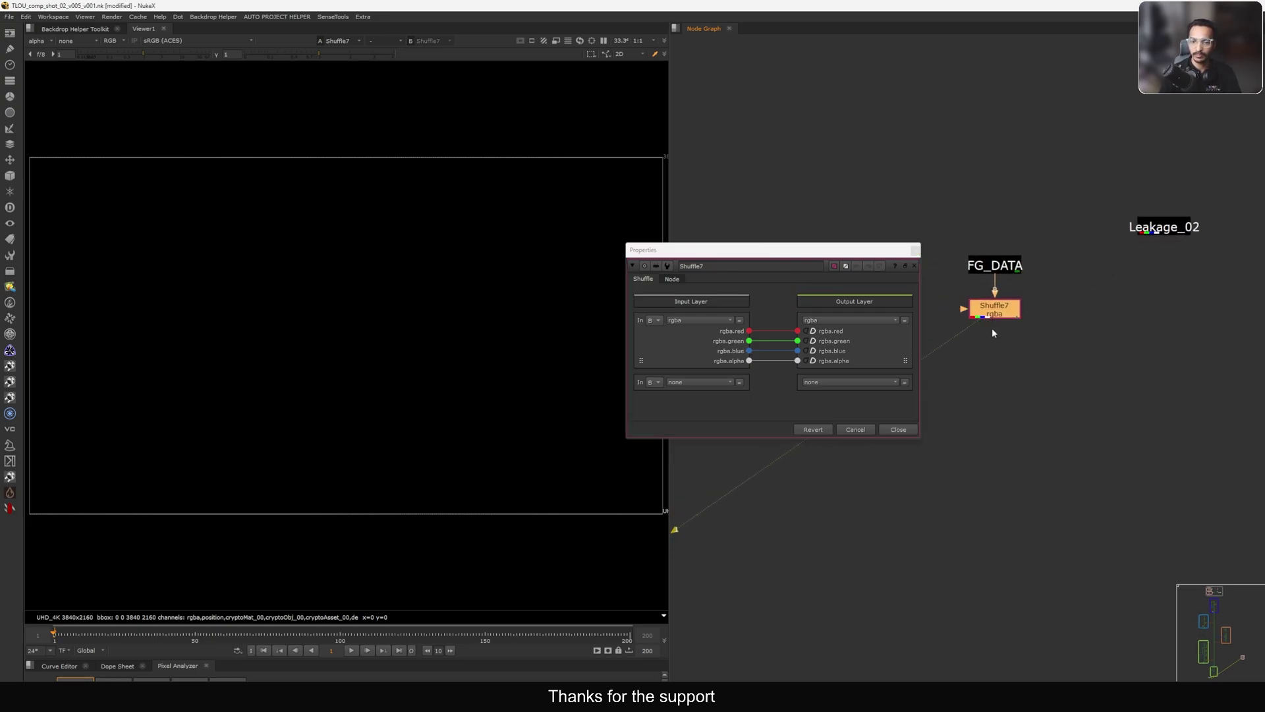
click(916, 249)
- Add a Pos2UV node below the Shuffle node
click(1022, 305)
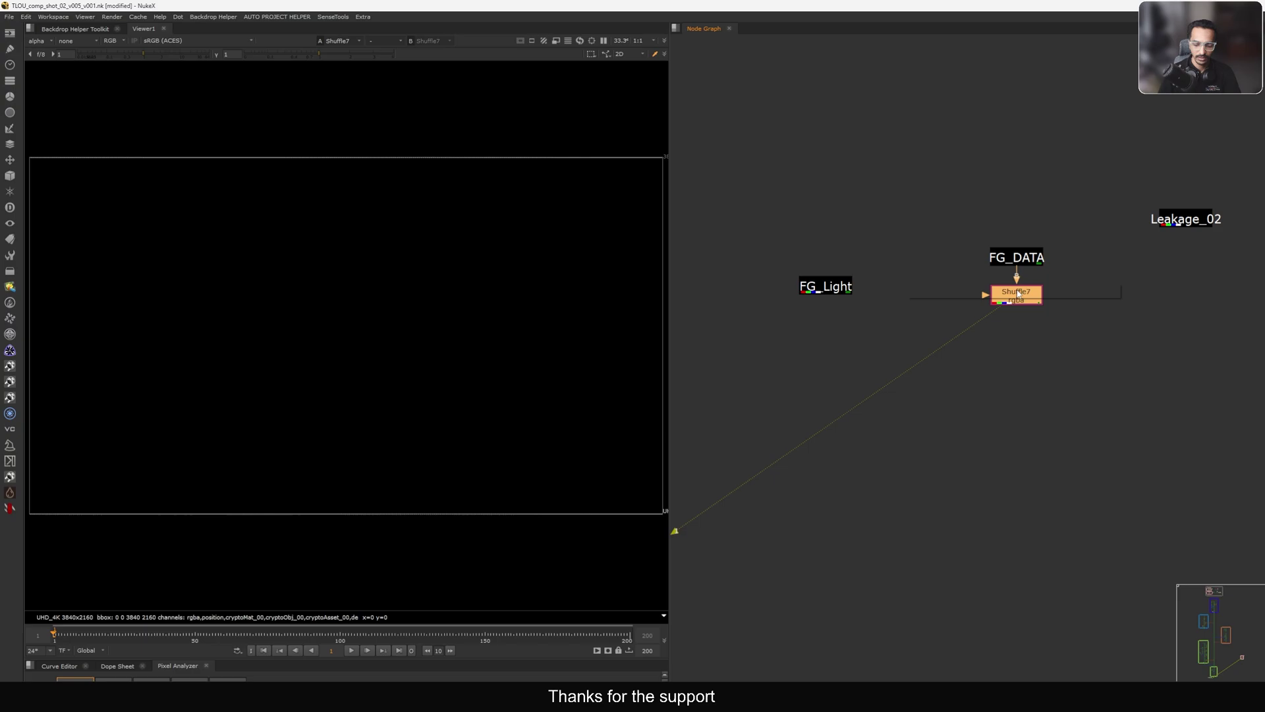
key(Tab)
text(pos2uv)
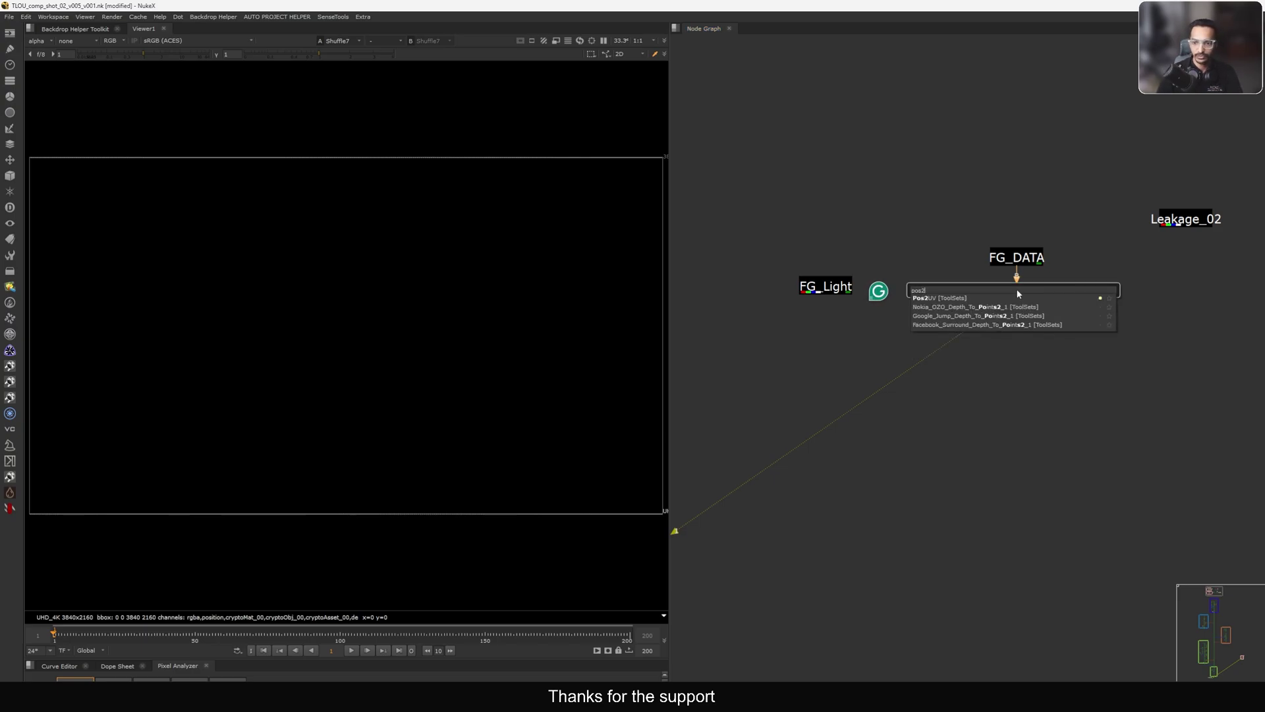
key(Return)
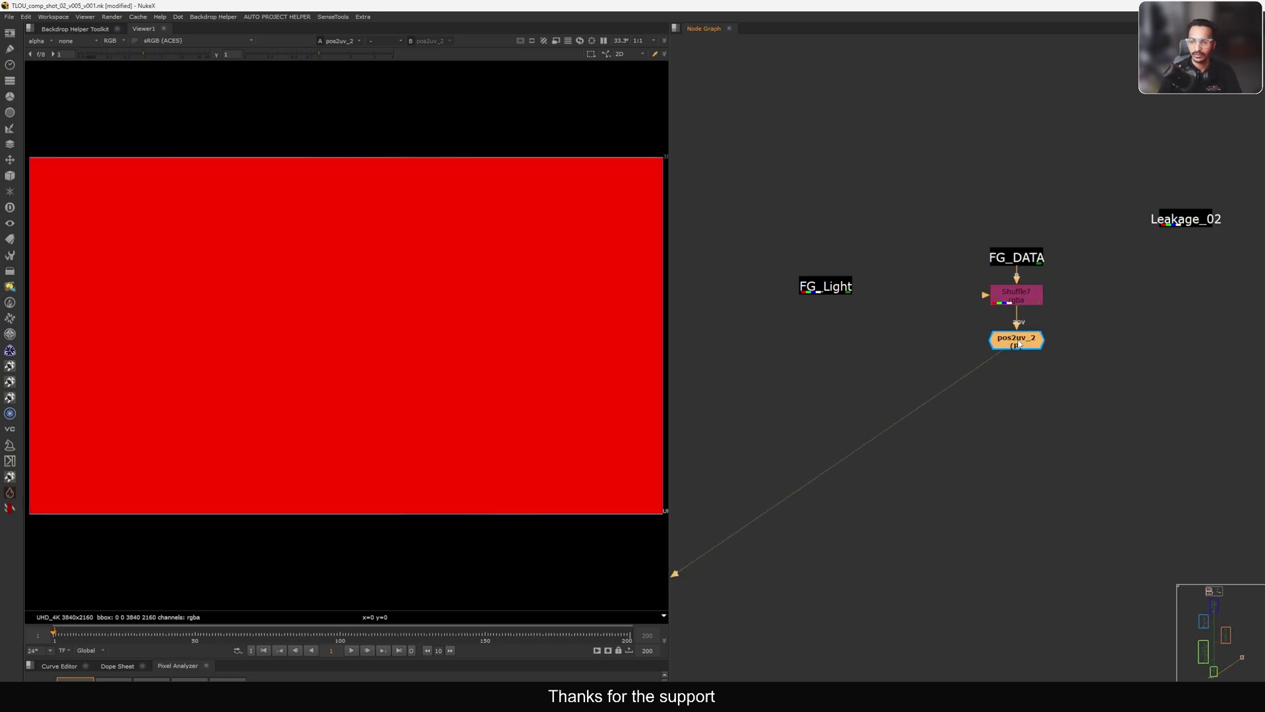
- Set the pos2uv node's position data to rgb and enable unpremultiply with ignore outside alpha off
double_click(1021, 341)
scroll(1028, 340, up, 2)
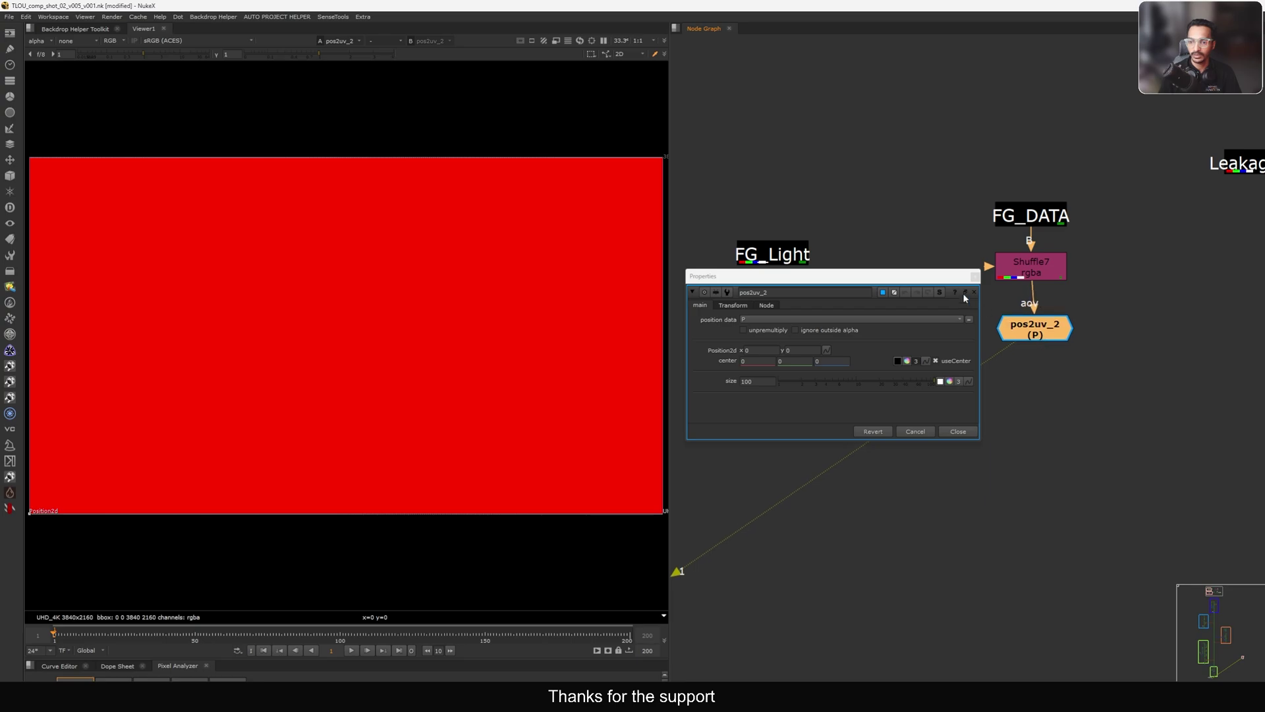
drag(963, 277, 888, 222)
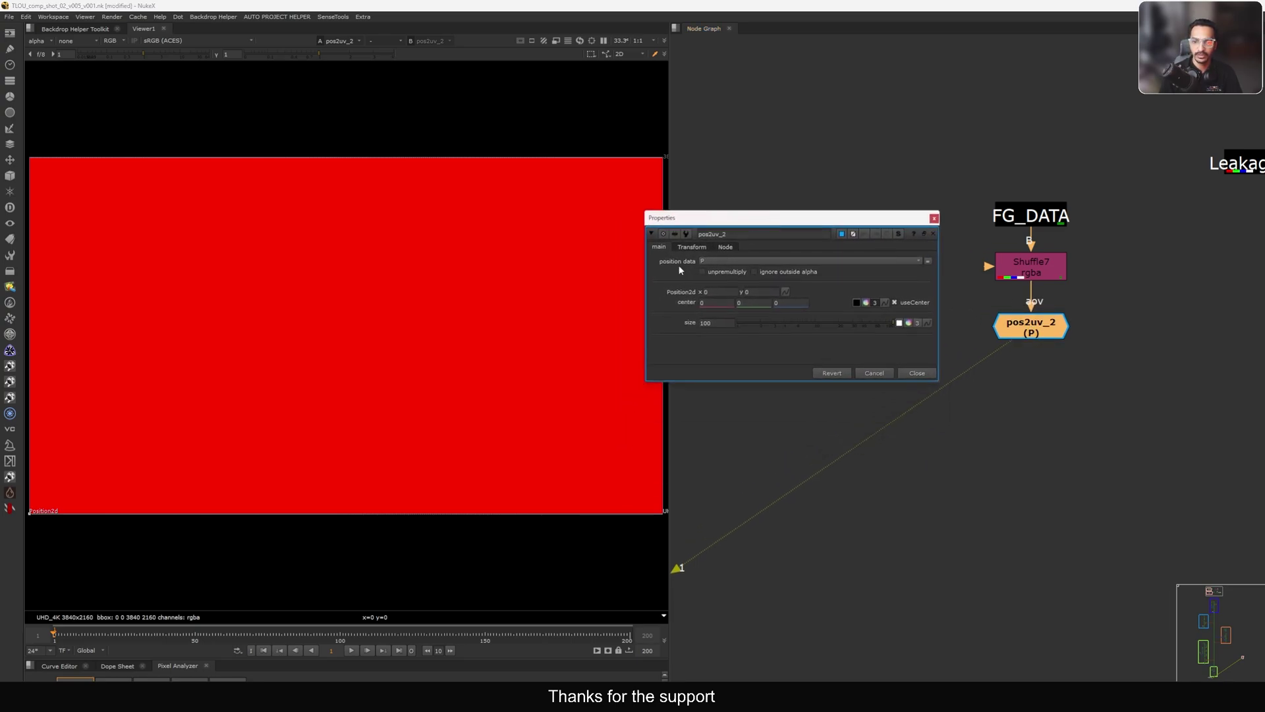
click(699, 261)
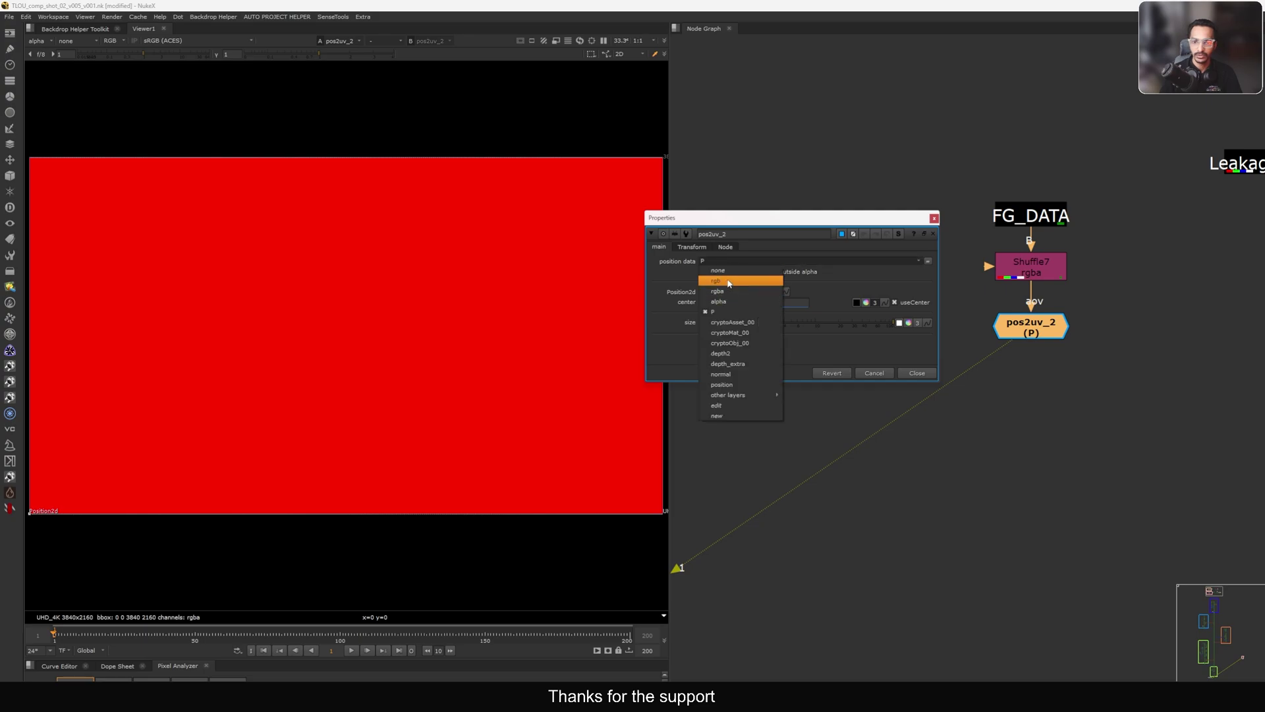
click(716, 280)
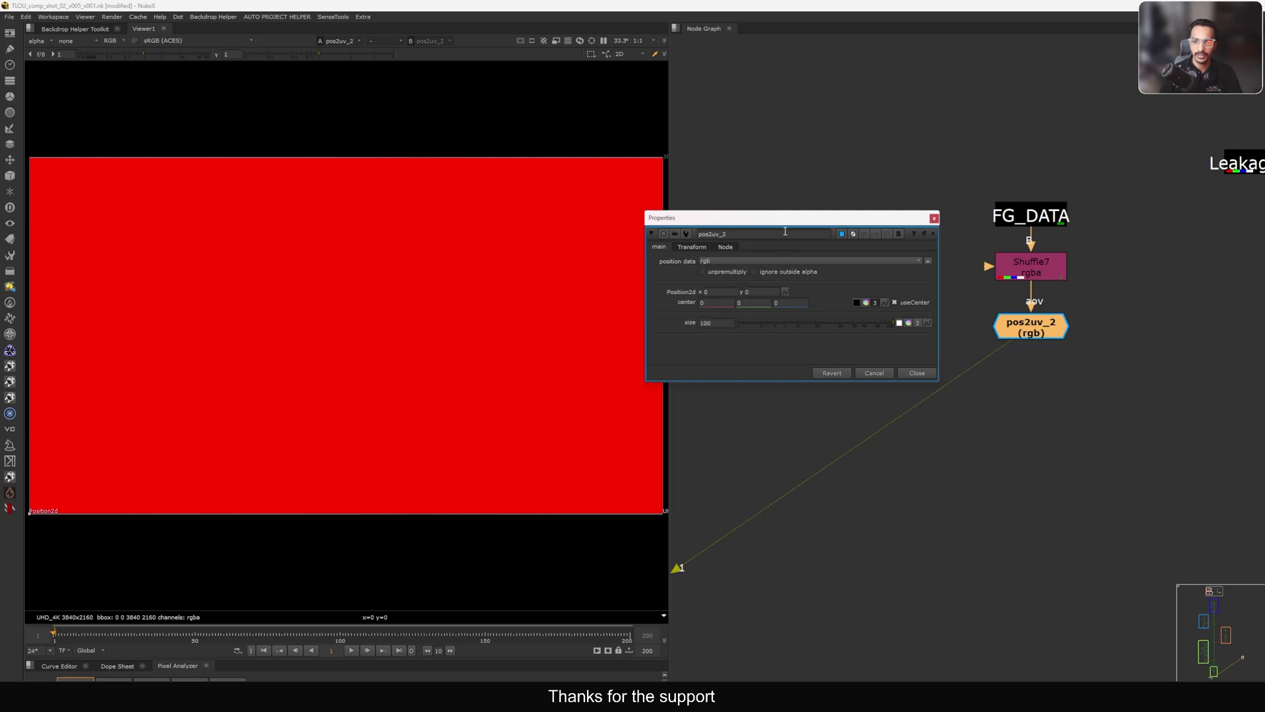
drag(764, 223, 771, 220)
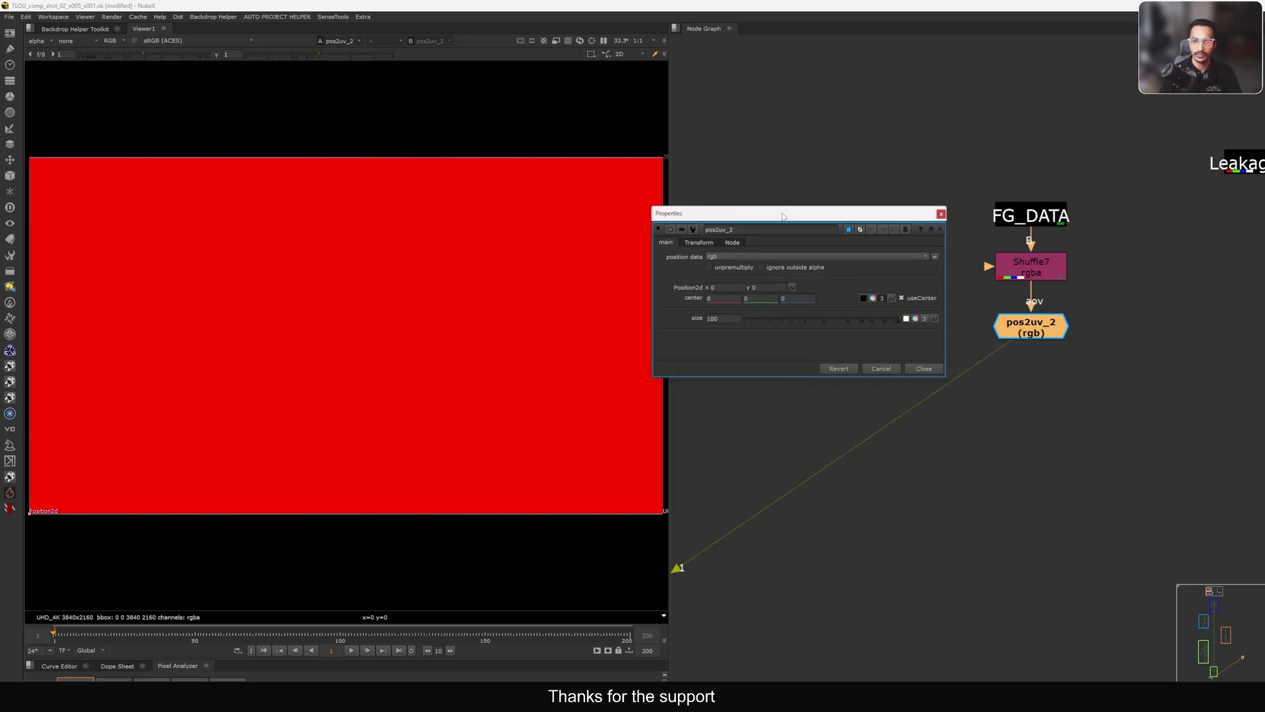
click(734, 269)
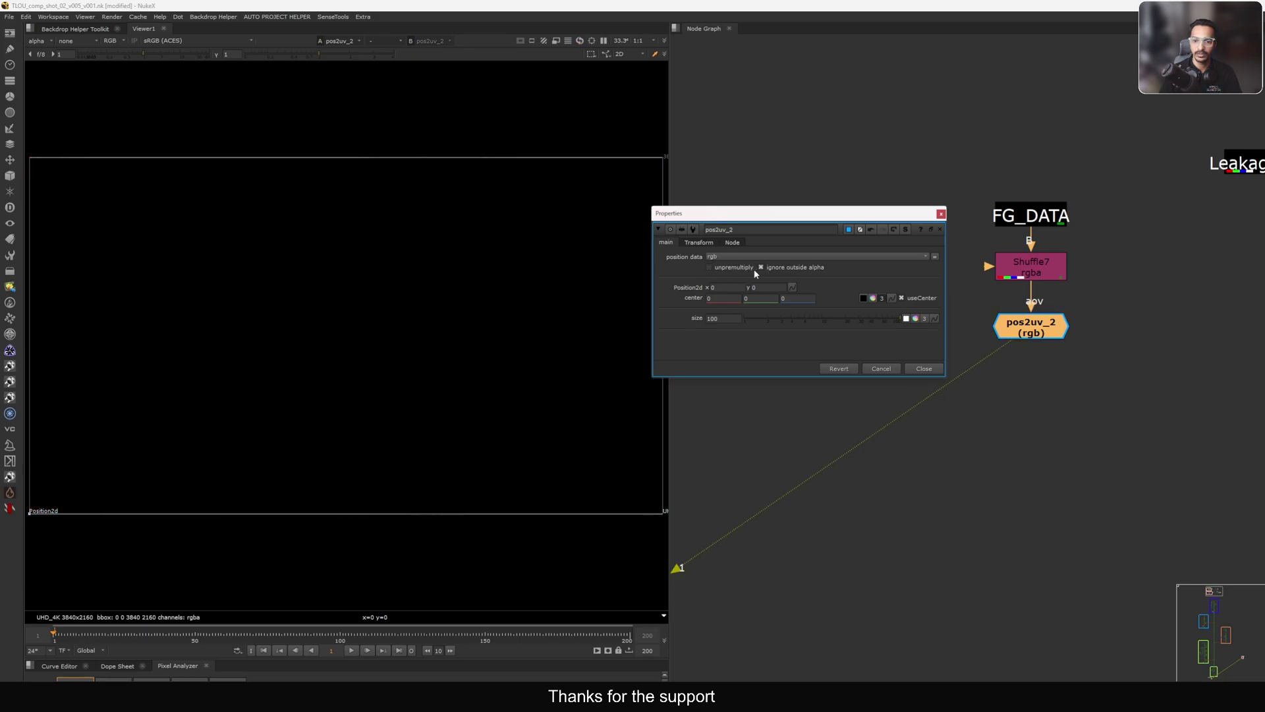
click(756, 270)
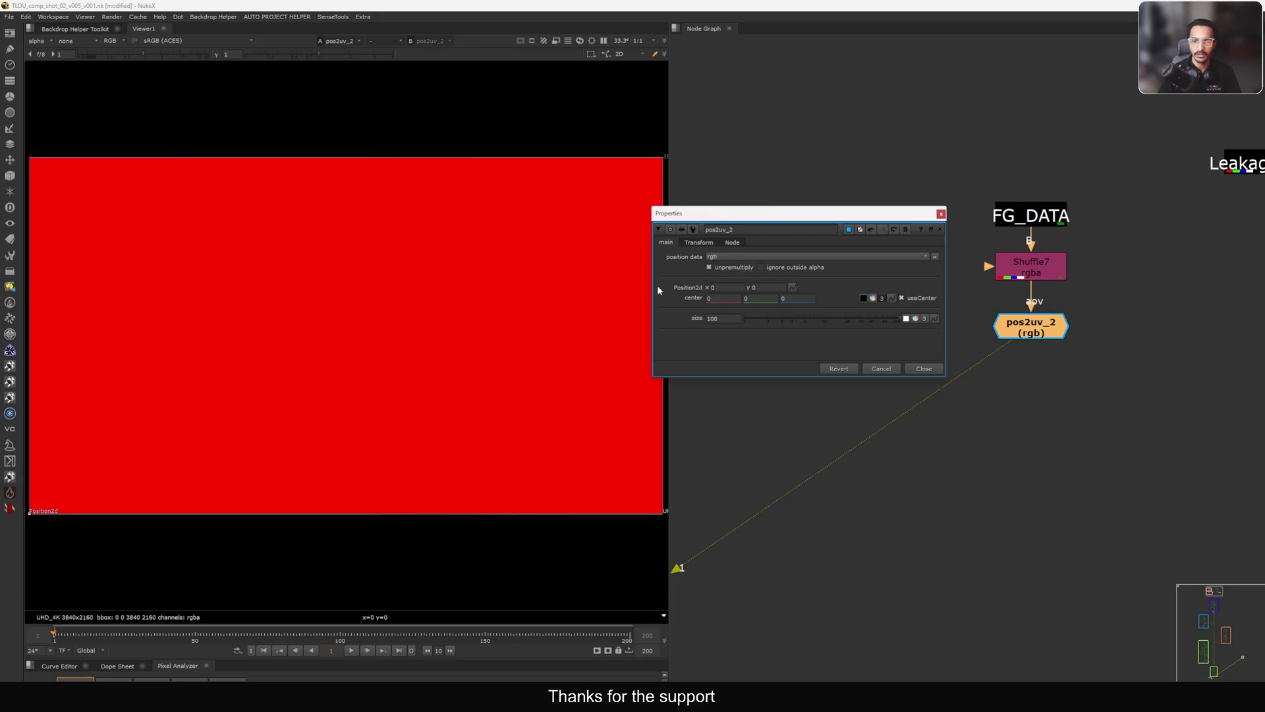
- Compare the alpha of FG_DATA and FG_Light by viewing each stamp in turn
click(1031, 219)
key(1)
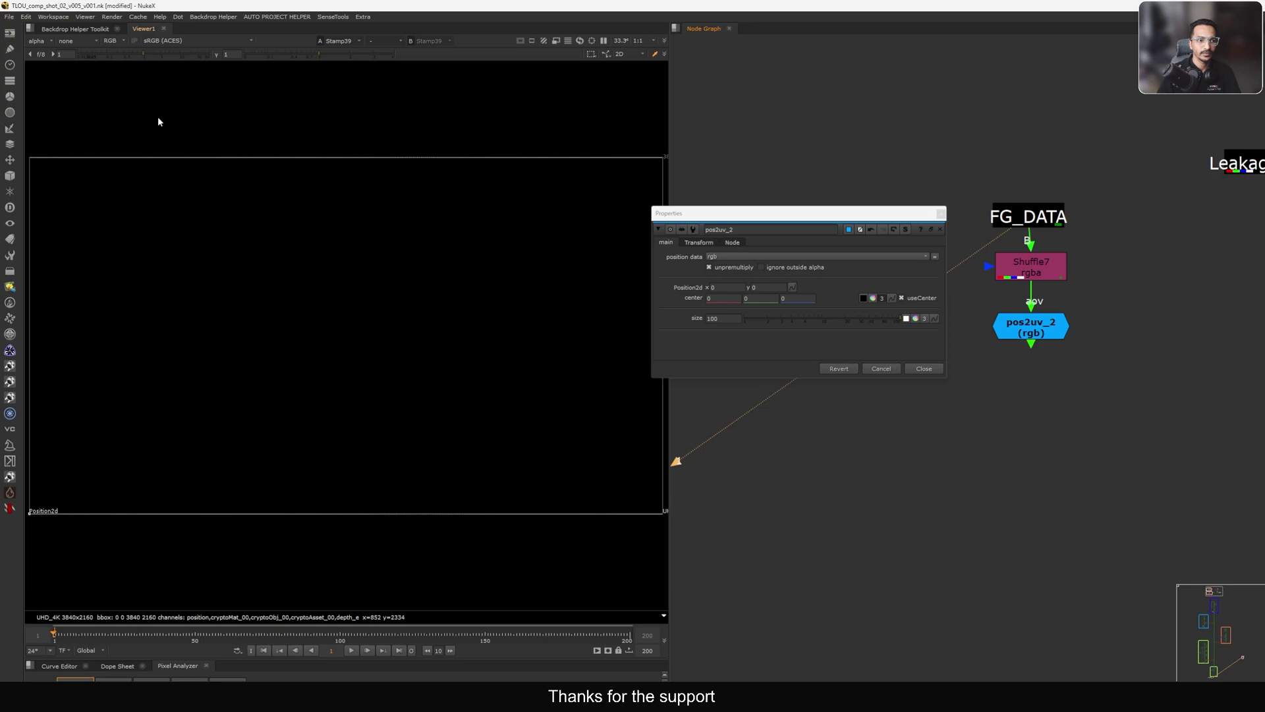
middle_drag(992, 179, 1147, 109)
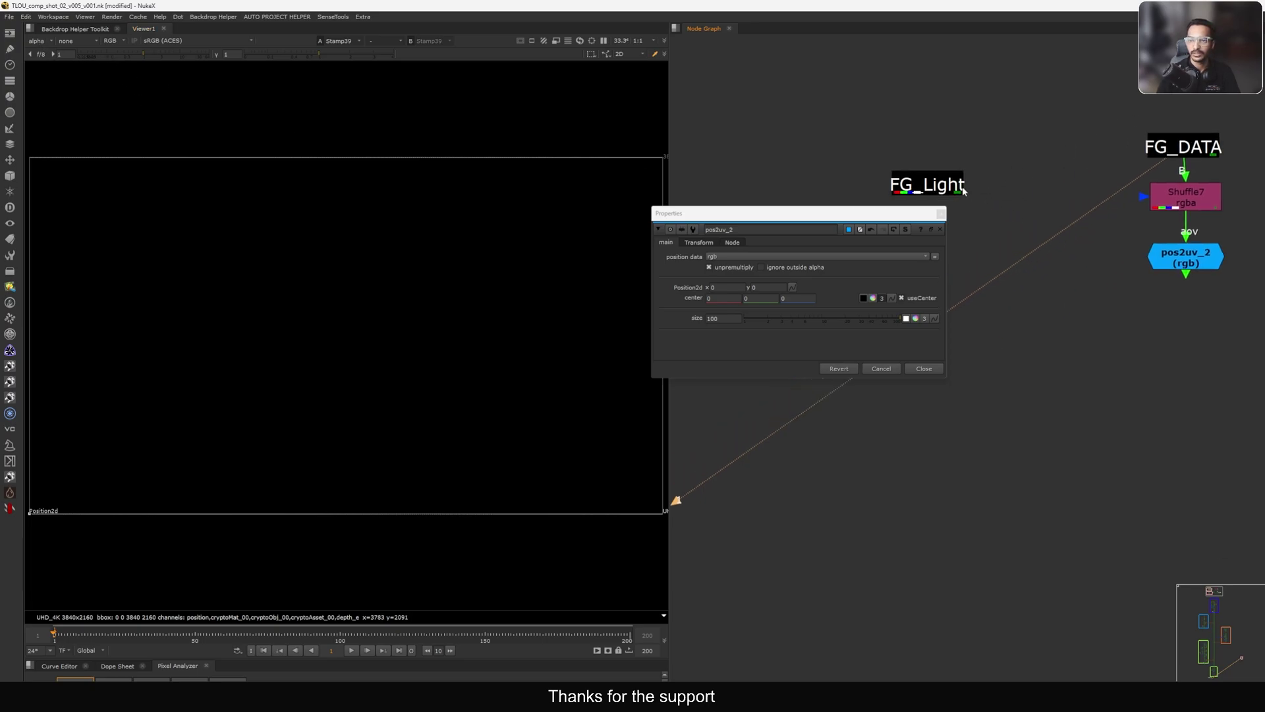
drag(964, 189, 991, 186)
key(1)
key(a)
key(a)
key(a)
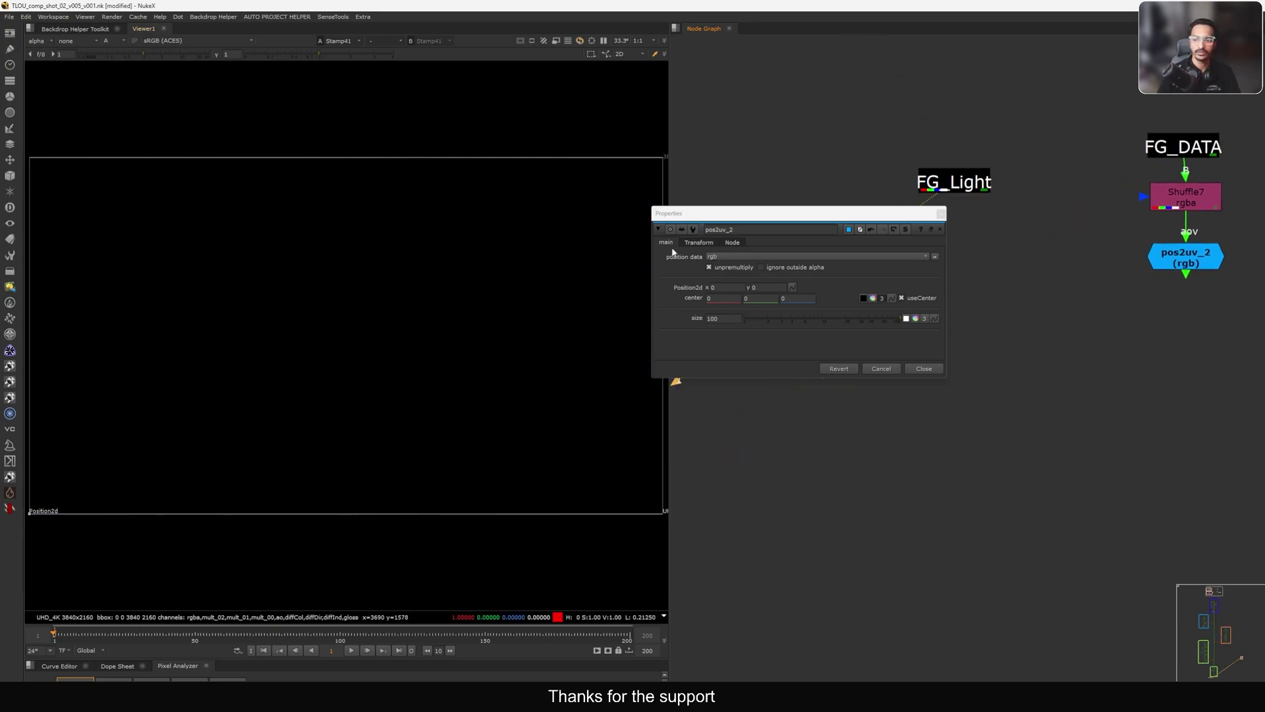
click(1164, 158)
key(1)
key(a)
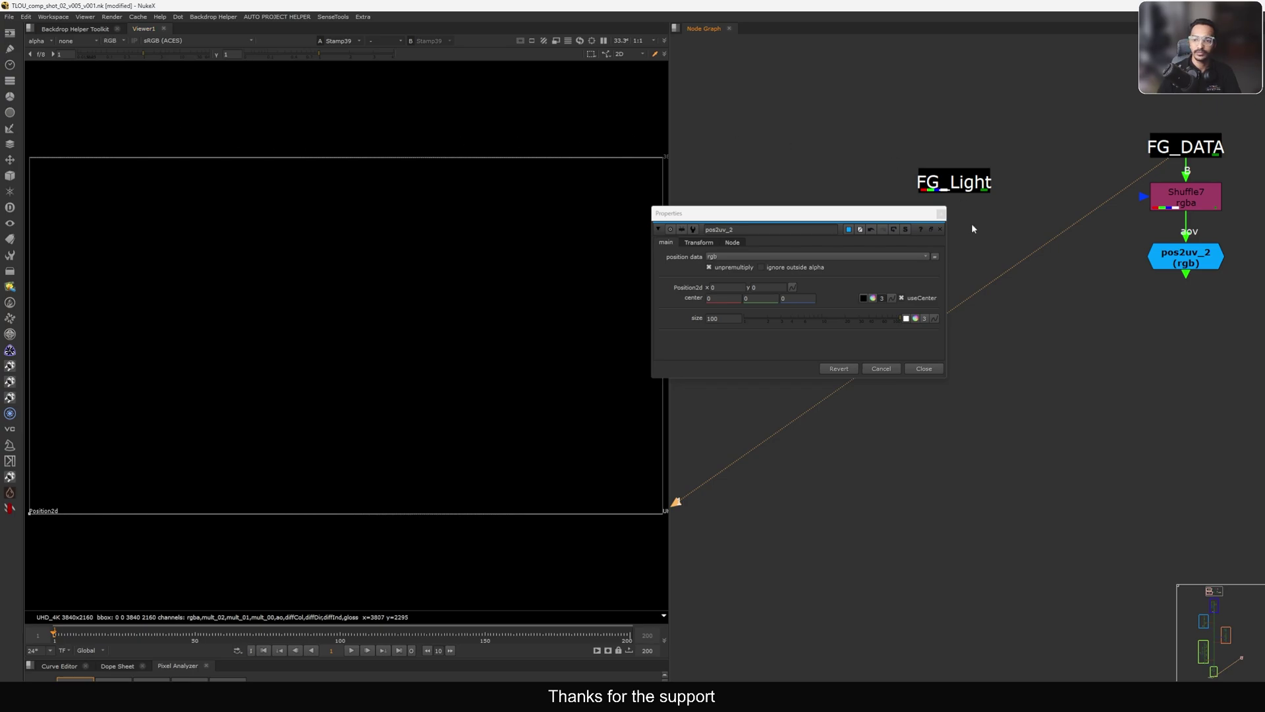
- Check the alpha output of the Shuffle node against that of the pos2uv node
click(1099, 226)
key(1)
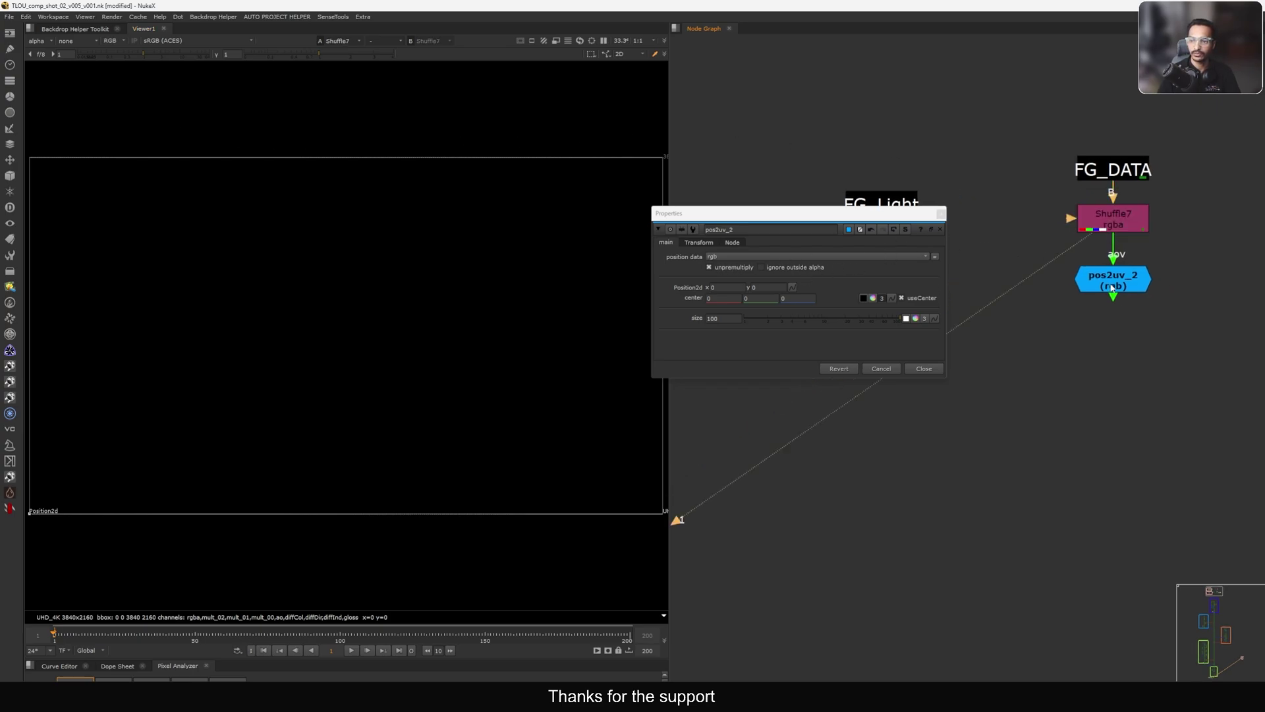
click(1099, 279)
key(1)
- Move the pos2uv node's Position2d handle from the image corner to about x 1672, y 956
drag(810, 213, 832, 201)
scroll(469, 299, down, 1)
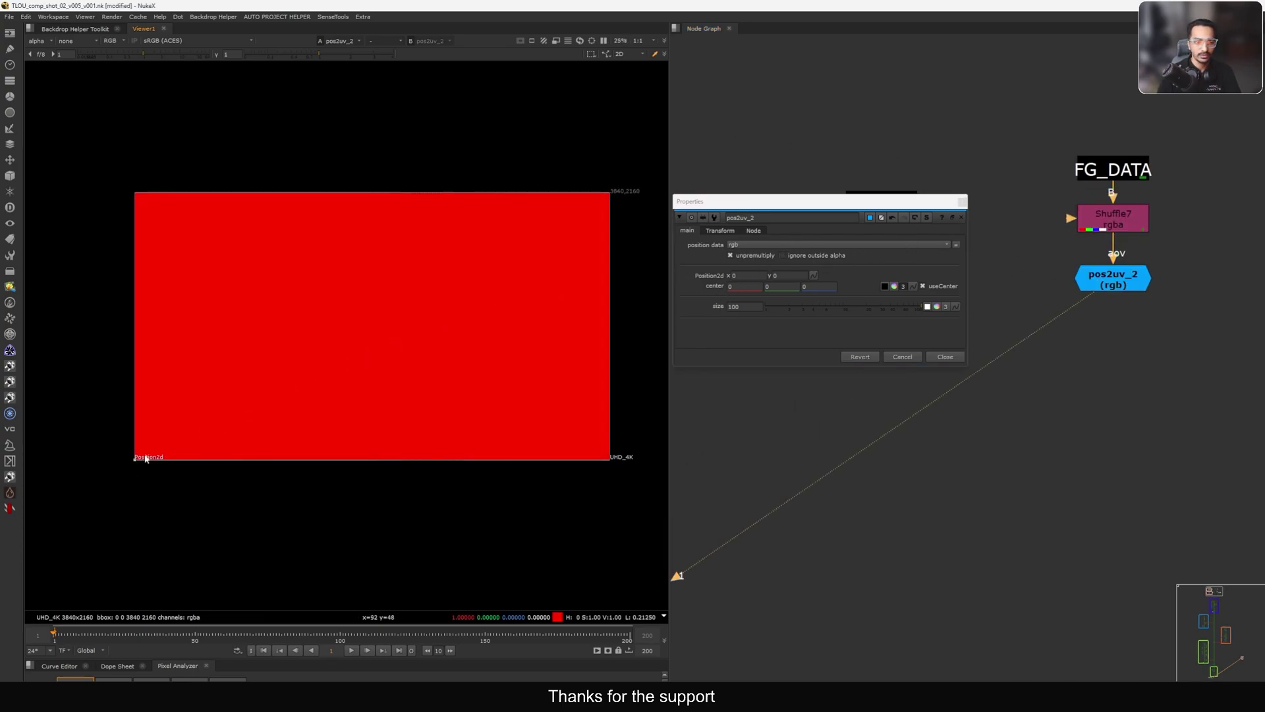
scroll(168, 434, up, 5)
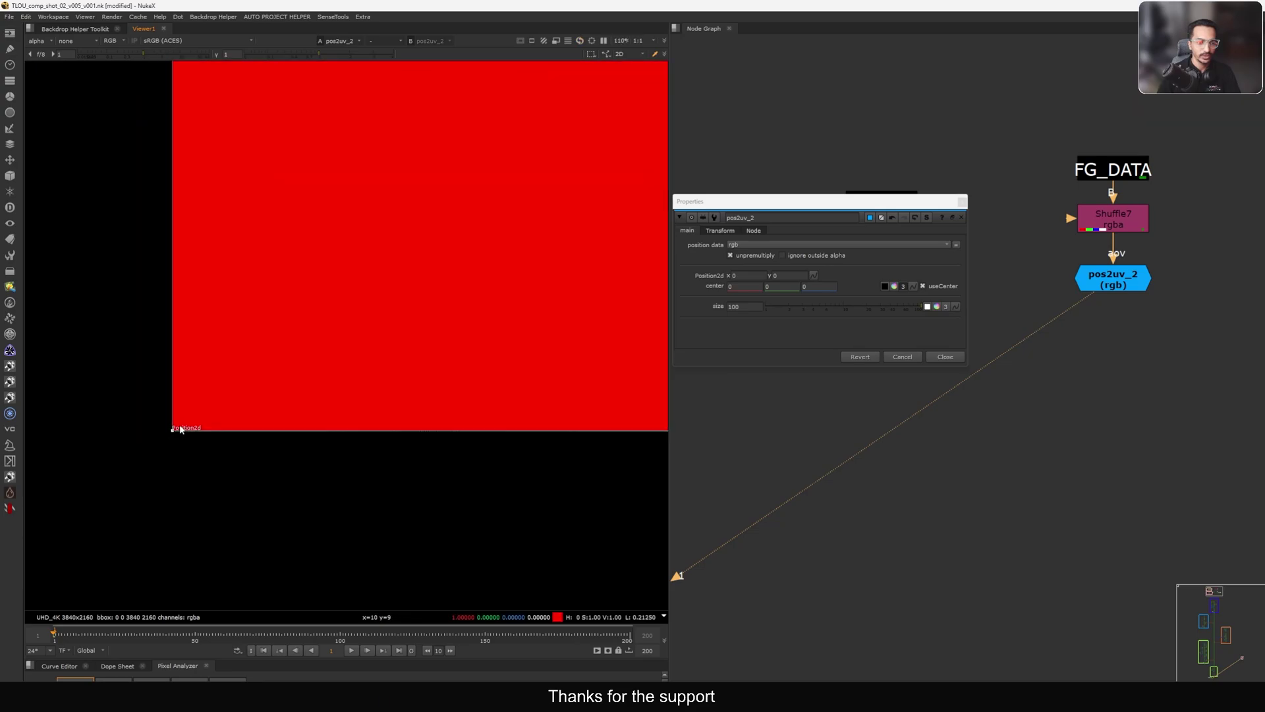
key(f)
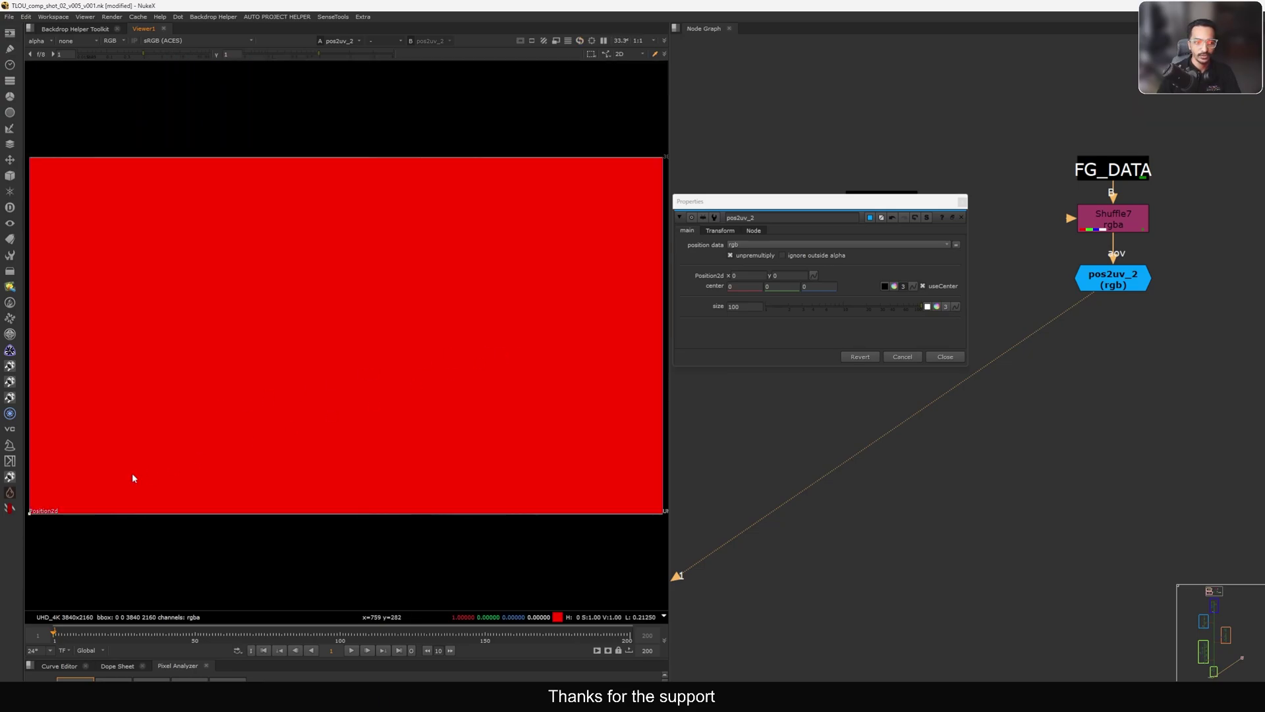
drag(49, 501, 313, 359)
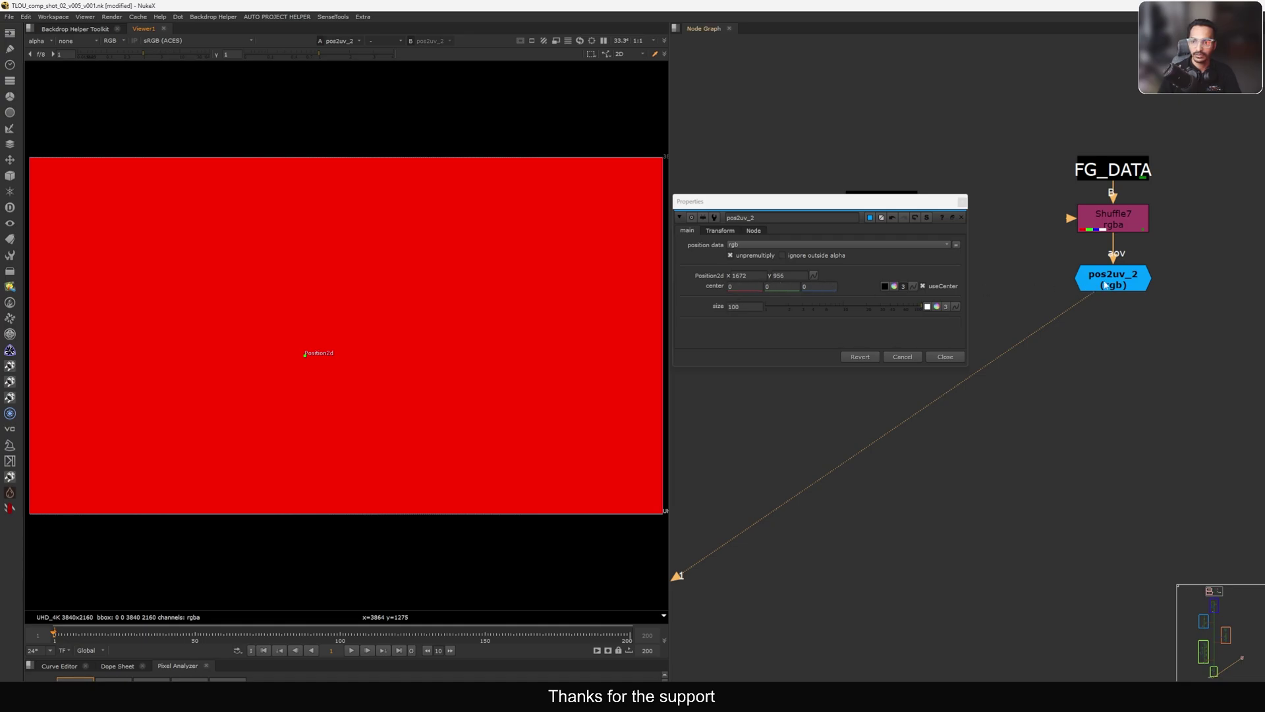
- Show the rgba channels in the viewer and move the pos2uv node's Position2d handle to about x 2116, y 1040
drag(1107, 284, 1107, 287)
drag(305, 359, 352, 306)
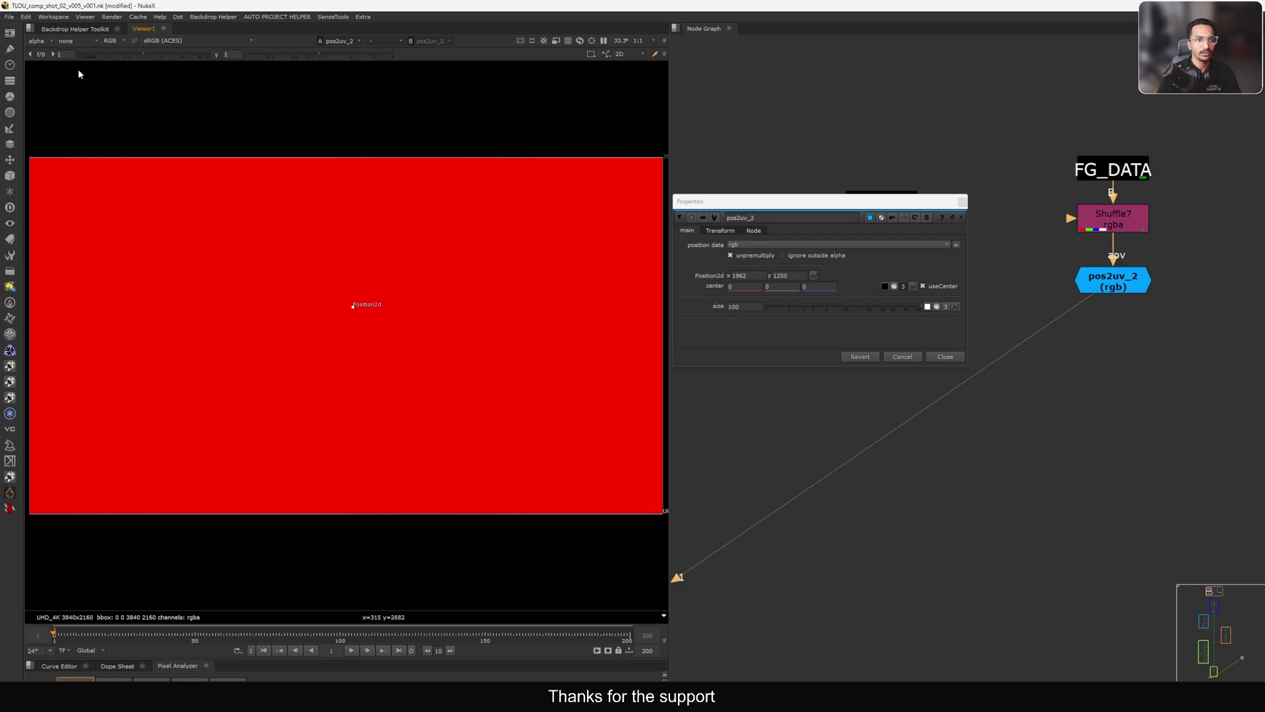
click(45, 44)
click(77, 99)
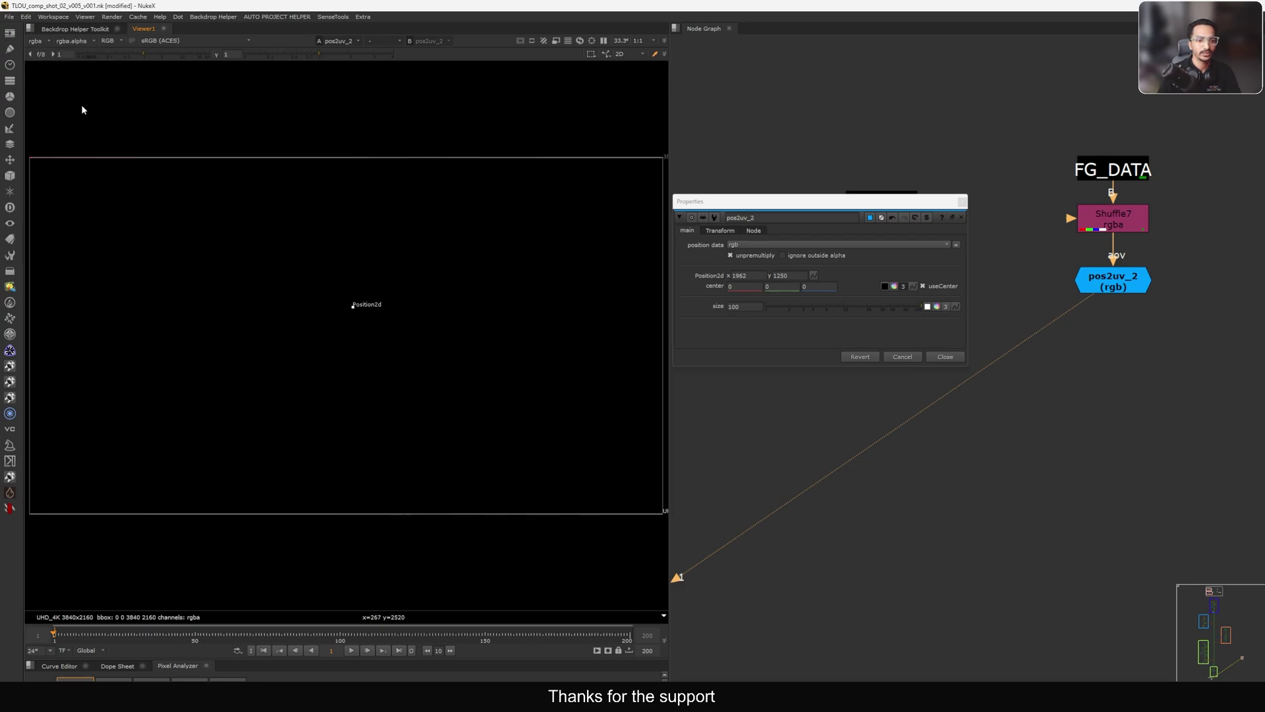
drag(355, 307, 379, 343)
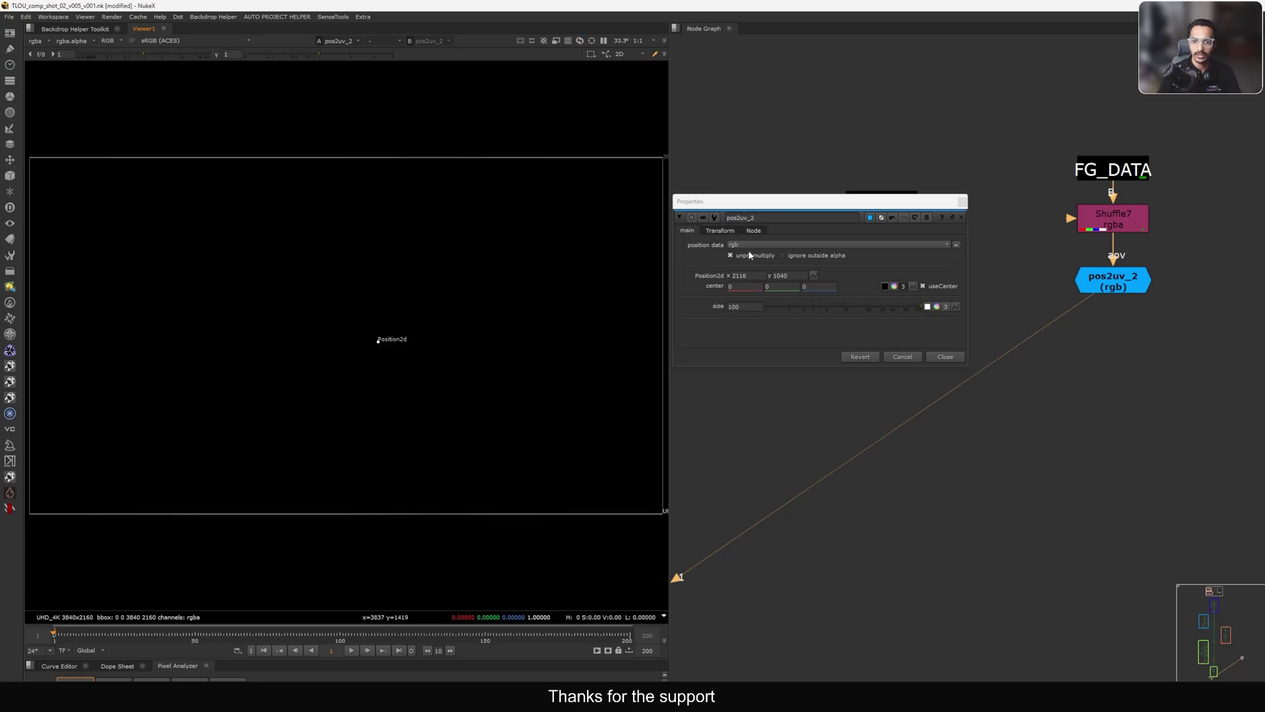
- Set the pos2uv node's position data to rgba and move its Position2d handle to about x 2072, y 1166
click(748, 244)
click(751, 274)
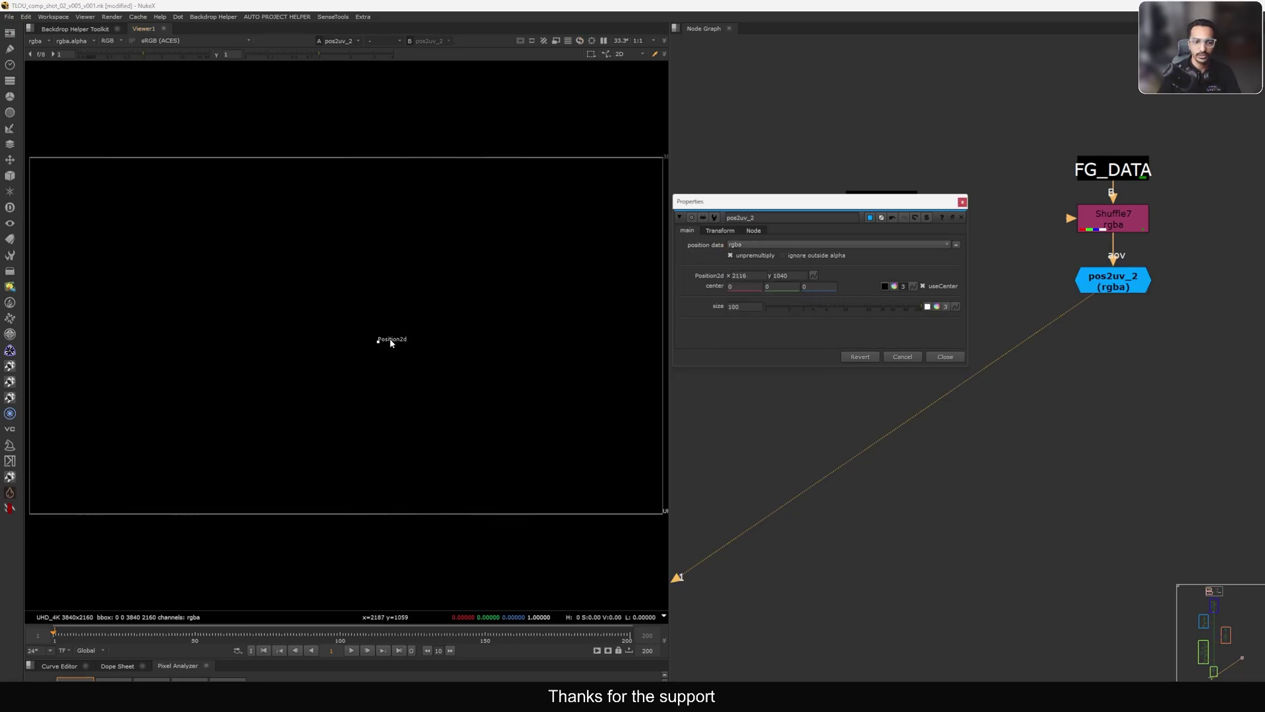
mouse_move(390, 343)
mouse_down()
mouse_move(396, 313)
mouse_move(383, 322)
mouse_up()
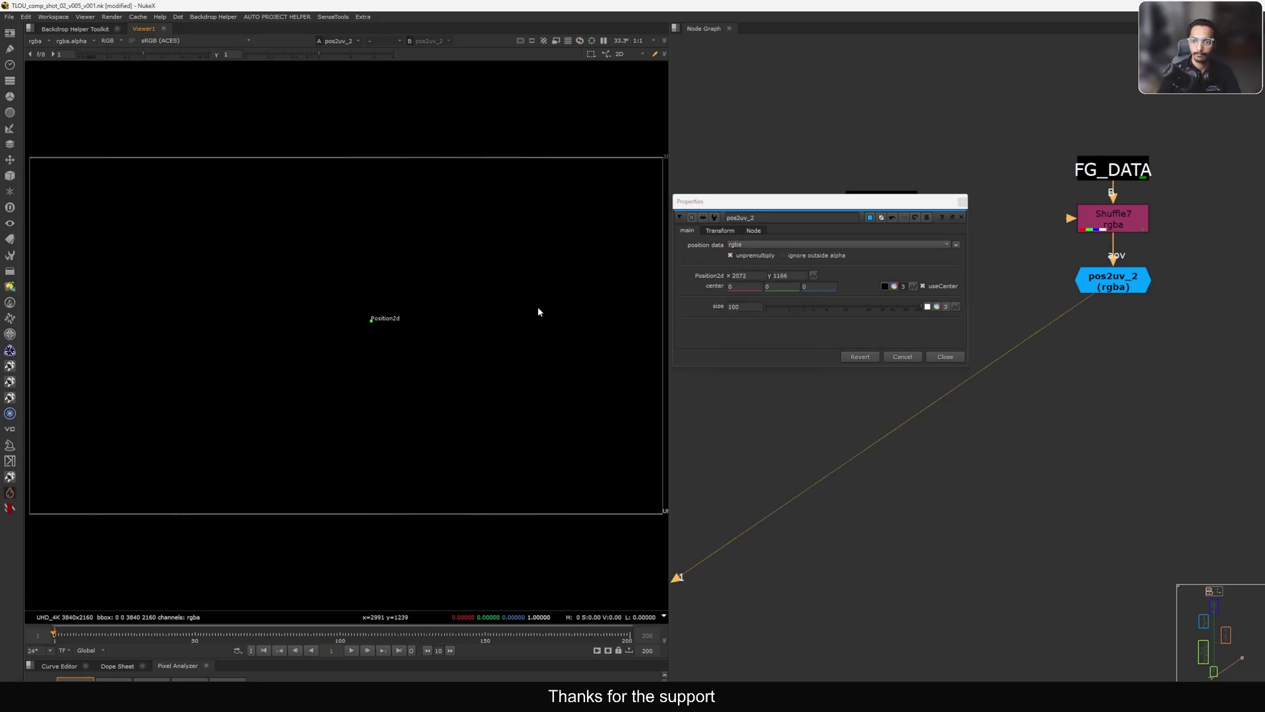
- View the Shuffle node below FG_DATA and set its input layer to position
click(1104, 230)
key(1)
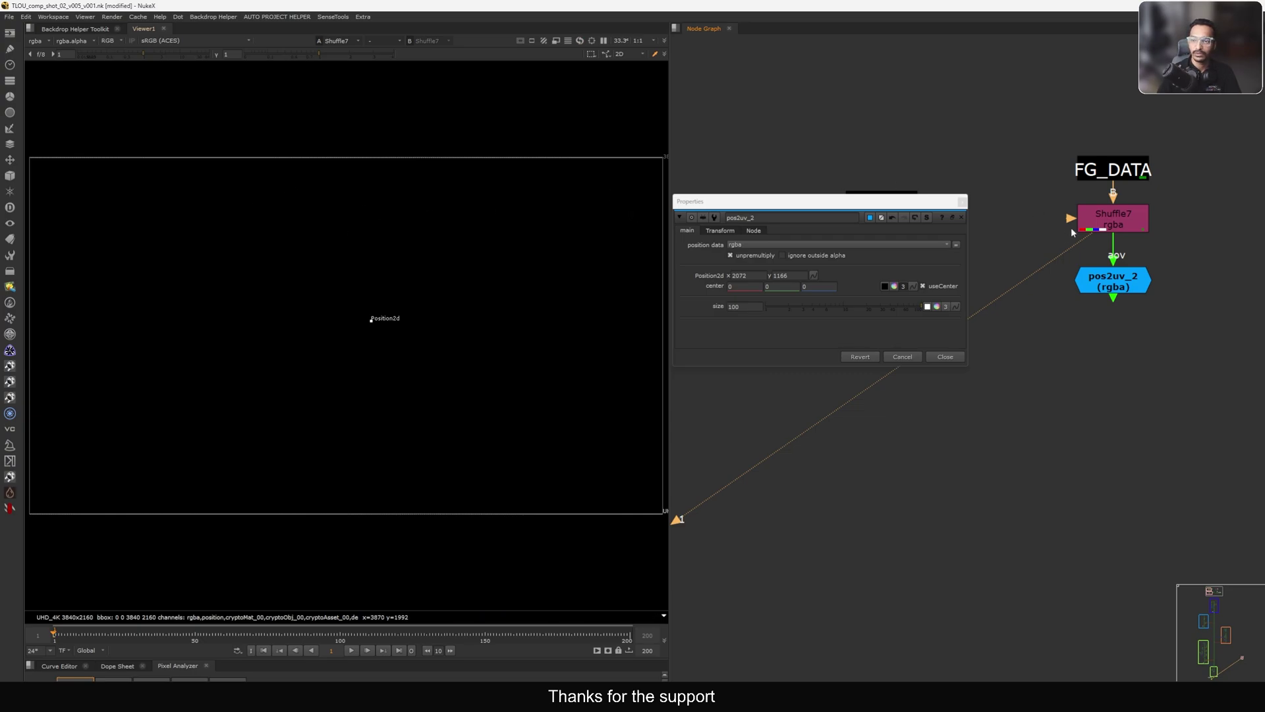
double_click(1098, 226)
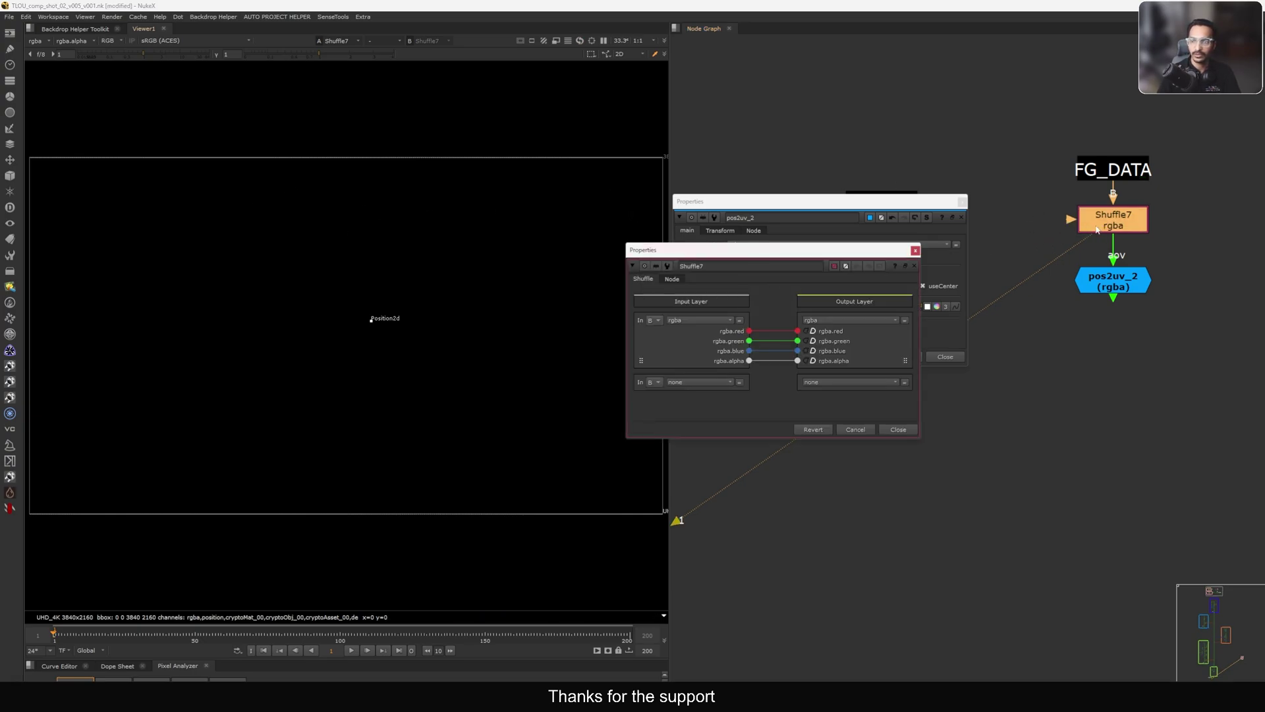
drag(864, 250, 873, 222)
click(700, 292)
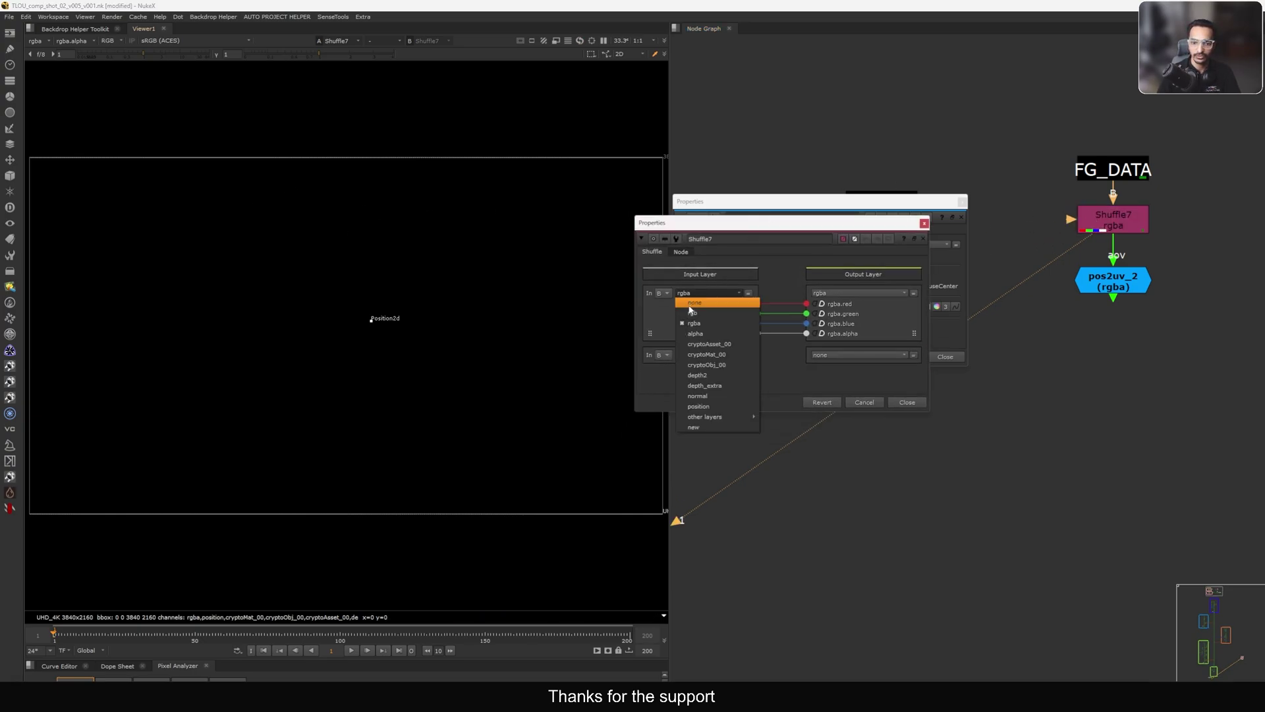
click(699, 406)
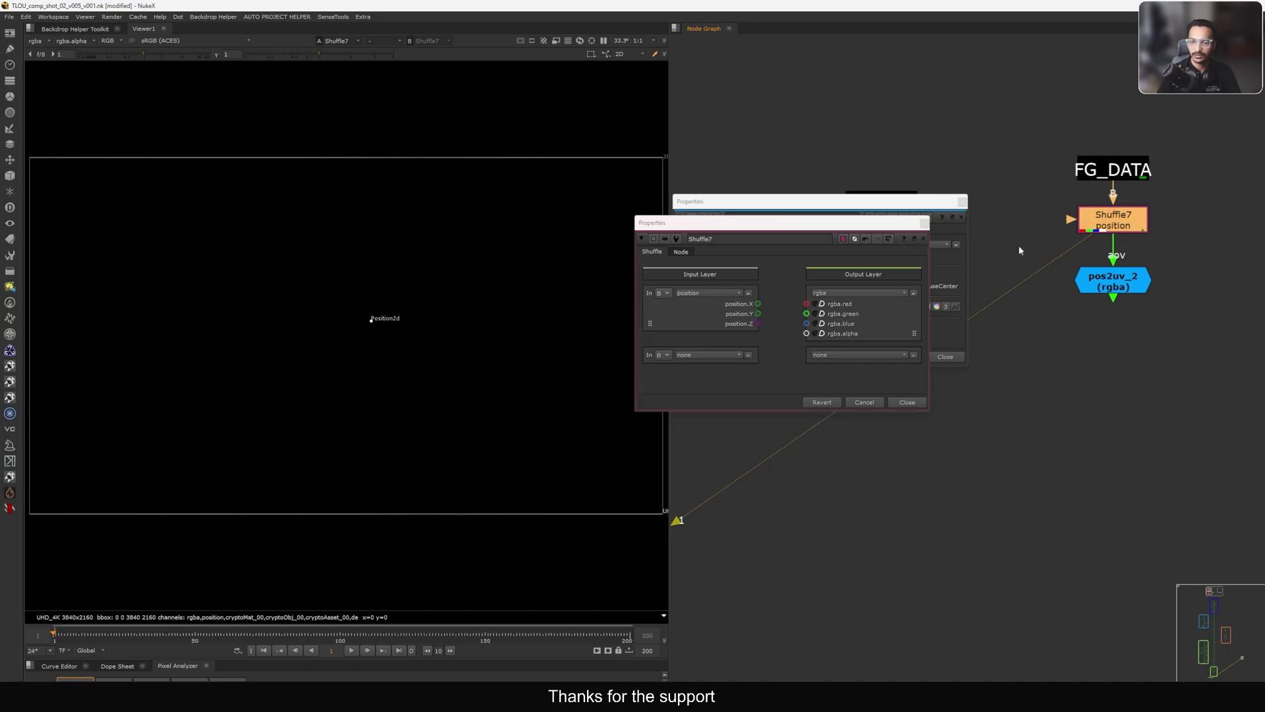
click(908, 402)
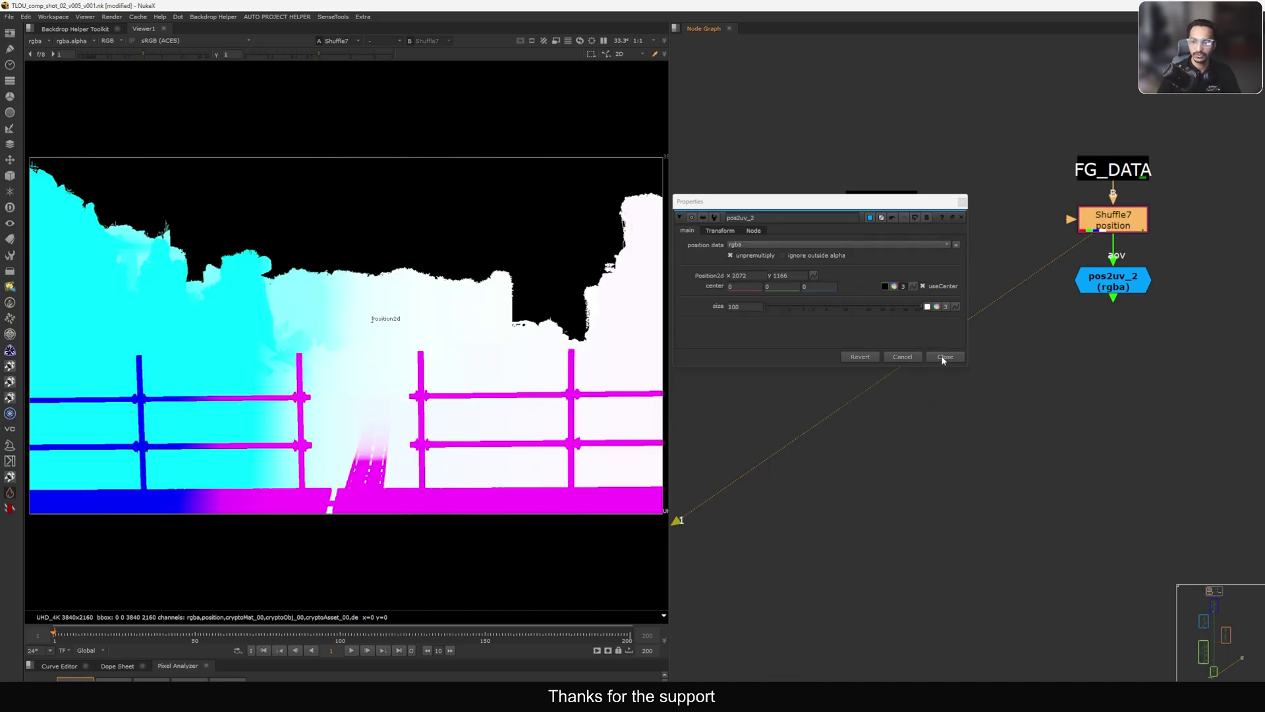
- View the pos2uv node's output and move its Position2d handle onto the background building at about x 2252, y 1246
click(945, 356)
click(1119, 283)
key(1)
double_click(1119, 283)
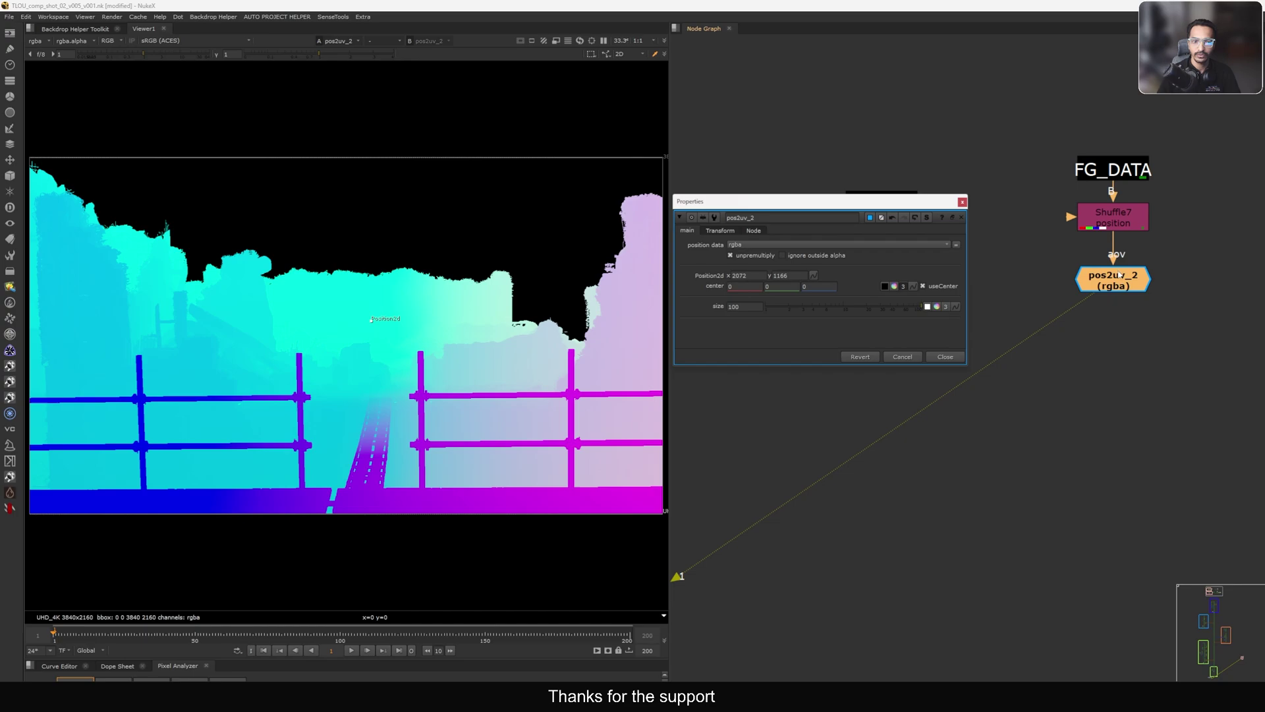
drag(380, 324, 413, 309)
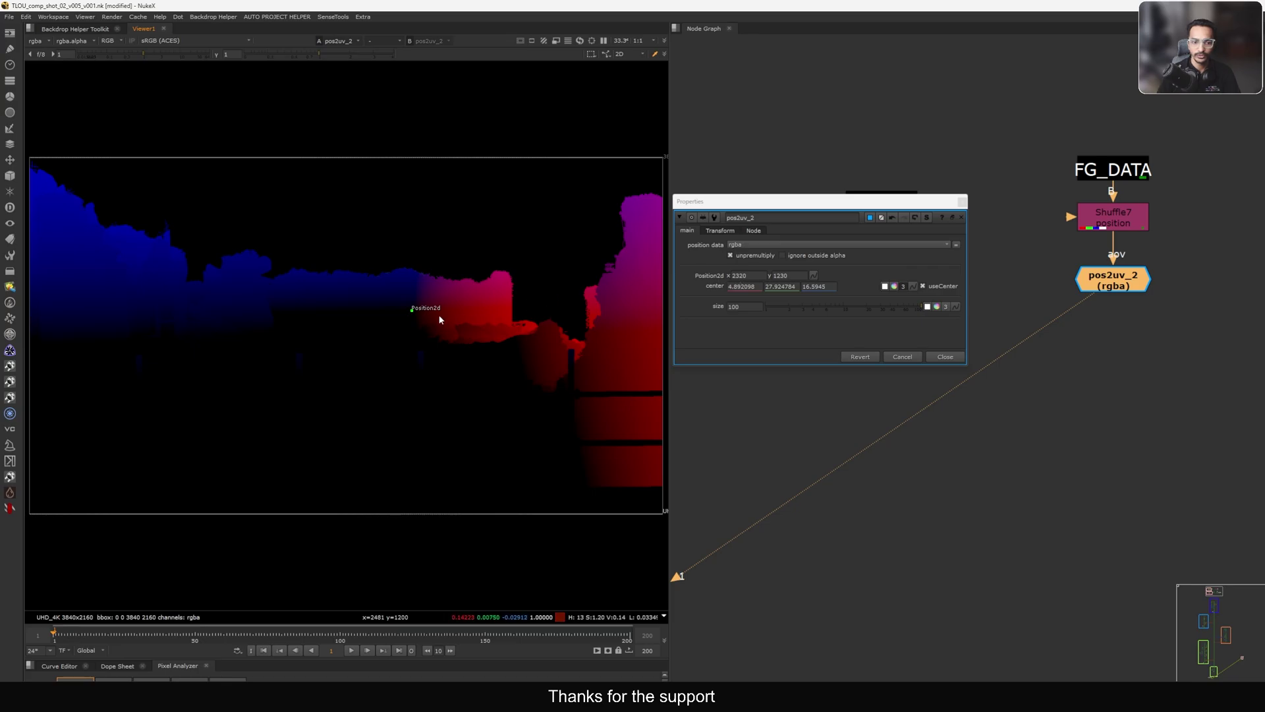
mouse_move(415, 316)
mouse_down()
mouse_move(438, 301)
mouse_move(428, 315)
mouse_move(405, 292)
mouse_move(401, 309)
mouse_up()
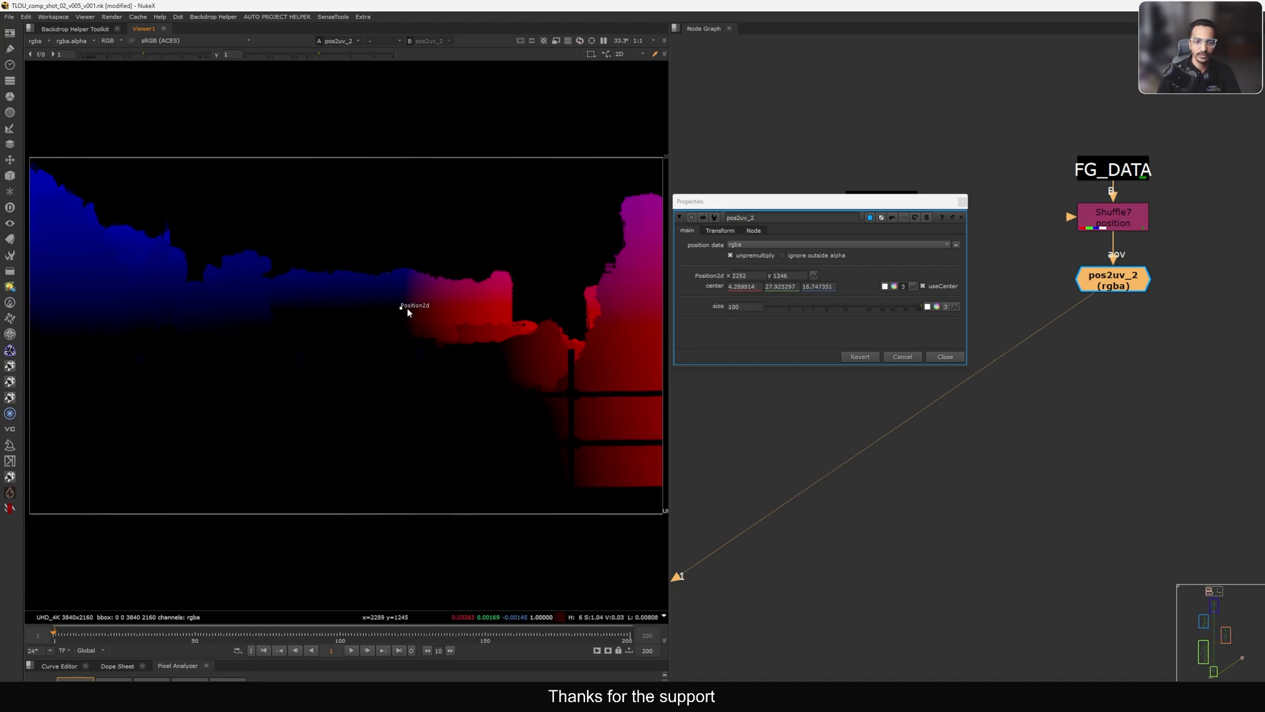
drag(940, 355, 892, 366)
middle_drag(1112, 334, 936, 352)
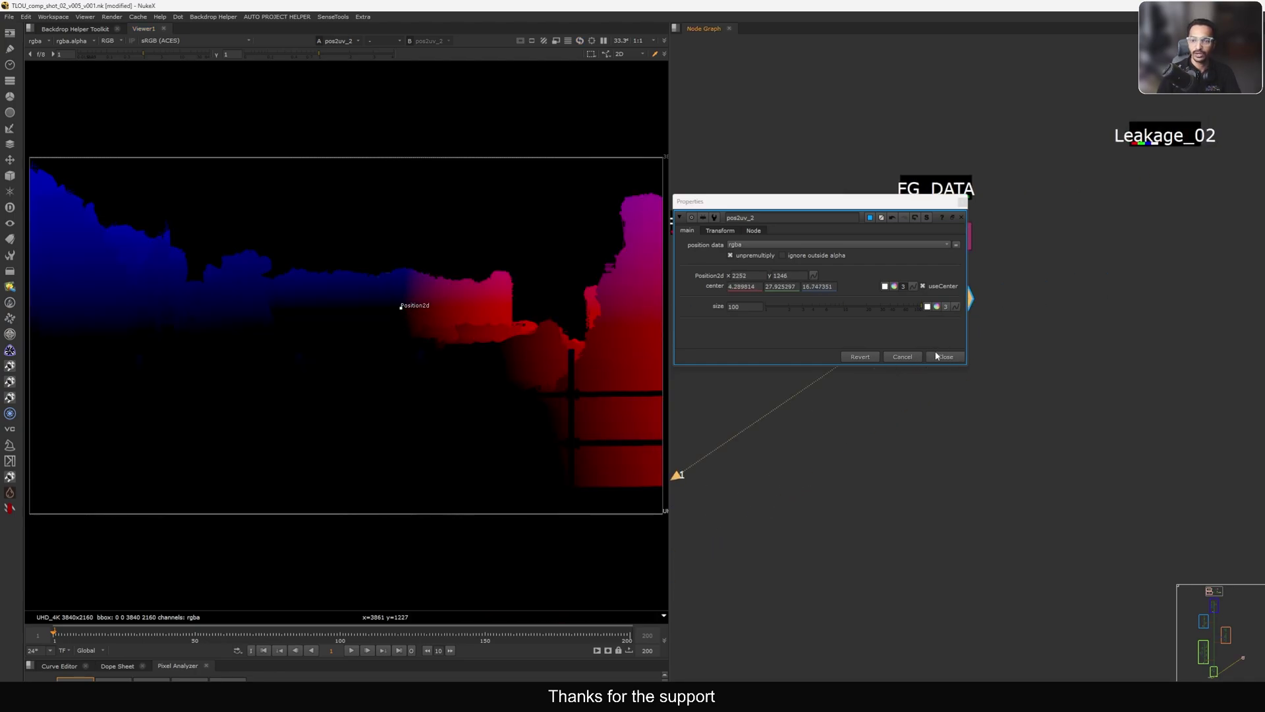
click(998, 341)
key(Tab)
text(stma)
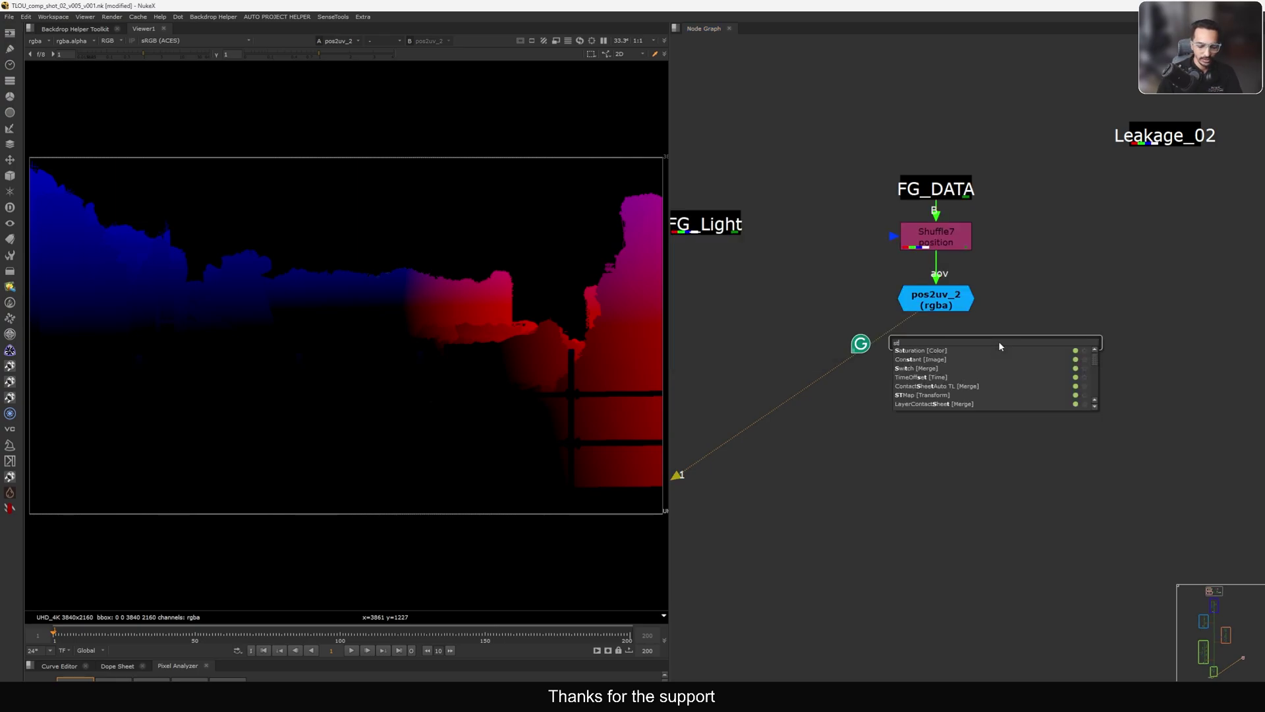
key(Down)
key(Down)
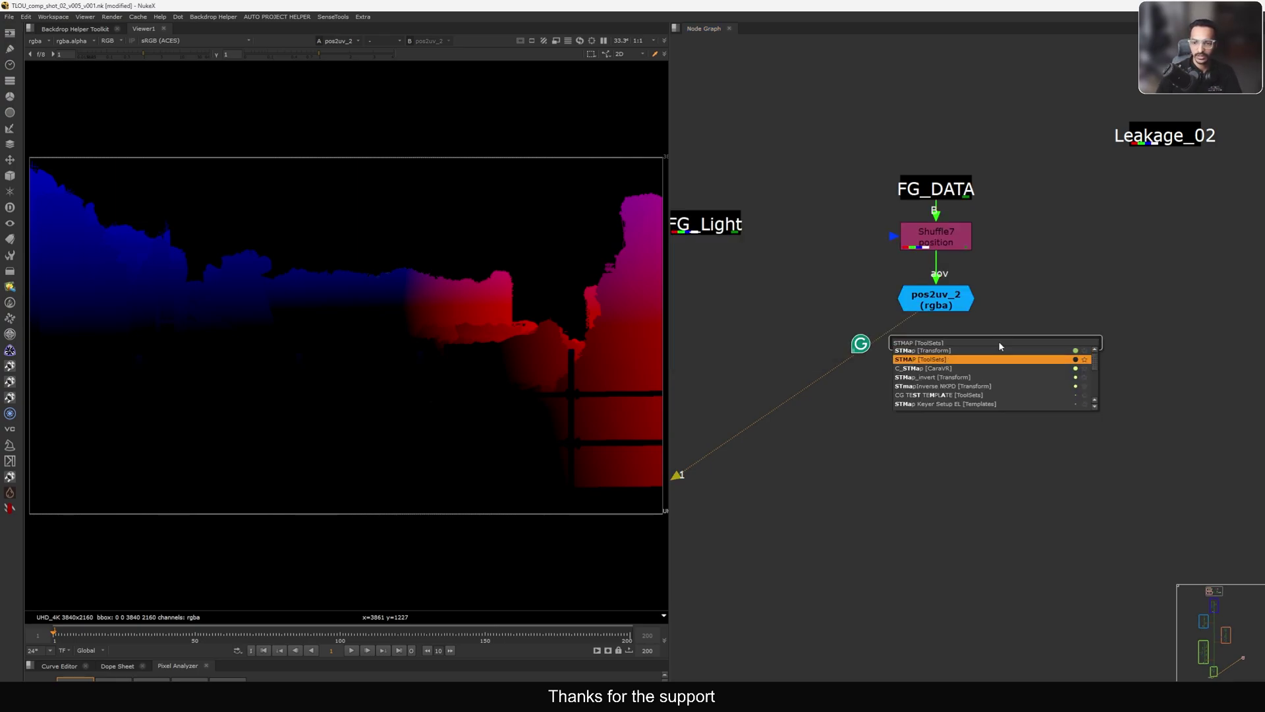
key(Return)
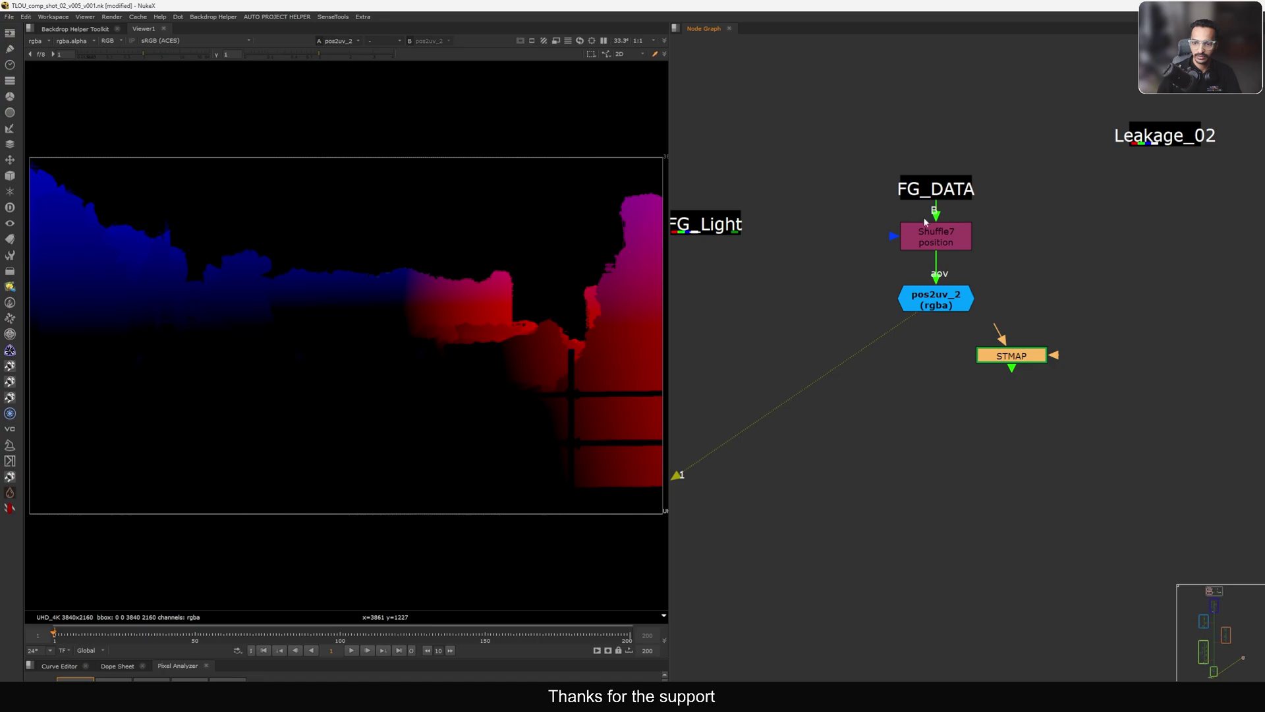
key(Delete)
- Add an STMap transform node after the pos2uv node and space it slightly further below
key(Tab)
text(st)
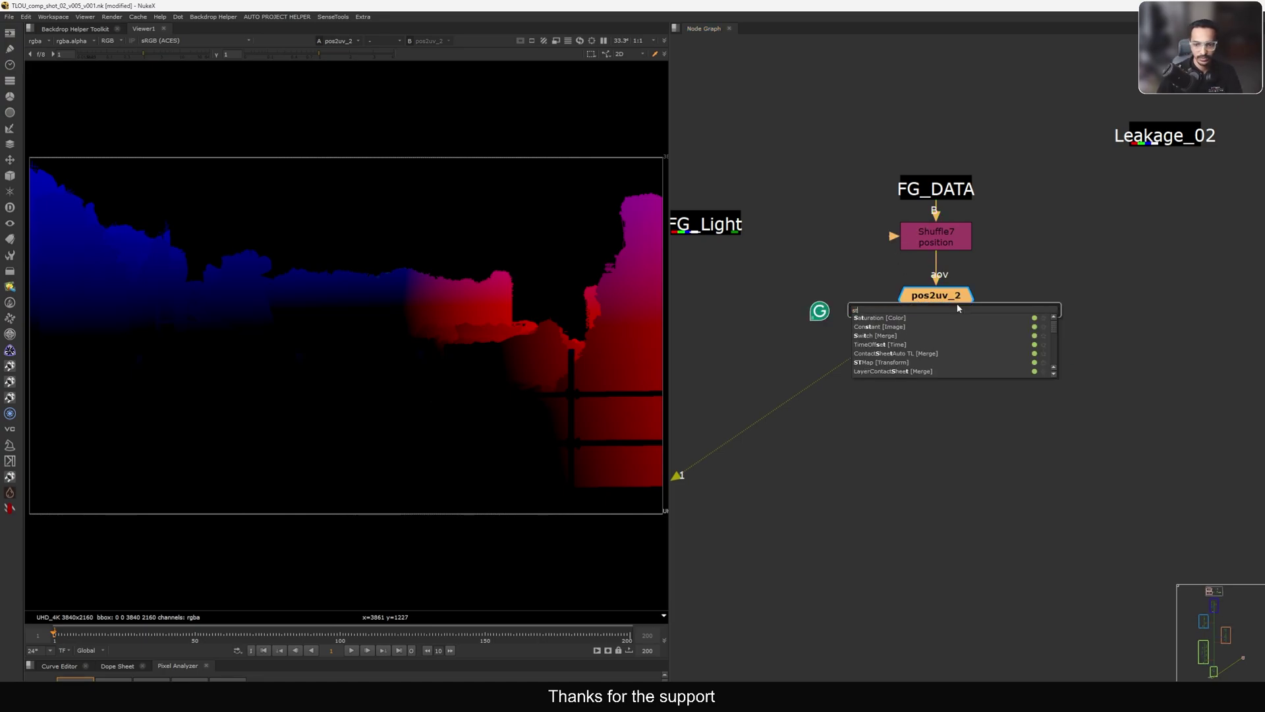
text(map)
key(Return)
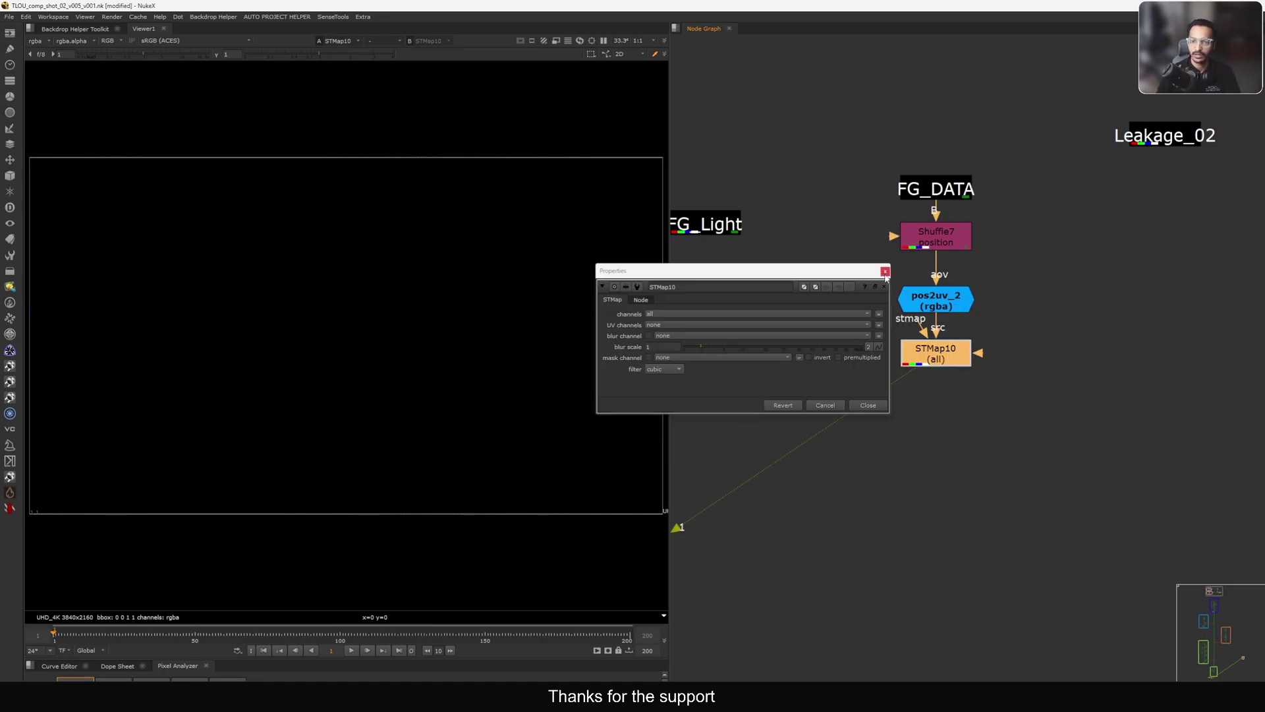
drag(953, 374, 951, 372)
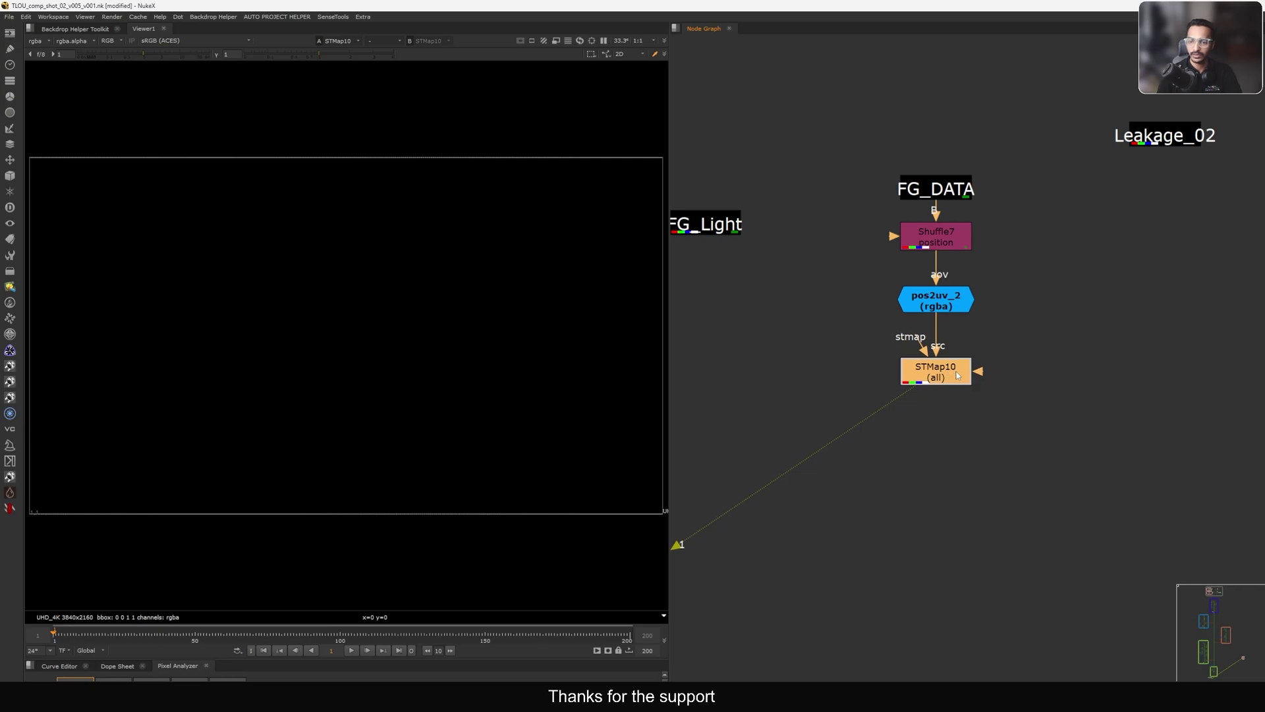
- Swap the STMap inputs so pos2uv feeds stmap, and connect the src input to Leakage_02
key(shift+x)
click(976, 372)
key(f)
scroll(974, 335, up, 2)
scroll(965, 379, down, 3)
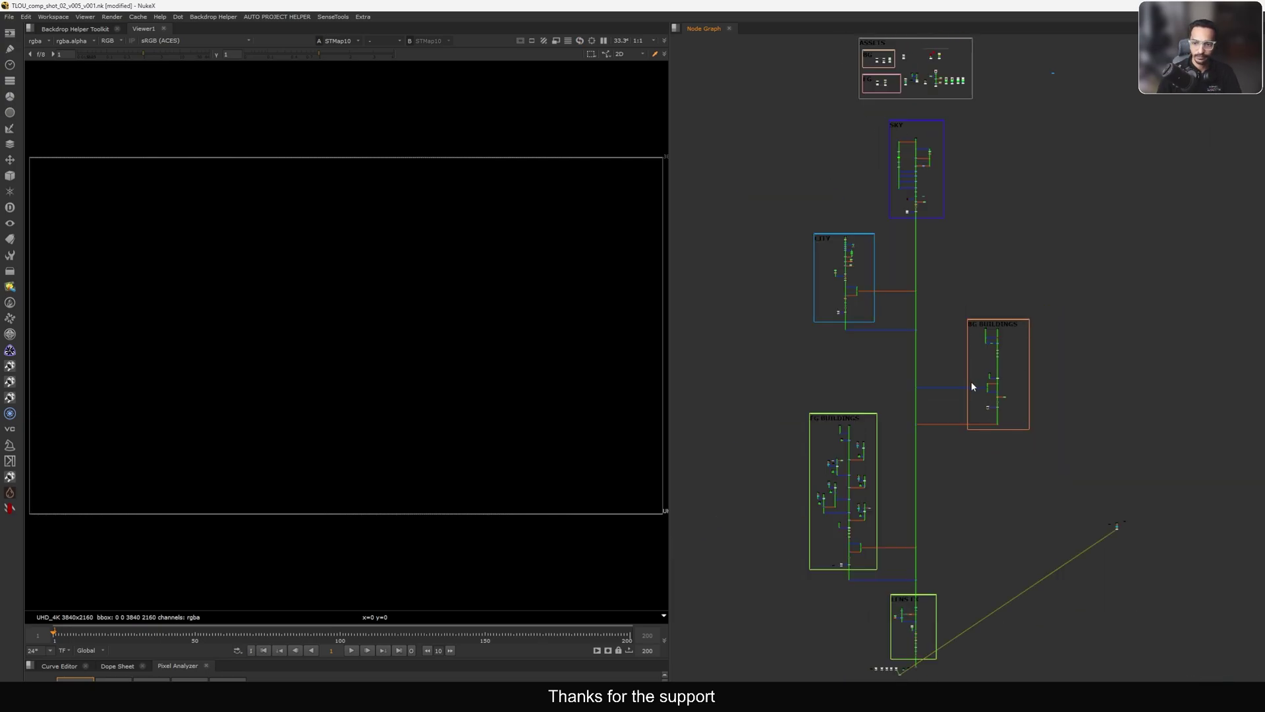
scroll(981, 396, up, 12)
scroll(981, 395, up, 4)
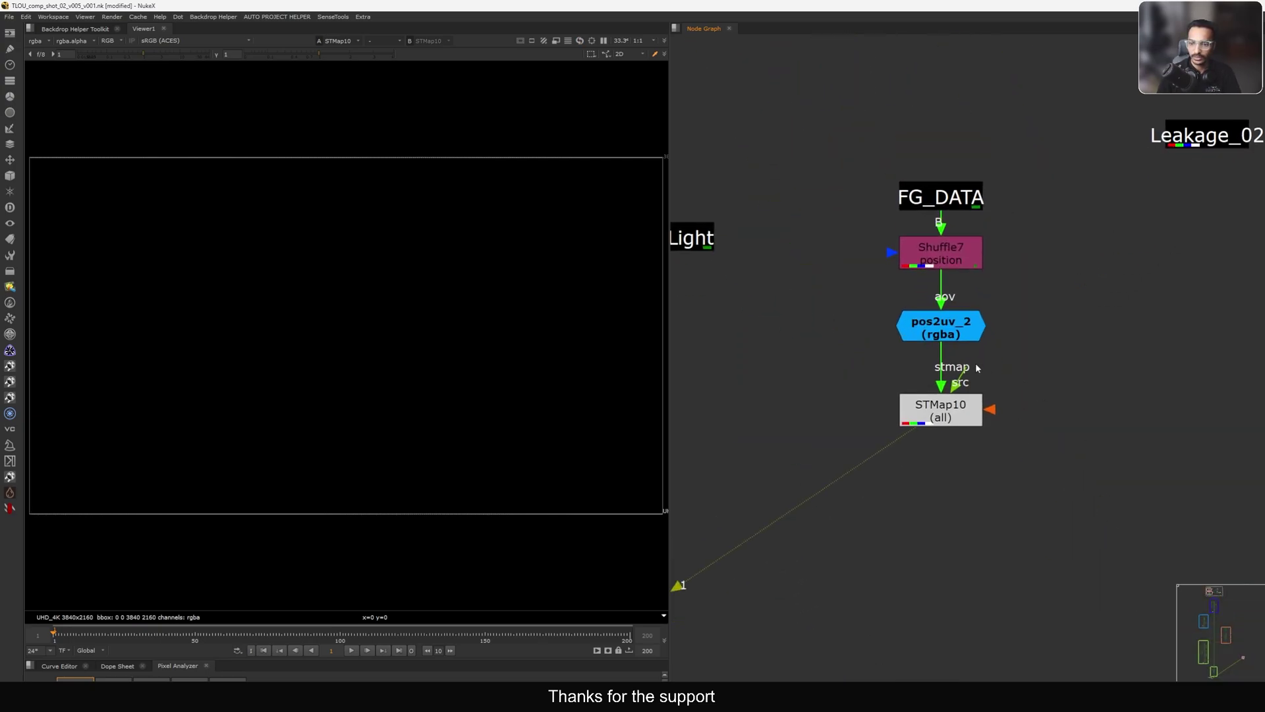
drag(966, 376, 1194, 191)
key(1)
- View the STMap node's output and set its UV channels to rgb
click(918, 379)
click(934, 410)
key(1)
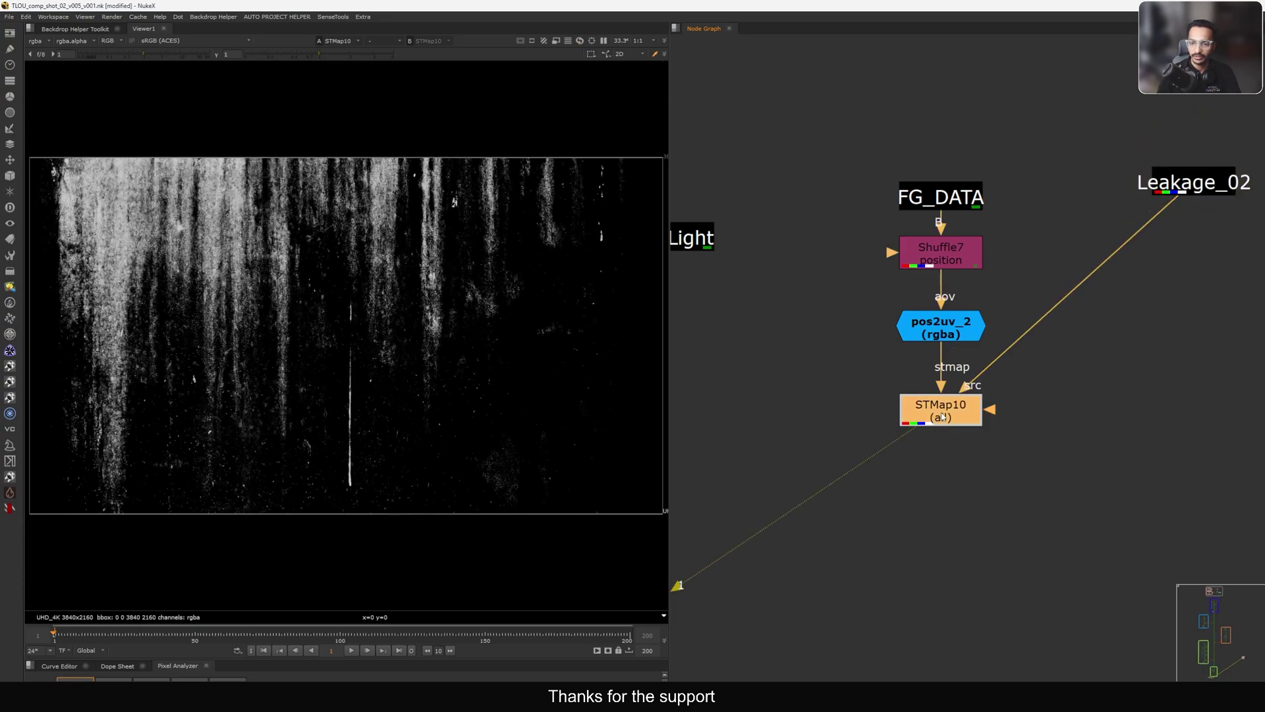
double_click(934, 410)
click(659, 328)
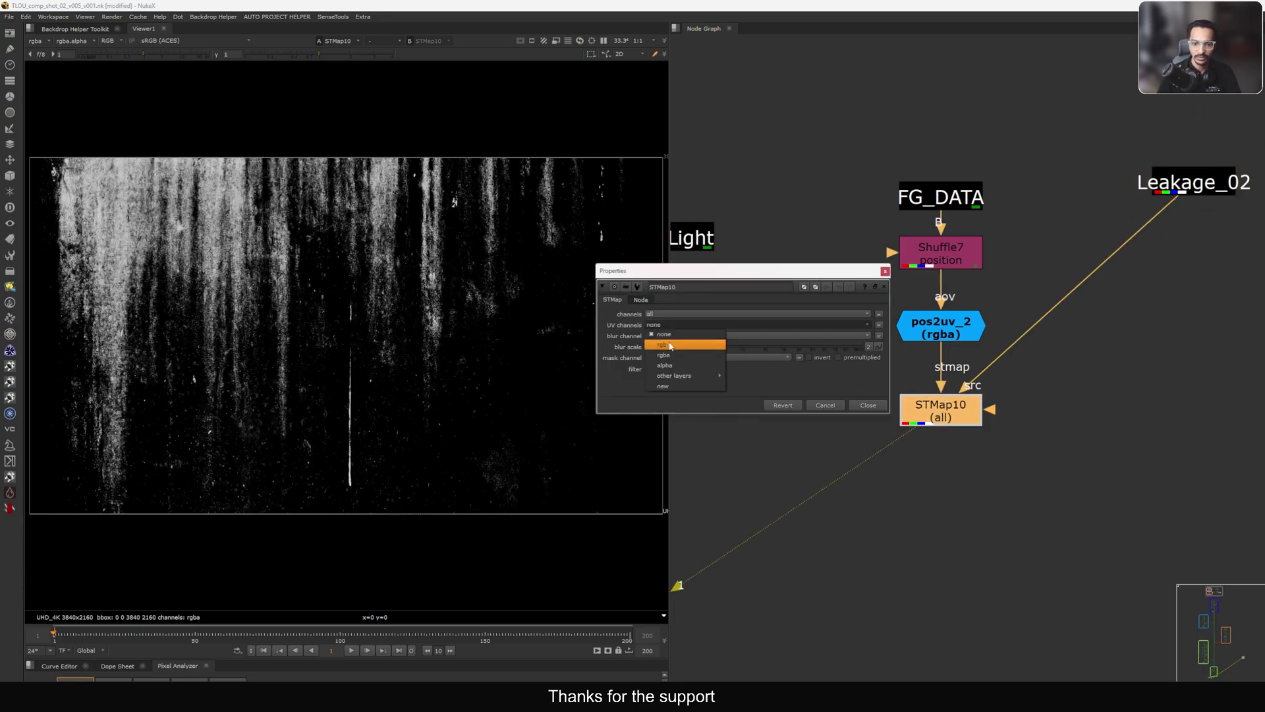
click(664, 346)
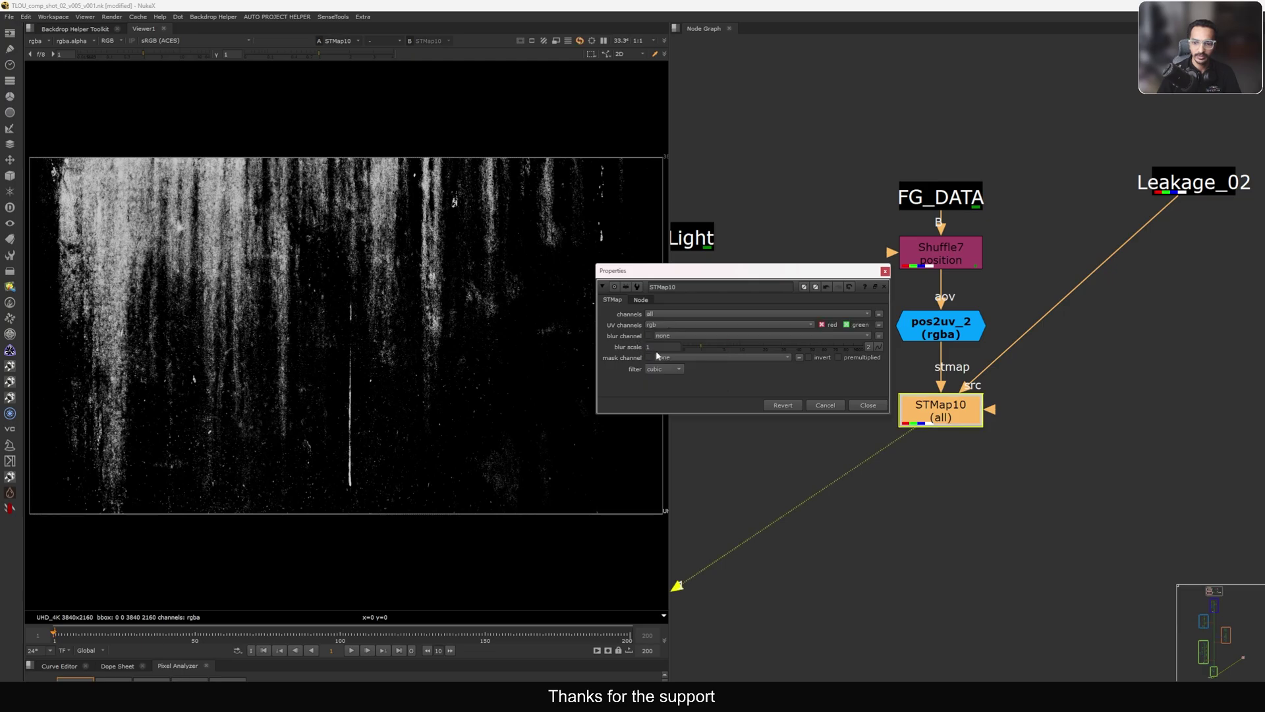
click(876, 405)
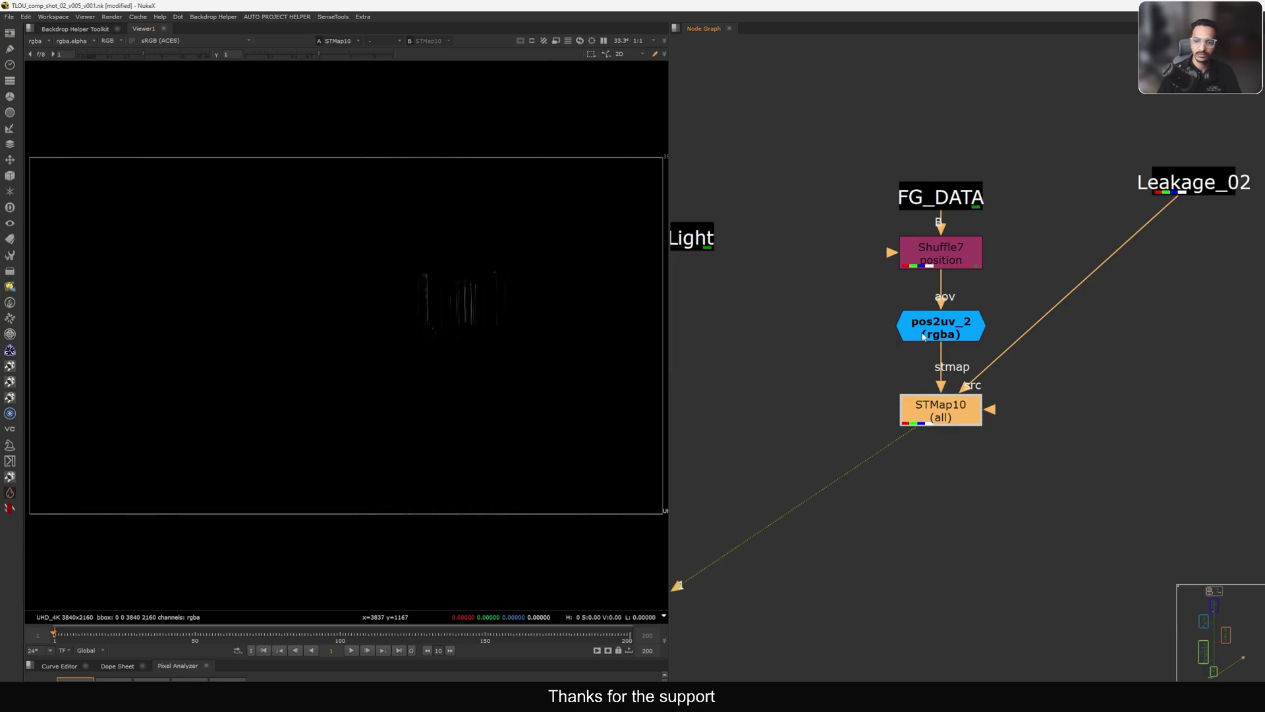
- Move the pos2uv node's Position2d handle to about x 2198, y 1258 while viewing the STMap result
click(924, 336)
double_click(939, 328)
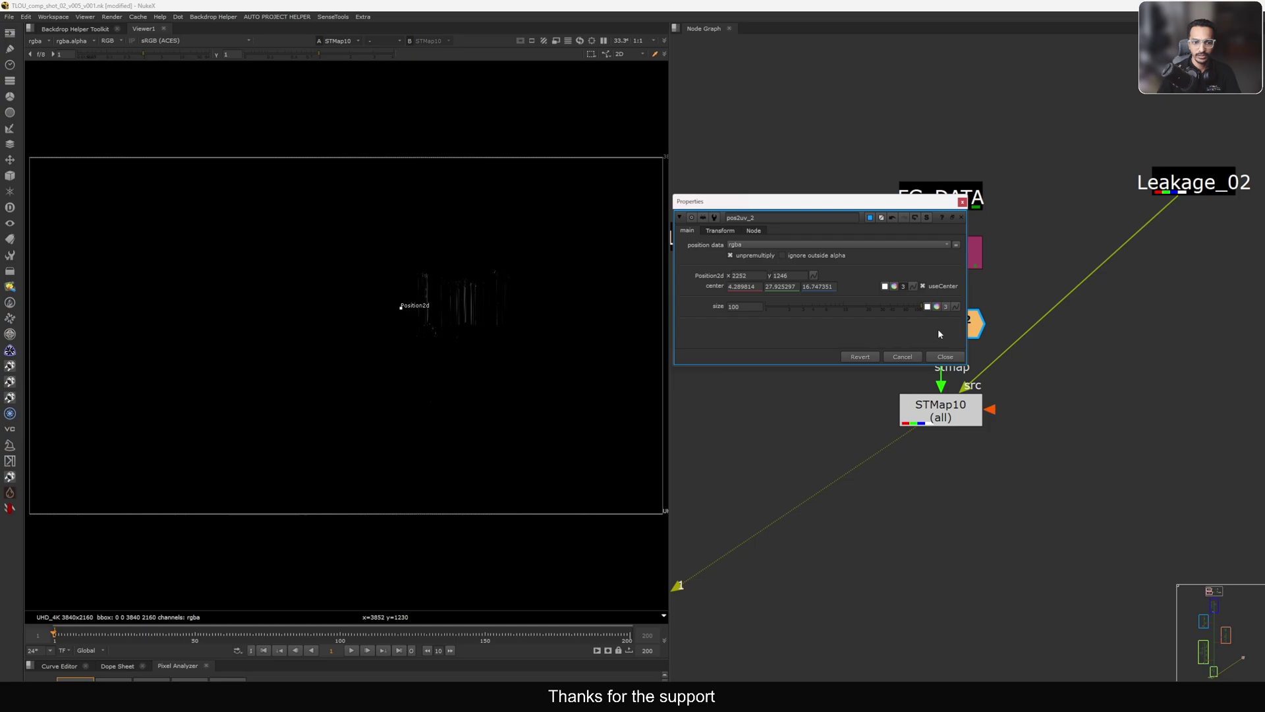
drag(400, 311, 384, 314)
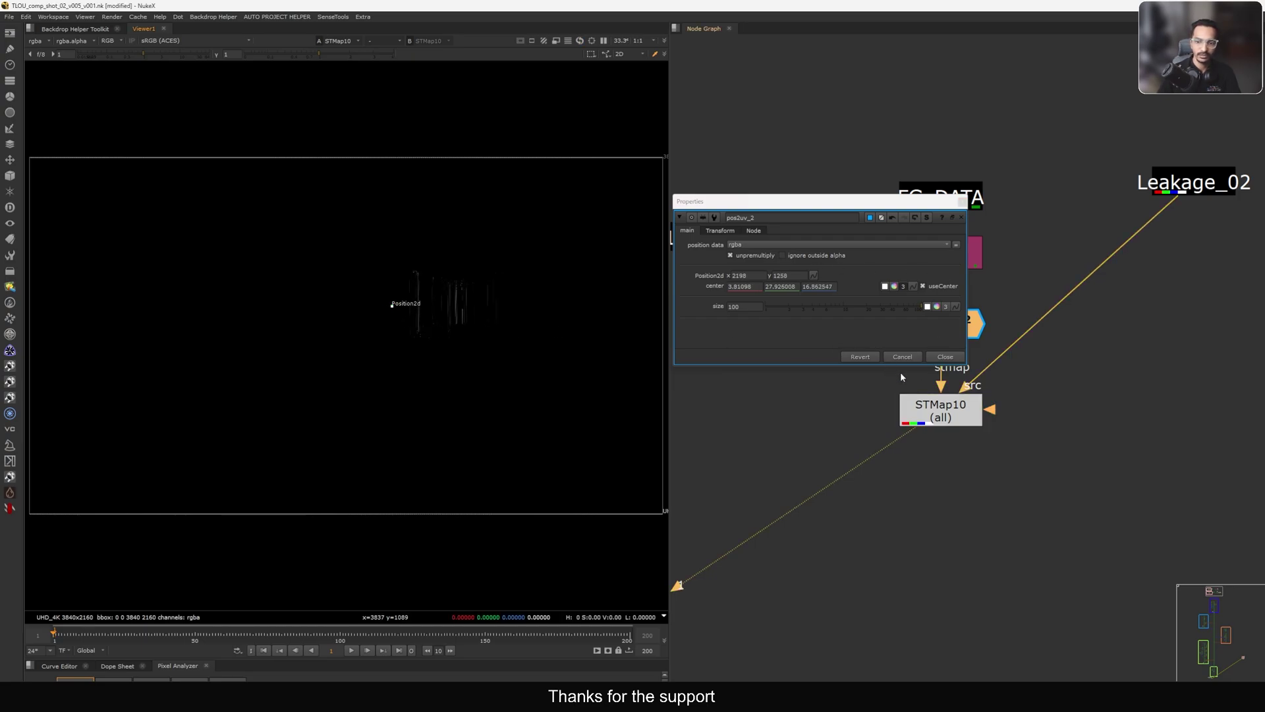
click(945, 357)
- Check the Shuffle node's position output and channel routing, and compare it with the STMap result
drag(943, 329, 944, 327)
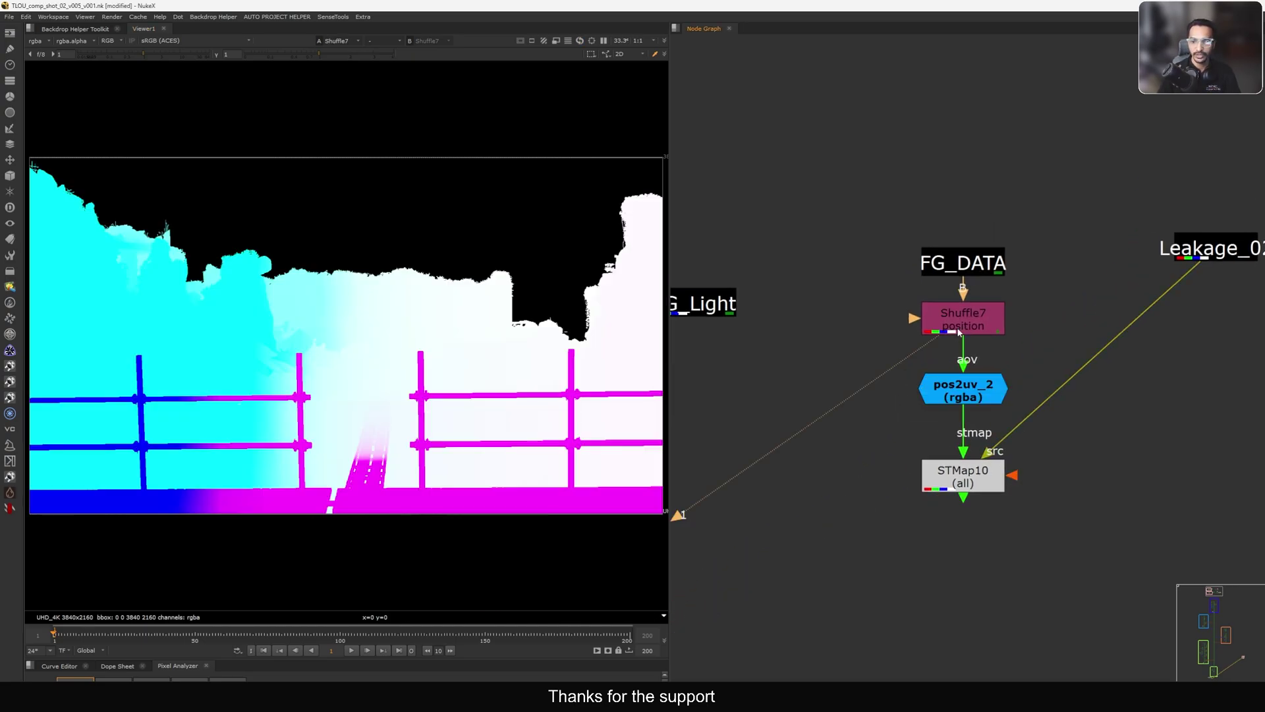
double_click(962, 330)
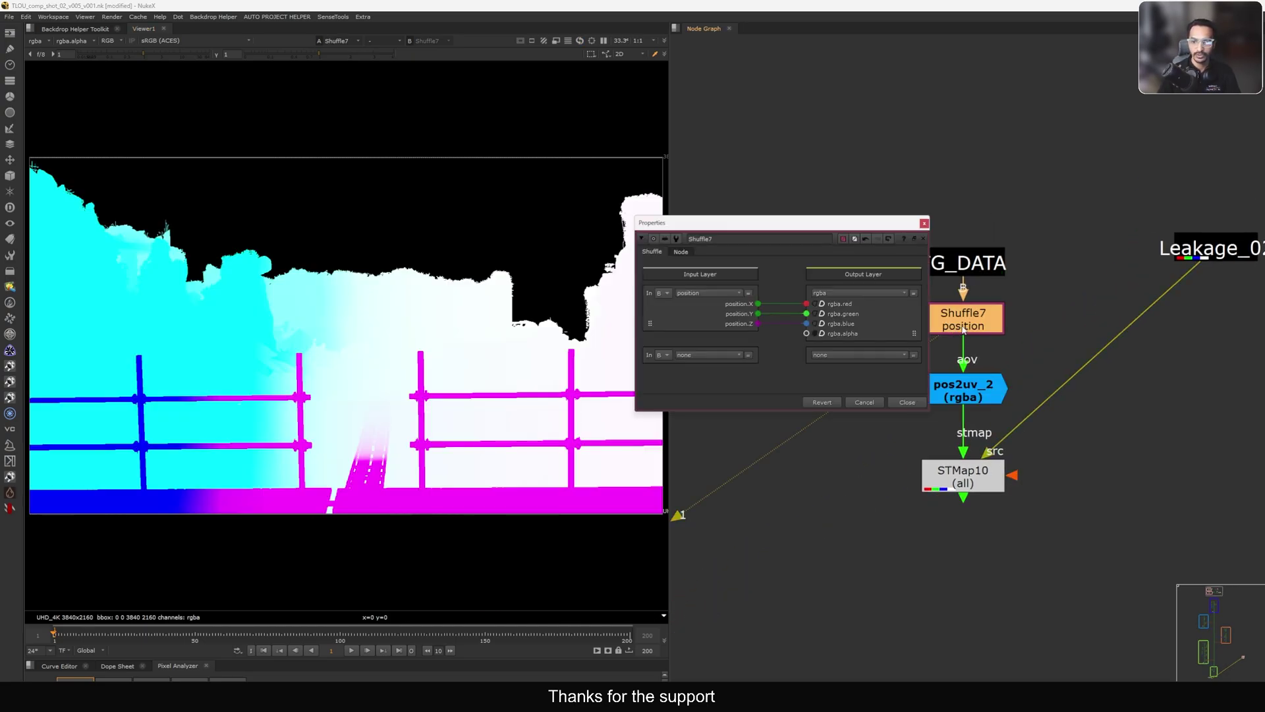
click(907, 401)
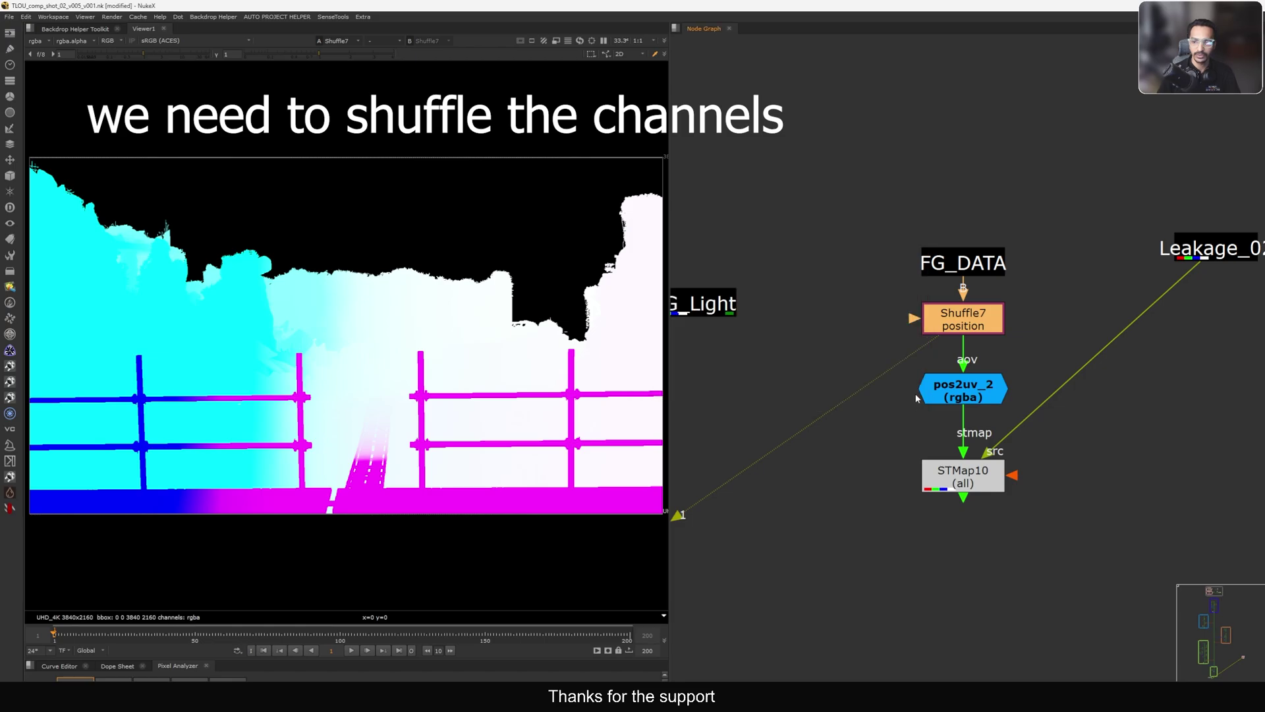
scroll(956, 385, down, 3)
click(898, 384)
middle_drag(898, 384, 887, 352)
click(963, 400)
key(1)
scroll(941, 354, up, 4)
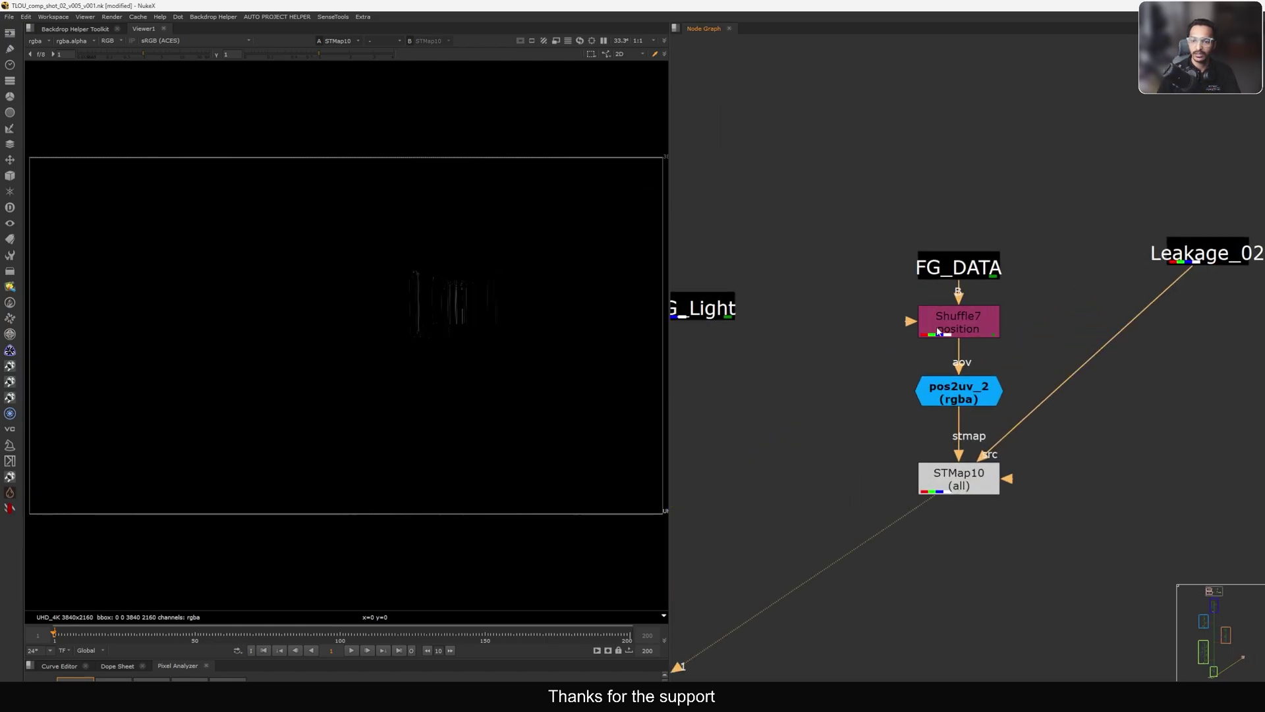
- Reroute the Shuffle node so position.Y feeds rgba.blue and position.Z feeds rgba.green
double_click(965, 330)
key(1)
drag(792, 234, 733, 184)
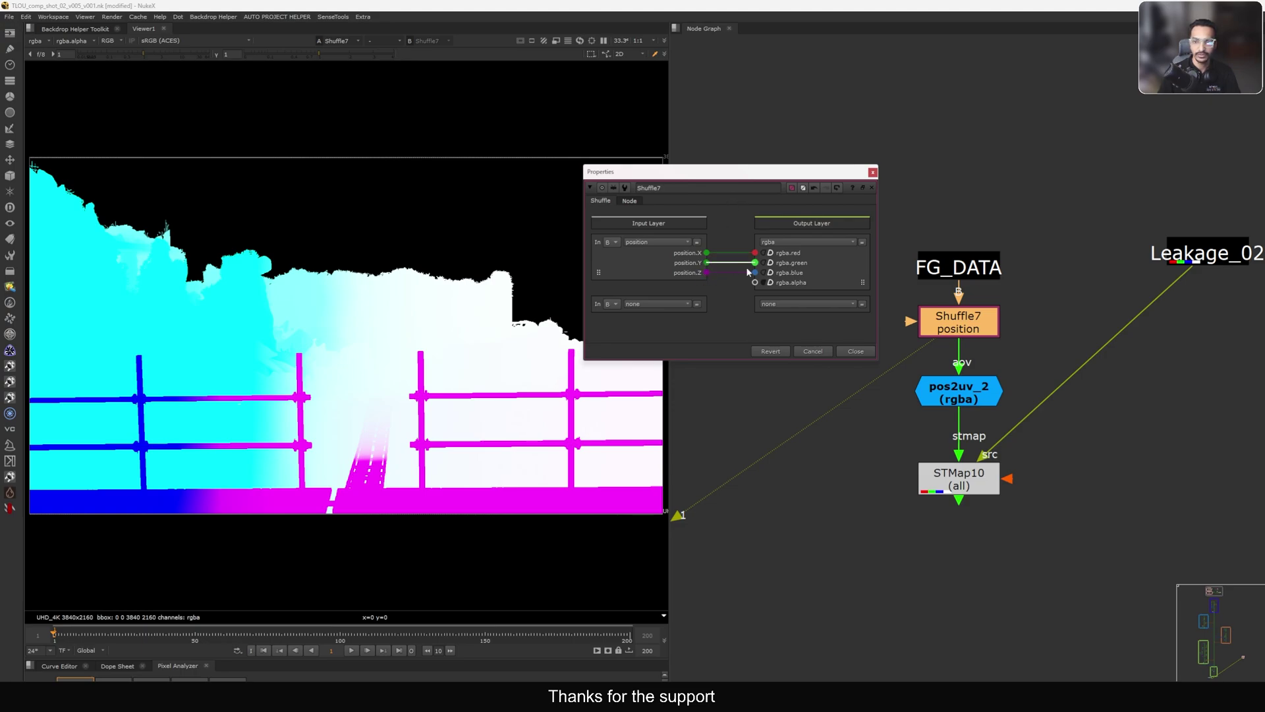
drag(749, 272, 755, 263)
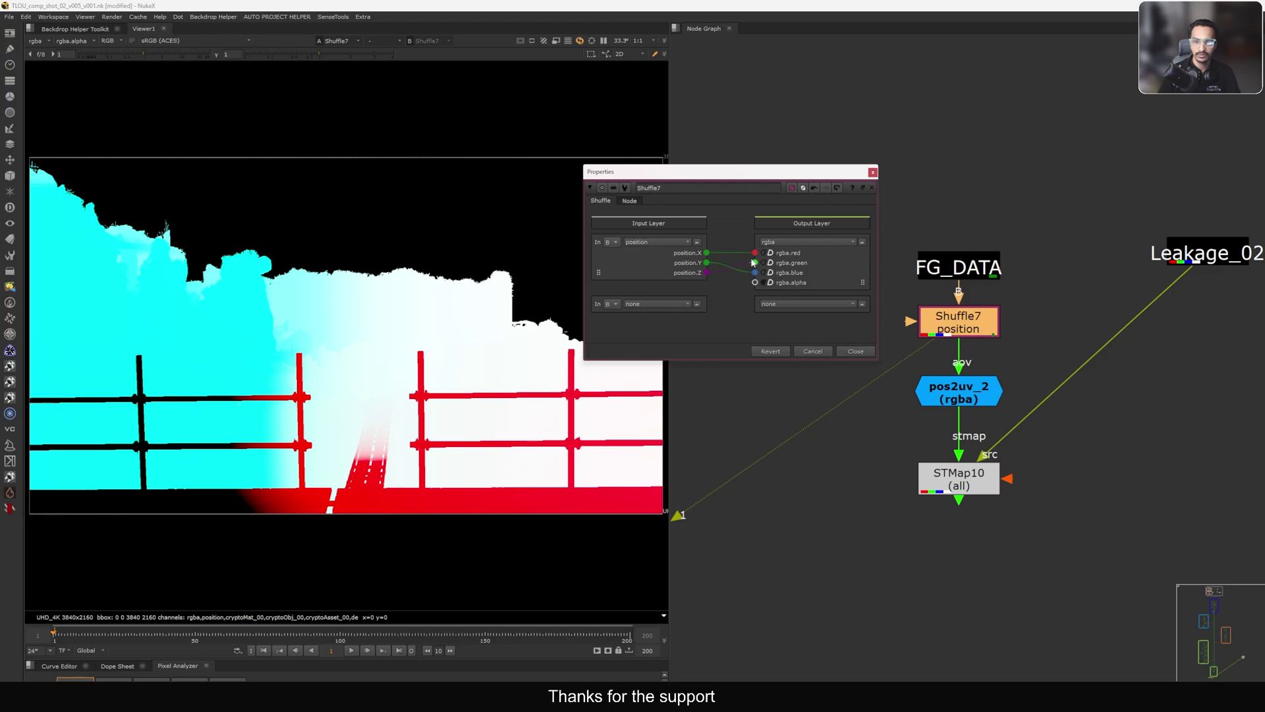
click(854, 351)
- View the pos2uv node's output and move its Position2d handle to about x 2216, y 1246
click(966, 388)
key(1)
double_click(965, 389)
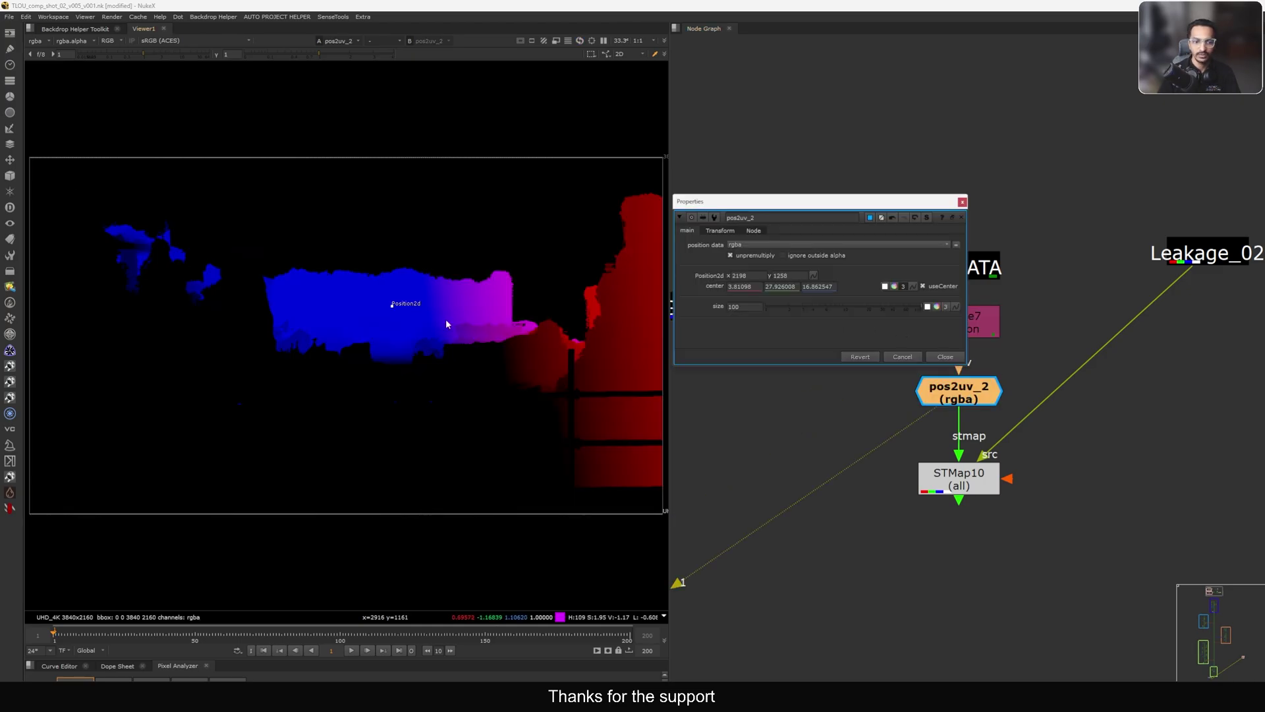
drag(391, 309, 395, 311)
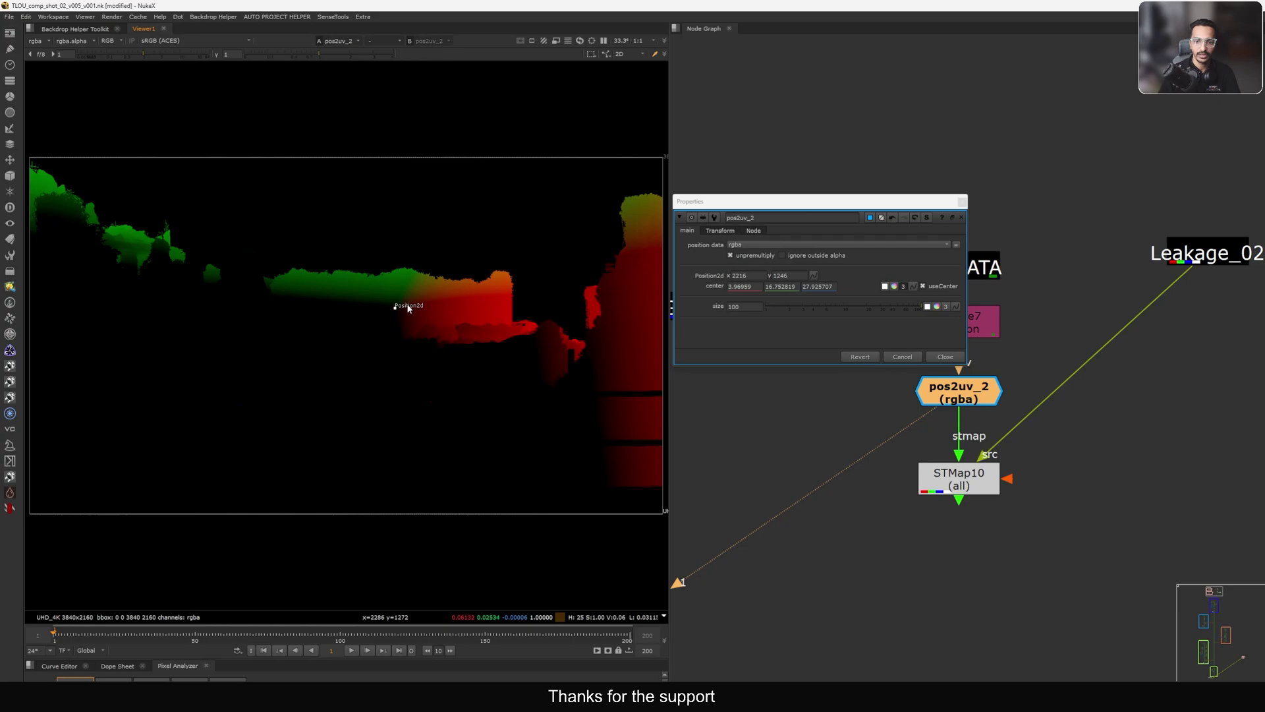
click(945, 356)
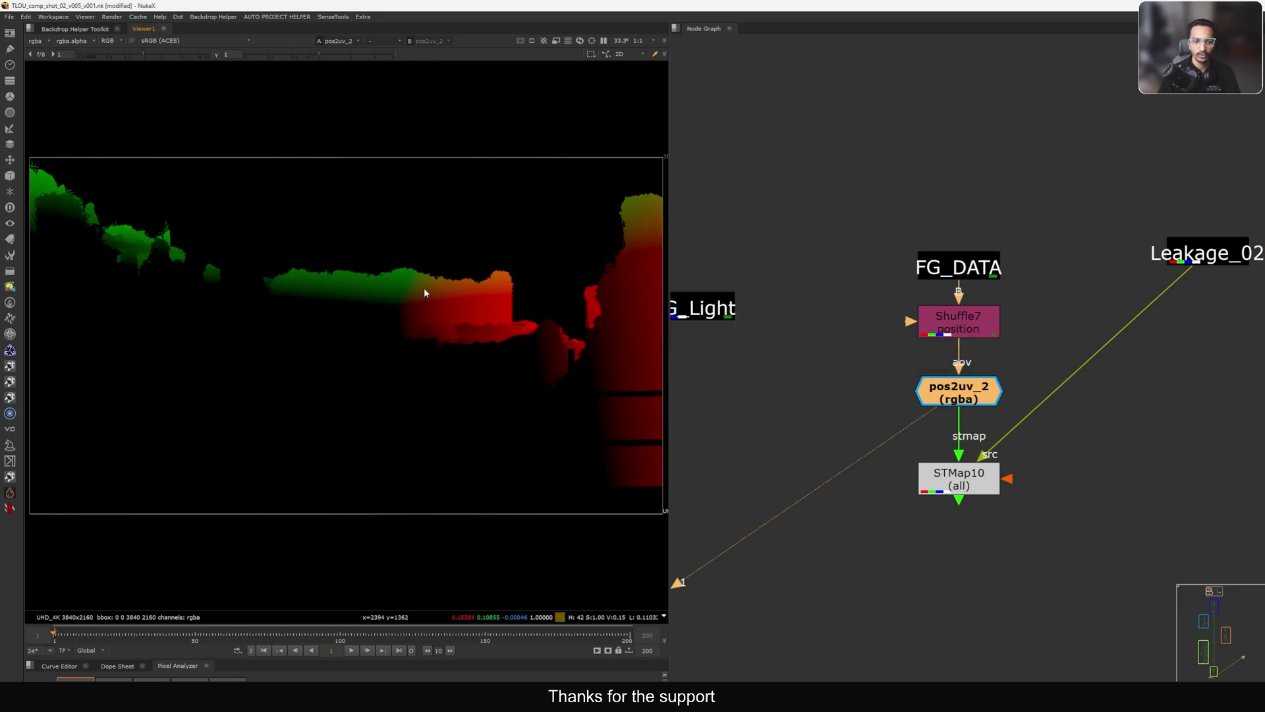
- View the STMap node's output and move the pos2uv node's Position2d handle to about x 2068, y 1316
click(949, 480)
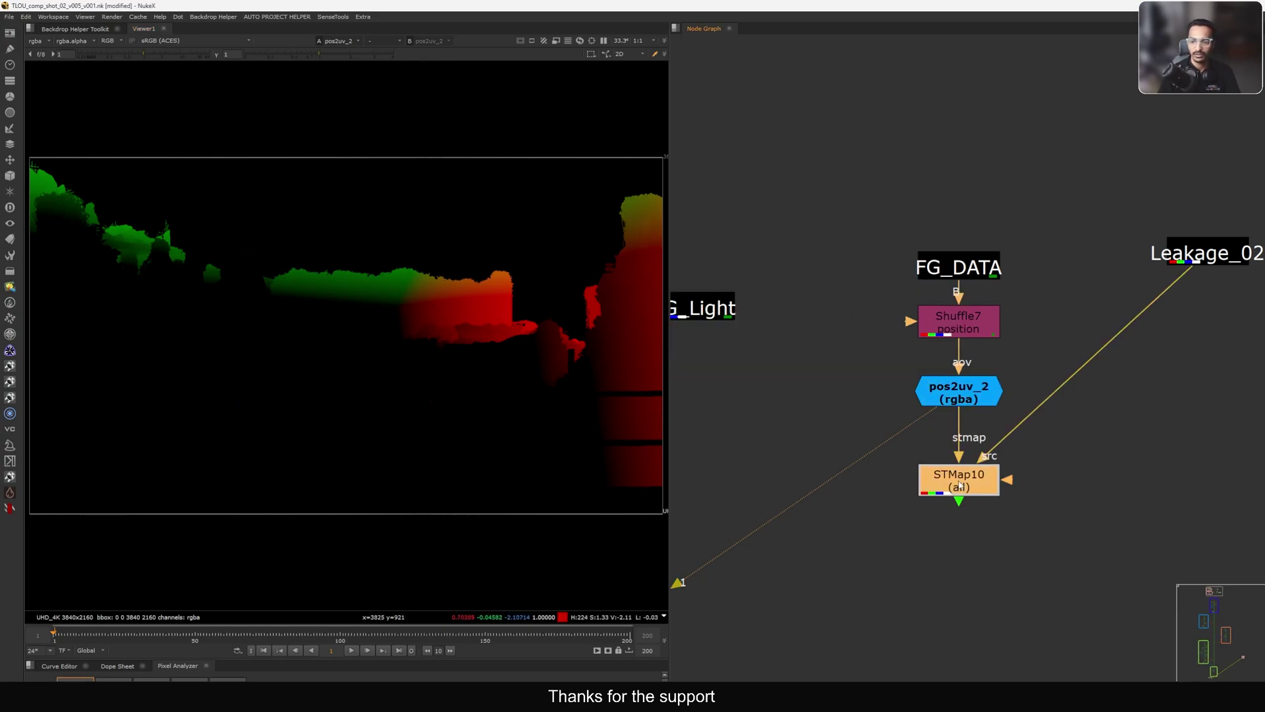
key(1)
middle_drag(917, 485, 928, 453)
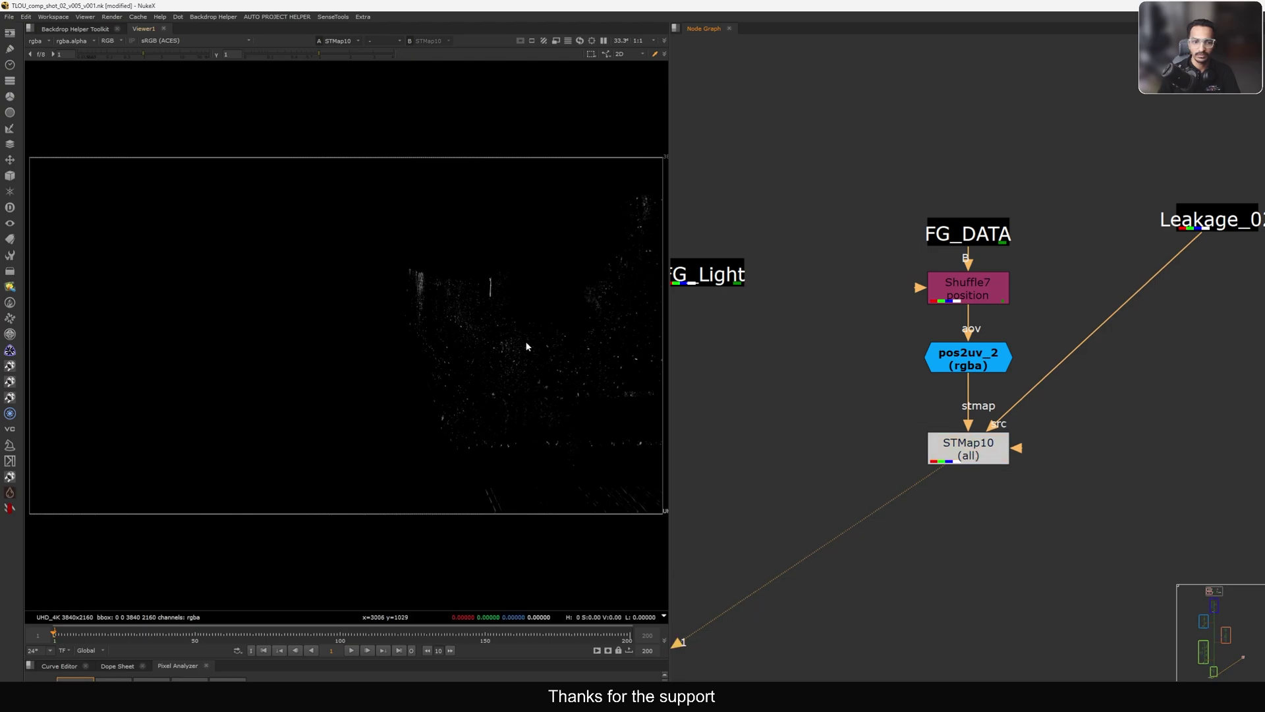
double_click(968, 358)
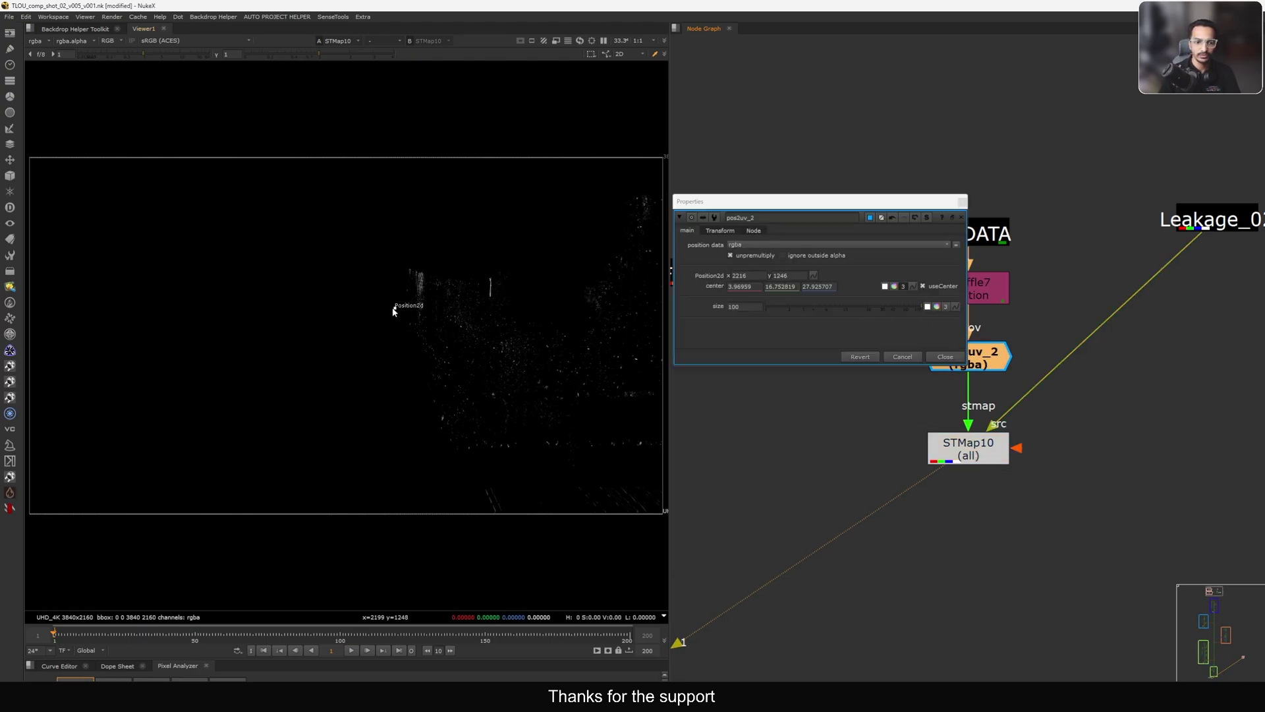
drag(392, 309, 370, 295)
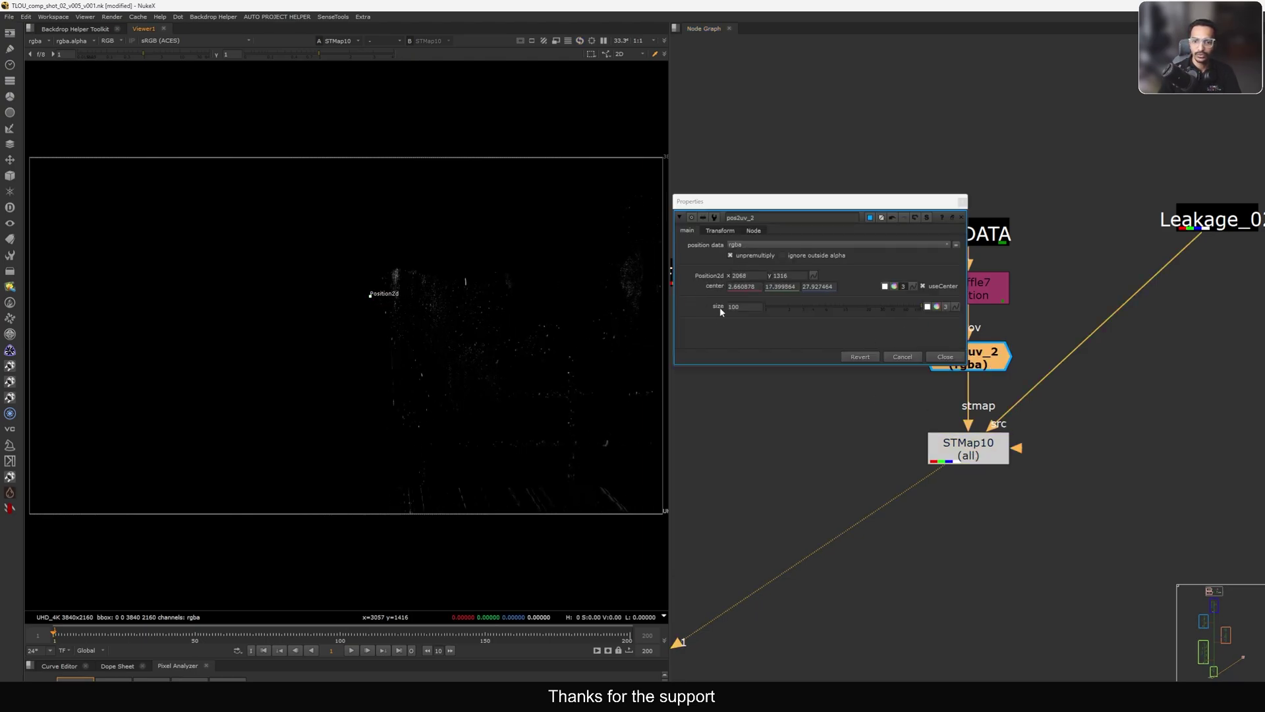
- Set the pos2uv node's size to 10 and move its Position2d handle to about x 2160, y 748
drag(750, 307, 685, 303)
key(Return)
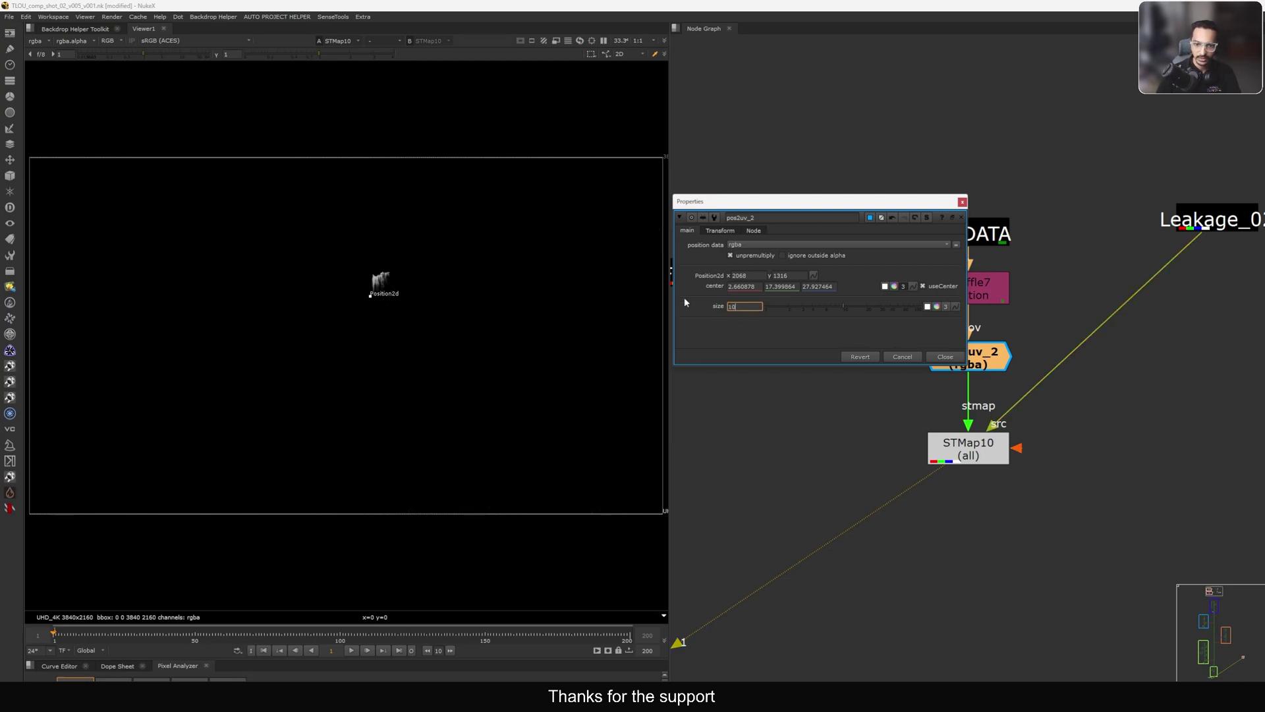
text(5)
key(BackSpace)
text(1)
key(Return)
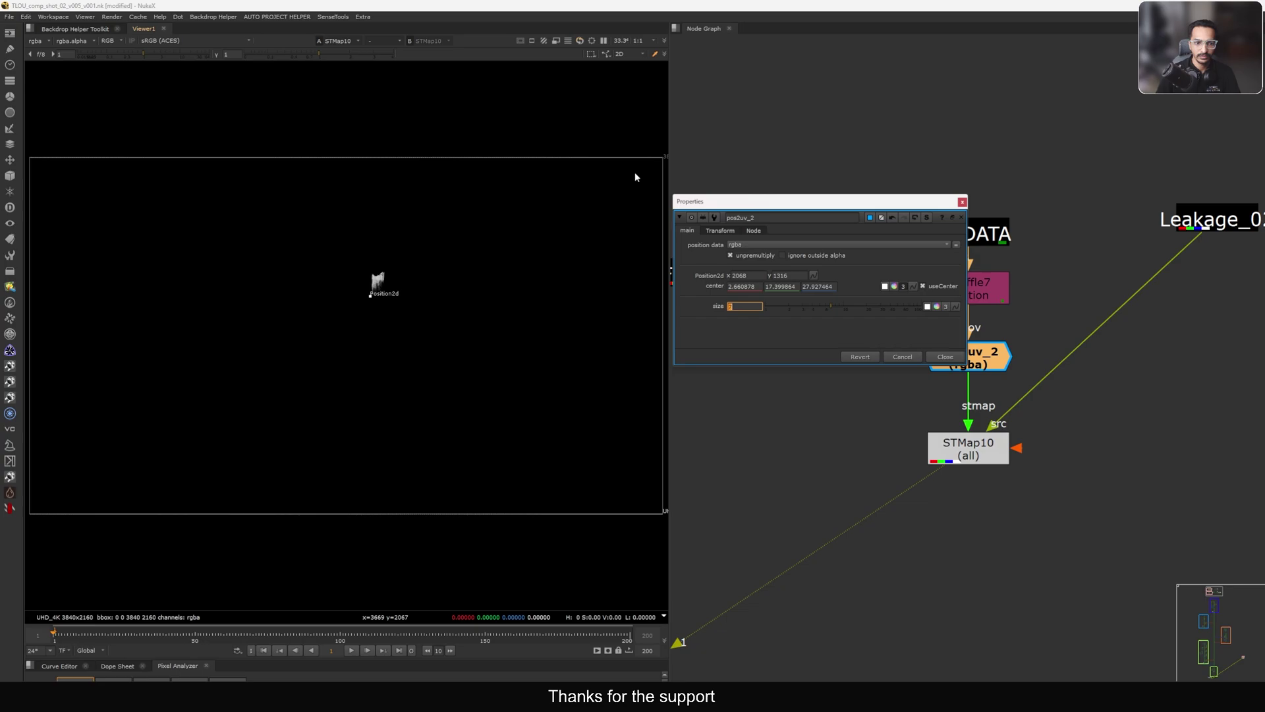
text(10)
key(Return)
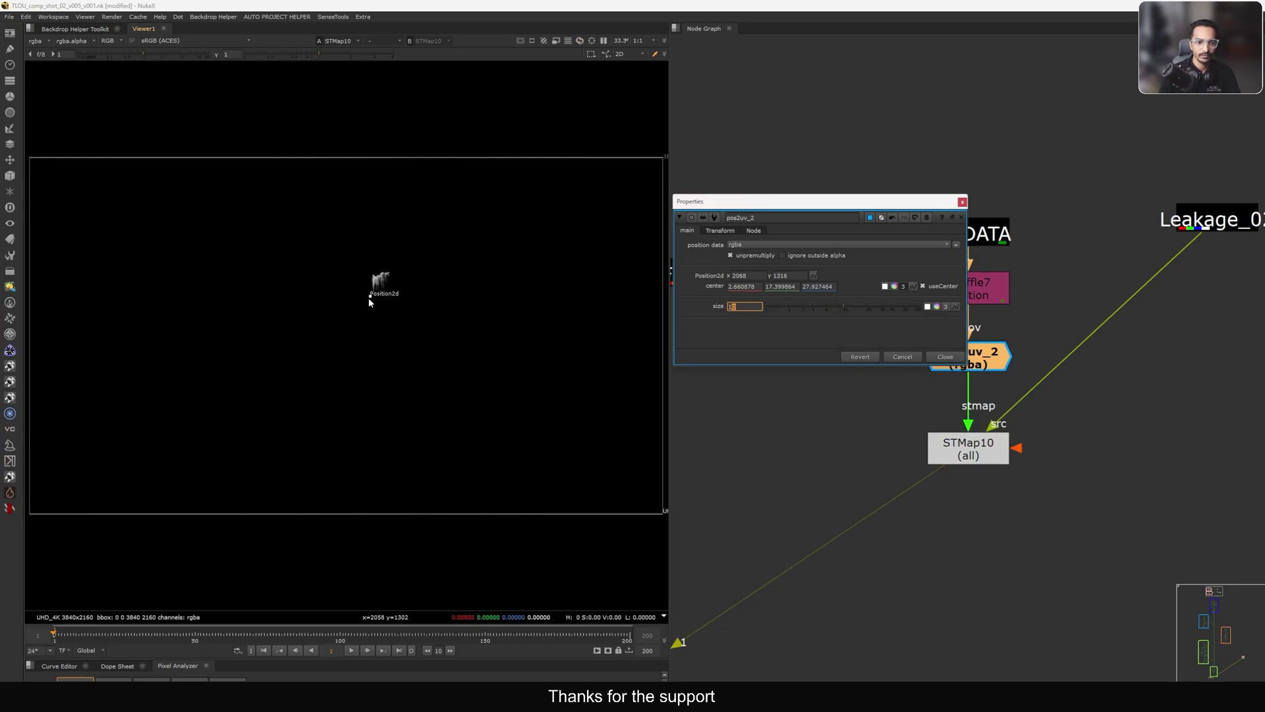
drag(369, 302, 387, 396)
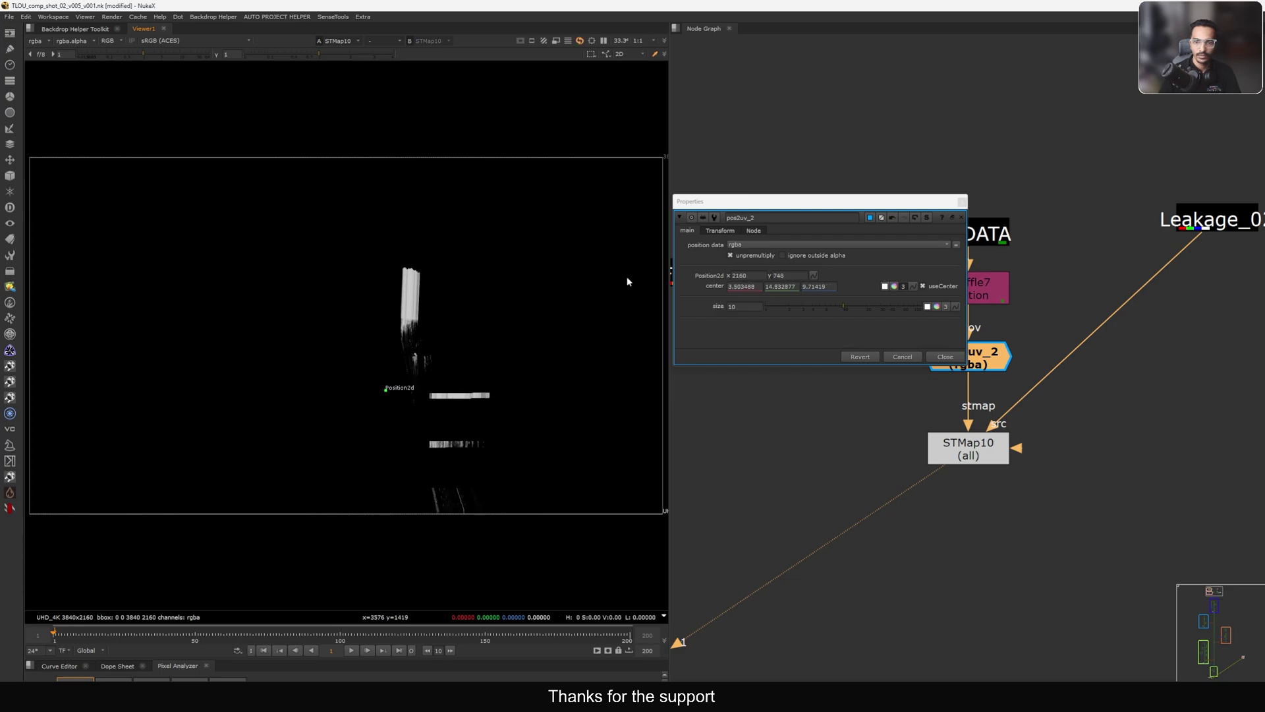
- Try different X scale values on the pos2uv node, down to 0.2 and below, and reset the X scale to 1
click(720, 230)
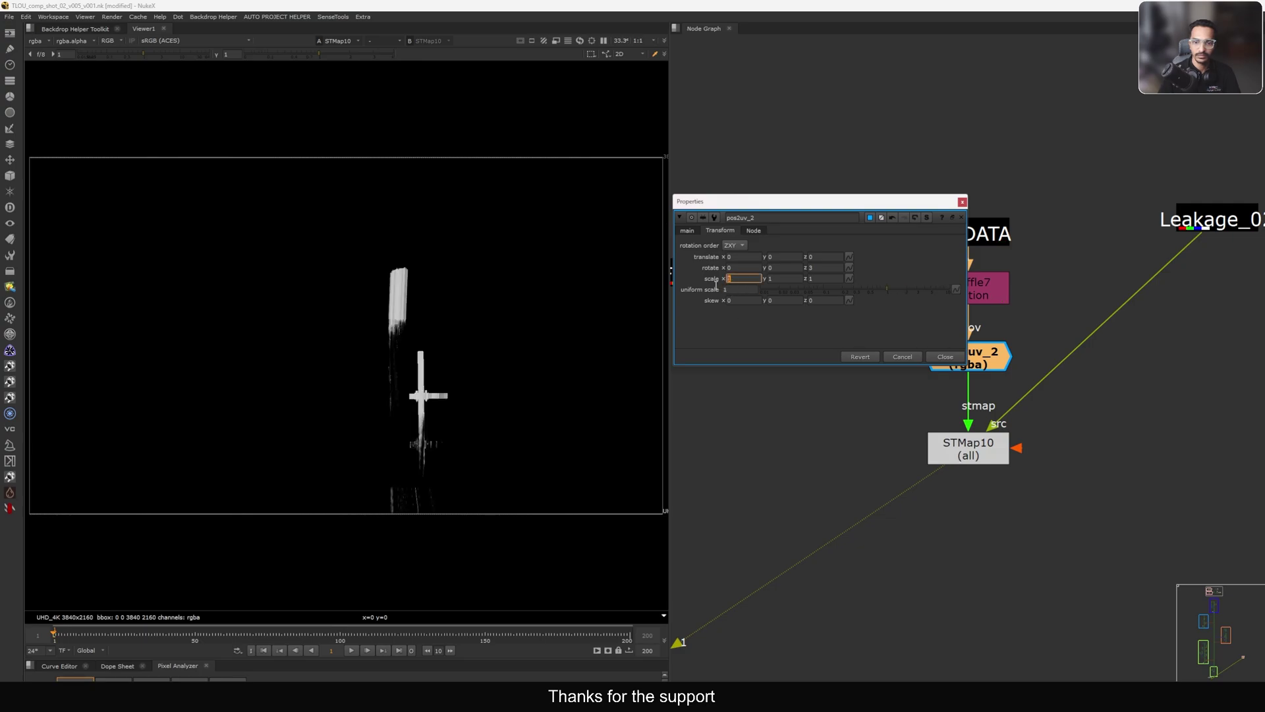
text(2)
key(Return)
key(ctrl+z)
key(Down)
key(Down)
key(Down)
key(Down)
key(Down)
key(Down)
key(Down)
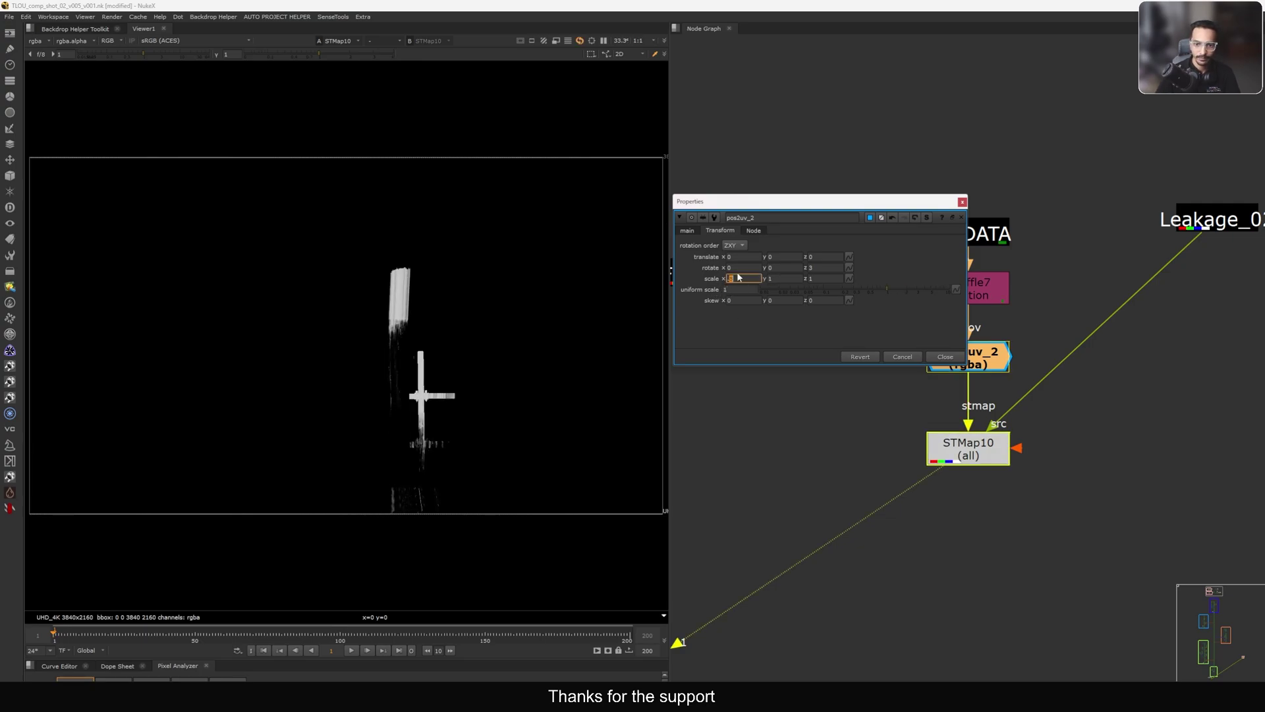
key(Down)
key(Down)
key(Down)
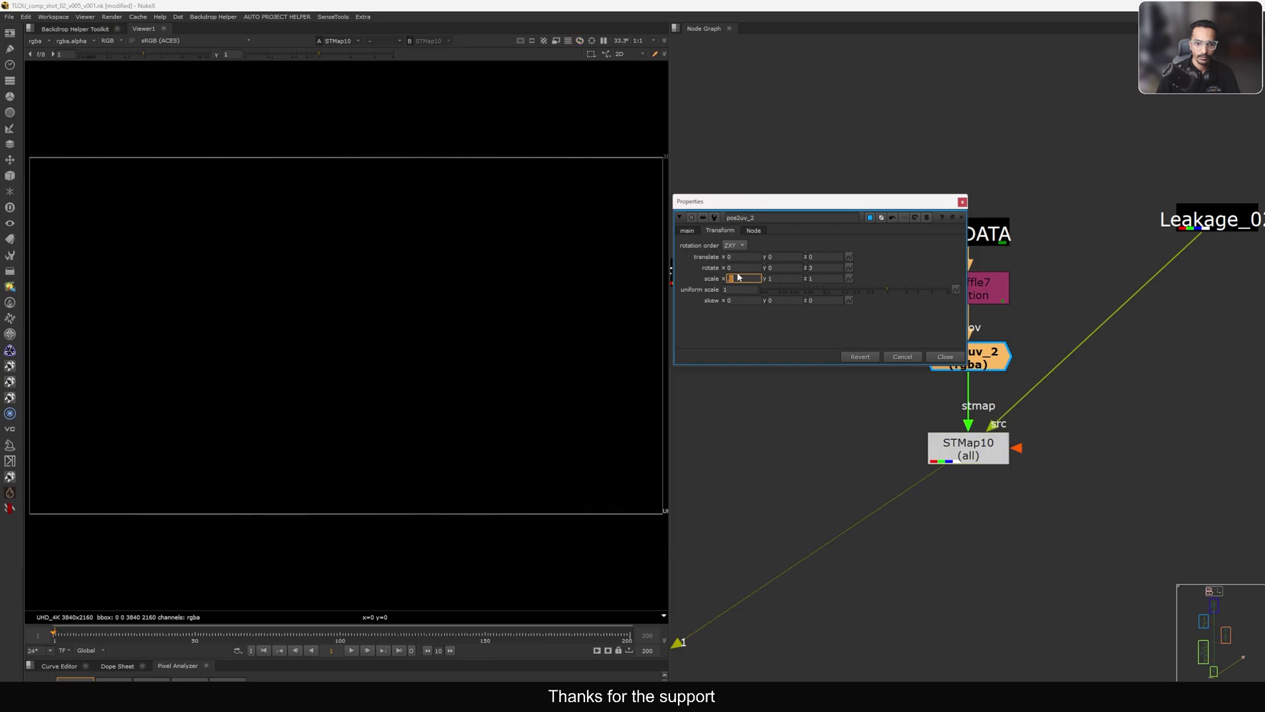
scroll(737, 277, down, 1)
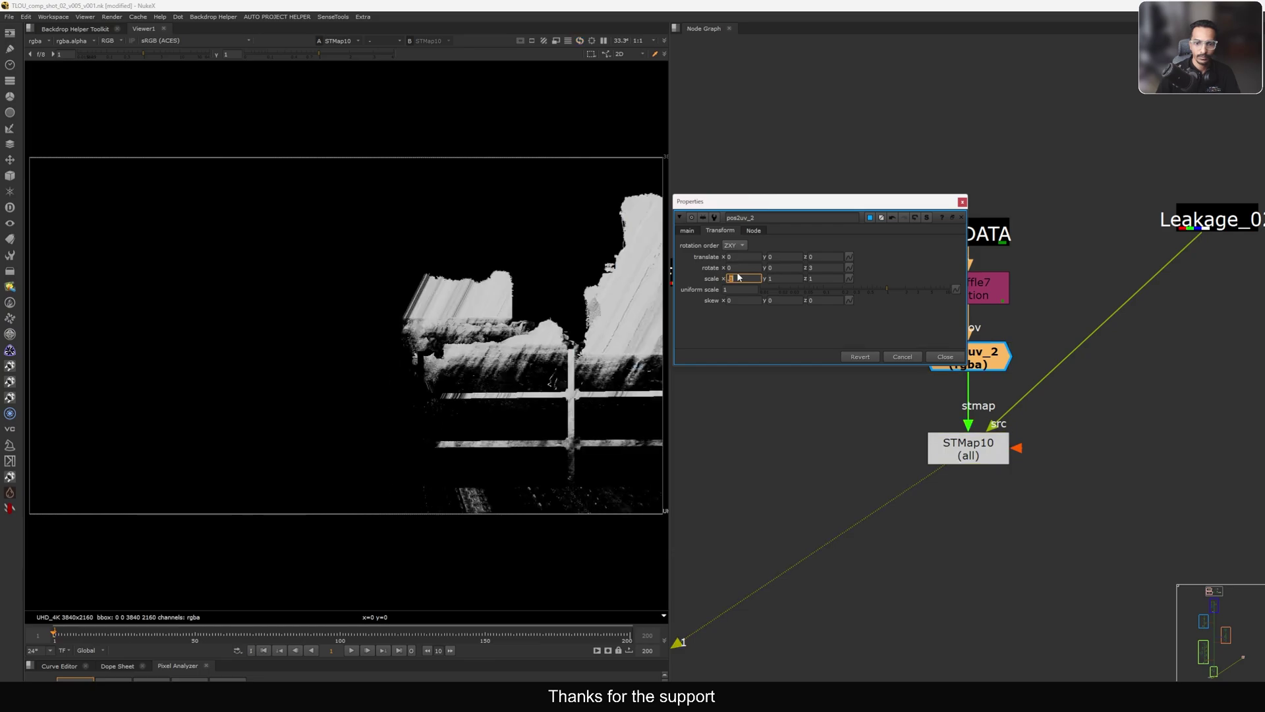
key(Up)
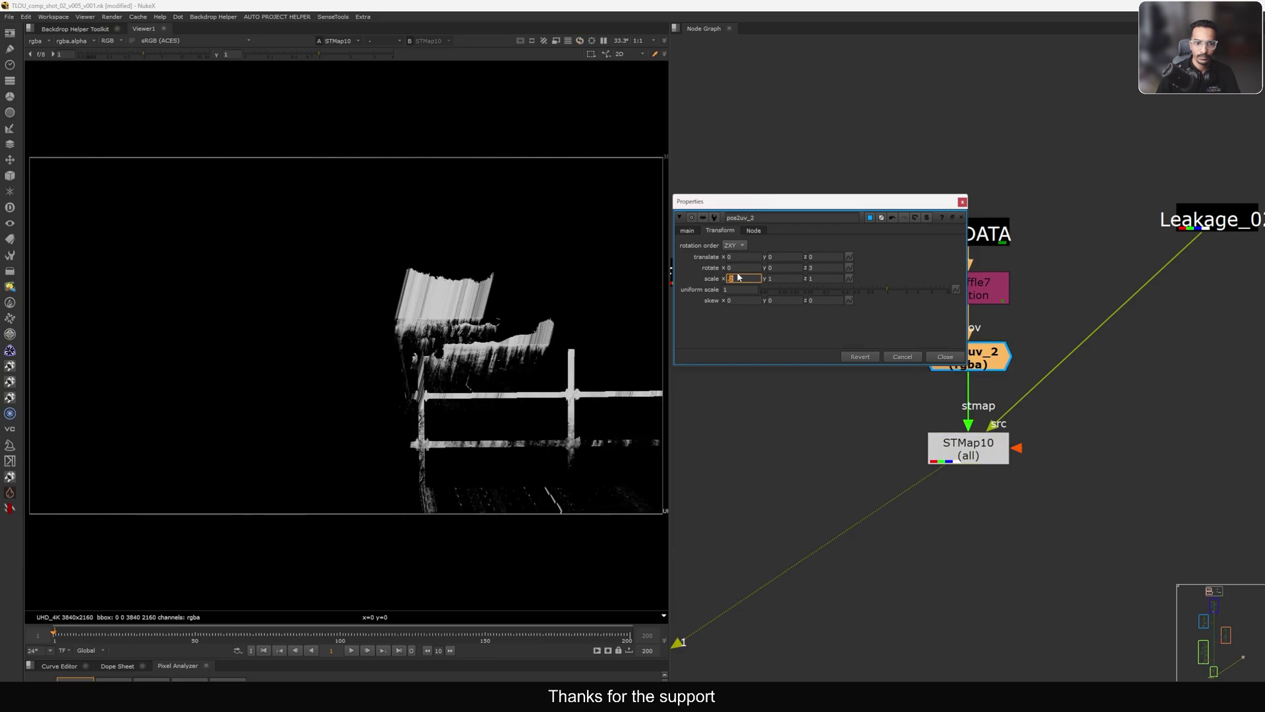
click(936, 359)
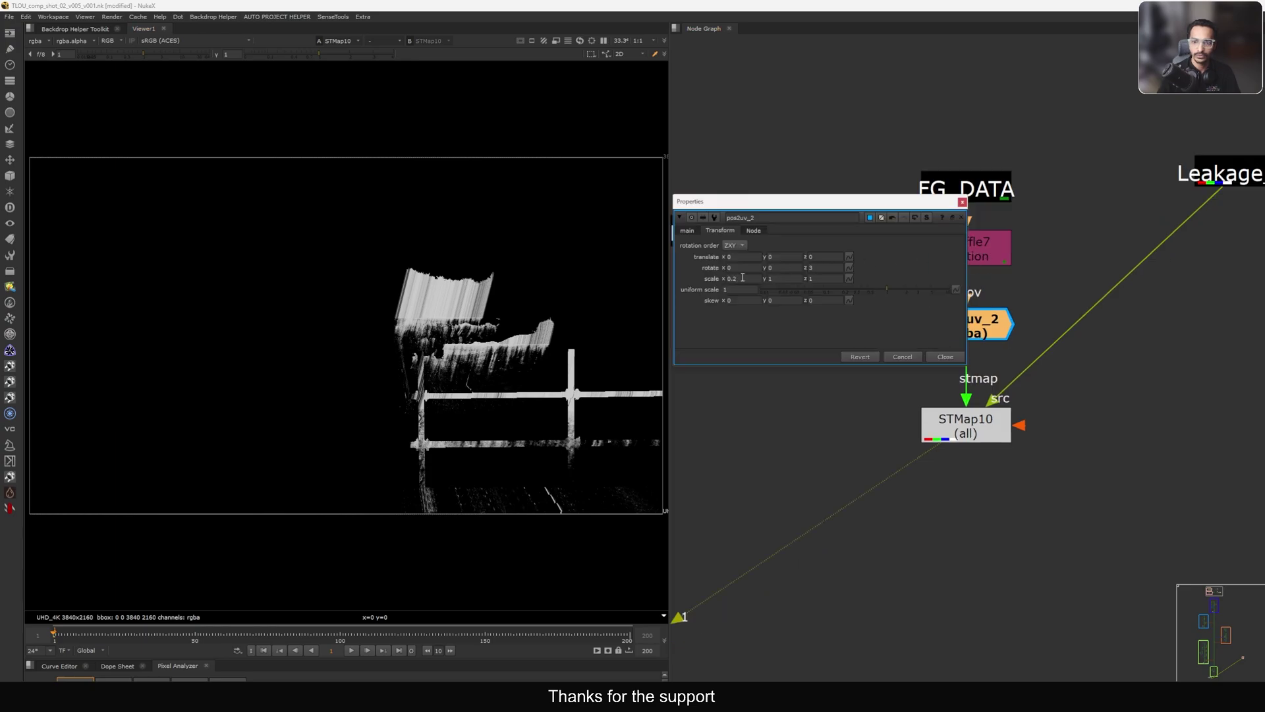
ctrl+click(743, 278)
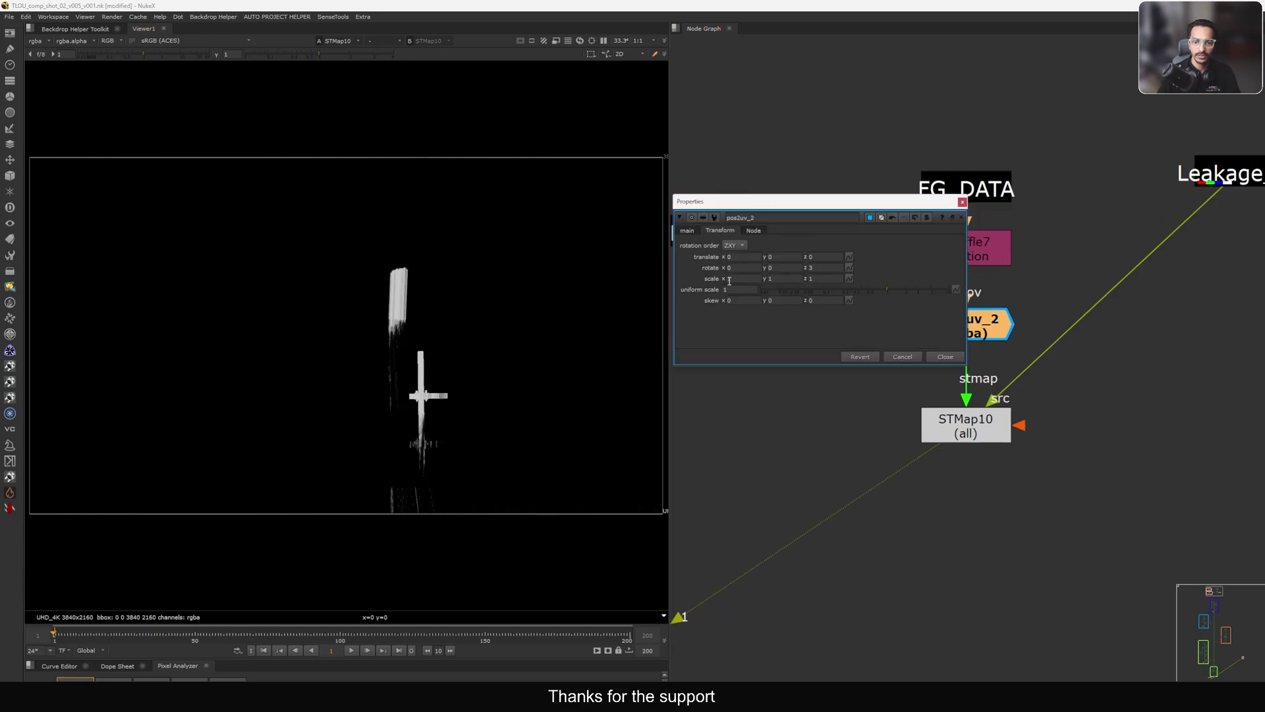
- Set the pos2uv node's uniform scale to about 0.43 and move its Position2d handle to about x 2255, y 1340
mouse_move(882, 291)
mouse_down()
mouse_move(903, 290)
mouse_move(867, 288)
mouse_up()
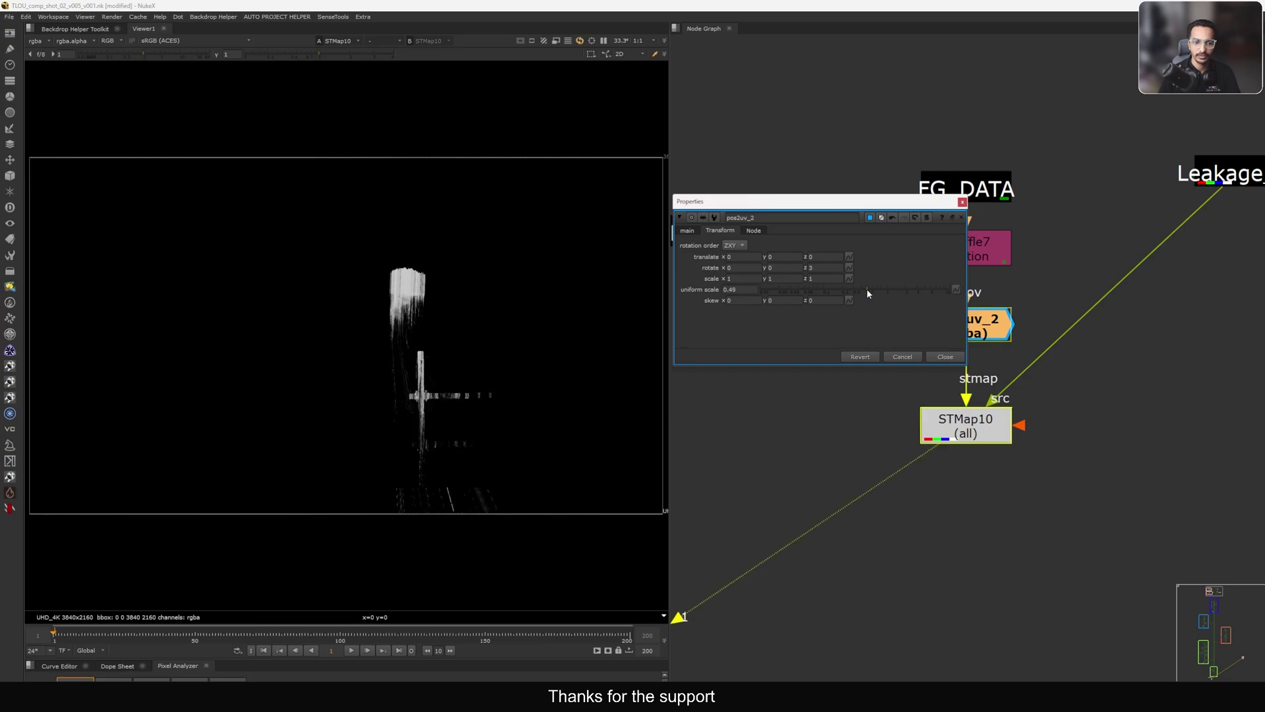
scroll(440, 290, up, 5)
click(687, 230)
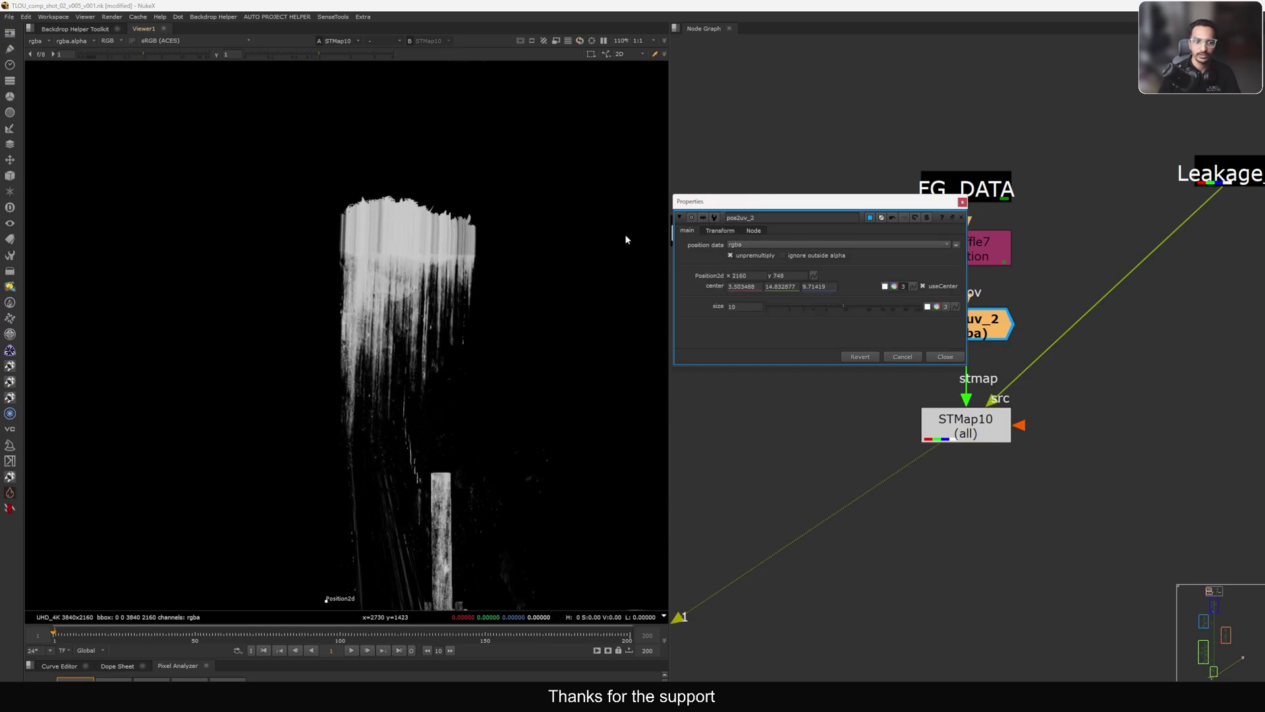
scroll(397, 311, down, 2)
drag(357, 488, 398, 296)
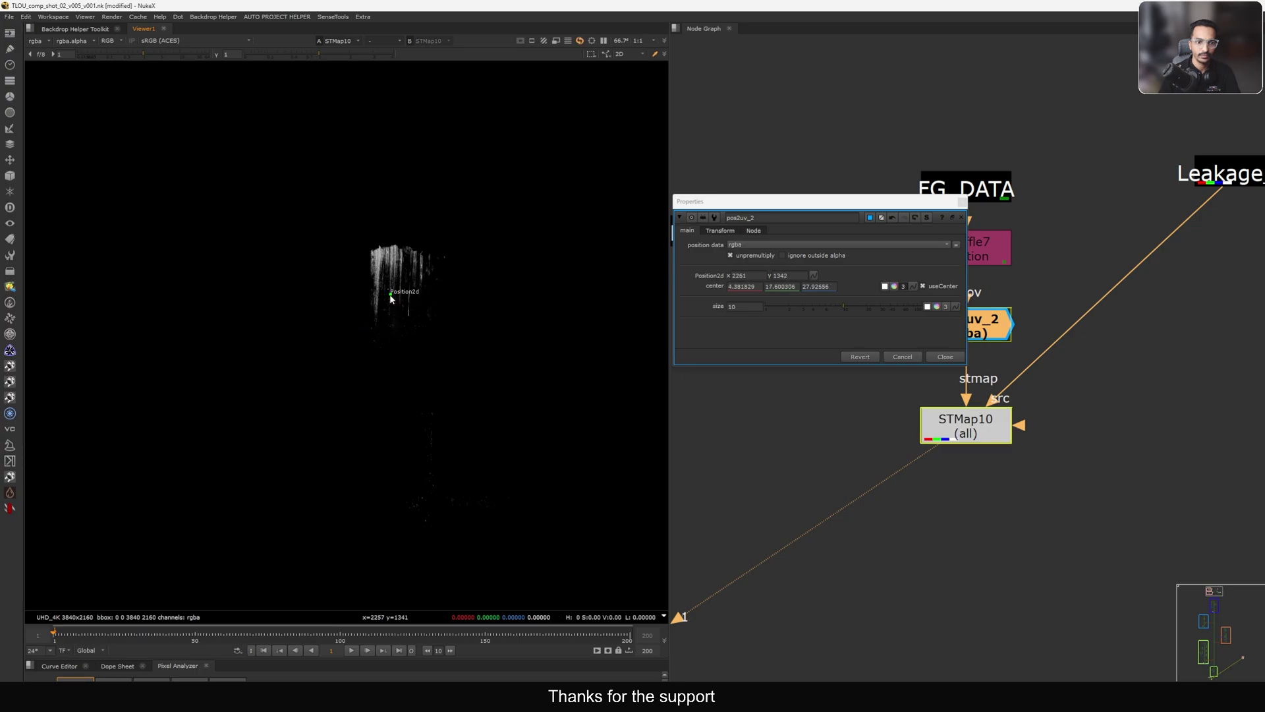
- Set the pos2uv node's Y translation to 1
click(719, 230)
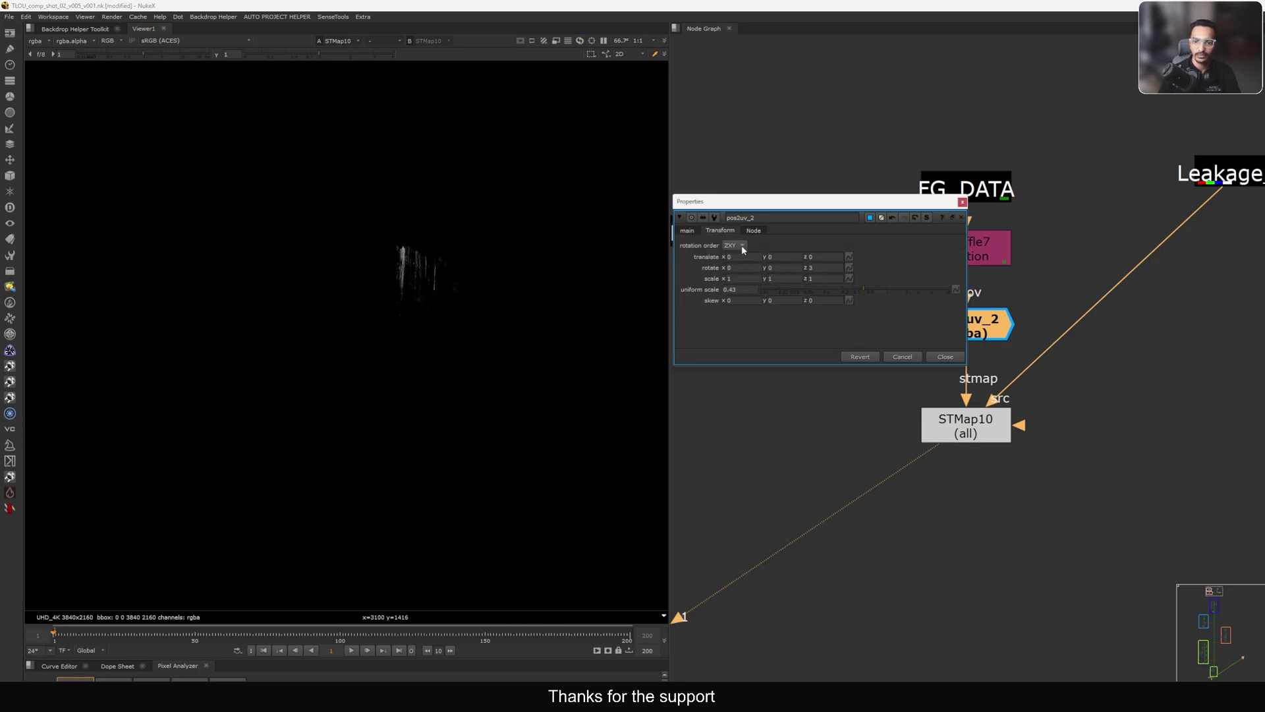
text(1)
key(Return)
double_click(784, 257)
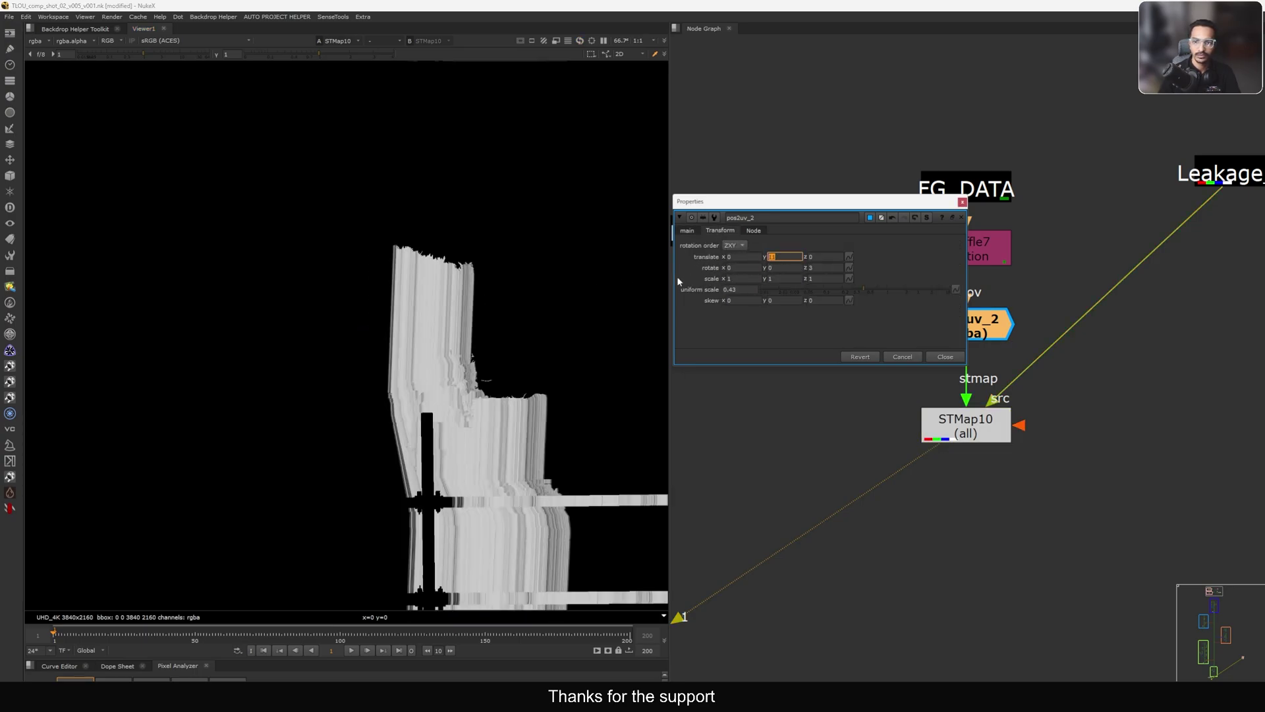
text(1)
key(Return)
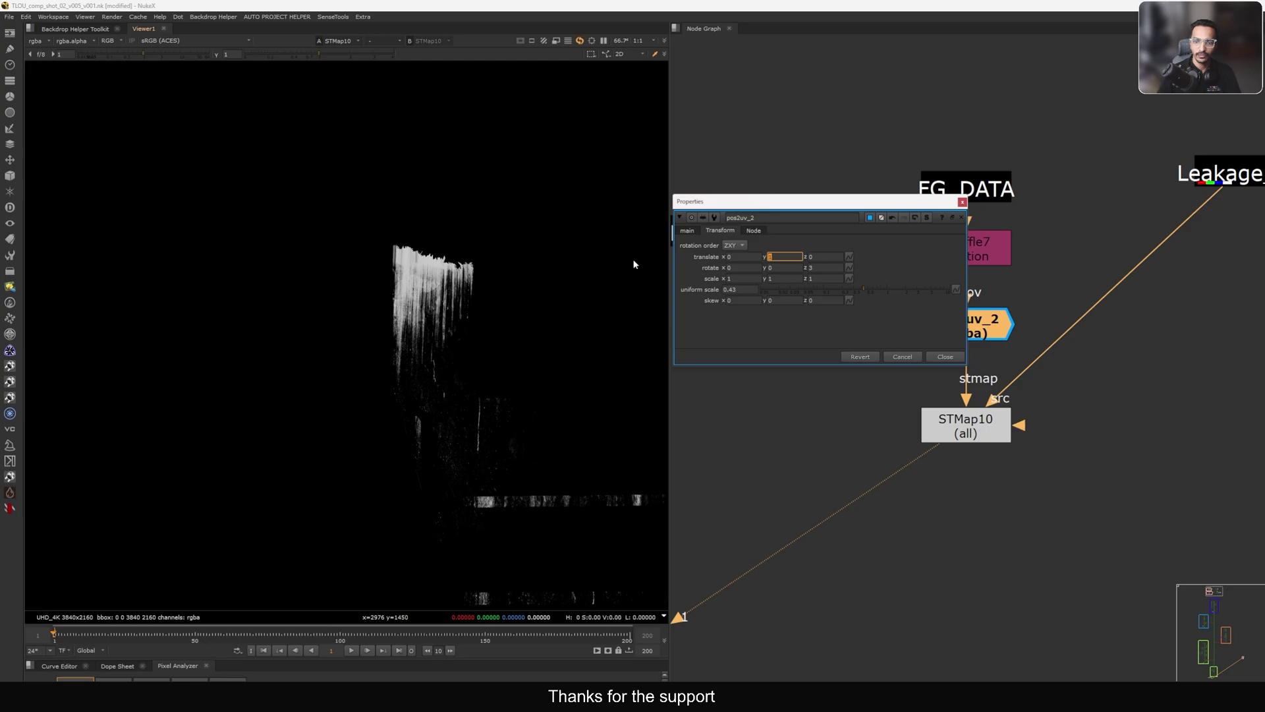
- Adjust the pos2uv node's X scale to 0.3 to widen the projected leakage on the building wall
click(735, 278)
key(Up)
key(Up)
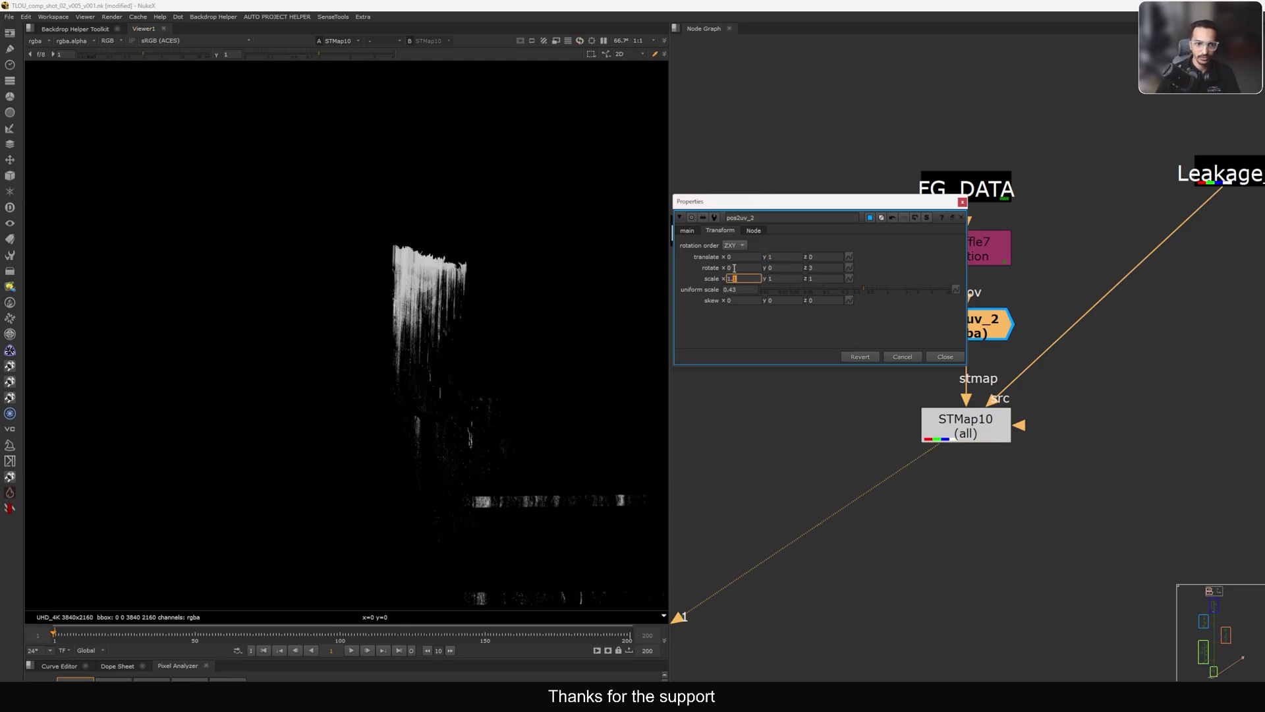
key(Down)
key(Down)
key(Down)
key(Down)
key(Down)
key(Down)
key(Down)
key(Down)
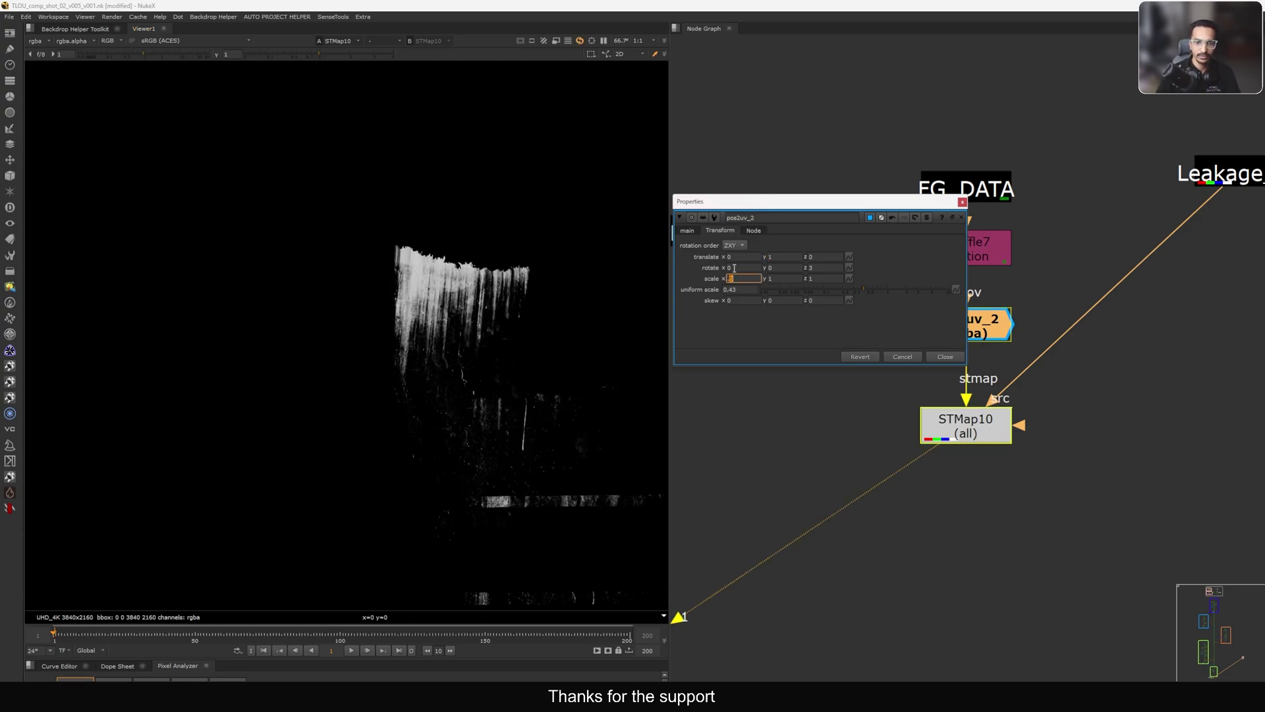
key(Down)
key(Down)
key(Down)
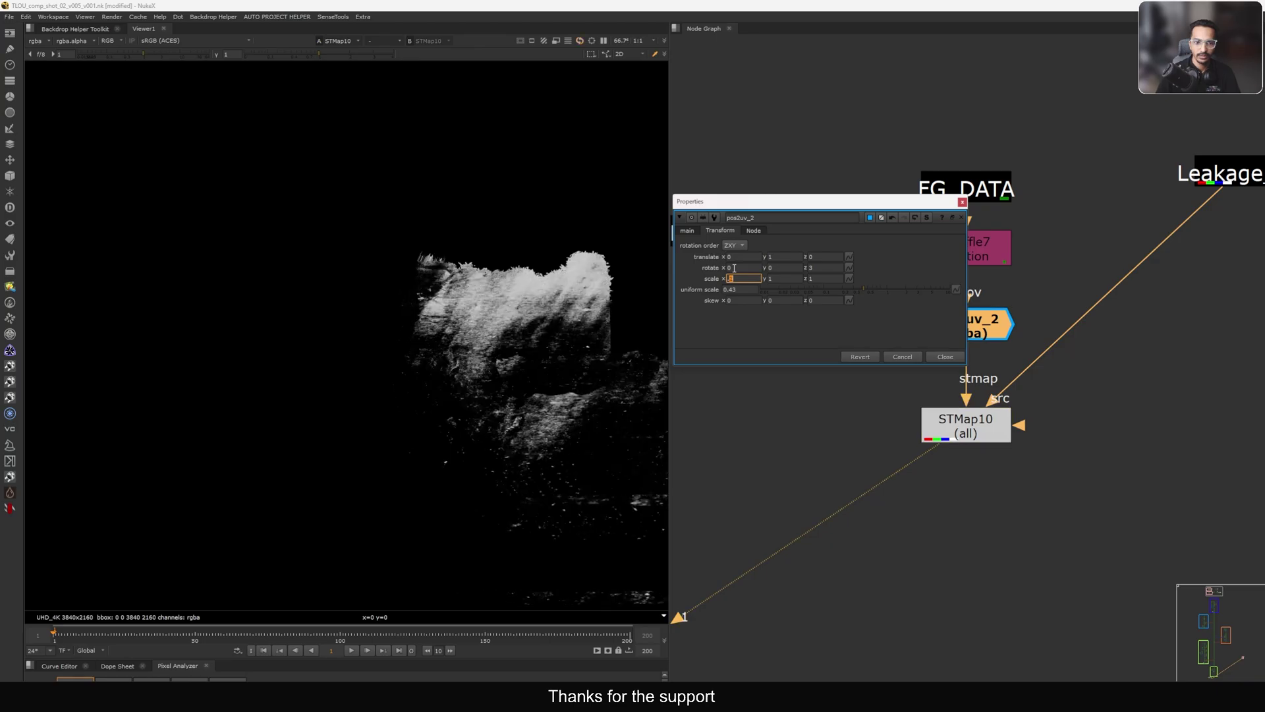
key(Up)
key(Up)
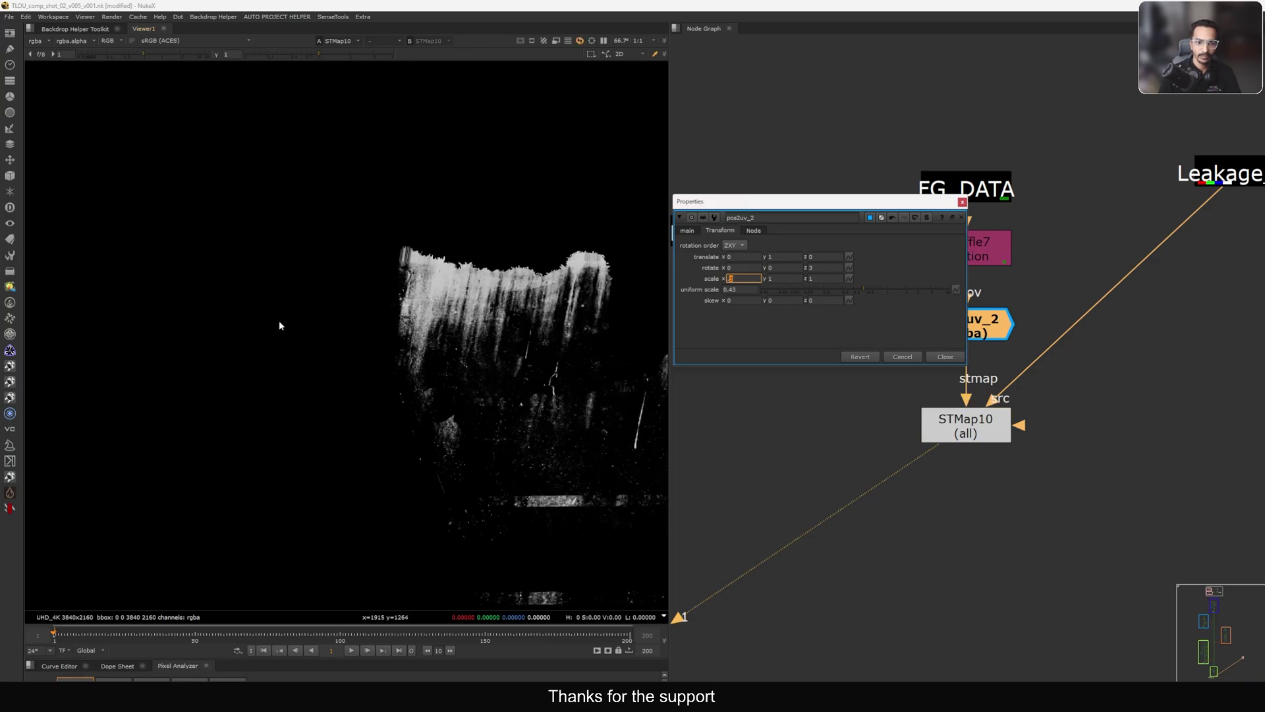
- Move the pos2uv node's Position2d handle across the building wall to about x 1842, y 1300
scroll(279, 321, down, 1)
click(687, 230)
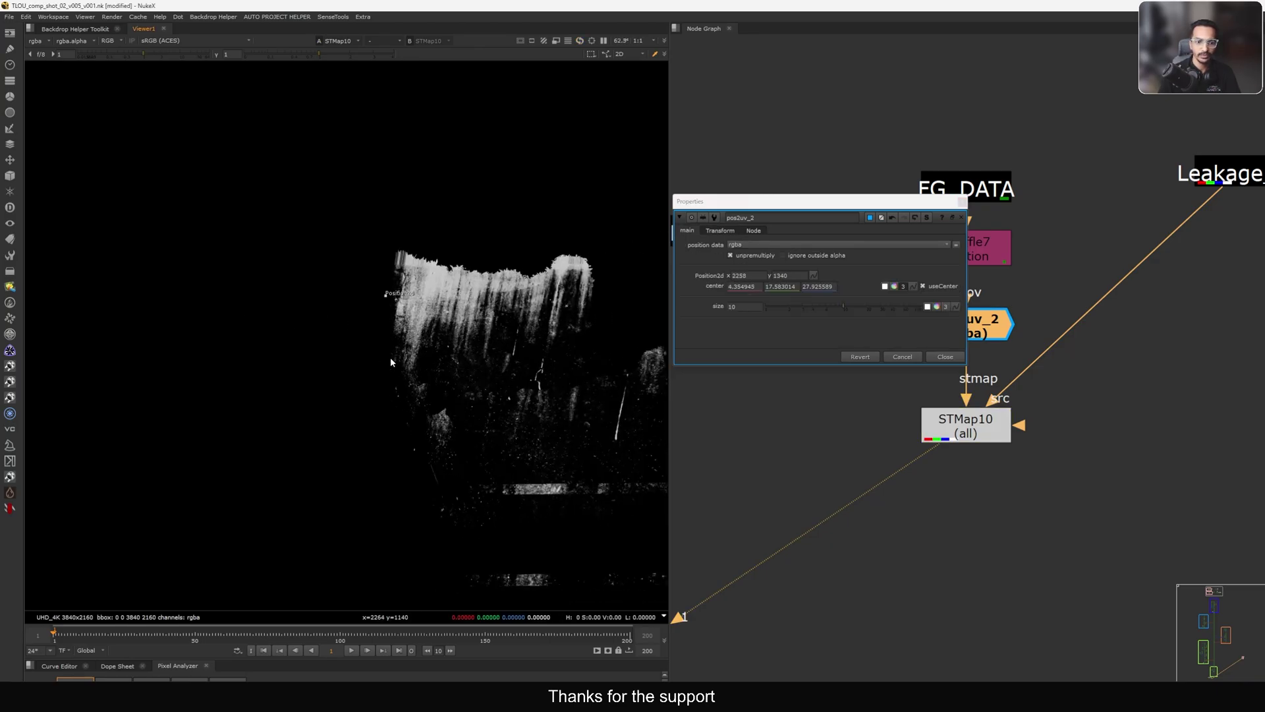
middle_drag(390, 357, 408, 378)
drag(403, 317, 364, 319)
scroll(363, 319, down, 2)
middle_drag(348, 338, 356, 344)
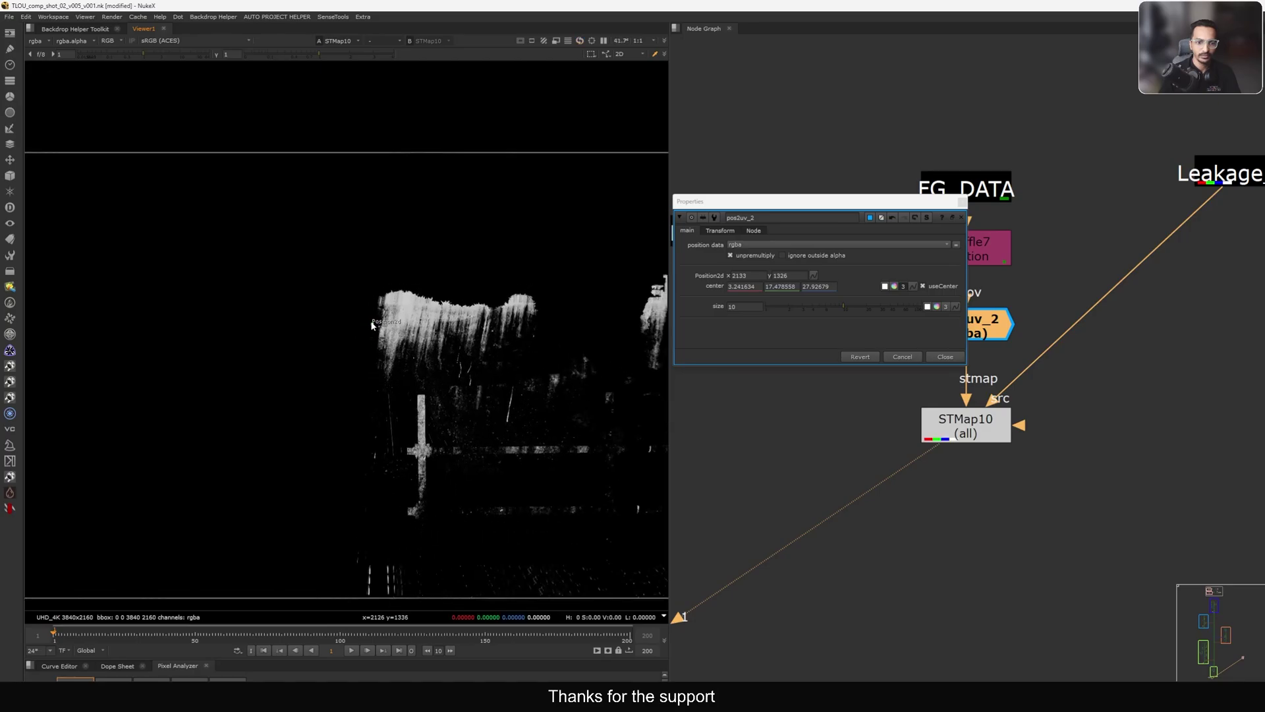
drag(372, 324, 312, 329)
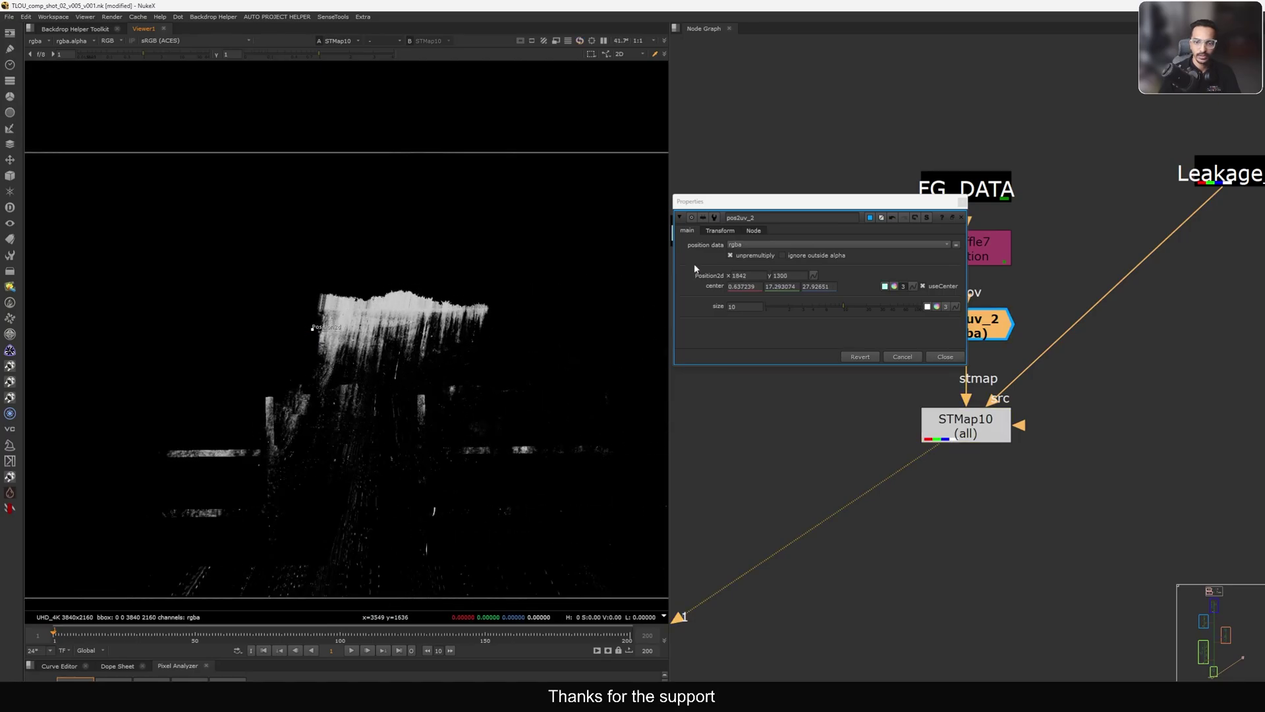
- Set the pos2uv node's X rotation to 1 and Z rotation to 0
click(719, 230)
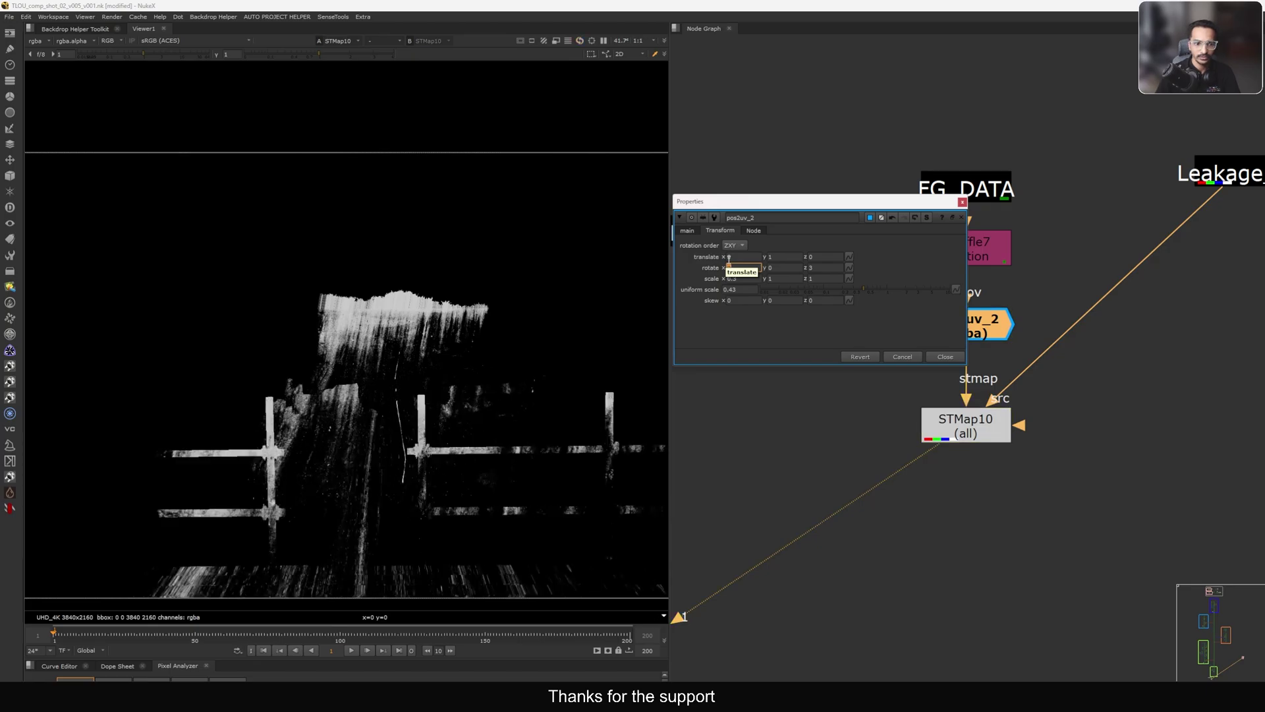
text(1)
key(Tab)
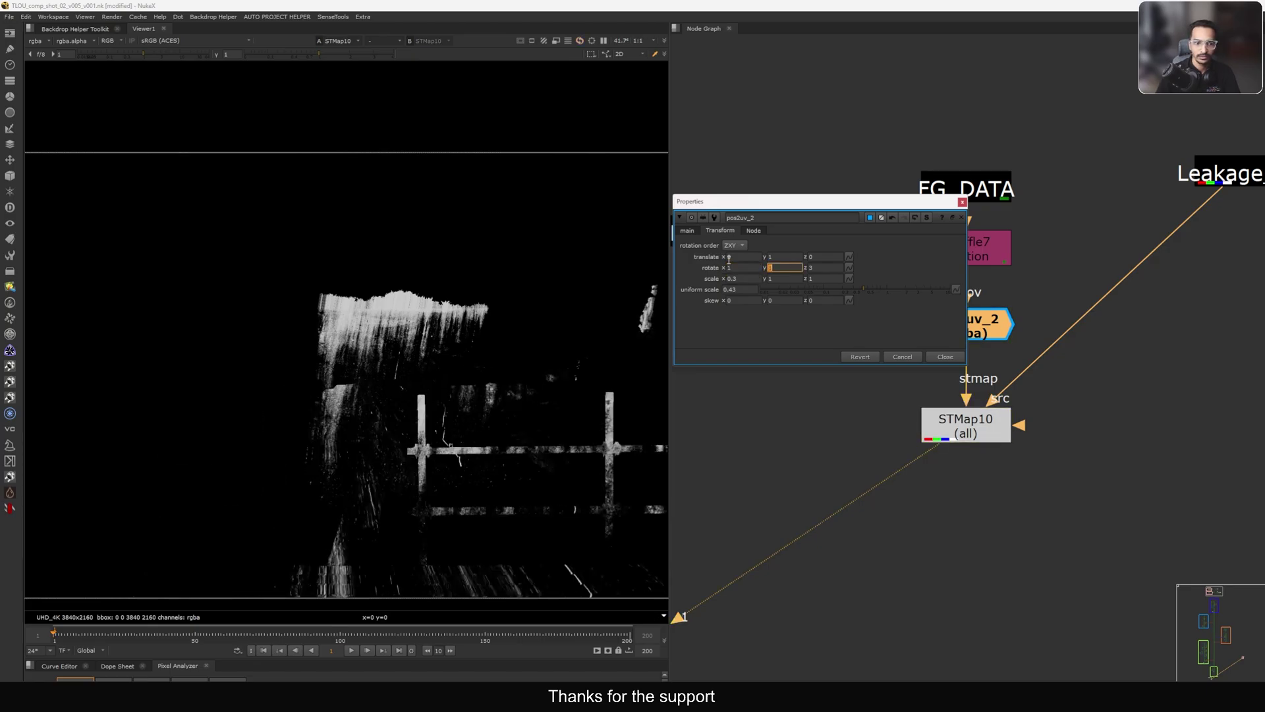
key(Tab)
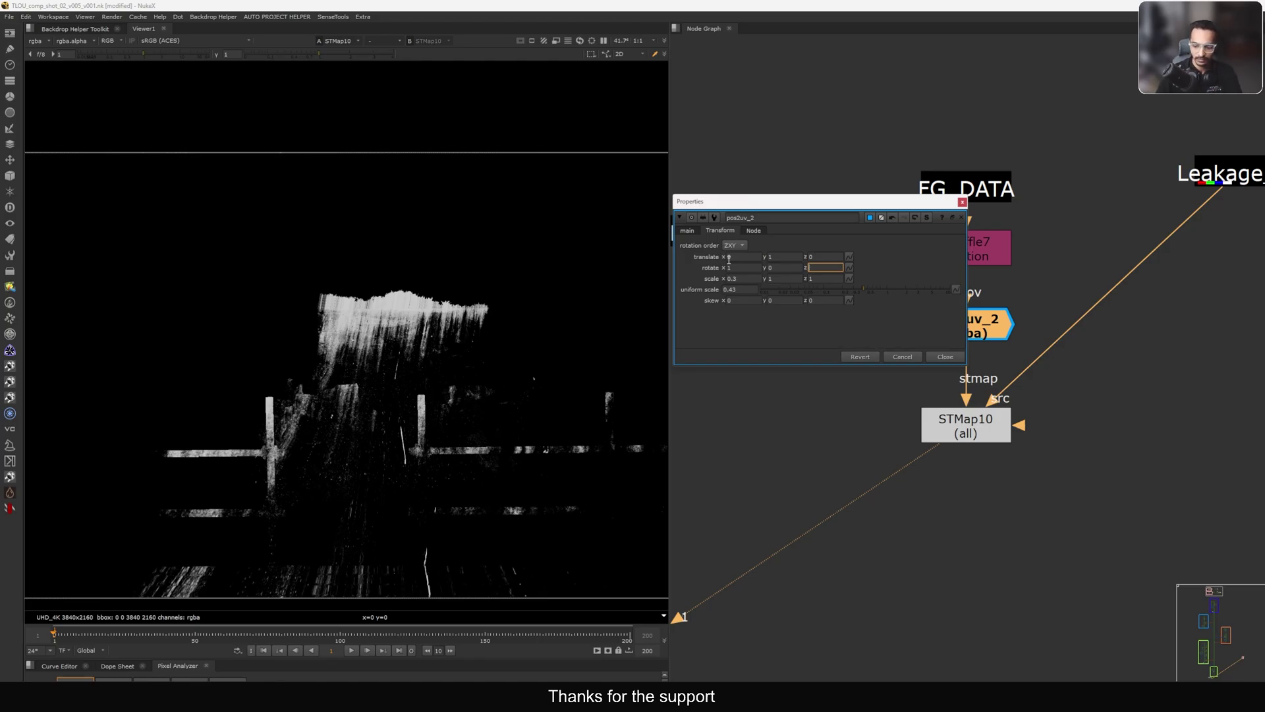
text(0)
key(Return)
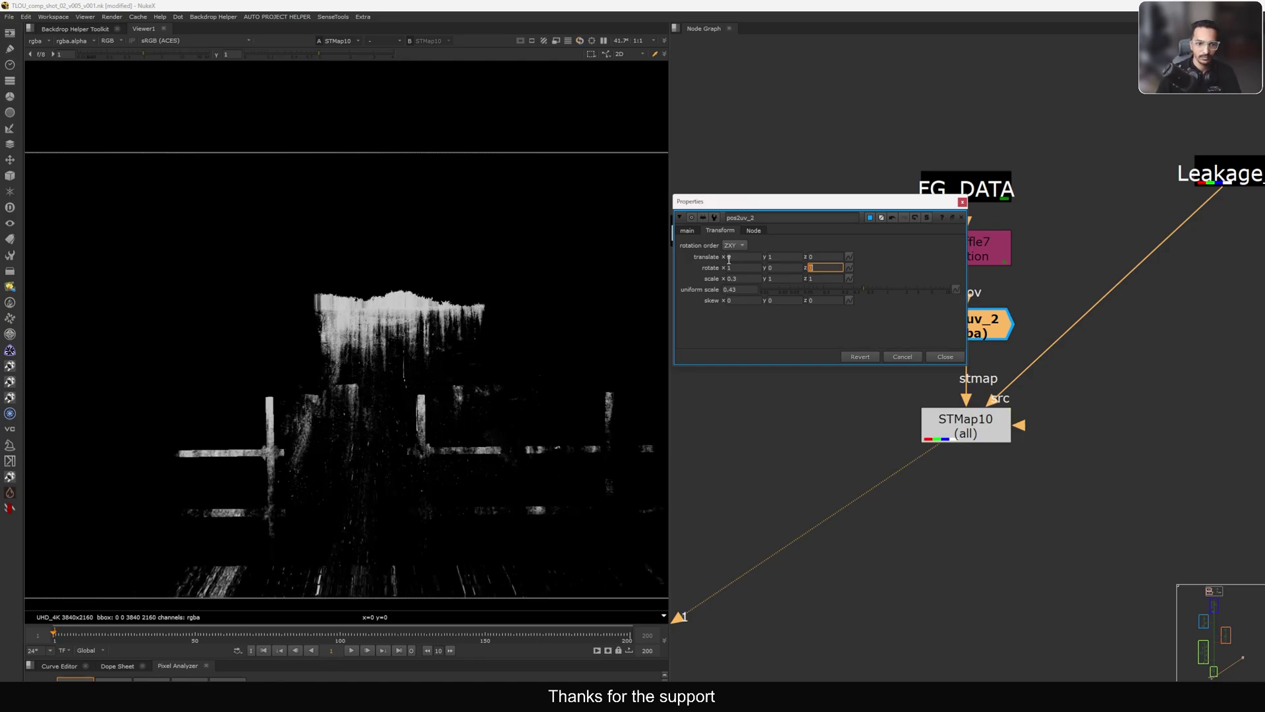
- Move the pos2uv node's Position2d handle across the building wall to about x 1728, y 1260
click(687, 231)
mouse_move(312, 328)
mouse_down()
mouse_move(294, 328)
mouse_move(310, 314)
mouse_move(294, 331)
mouse_up()
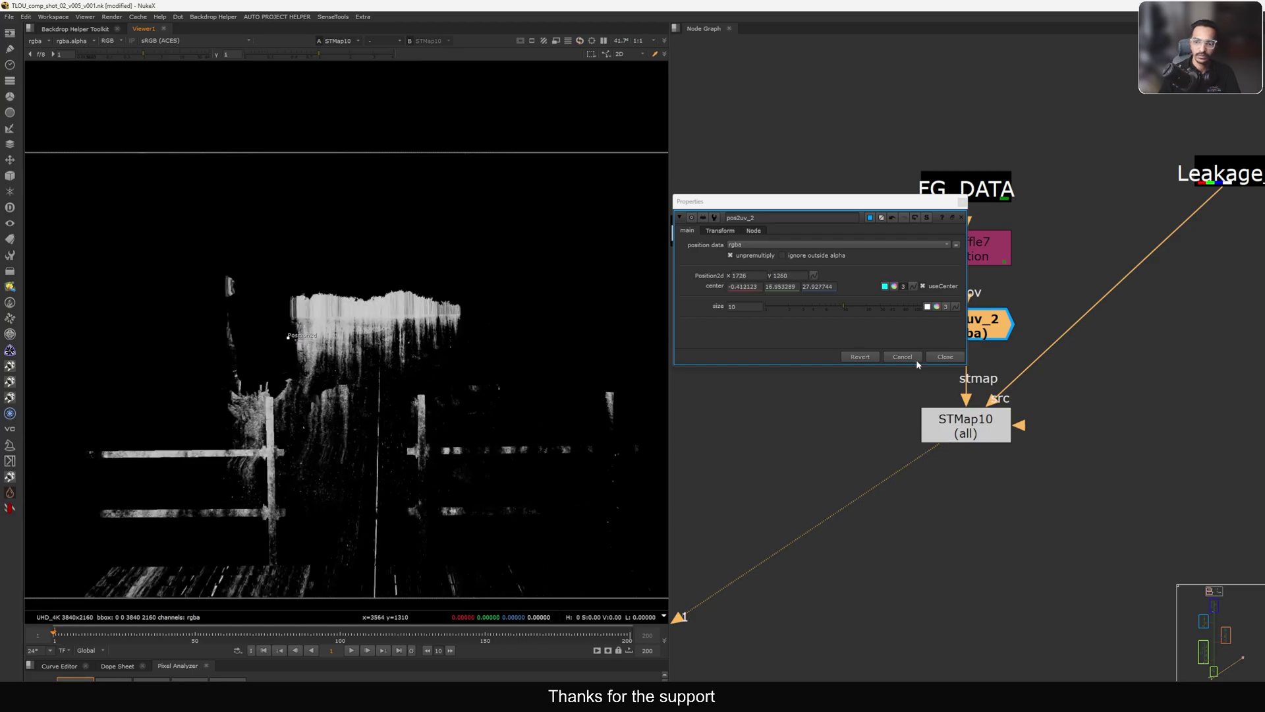
click(945, 356)
- Add a Grade node fed by FG_Light, mask it with the STMap10 output, and view the result
scroll(946, 367, down, 2)
click(846, 404)
key(g)
click(989, 468)
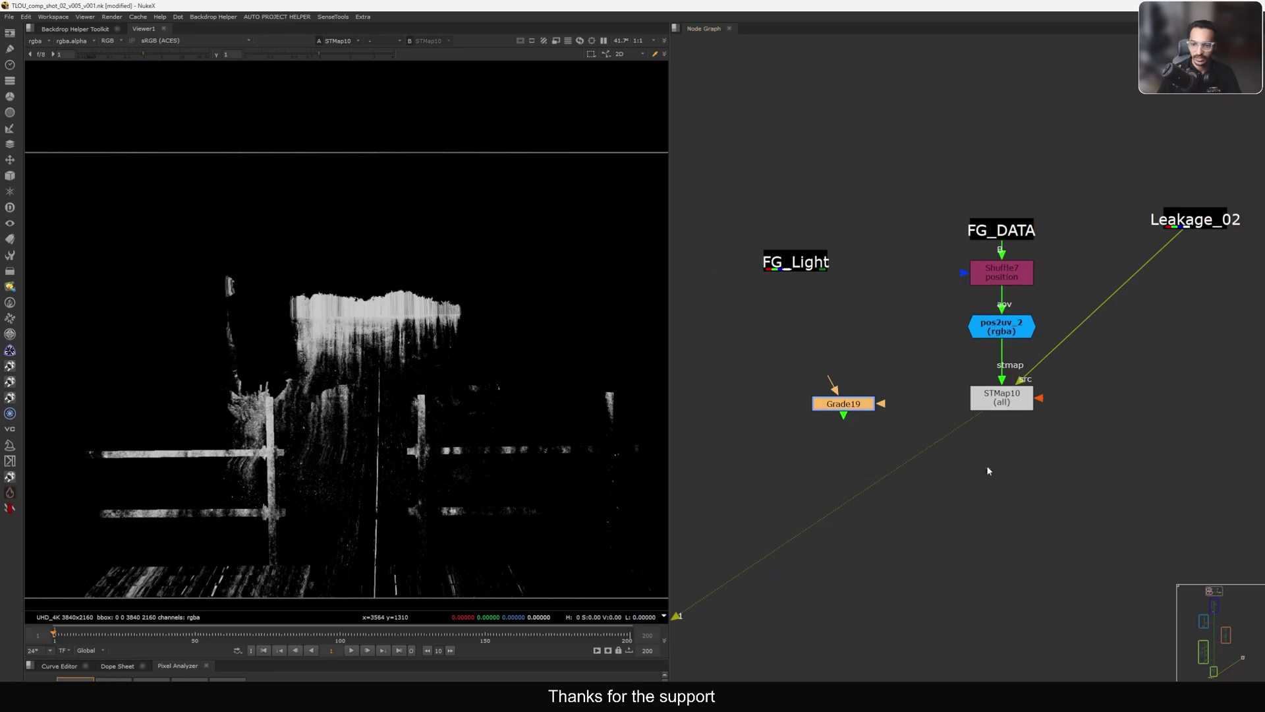
drag(882, 404, 991, 399)
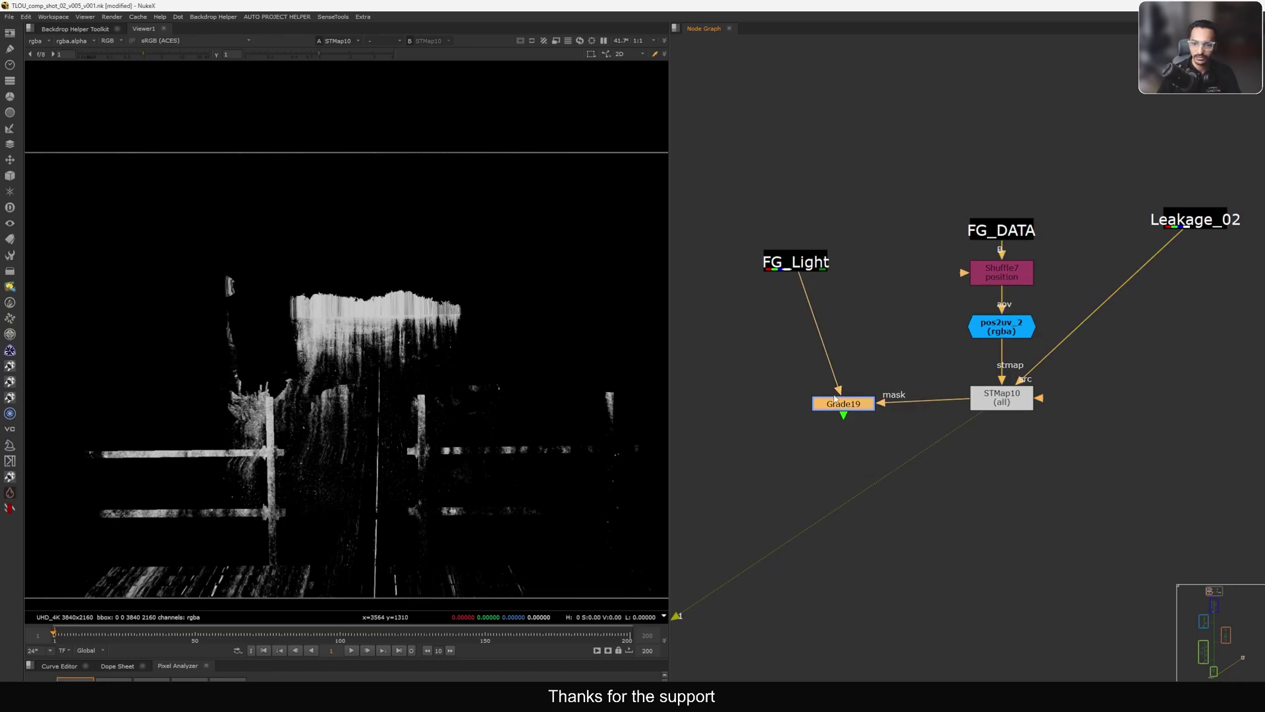
drag(835, 401, 787, 402)
key(1)
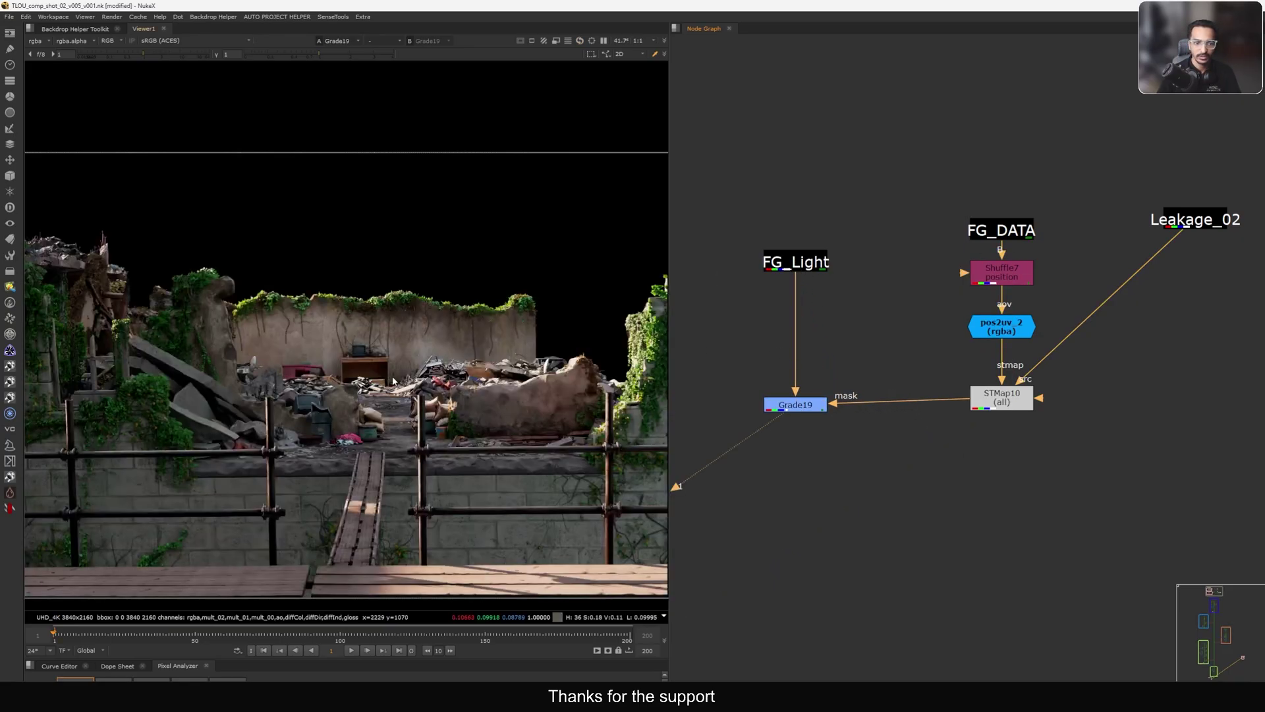
- Lower the new Grade node's gain to about 0.05 to darken the masked leakage area
middle_drag(685, 376, 761, 368)
double_click(894, 400)
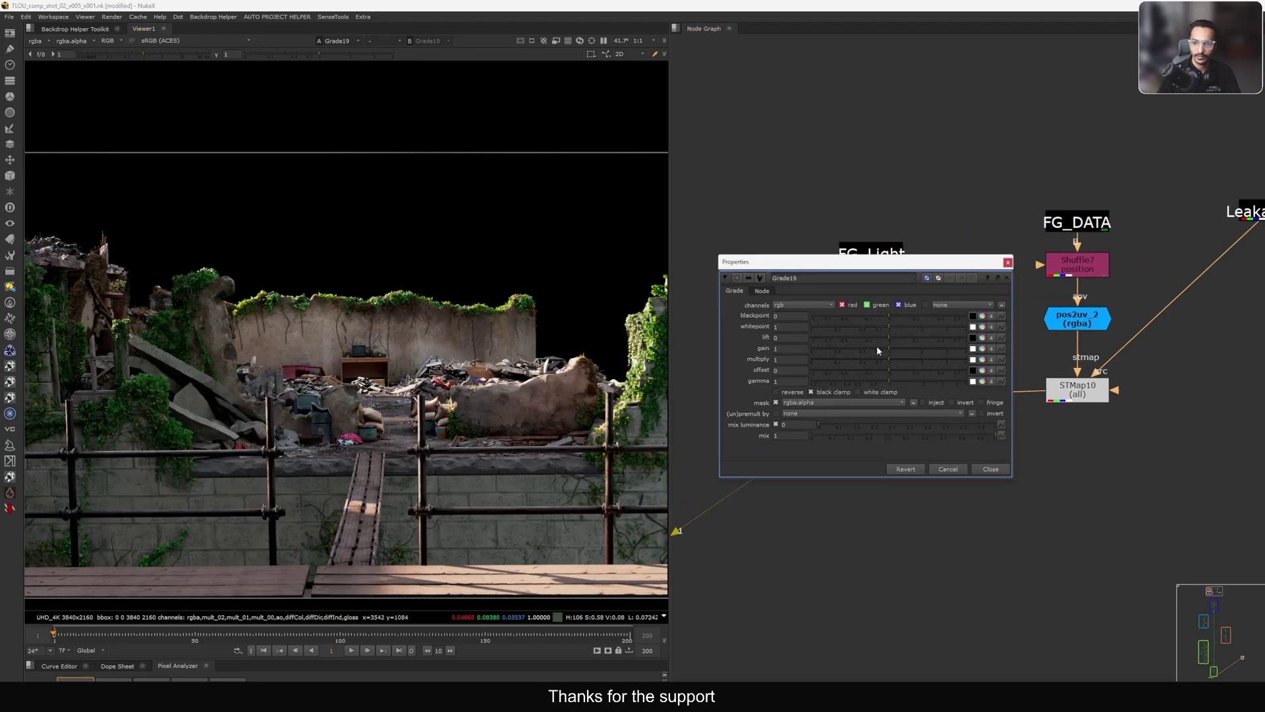
drag(875, 351, 830, 355)
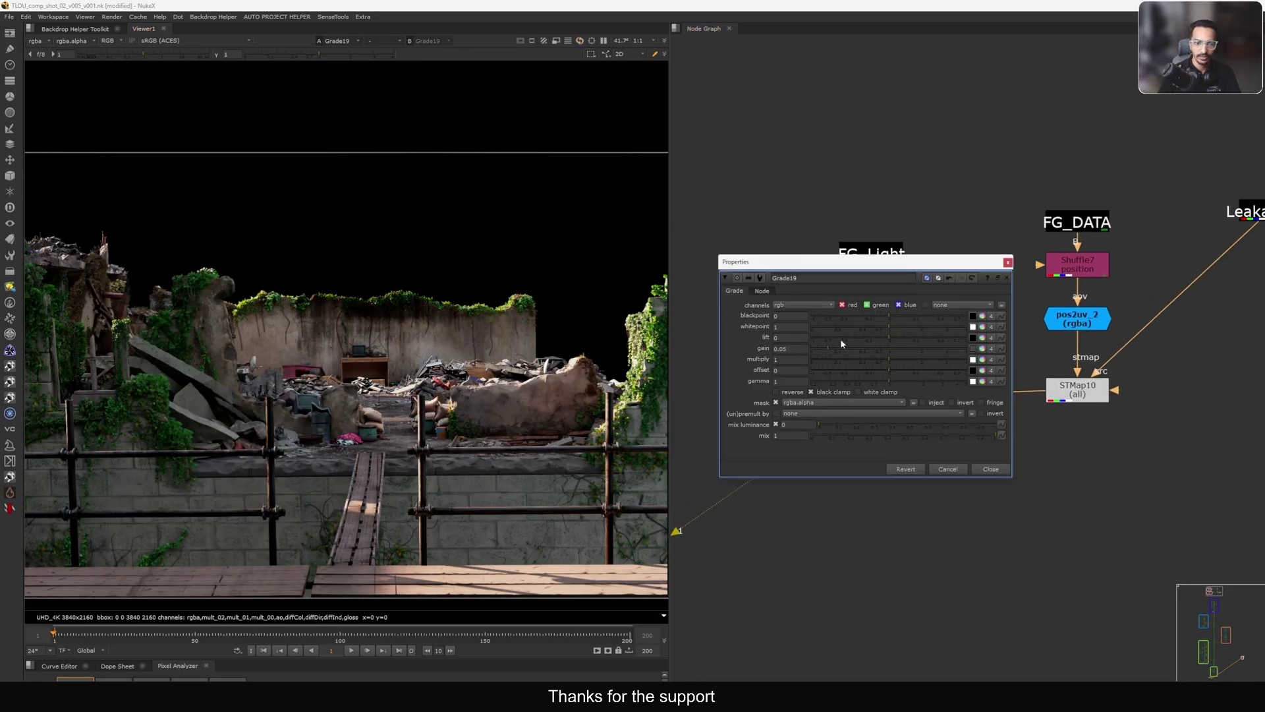
click(1008, 263)
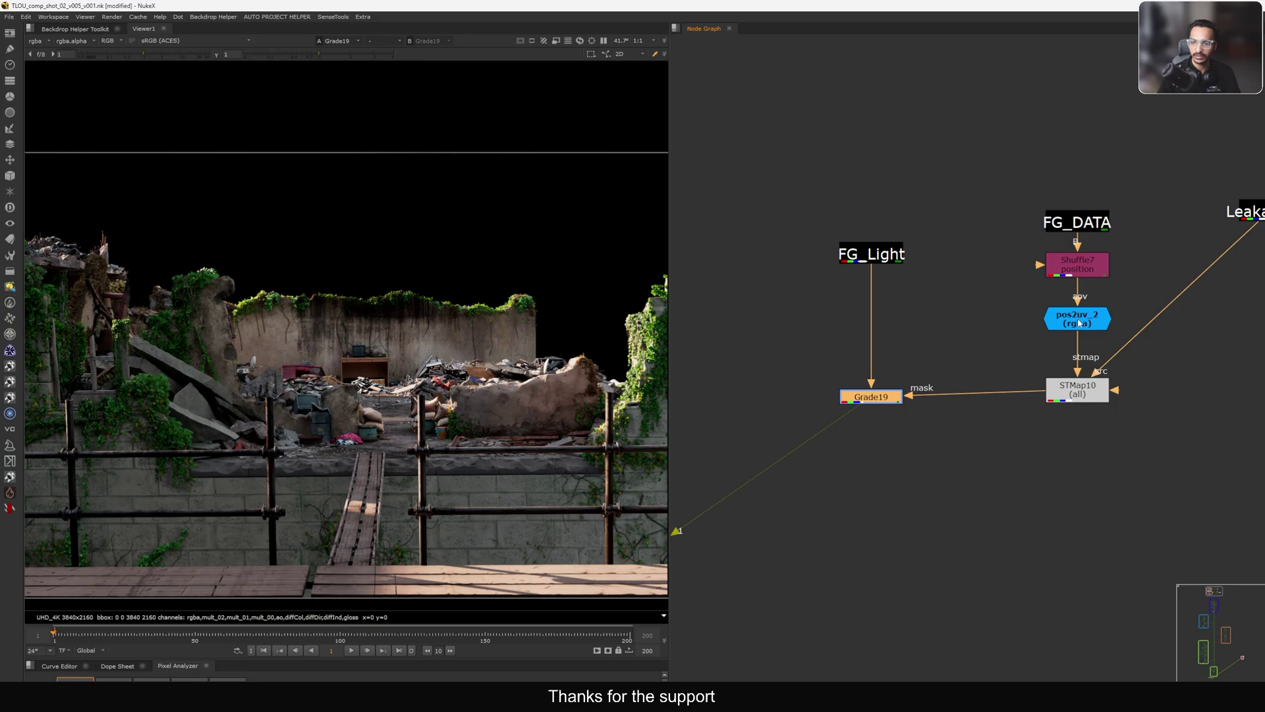
- Reposition the pos2uv node's Position2d handle on the wall to x 2078, y 1250, checking the UV output and the graded result
double_click(1078, 319)
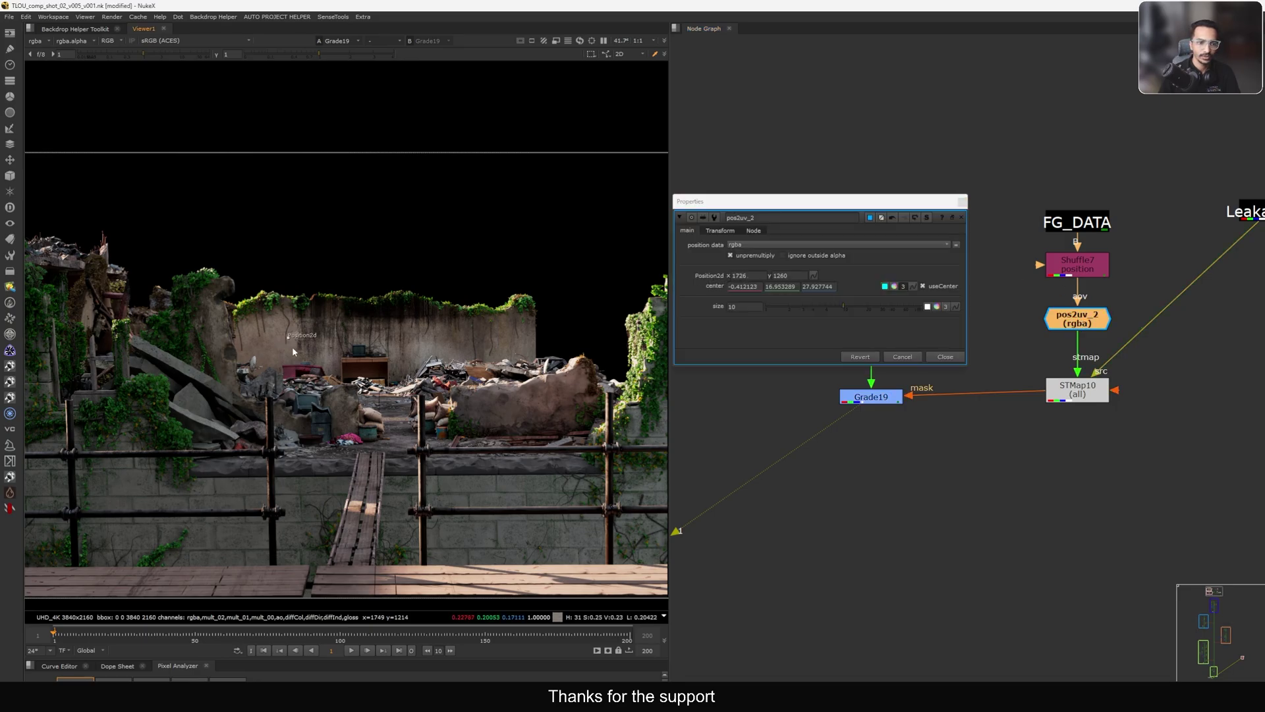
drag(286, 342, 344, 339)
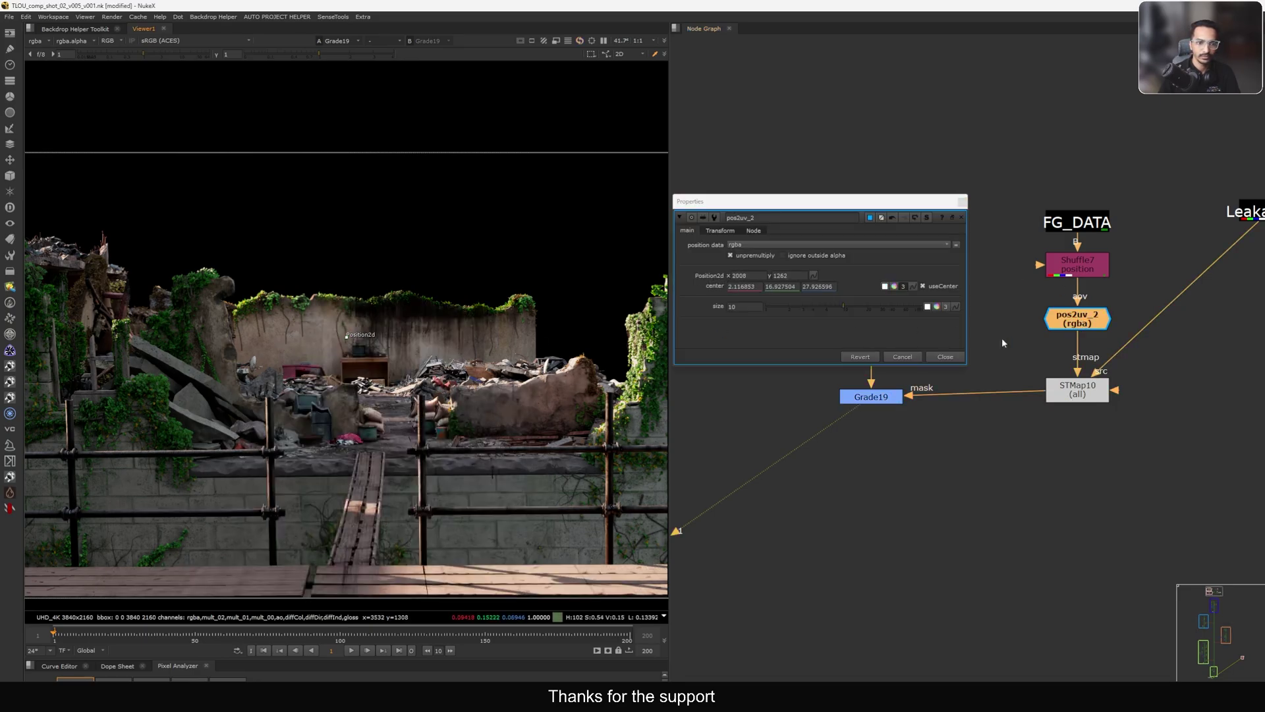
drag(1068, 320, 1069, 322)
key(1)
click(1008, 342)
drag(342, 341, 359, 344)
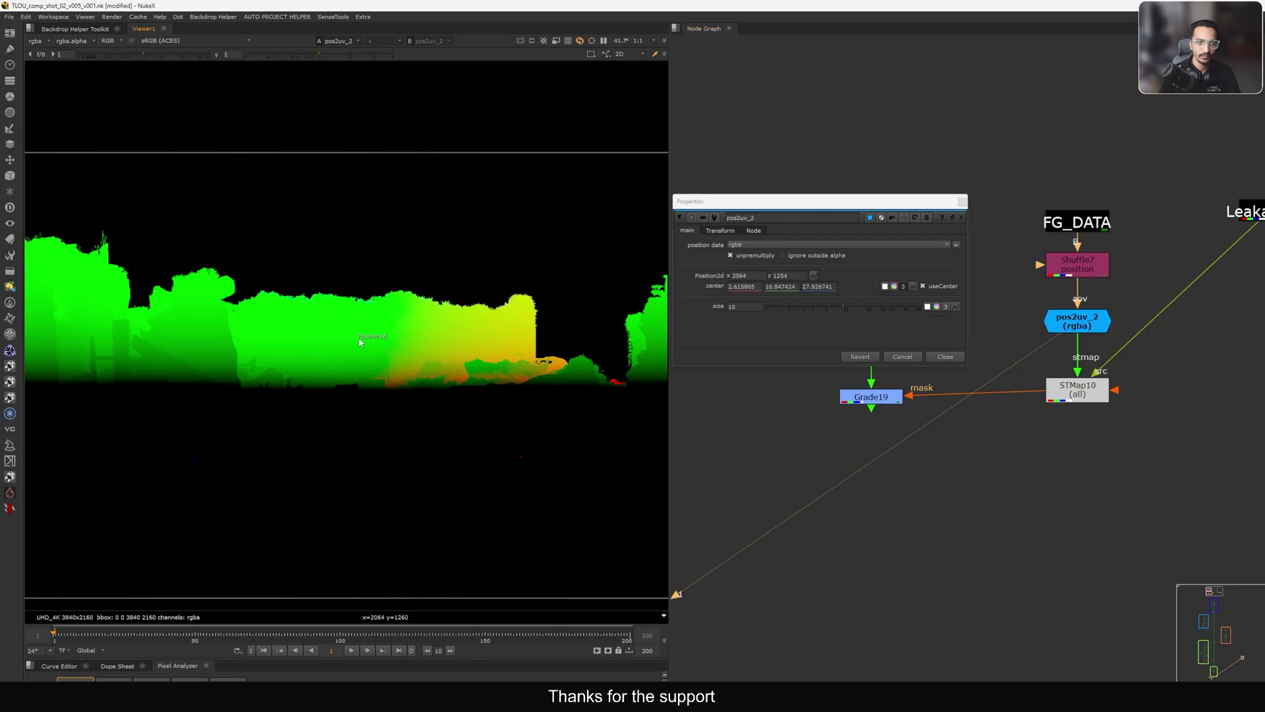
click(888, 398)
key(1)
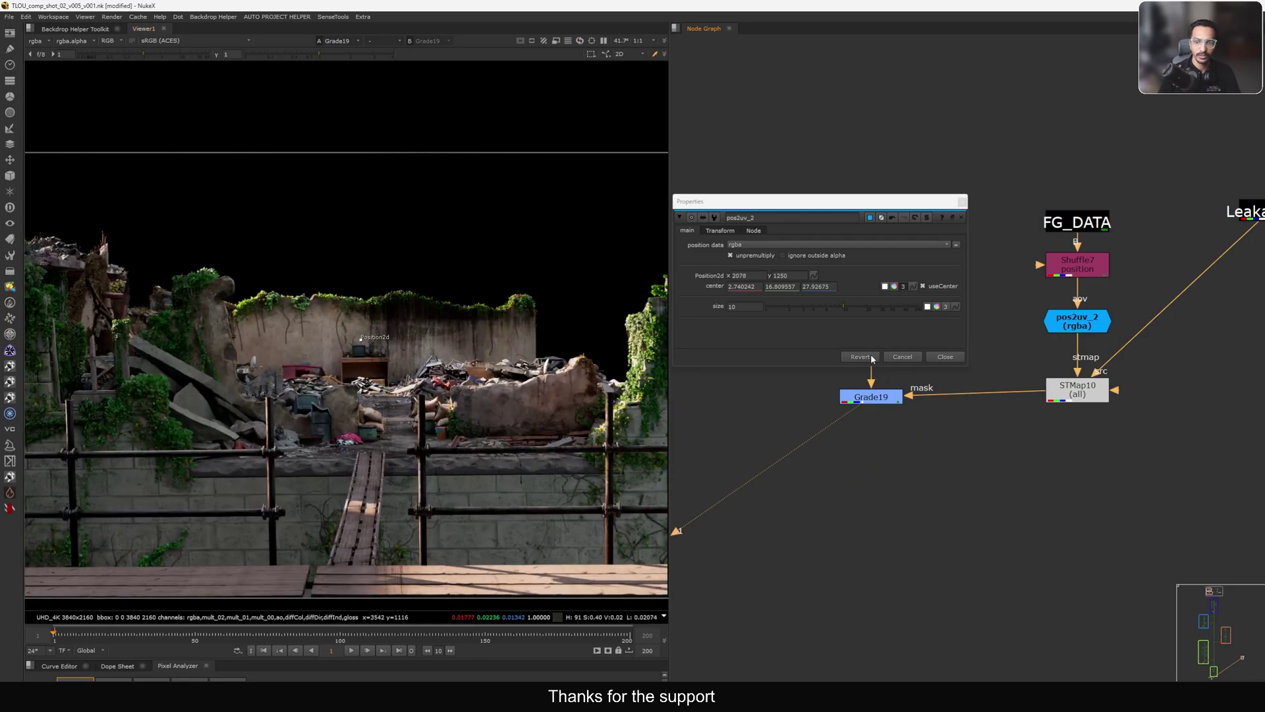
click(944, 357)
scroll(459, 330, up, 4)
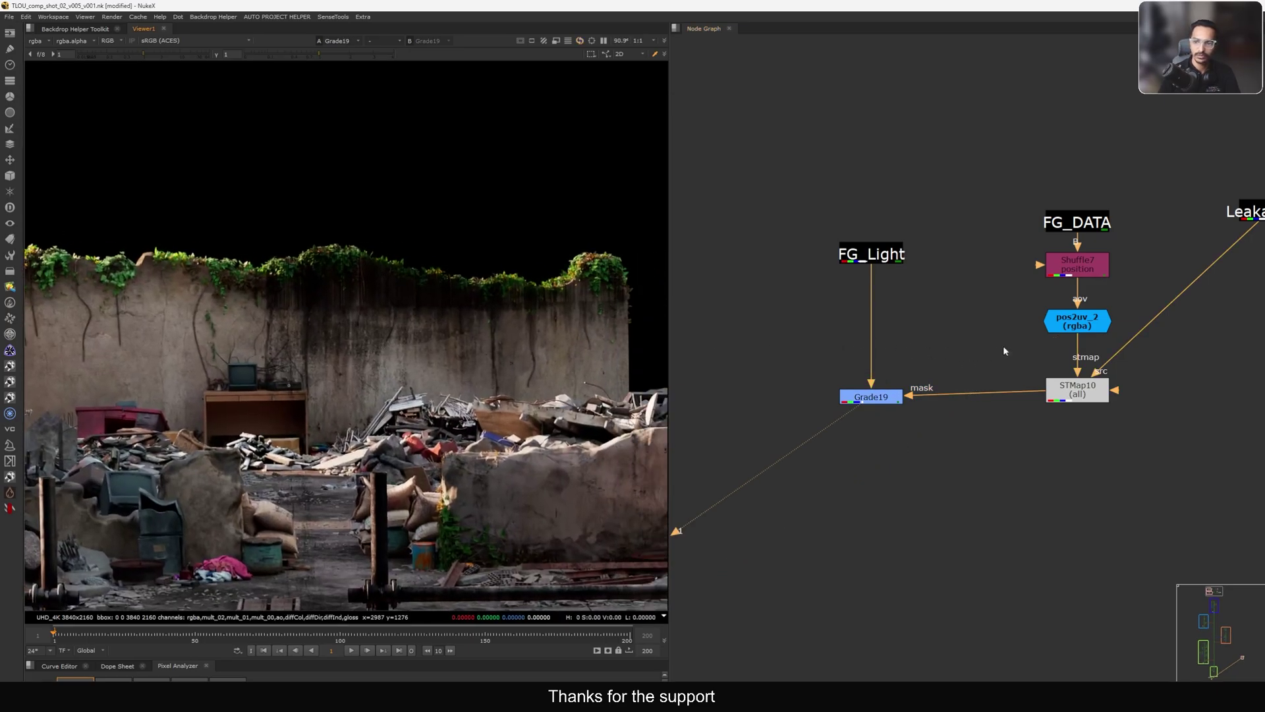
- Fine-tune the pos2uv node's X scale in small increments while checking the leakage on the wall
click(1074, 323)
double_click(1074, 322)
click(721, 231)
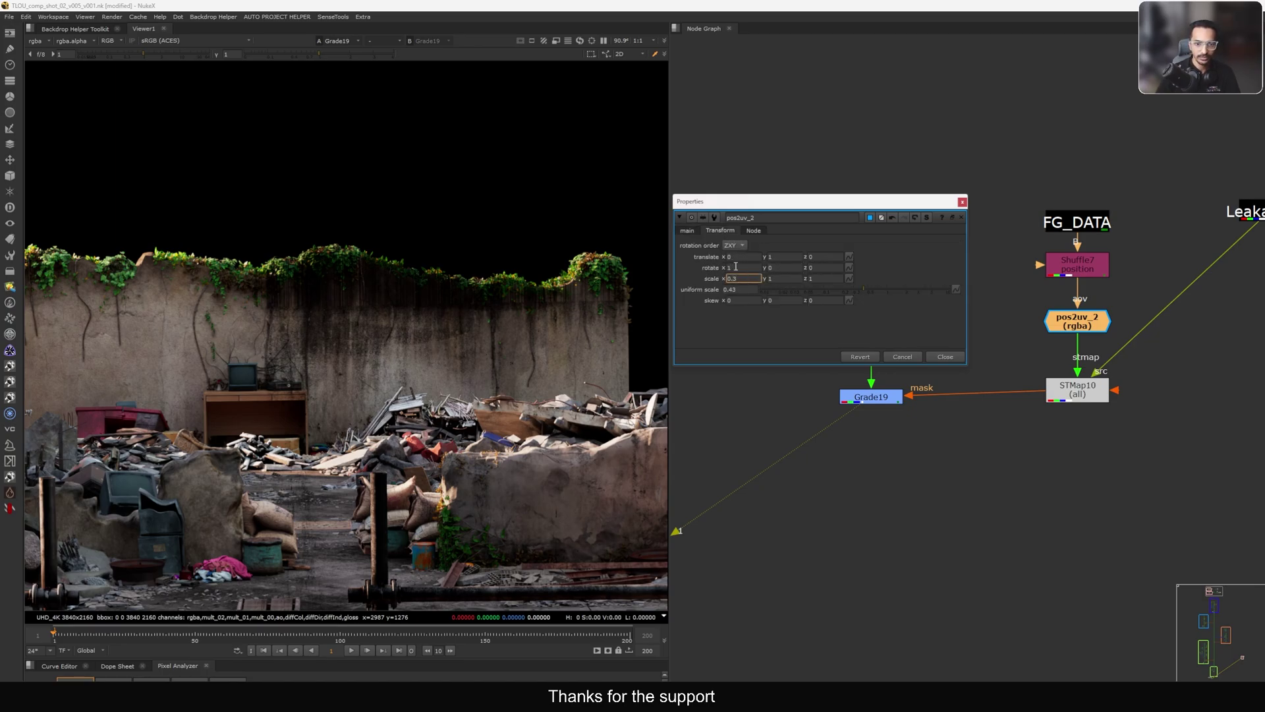
key(Down)
key(Up)
key(Up)
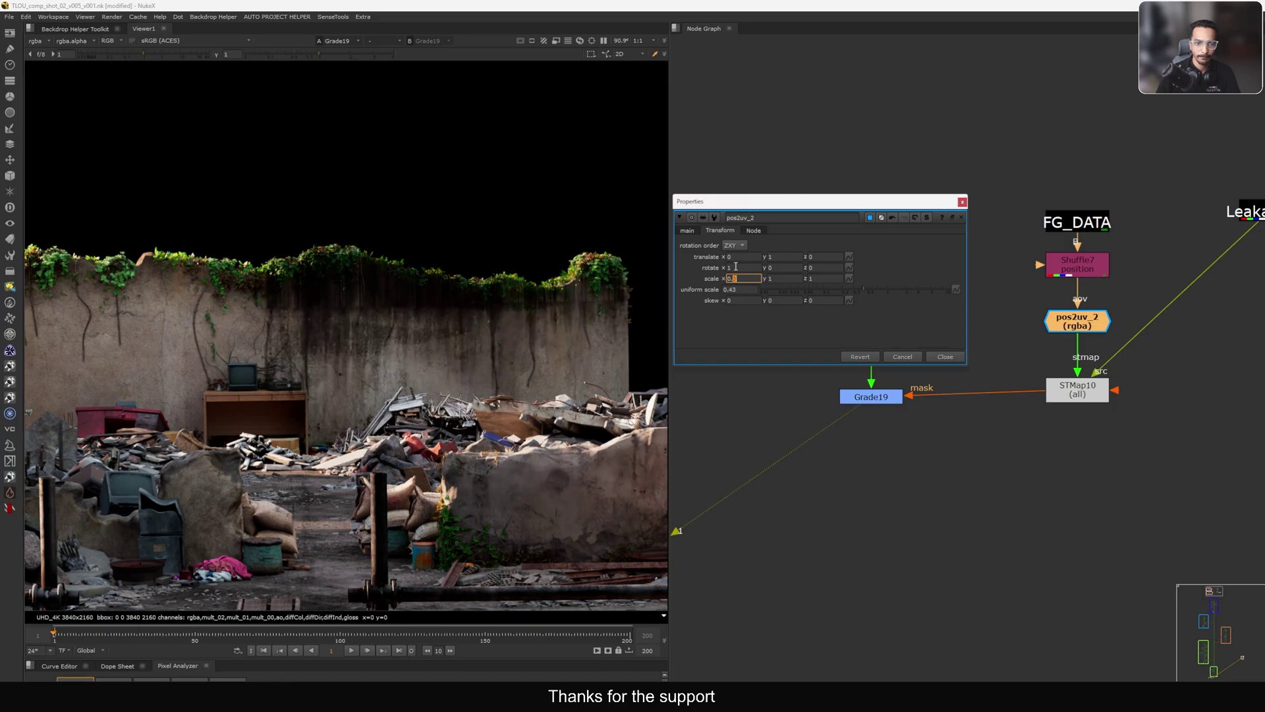
key(Up)
key(Up)
key(Up)
key(Down)
key(Down)
key(Down)
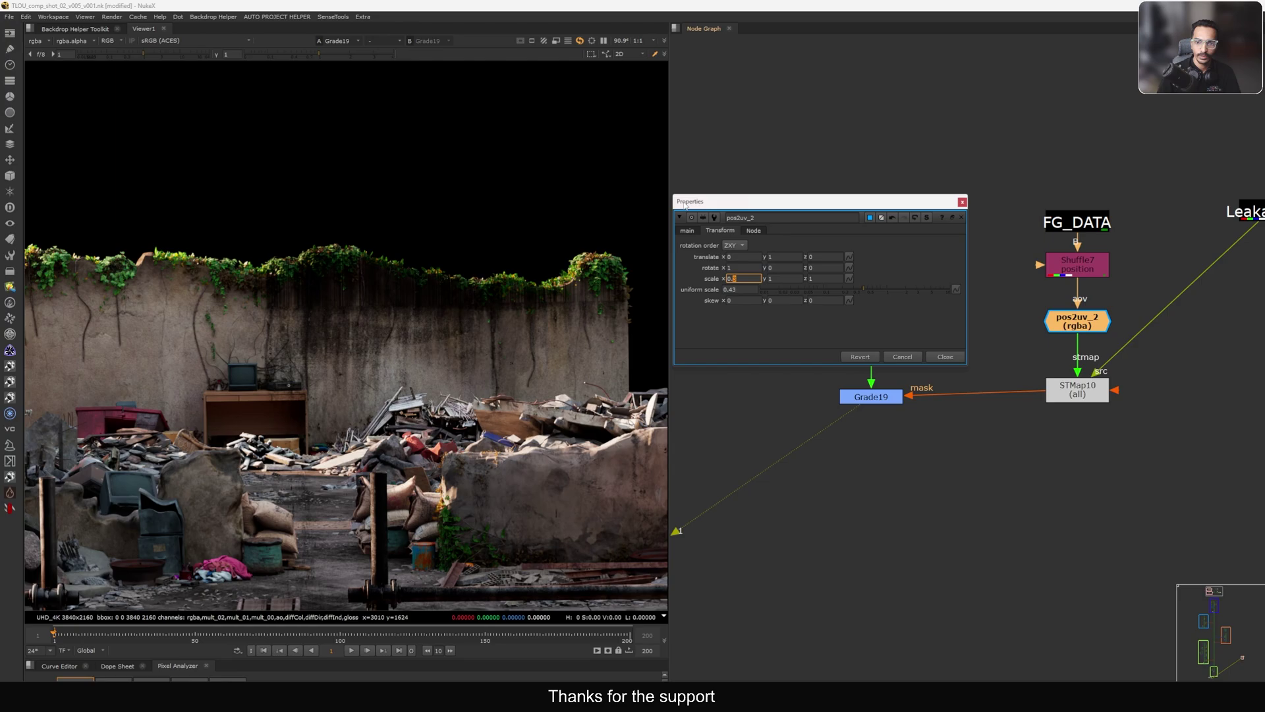
- Adjust the pos2uv node's Y translation to shift the leakage vertically on the wall
key(Up)
key(Up)
key(Up)
key(Up)
key(Up)
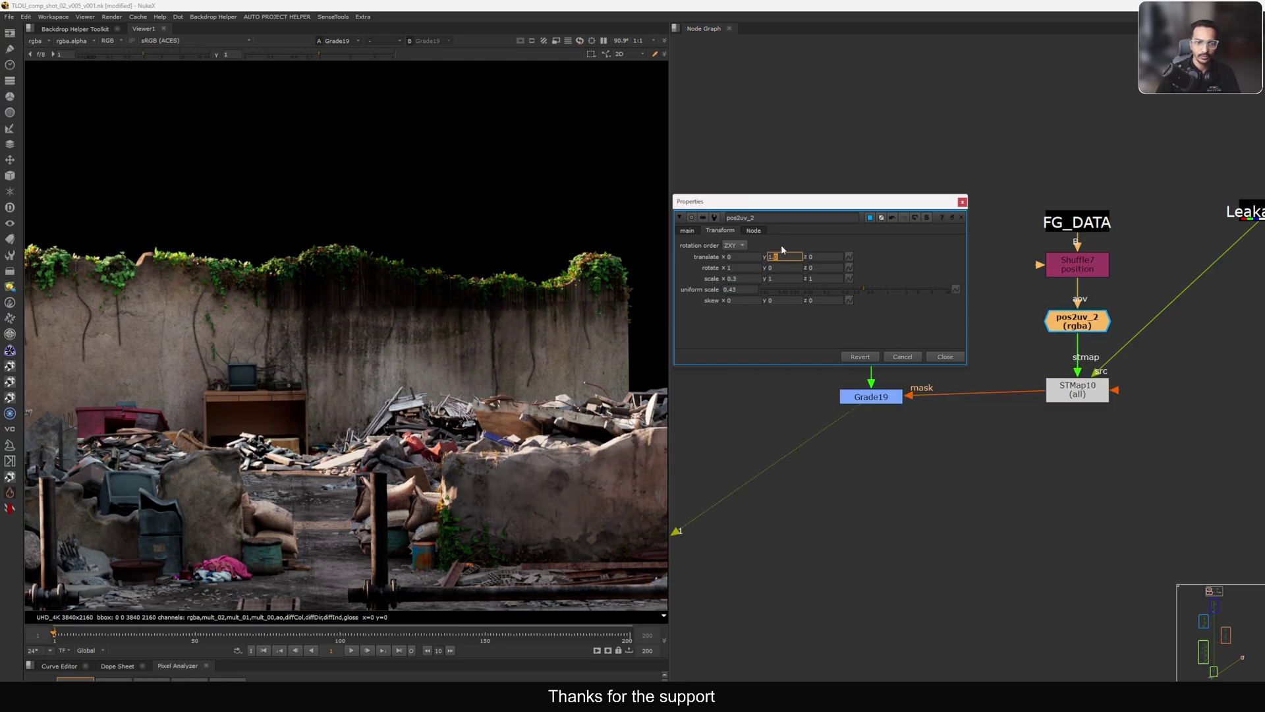
key(Up)
key(Down)
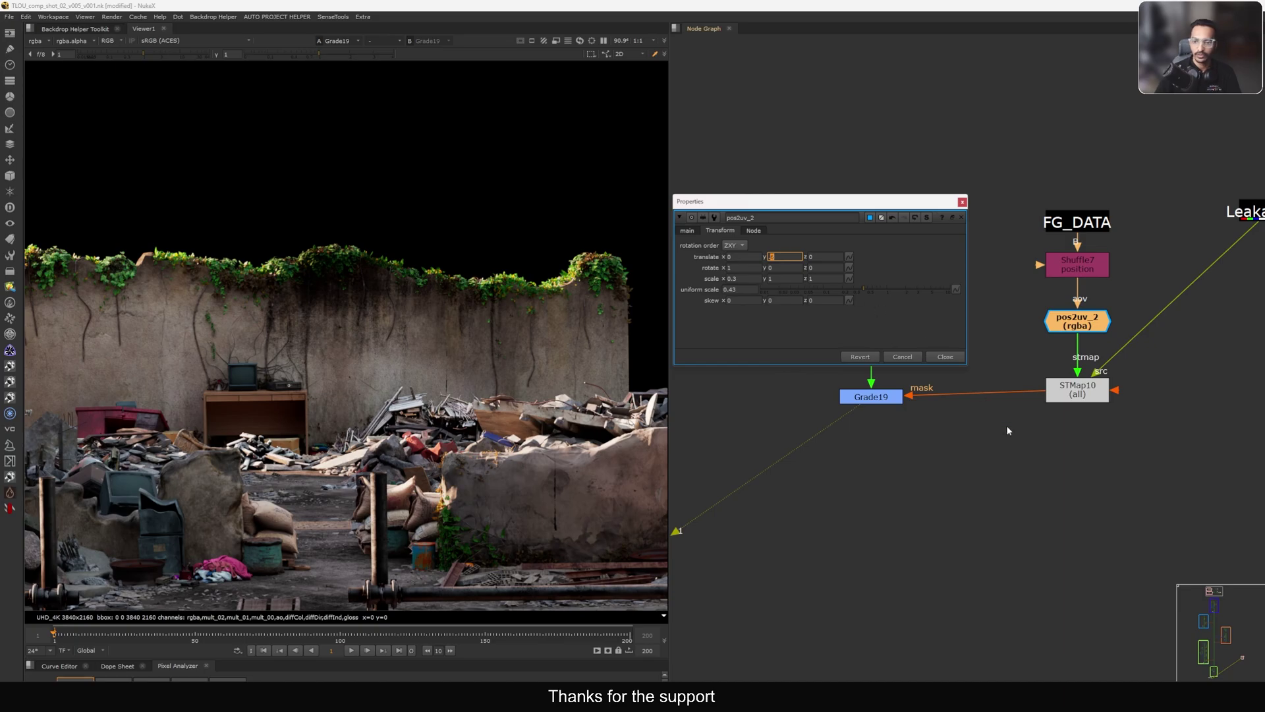
click(944, 356)
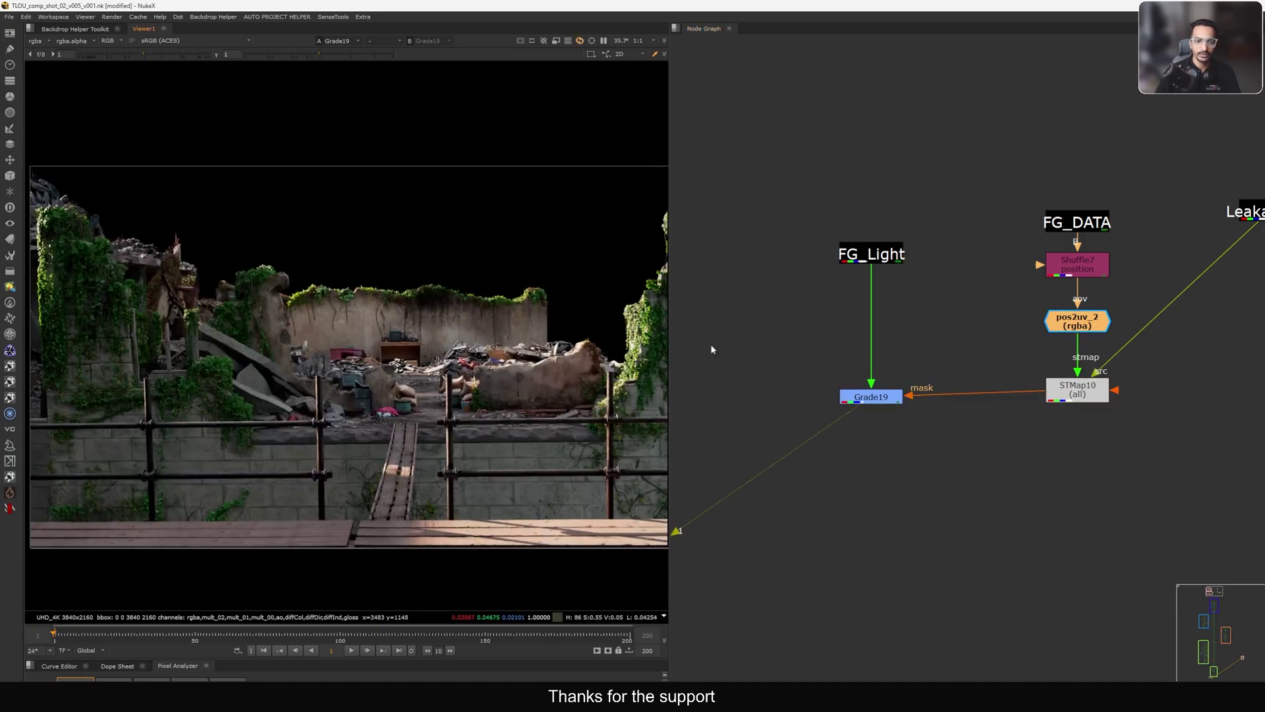
- Compare the STMap10 leakage mask with the Grade19 result on the building wall, including the alpha channel
scroll(881, 359, down, 2)
scroll(870, 362, up, 2)
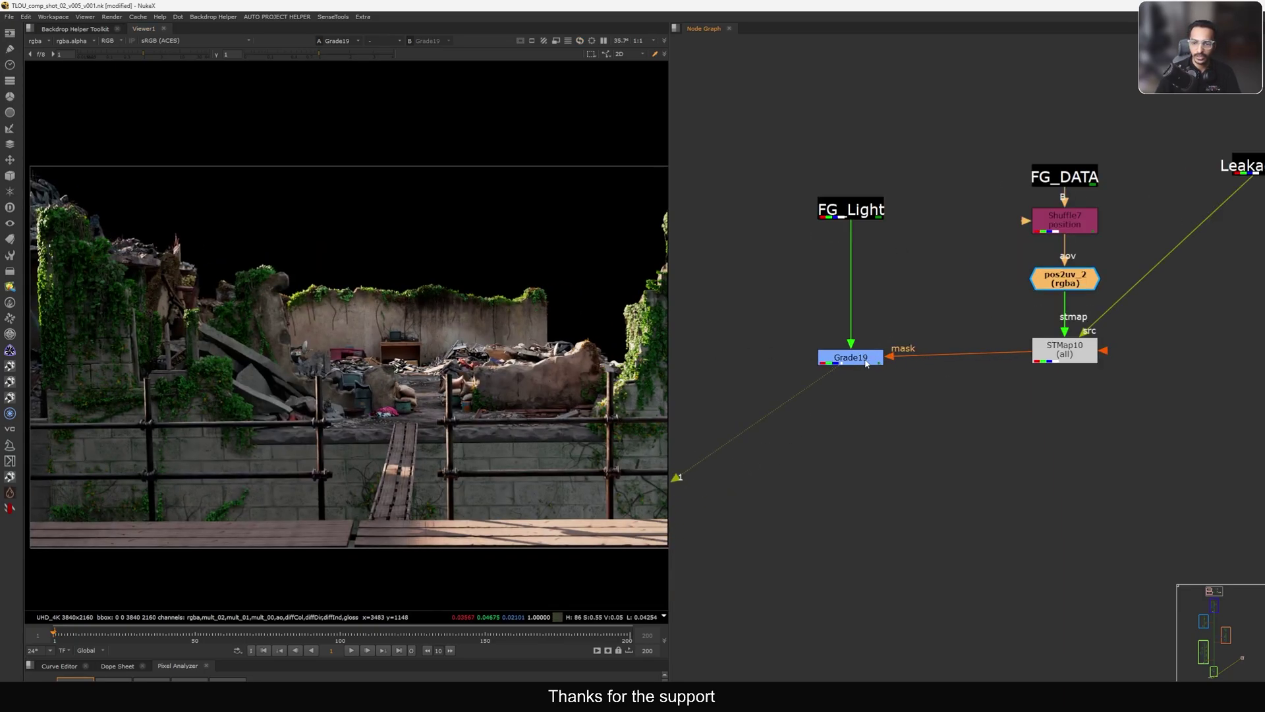
click(1064, 350)
key(1)
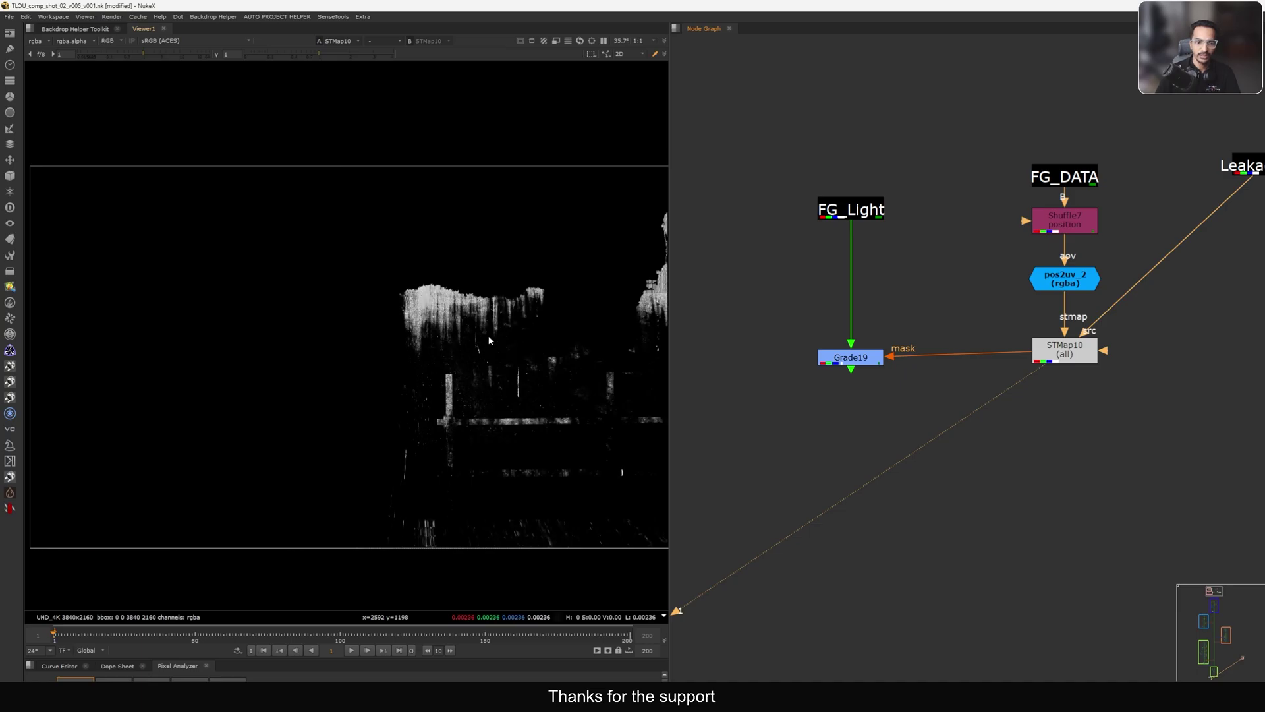
click(851, 357)
key(1)
key(a)
key(a)
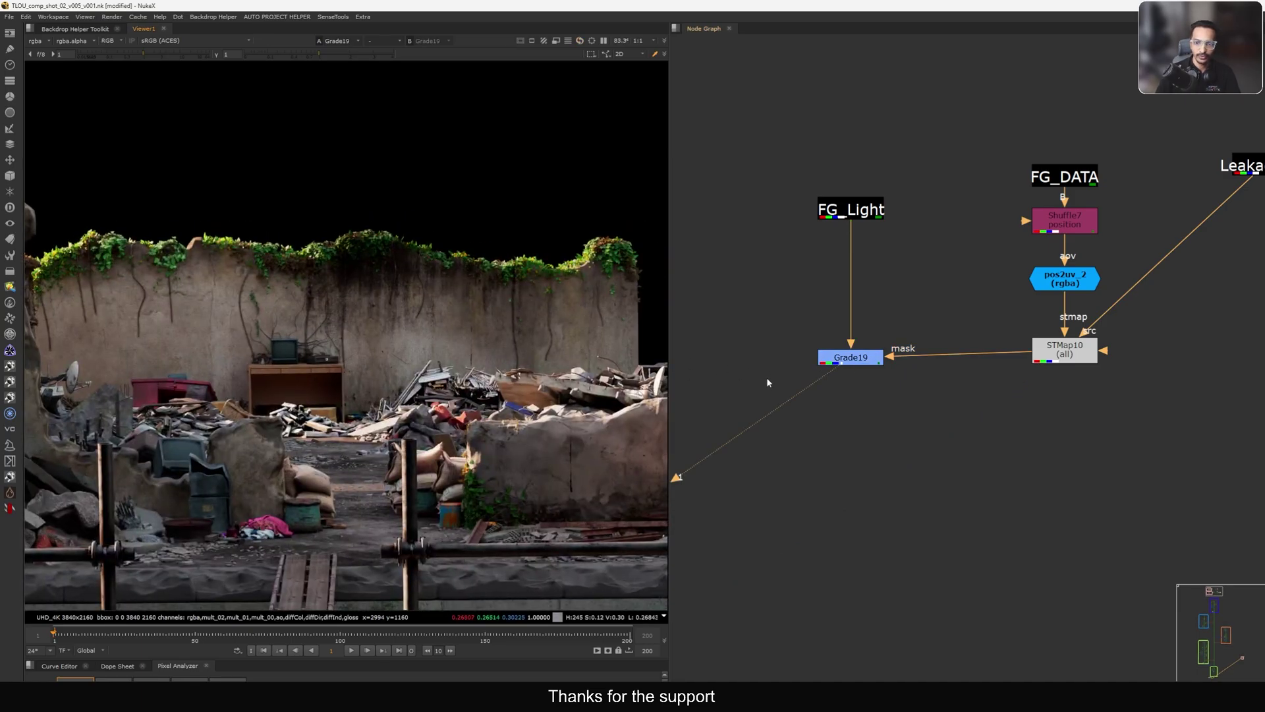
- Move the STMap10 node slightly lower in the graph and delete the Grade19 node
double_click(851, 357)
double_click(789, 348)
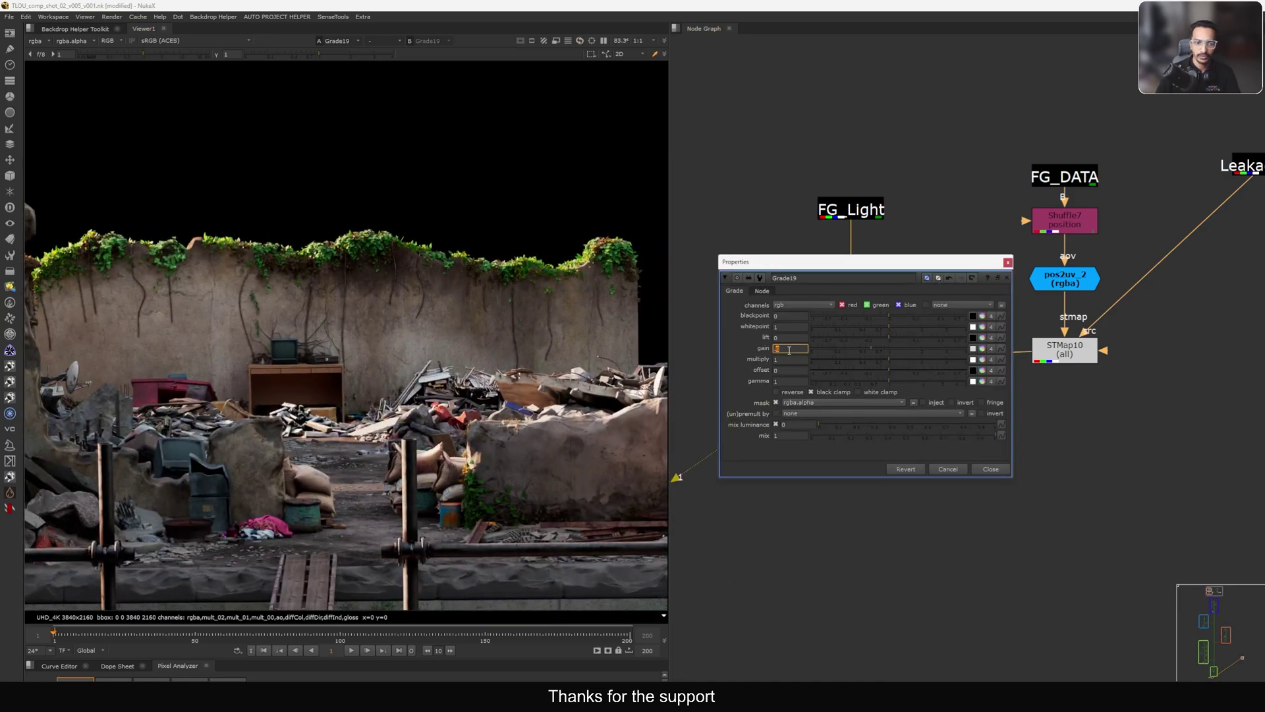
click(989, 468)
middle_drag(998, 381, 933, 425)
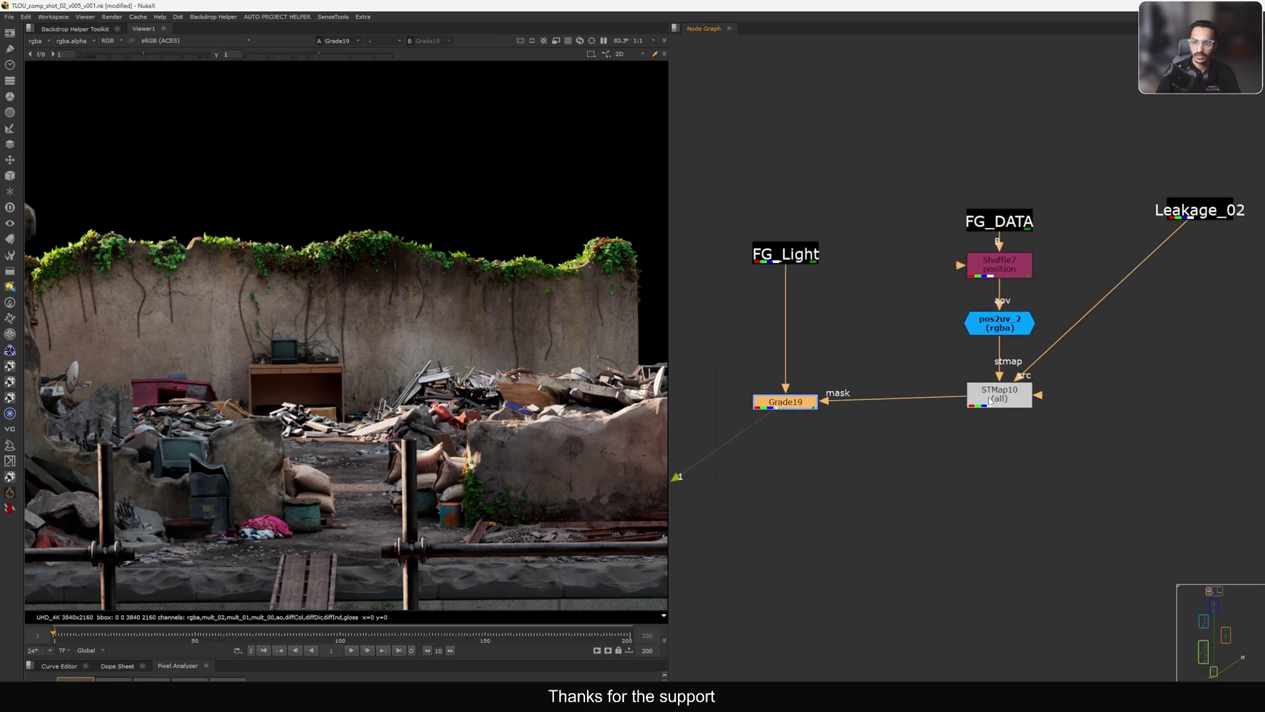
drag(995, 395, 995, 406)
click(766, 405)
key(Delete)
- Add a Merge node with FG_Light as its A input and STMap10 as its B input
click(822, 407)
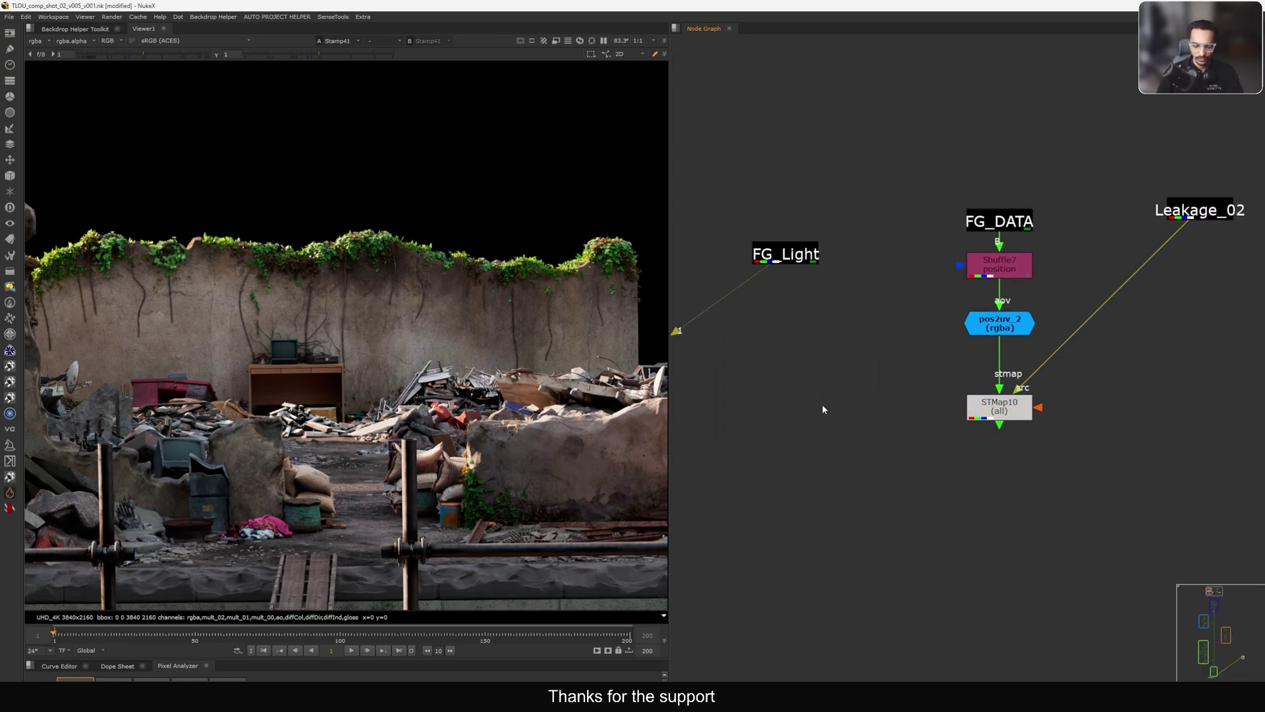
key(m)
click(965, 305)
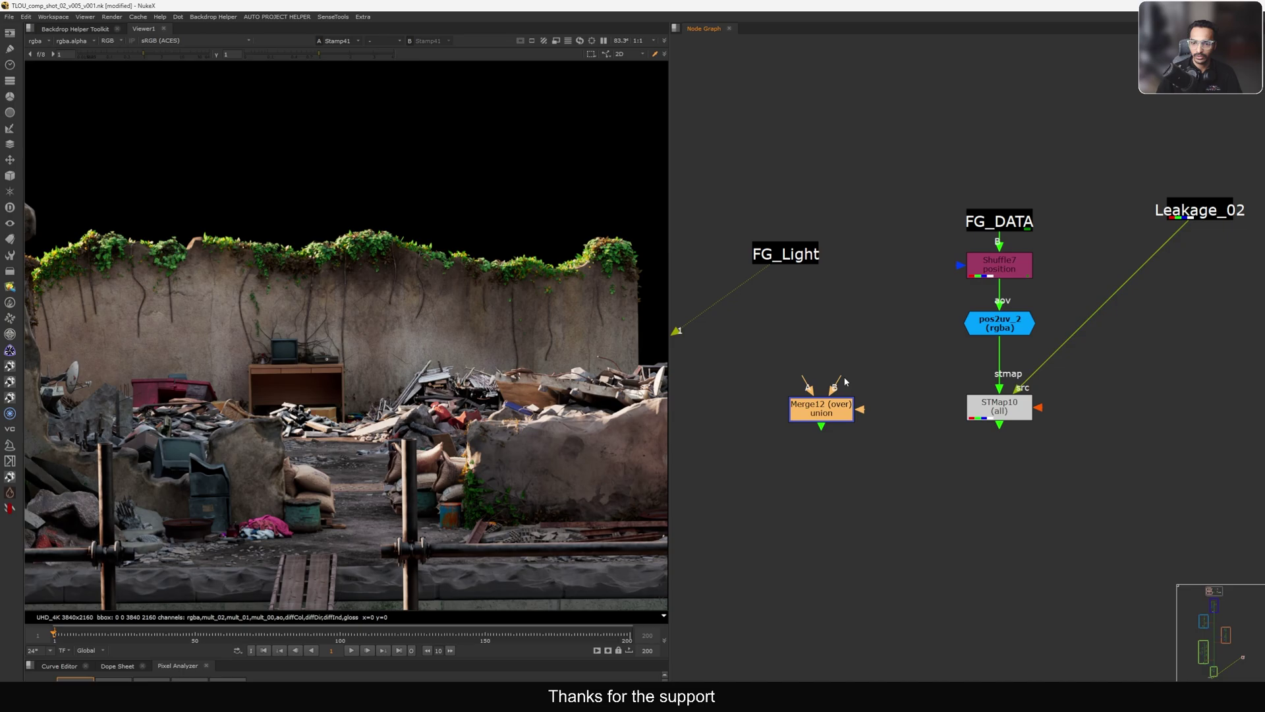
drag(846, 381, 985, 412)
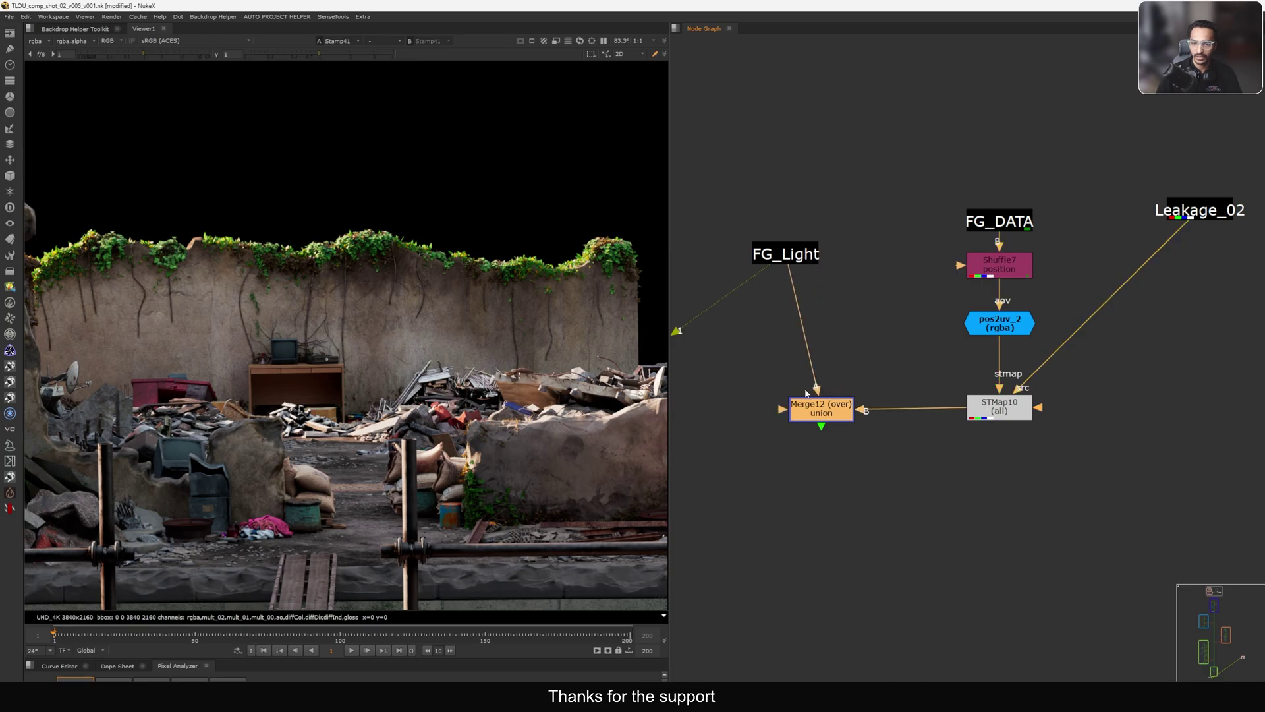
- Set the new Merge node's operation to multiply
double_click(817, 407)
click(745, 346)
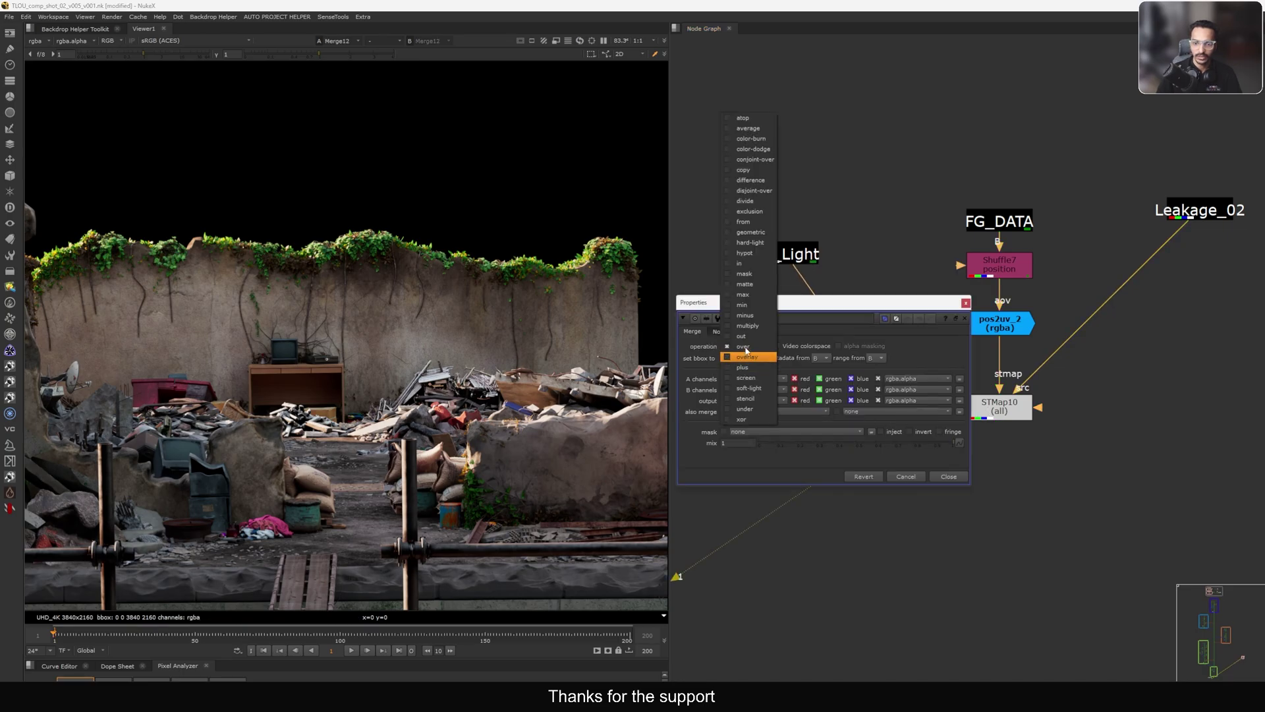
click(747, 326)
click(949, 476)
- Add a second Merge set to over, with FG_Light as B and the multiply Merge as A, and view it
click(819, 438)
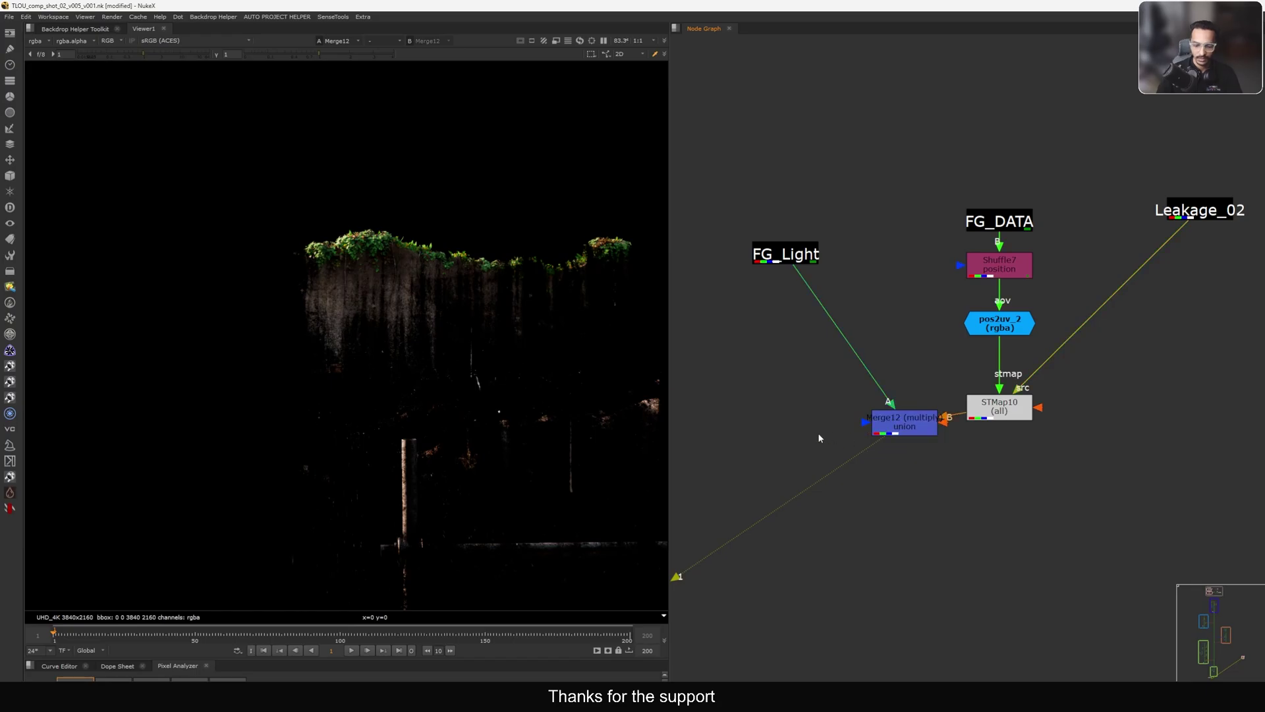
key(m)
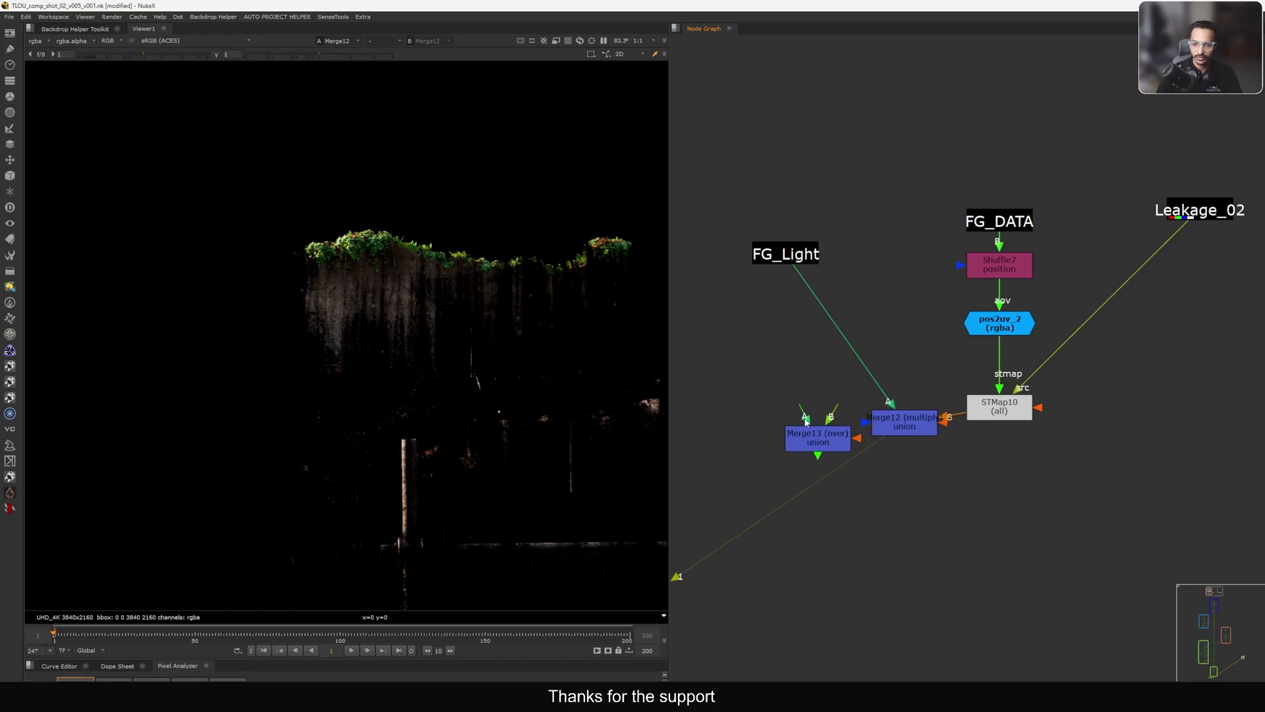
drag(805, 422, 780, 415)
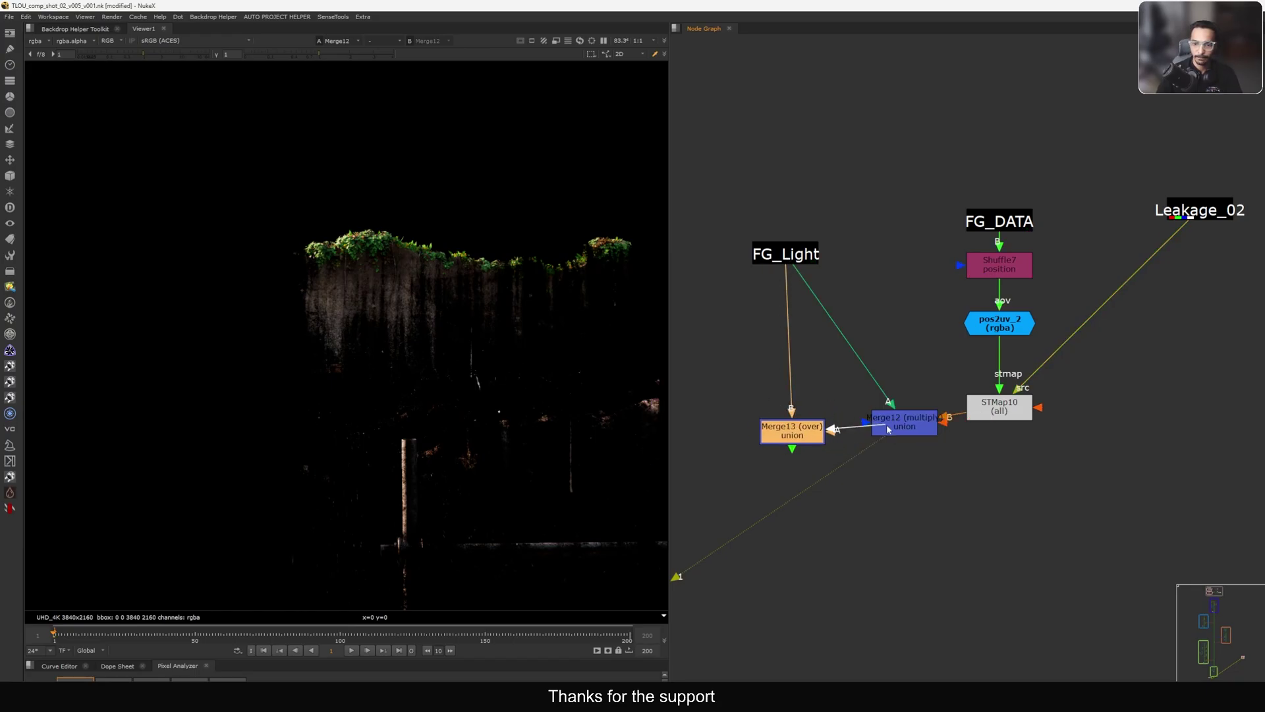
drag(887, 426, 887, 425)
drag(807, 434, 797, 524)
key(1)
click(819, 527)
middle_drag(816, 528, 821, 493)
drag(807, 496, 810, 504)
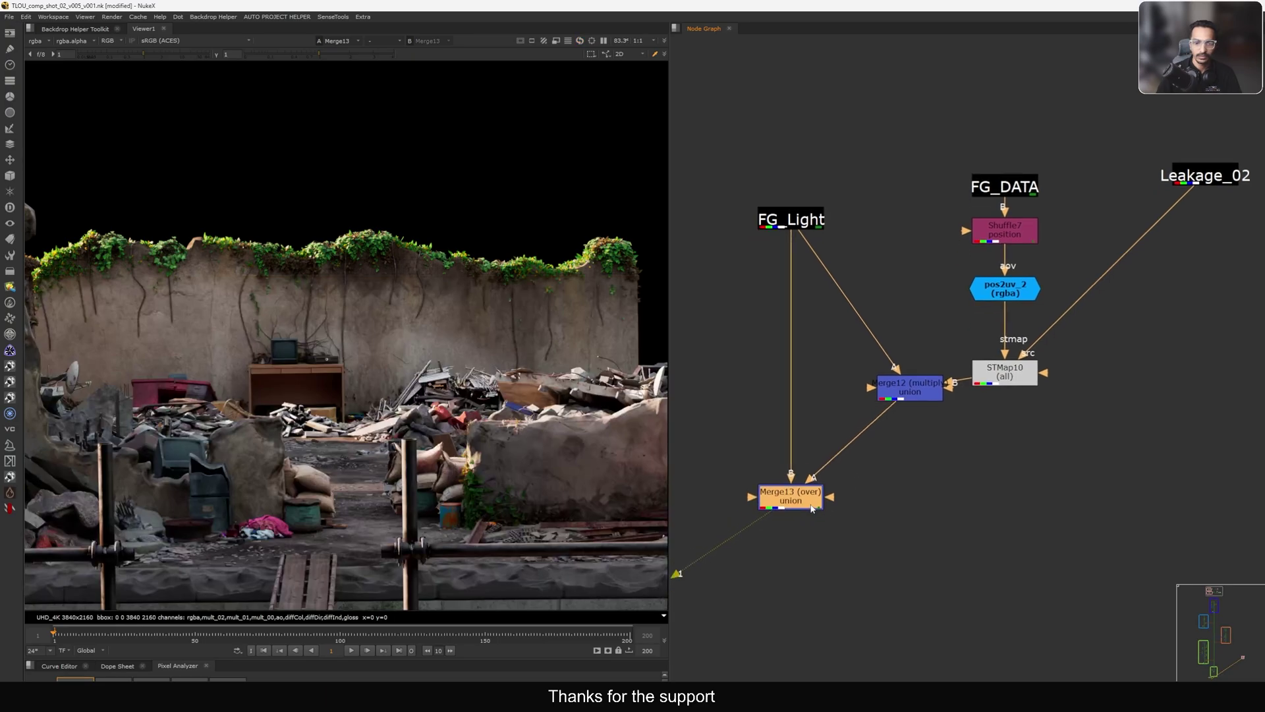
- Add a Grade node after the multiply Merge and set its gain to 0.2 to darken the leakage
click(903, 392)
key(g)
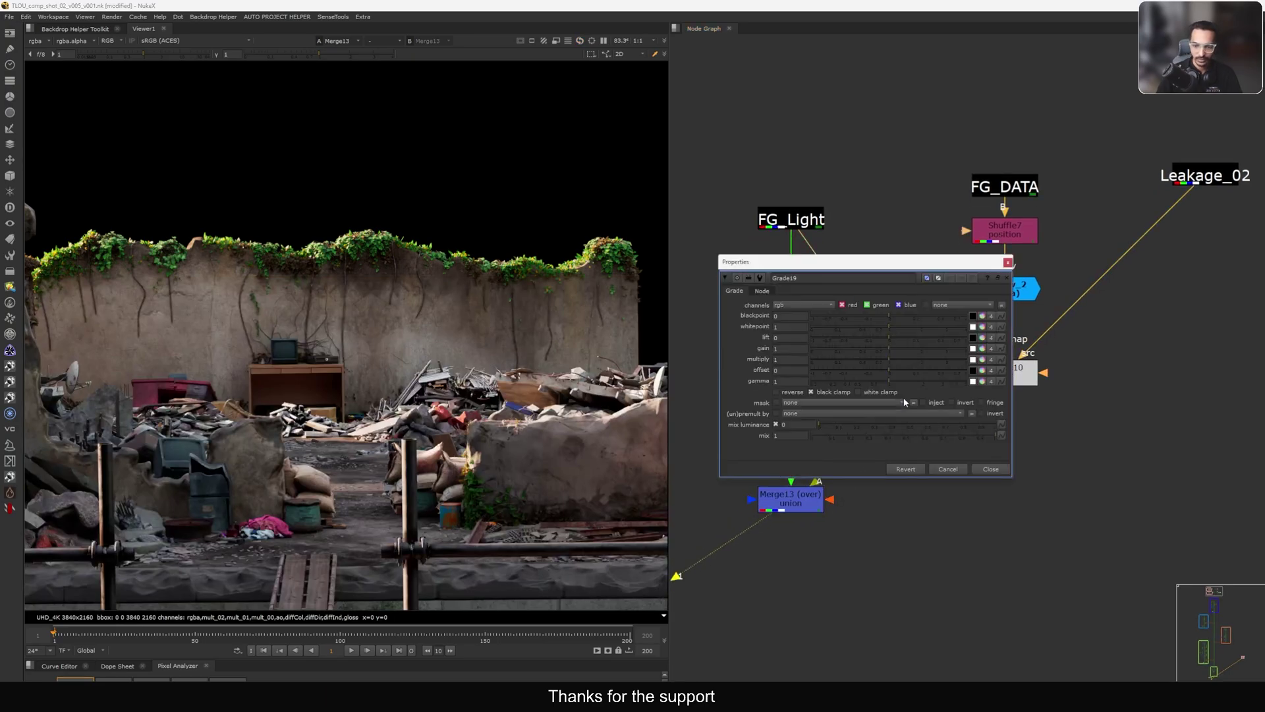
click(785, 348)
key(Up)
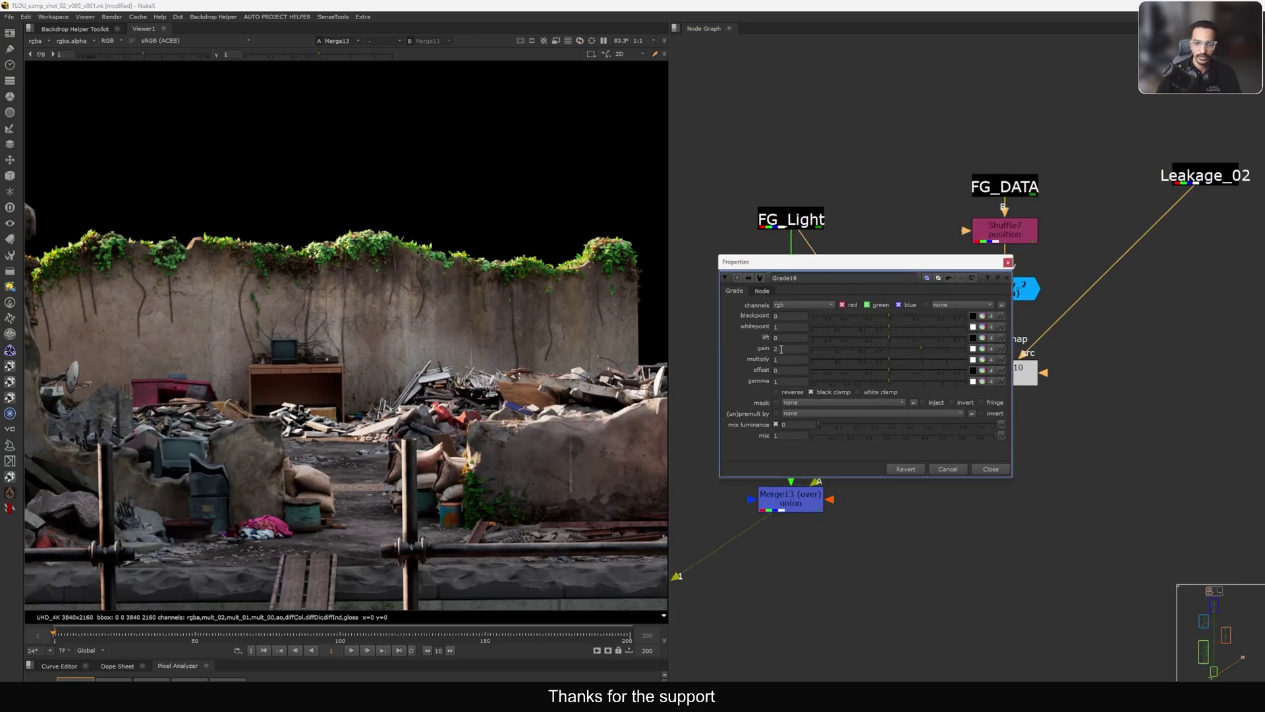
key(Return)
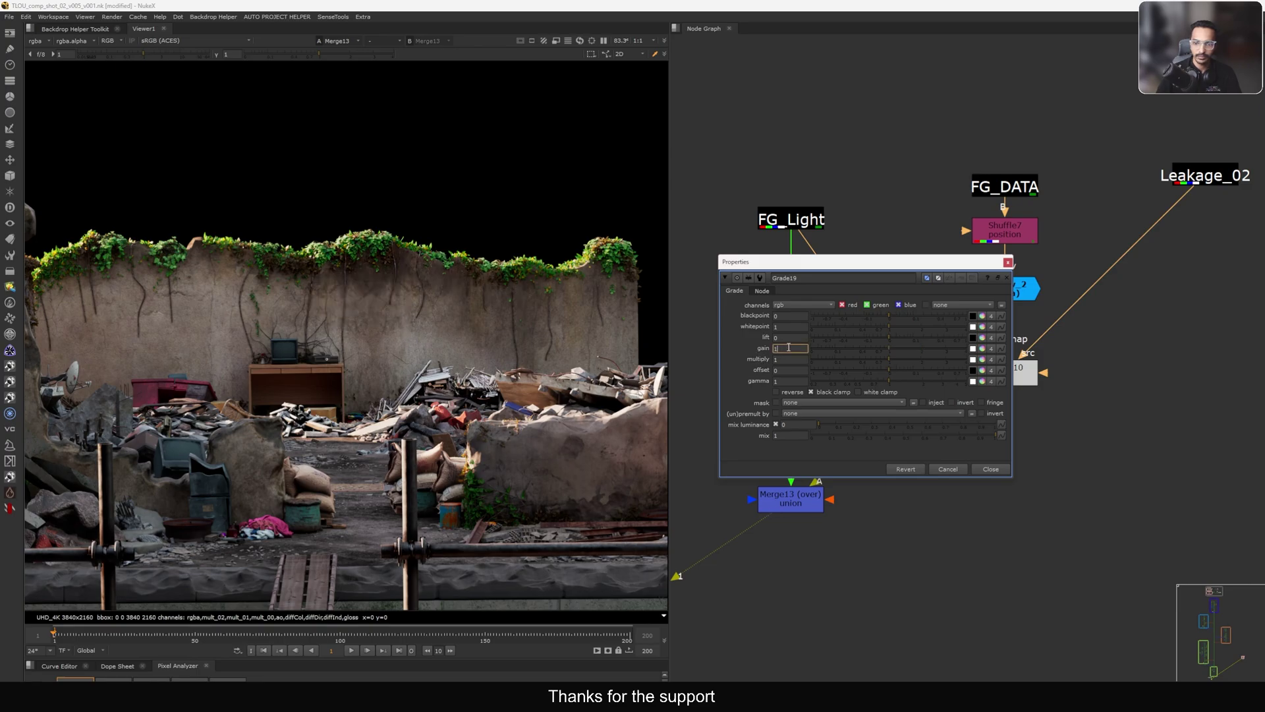
key(BackSpace)
text(.2)
key(Return)
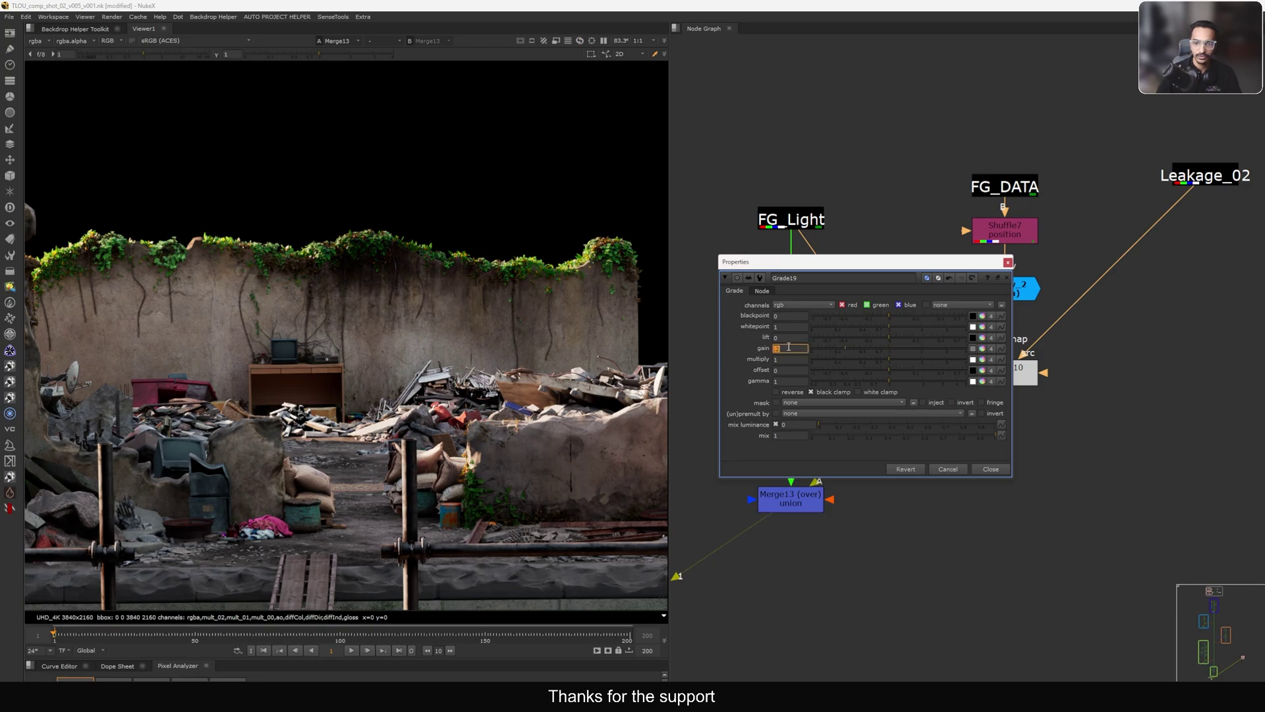
- Set the Grade node's gain to 2 to brighten the leakage and close its properties
text(2)
key(Return)
click(980, 469)
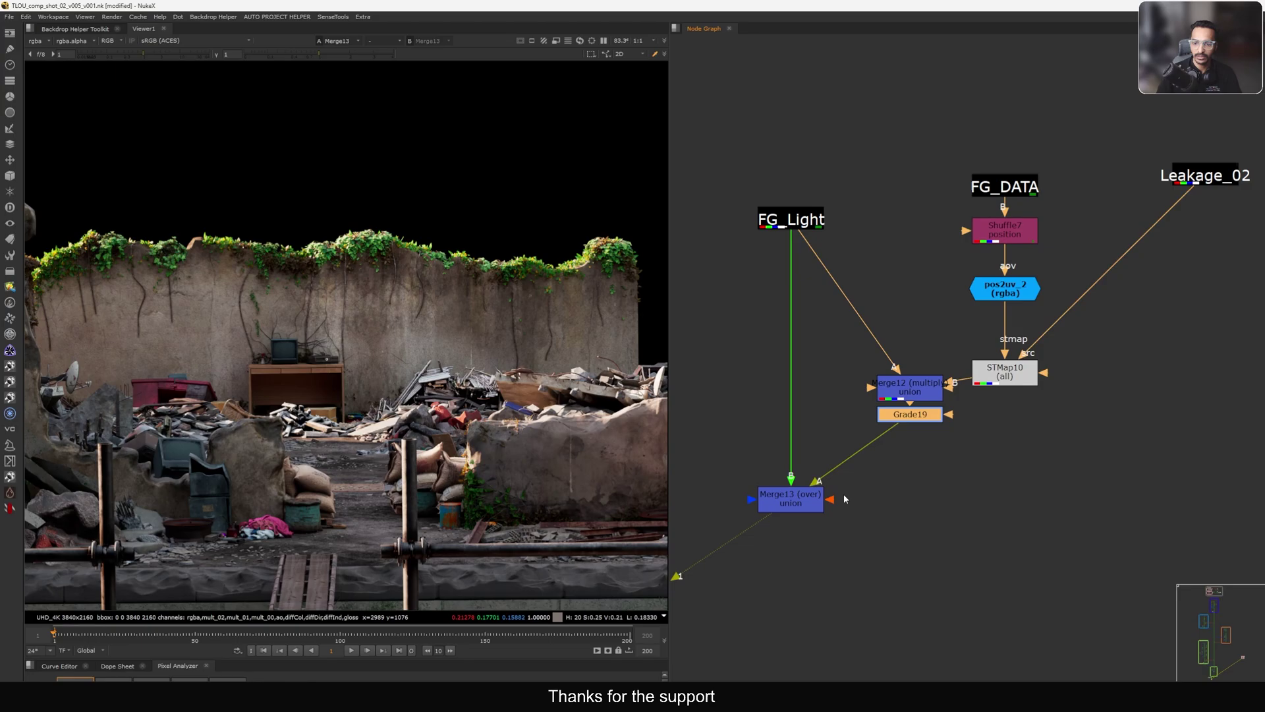
- Examine the graded leakage by itself, and compare it with the over Merge around the ivy and the wall's upper edge
key(1)
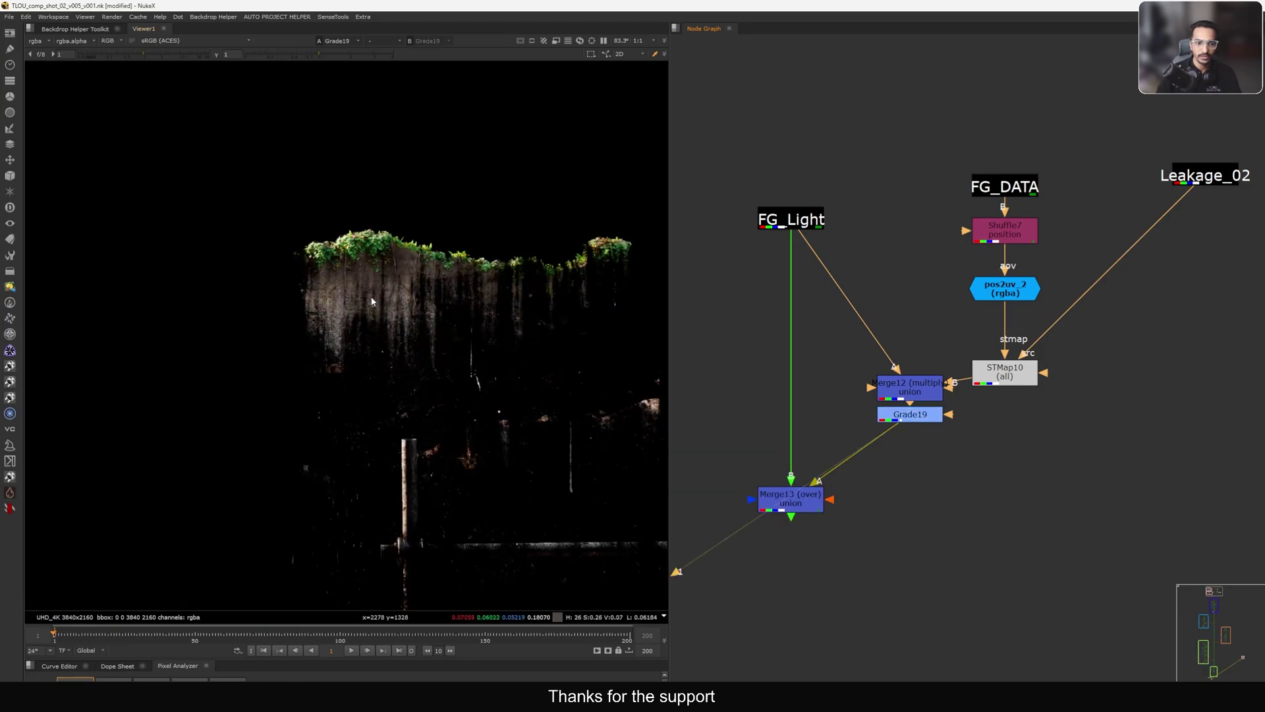
scroll(369, 301, up, 3)
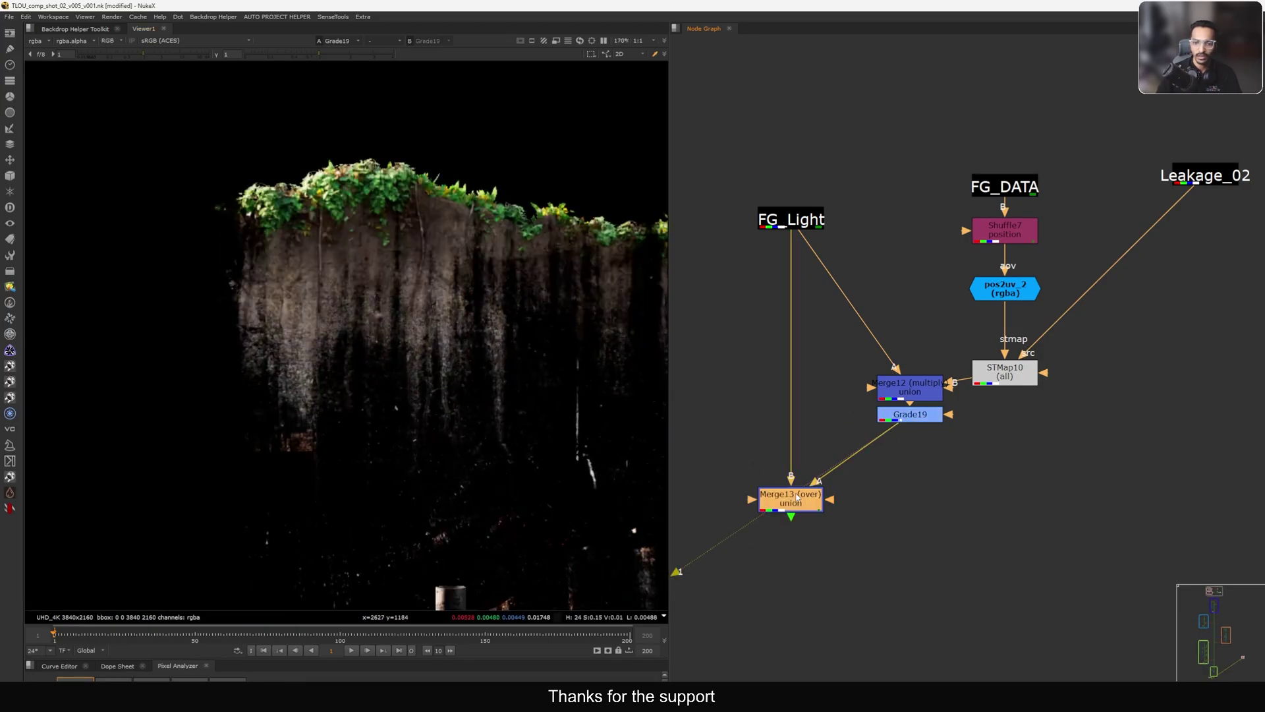
key(1)
click(815, 489)
scroll(367, 288, up, 3)
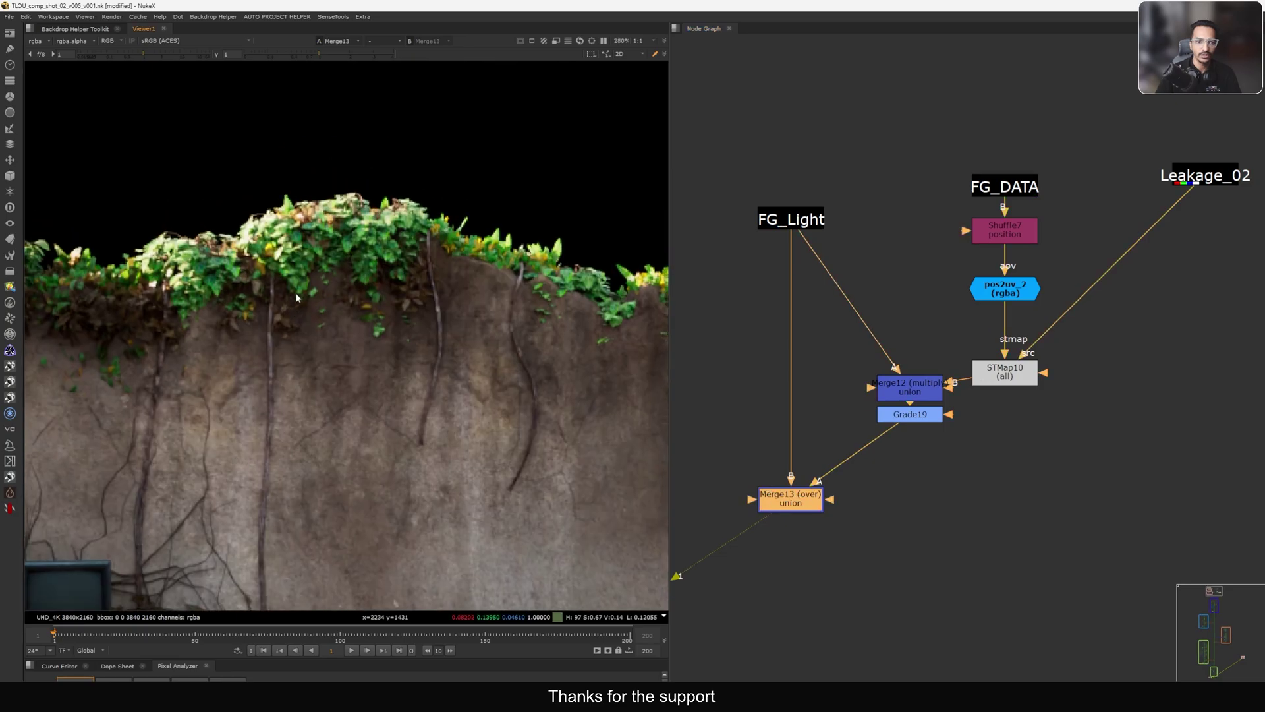
scroll(369, 288, down, 5)
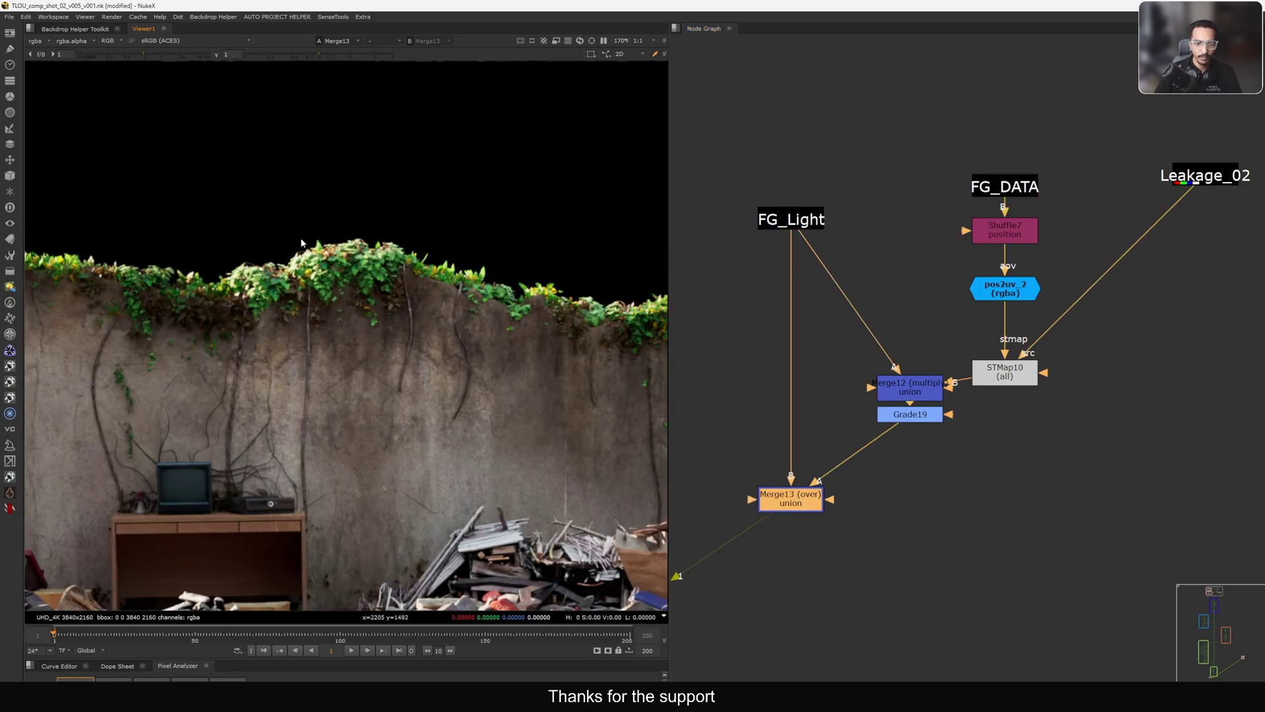
scroll(880, 369, down, 4)
scroll(888, 304, up, 4)
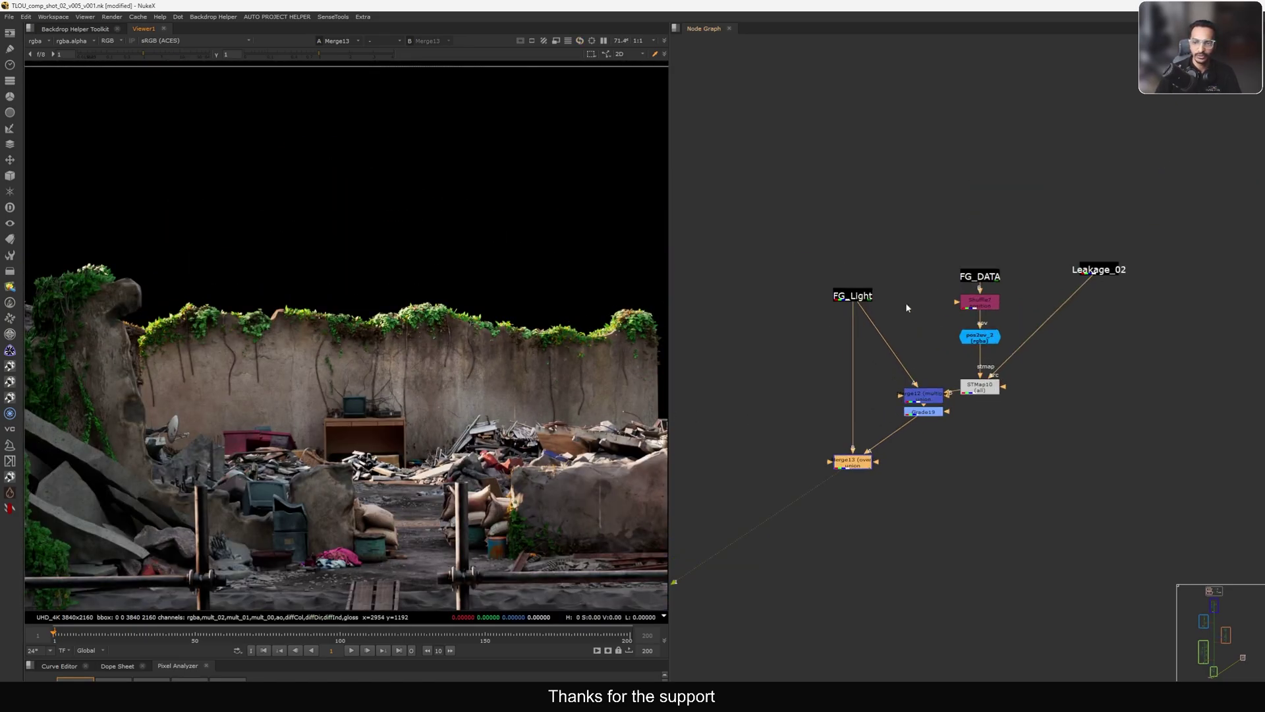
- View FG_DATA and add a Cryptomatte node beside it
click(1000, 270)
key(1)
click(930, 302)
key(Tab)
text(crp)
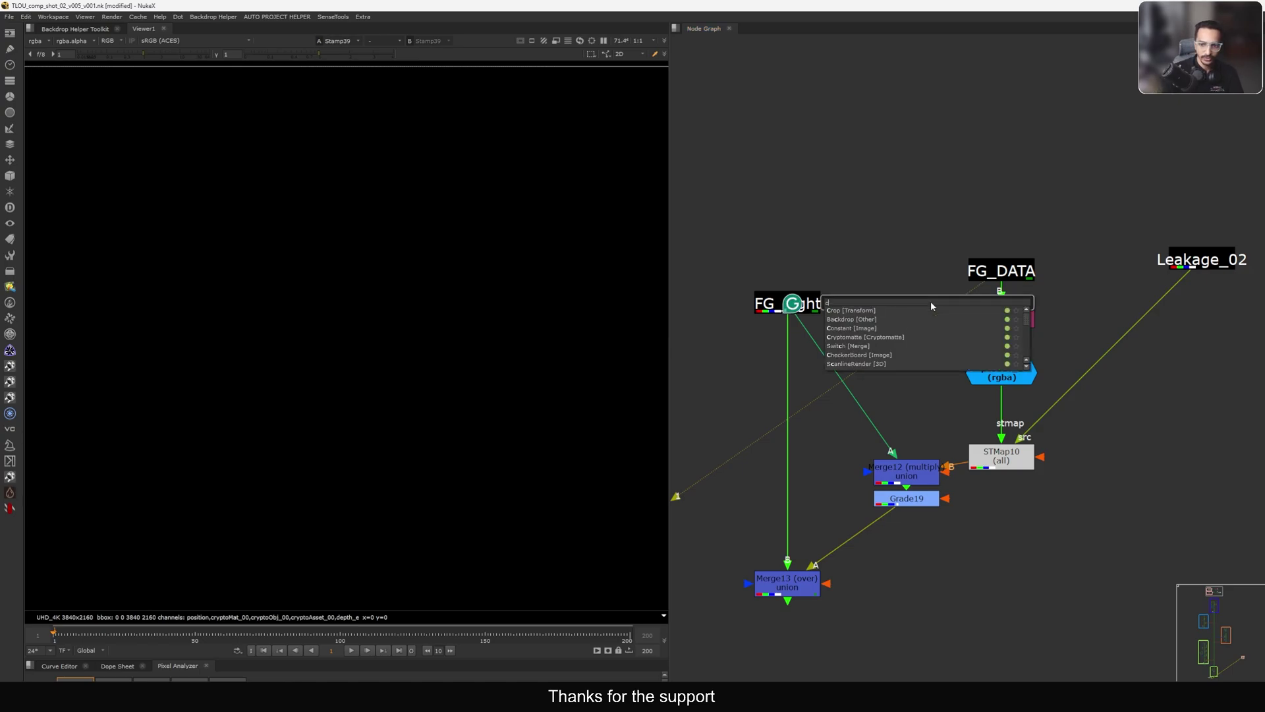
key(Down)
key(Down)
key(Down)
key(Return)
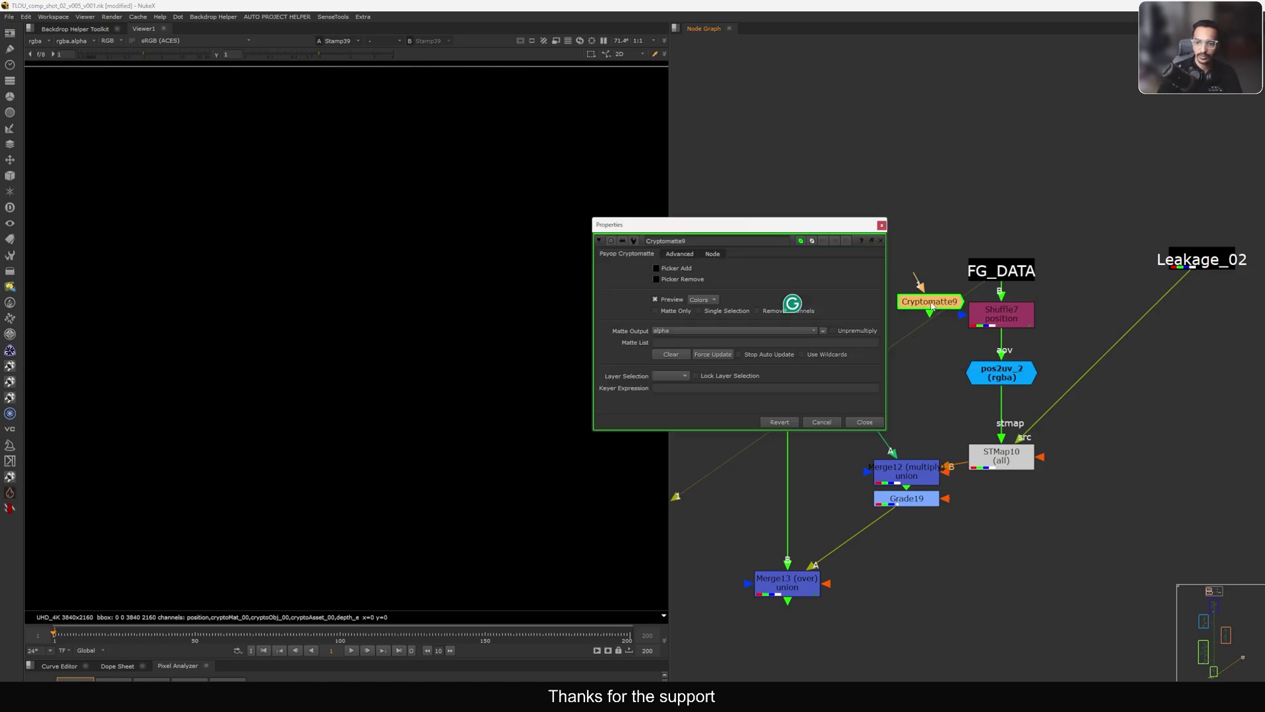
- Connect the Cryptomatte node to FG_DATA, view it, and place it clear of the STMap branch
scroll(929, 297, down, 5)
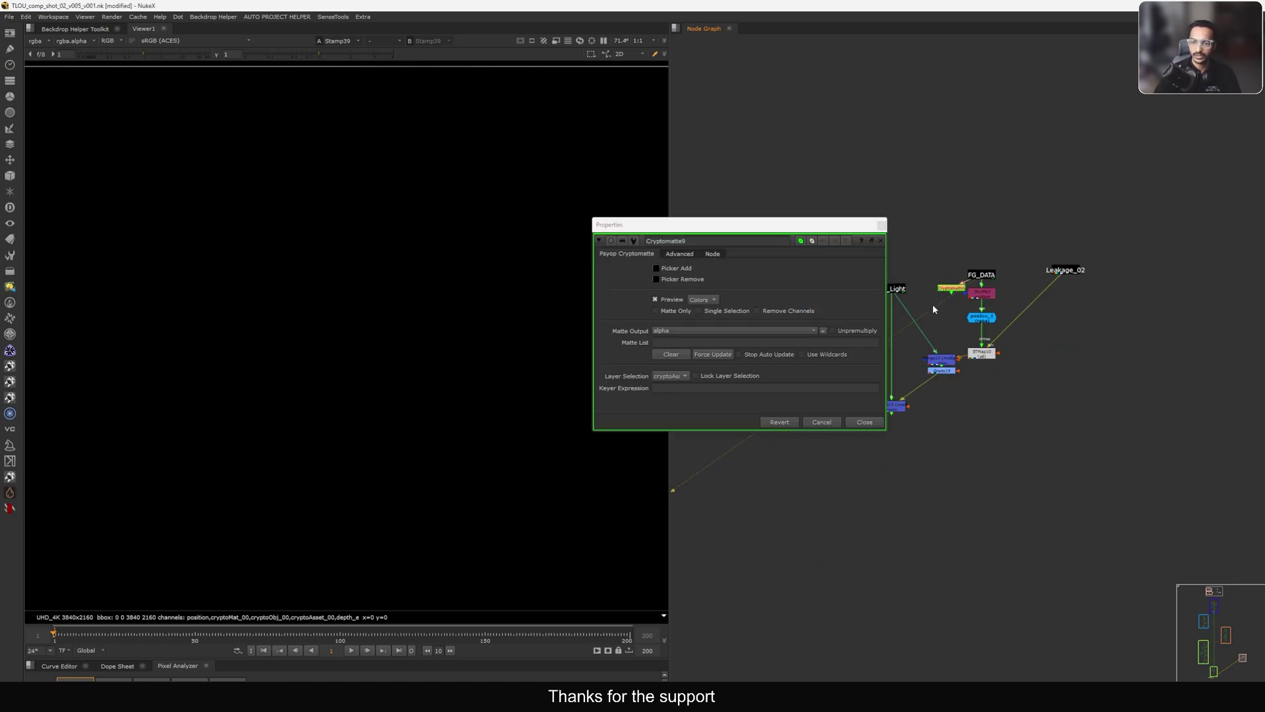
key(1)
drag(1011, 339, 1063, 386)
scroll(1066, 404, up, 3)
scroll(407, 325, up, 3)
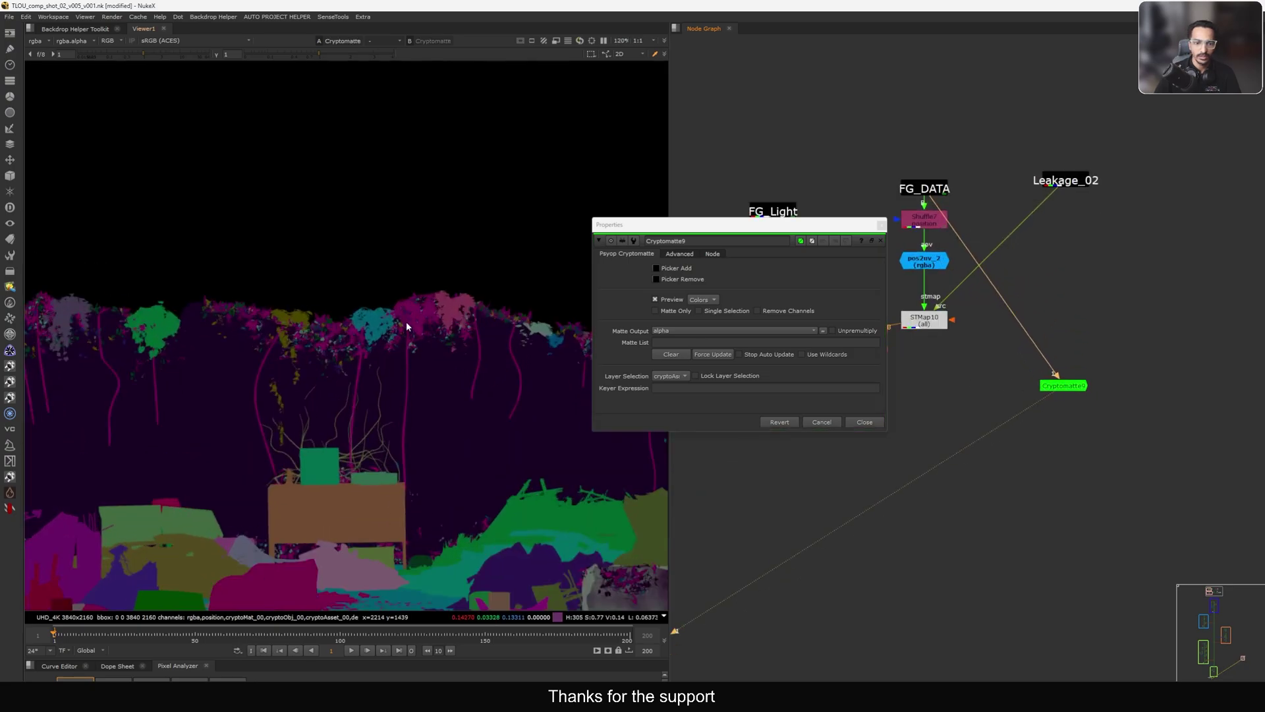
- Pick the Back_Wall asset as the Cryptomatte matte, close its properties and reposition the node
middle_drag(407, 325, 333, 312)
ctrl+click(477, 388)
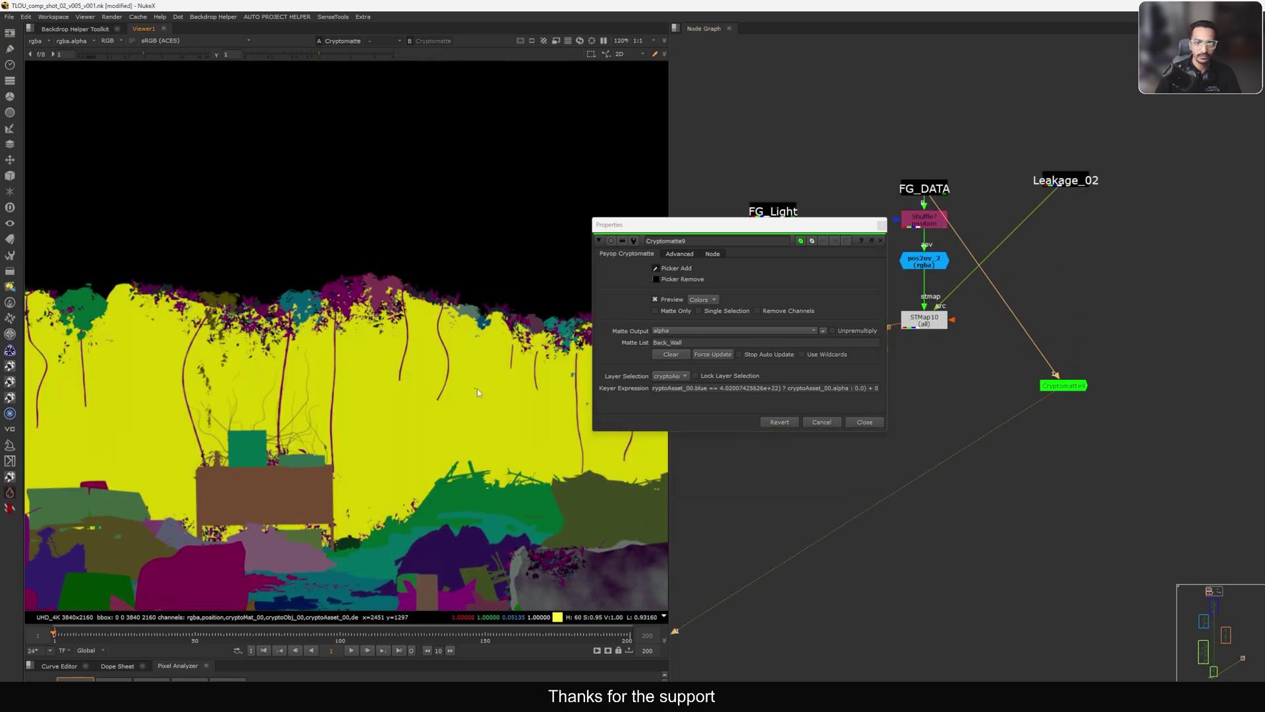
scroll(551, 407, down, 1)
click(864, 422)
scroll(954, 396, up, 2)
drag(1096, 382, 1118, 365)
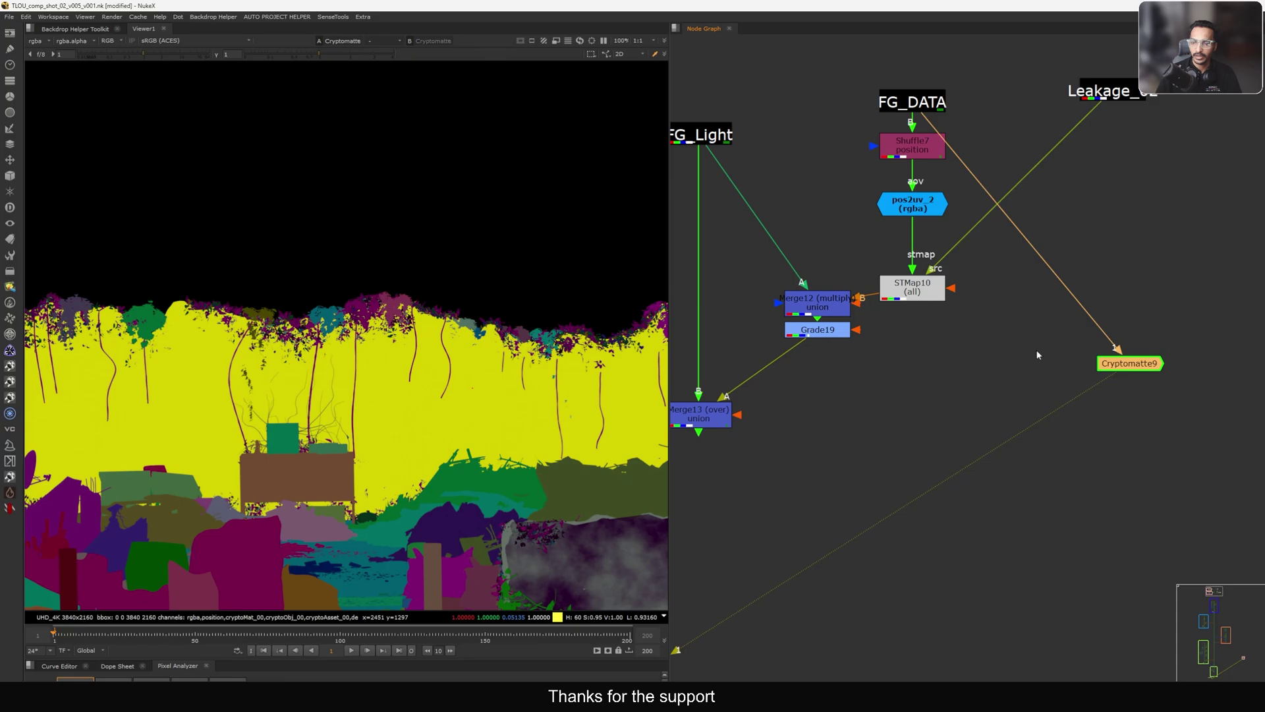
- Move STMap10's branch up and the multiply Merge with its Grade down to make room between them
scroll(958, 331, down, 2)
drag(929, 304, 929, 285)
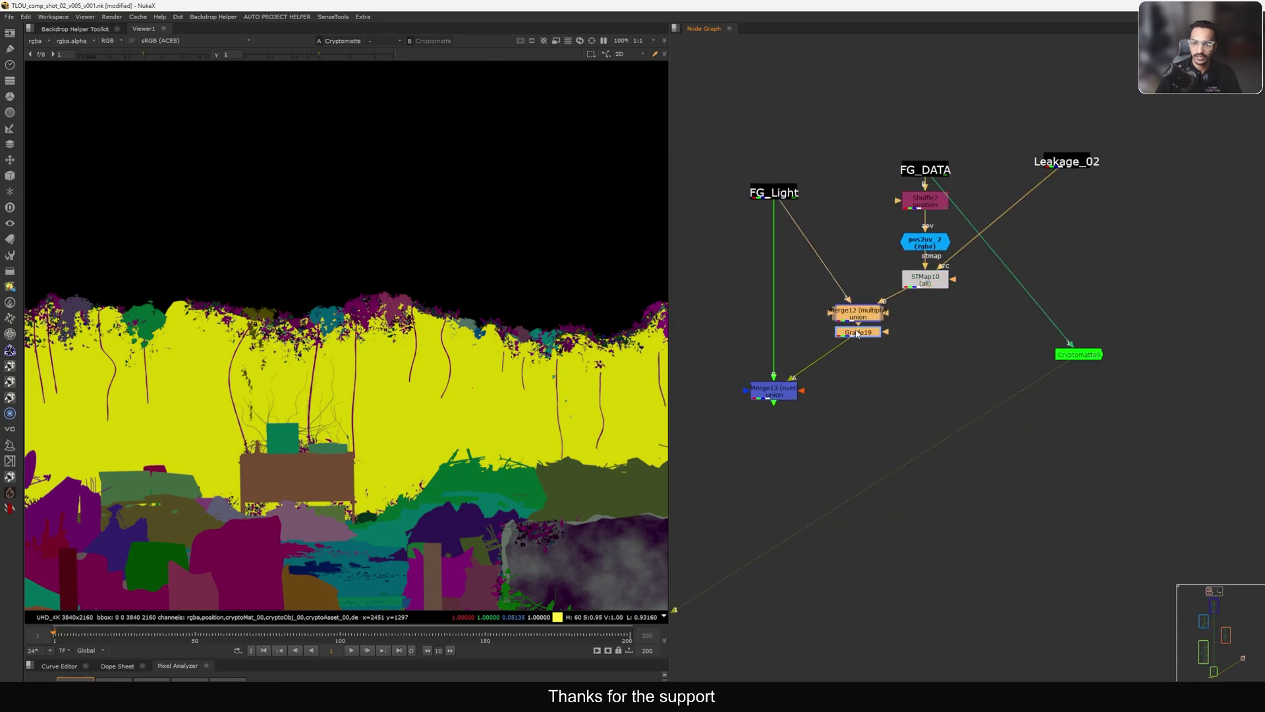
drag(856, 333, 860, 402)
click(919, 353)
scroll(924, 336, up, 2)
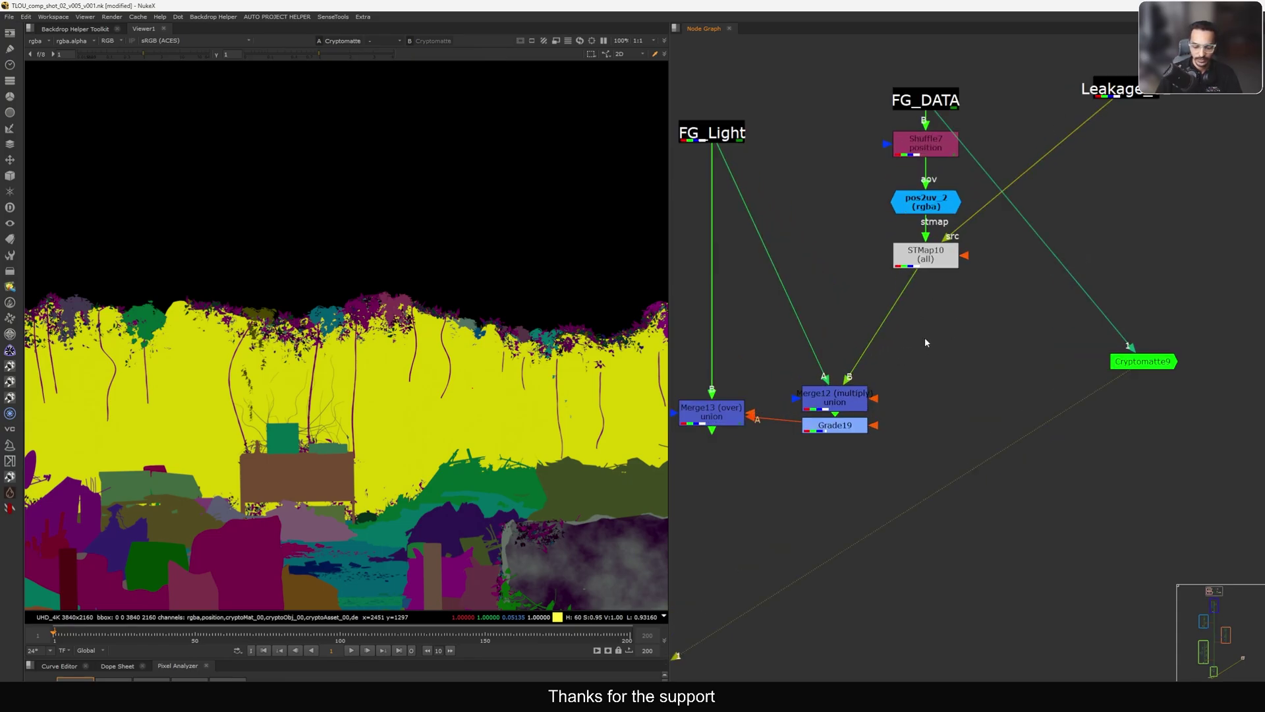
- Insert a new Merge node between STMap10 and the multiply Merge, and view it
key(m)
middle_drag(936, 357, 995, 380)
mouse_move(1001, 372)
mouse_down()
mouse_move(975, 354)
mouse_move(1002, 349)
mouse_up()
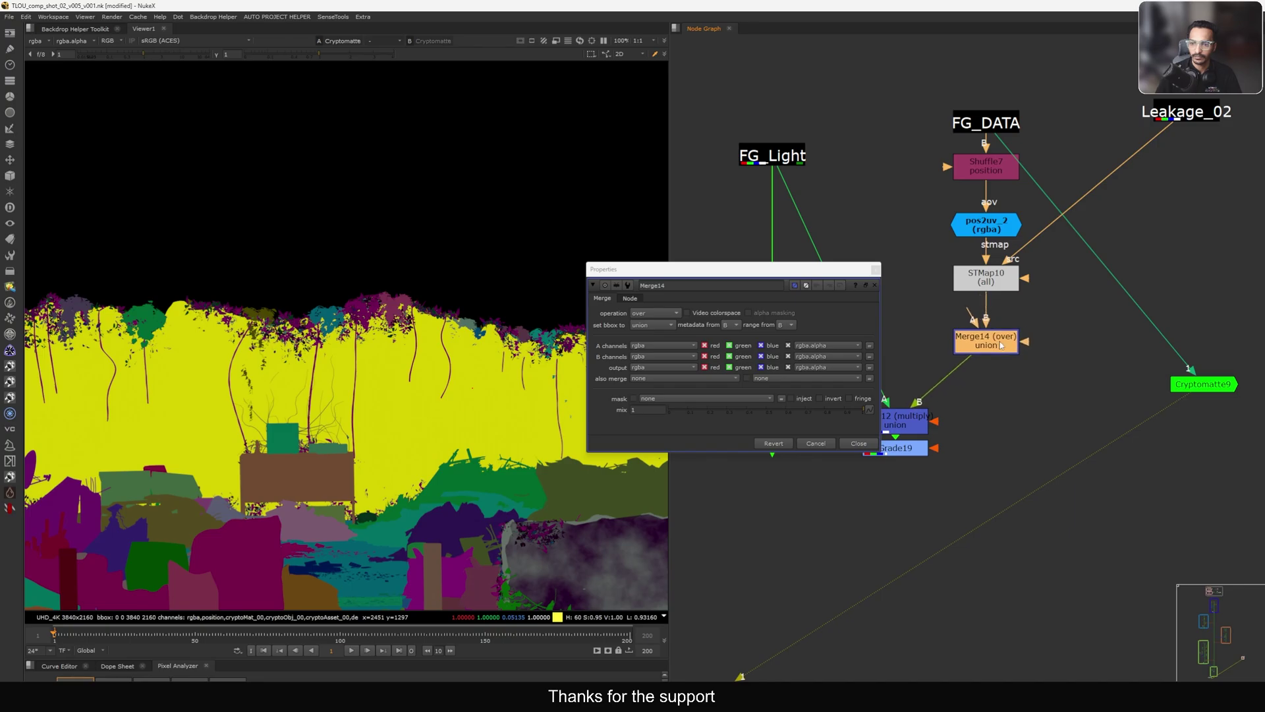
key(1)
click(1027, 379)
middle_drag(1028, 378, 986, 398)
- Connect the Cryptomatte to the new Merge's A input, set the operation to mask, and check its alpha
drag(1097, 399, 1159, 354)
click(663, 314)
click(662, 249)
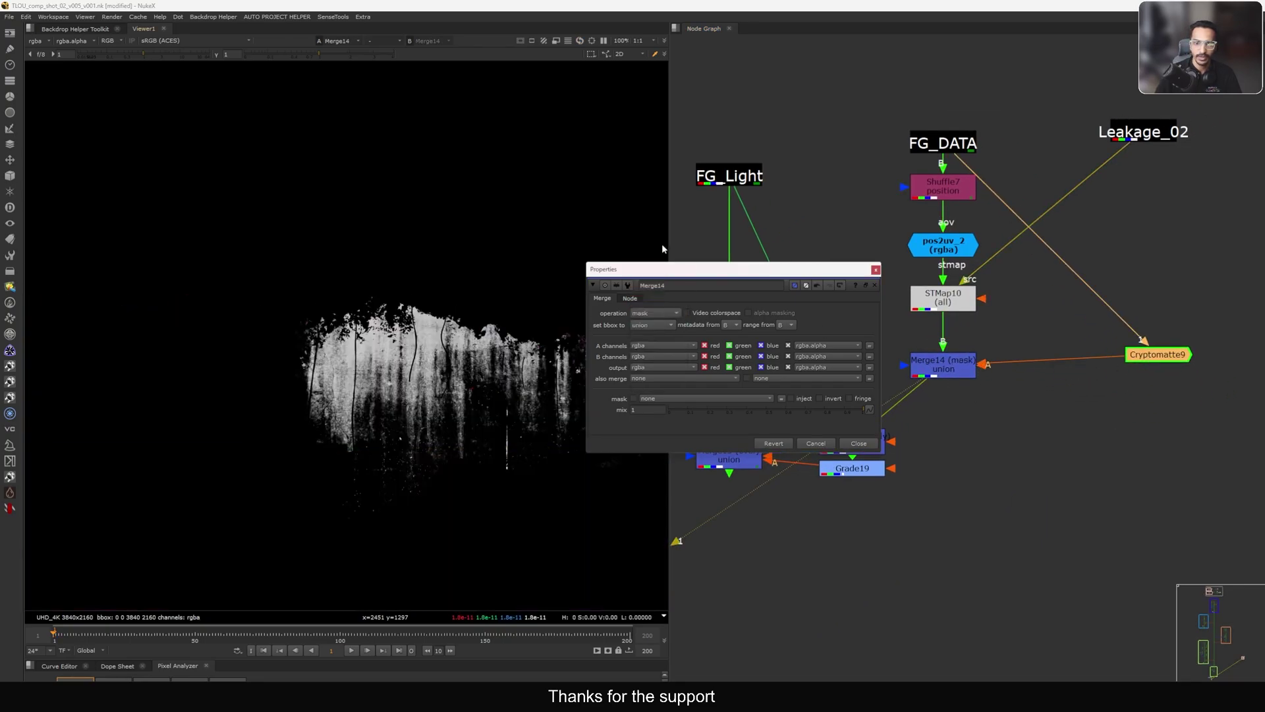
click(843, 446)
scroll(380, 361, up, 2)
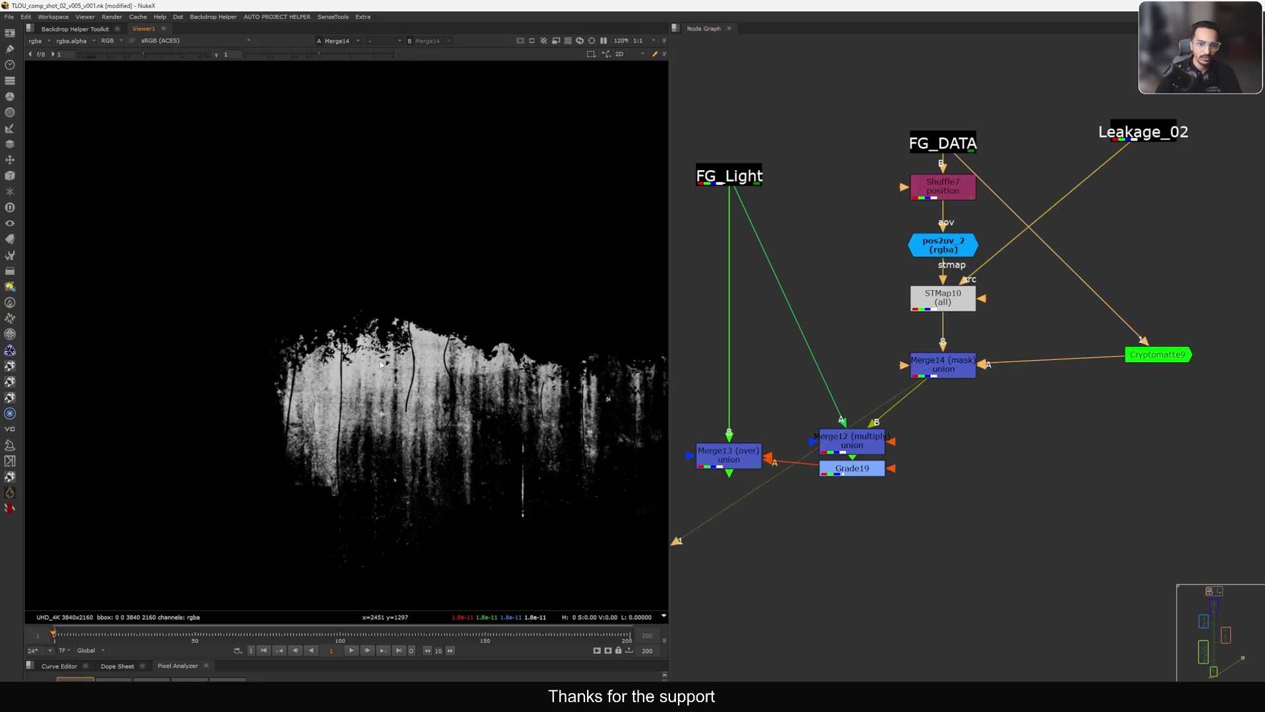
key(a)
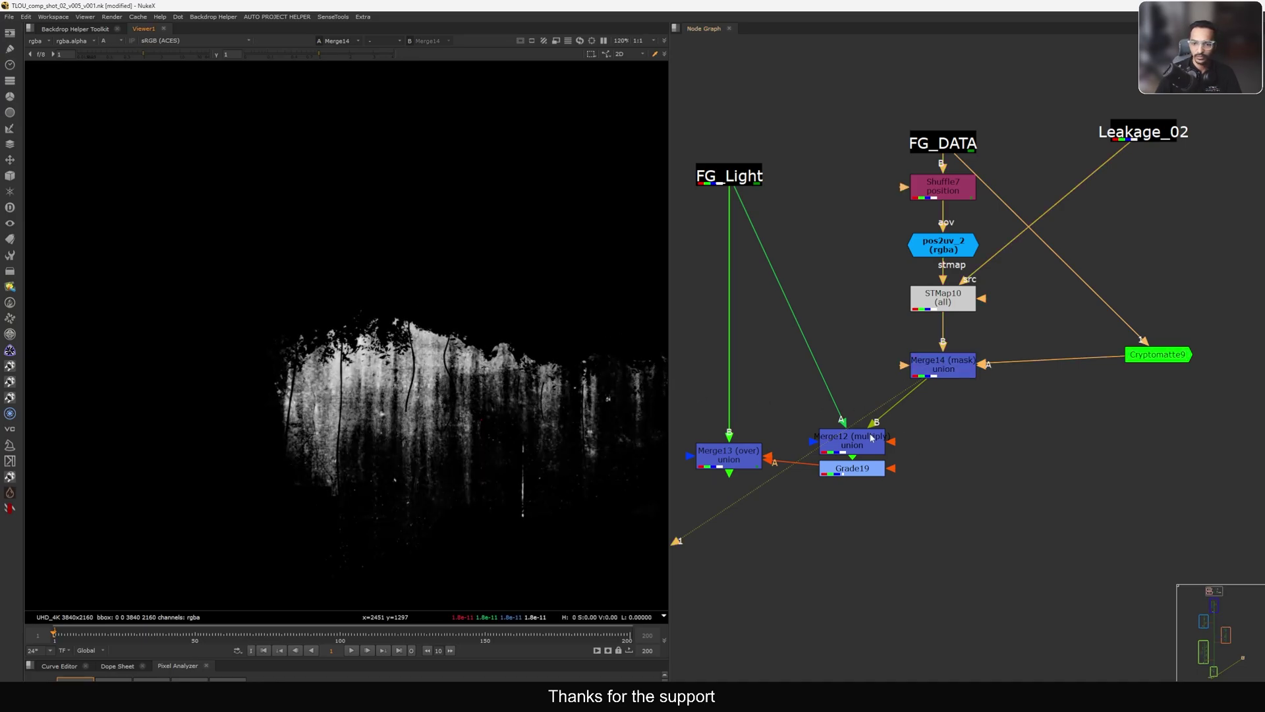
- Tidy the multiply and over Merge positions, and view the over Merge in full colour
drag(870, 437, 874, 415)
middle_drag(773, 470, 861, 418)
drag(813, 408, 812, 429)
key(1)
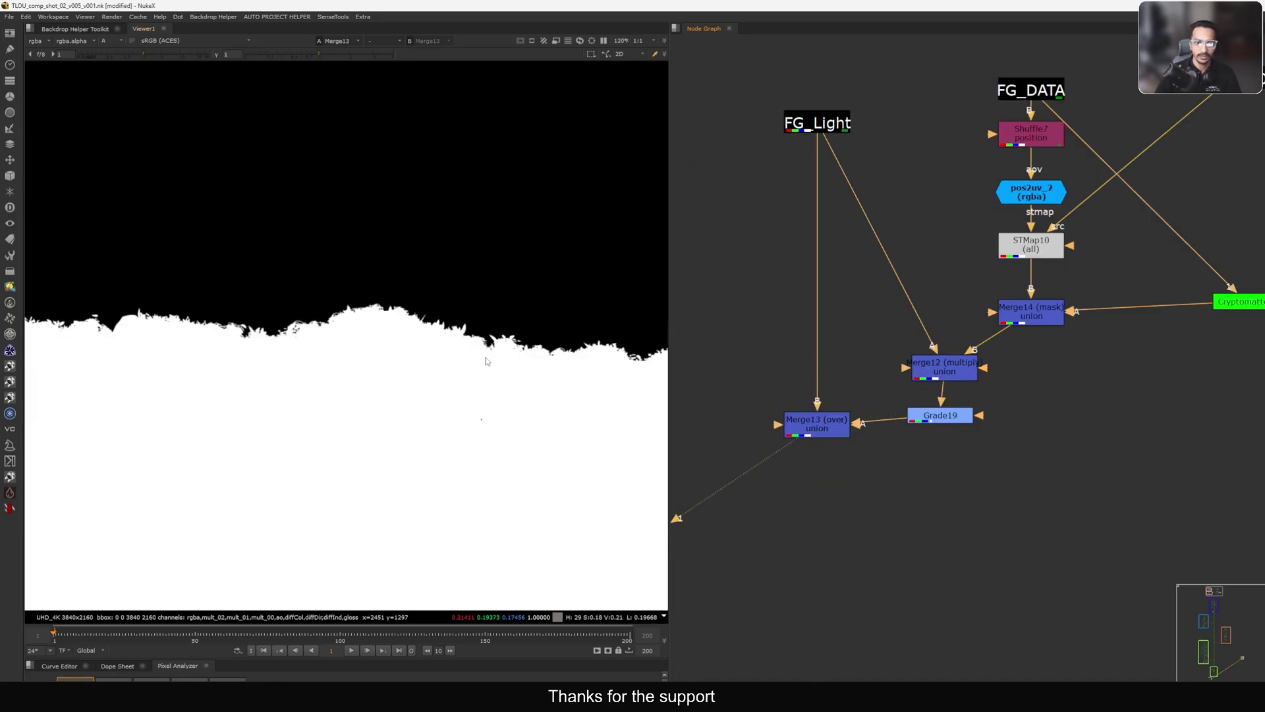
key(a)
scroll(324, 375, down, 3)
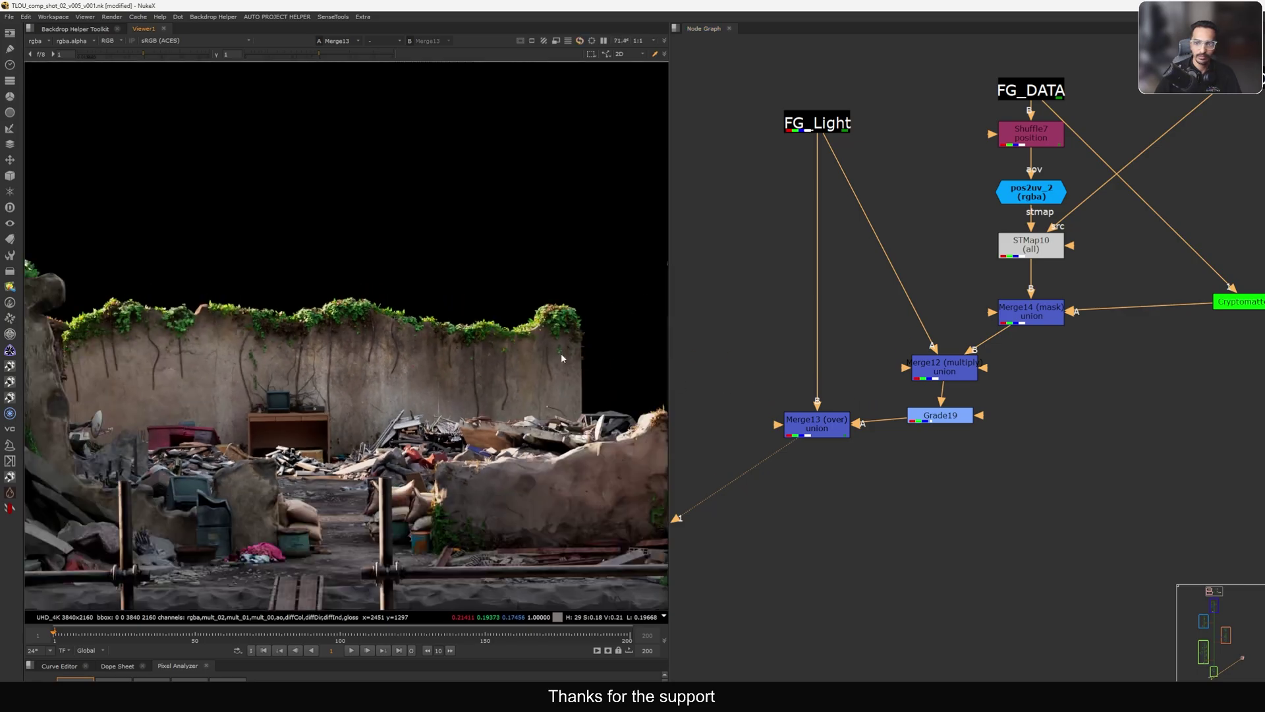
- Toggle the Grade node off and on repeatedly to compare the wall with and without the brightened leakage
scroll(911, 398, up, 2)
click(958, 427)
key(d)
key(d)
key(d)
key(d)
key(d)
key(d)
key(d)
key(d)
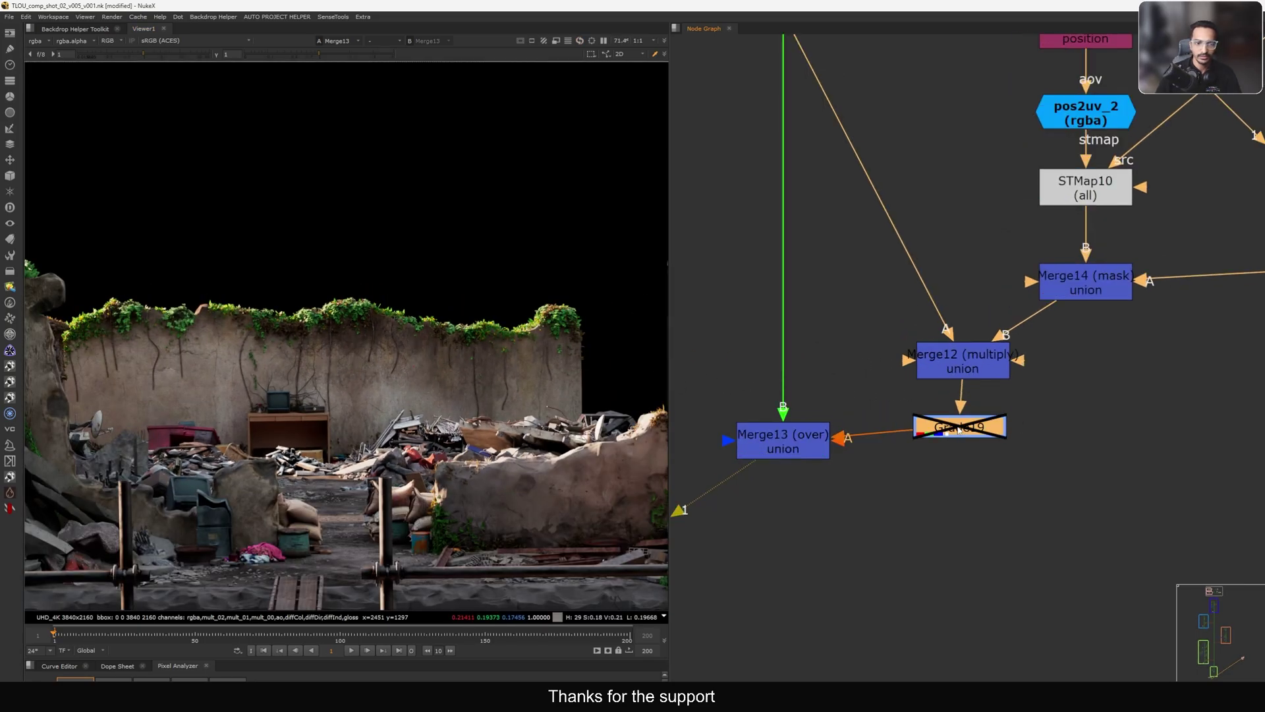
- Raise the Grade node's gamma to 1.42 and inspect the leakage on the back wall
double_click(958, 428)
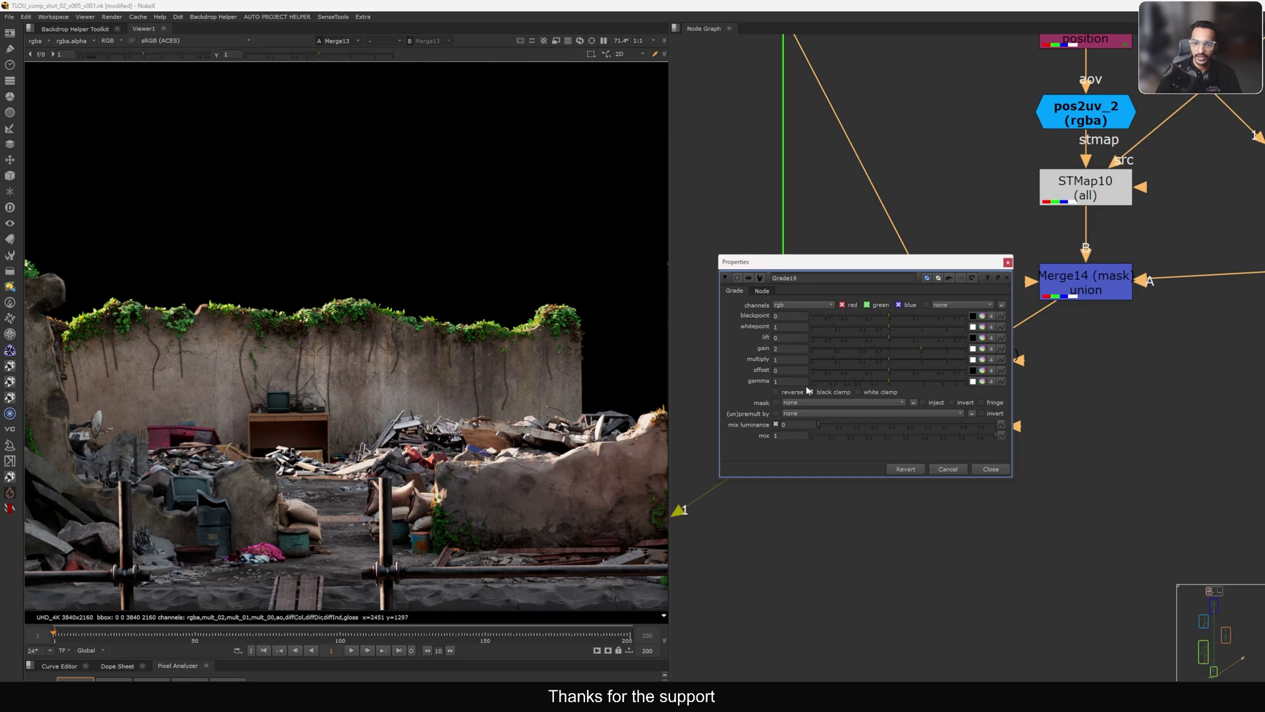
mouse_move(886, 381)
mouse_down()
mouse_move(858, 381)
mouse_move(921, 382)
mouse_move(904, 394)
mouse_up()
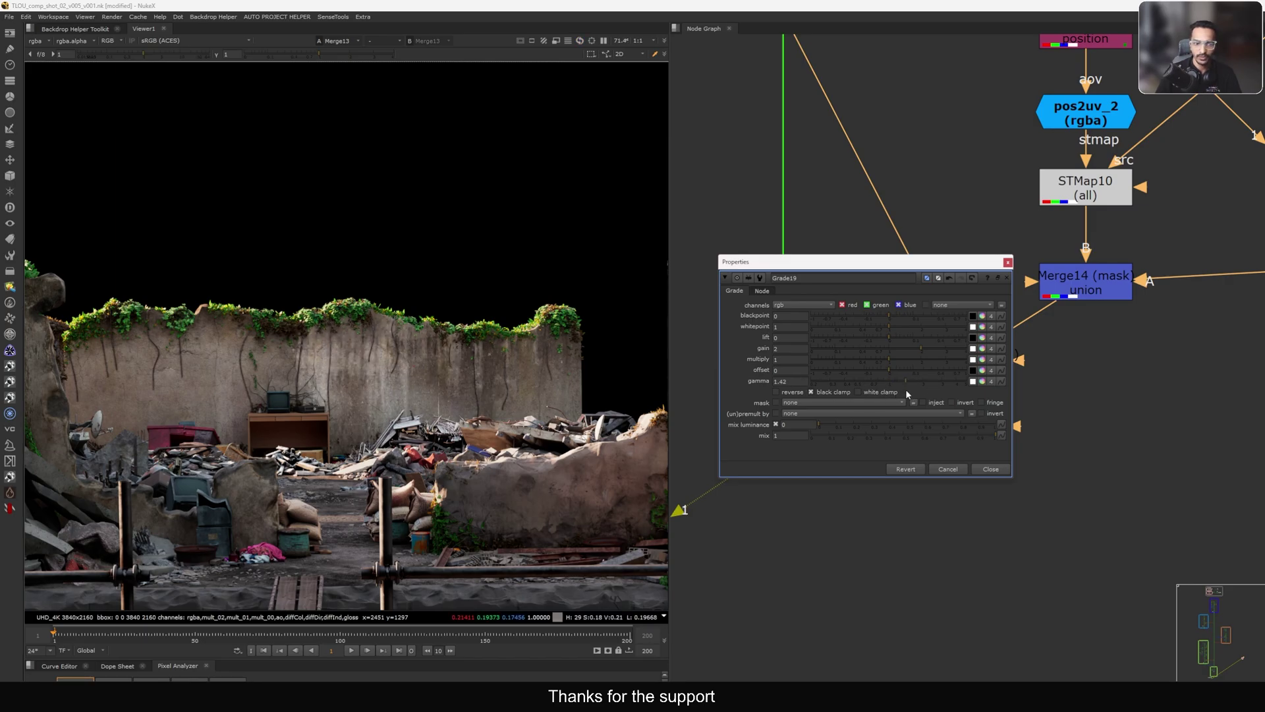
click(957, 468)
scroll(345, 342, up, 3)
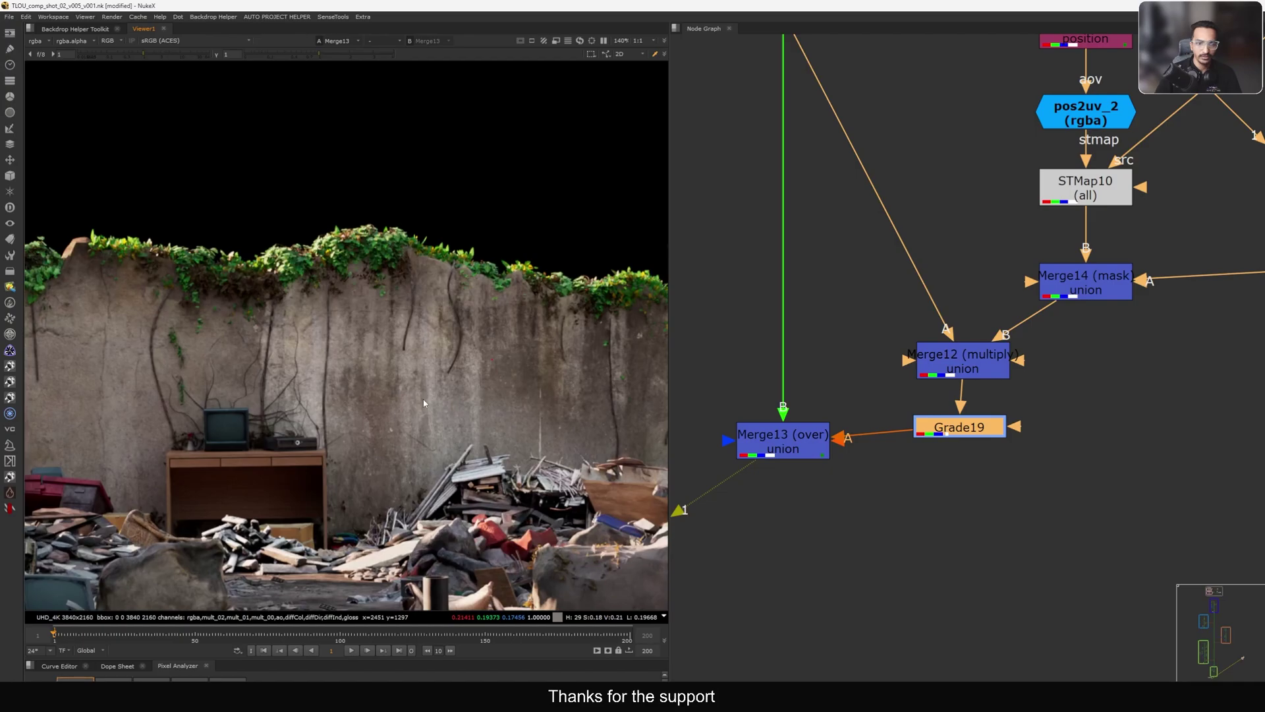
scroll(423, 402, down, 3)
- Set the X translate of pos2uv_2 to 0.6 to shift the leakage along the wall
middle_drag(1046, 183, 974, 260)
double_click(1000, 203)
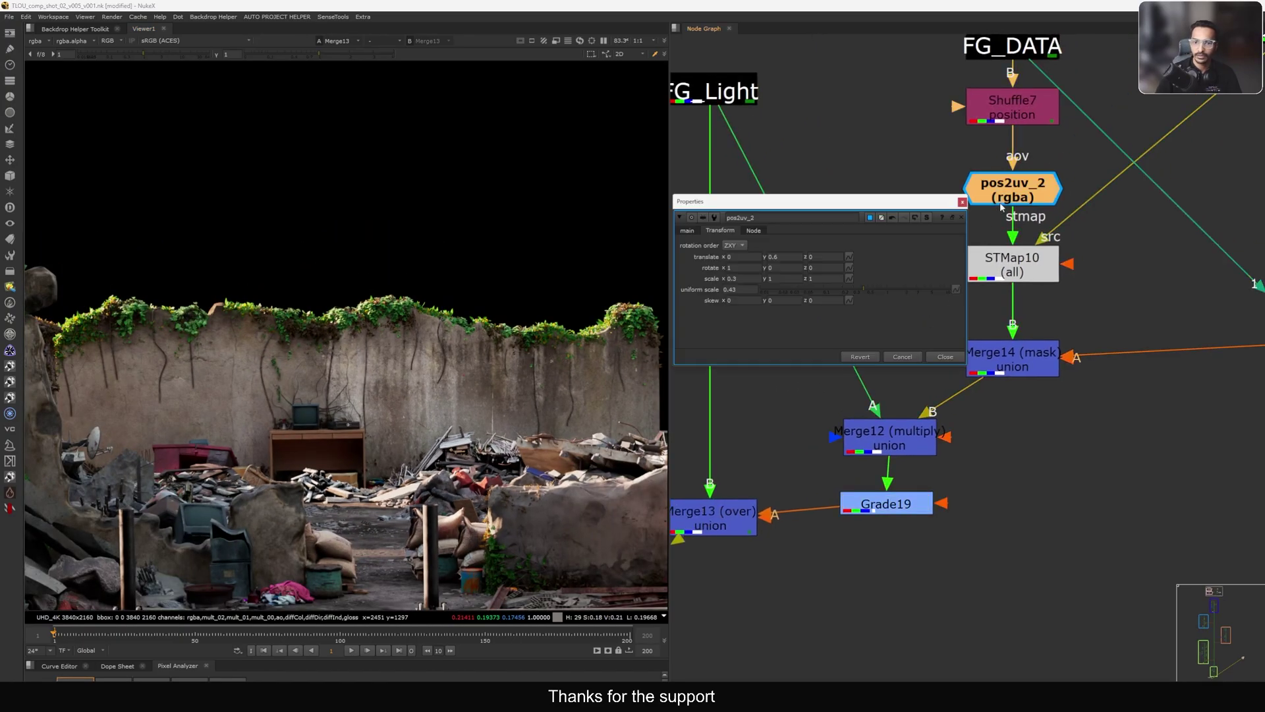
double_click(743, 257)
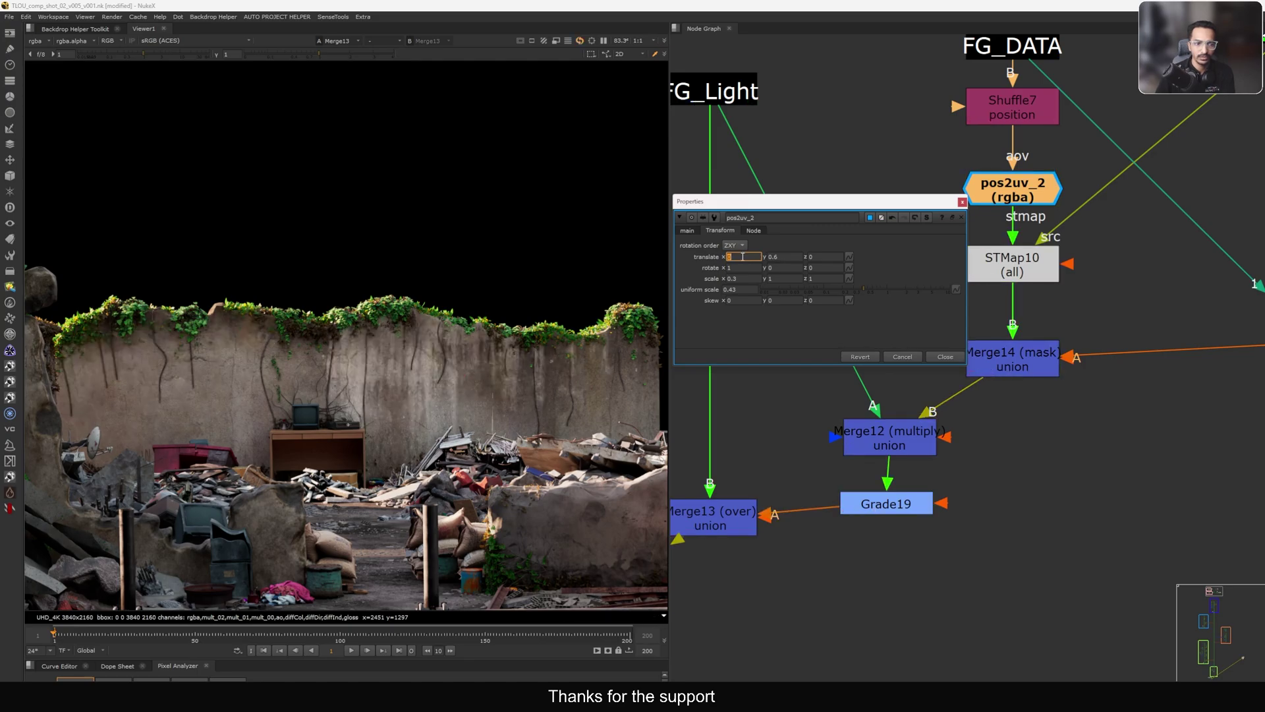
key(Right)
key(Up)
key(Up)
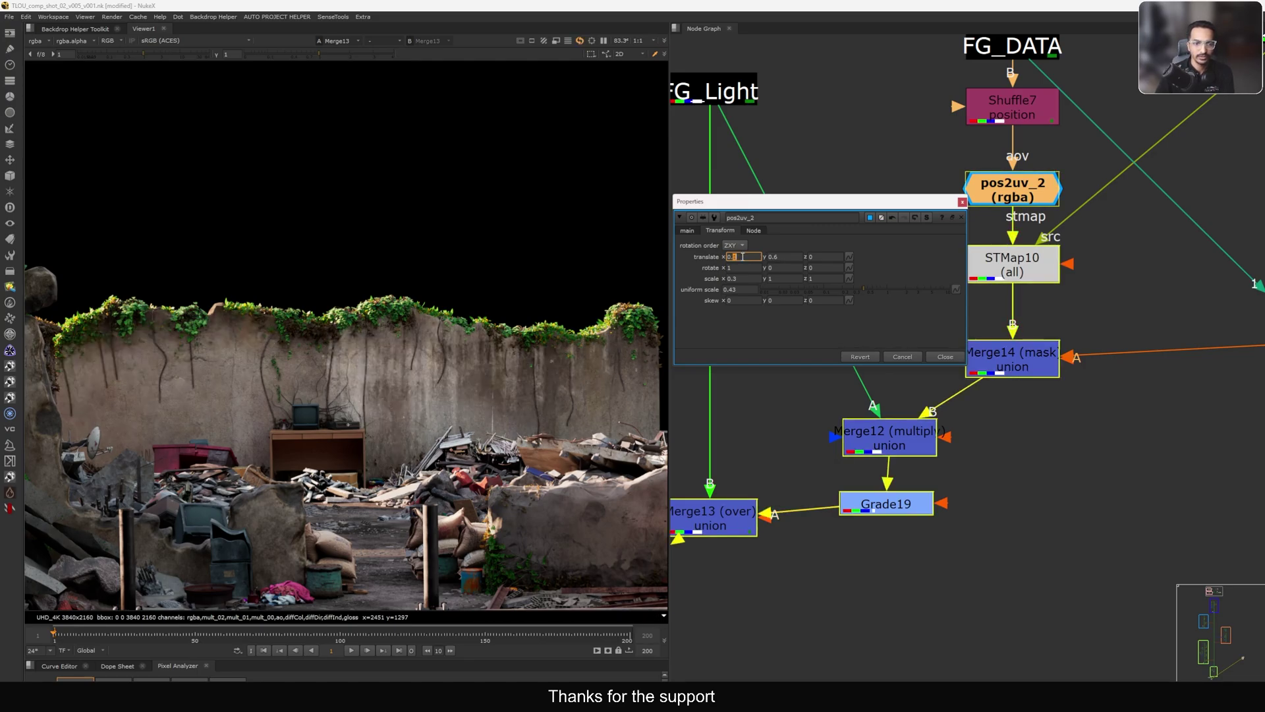
key(Up)
key(Up)
key(Up)
key(Up)
key(Up)
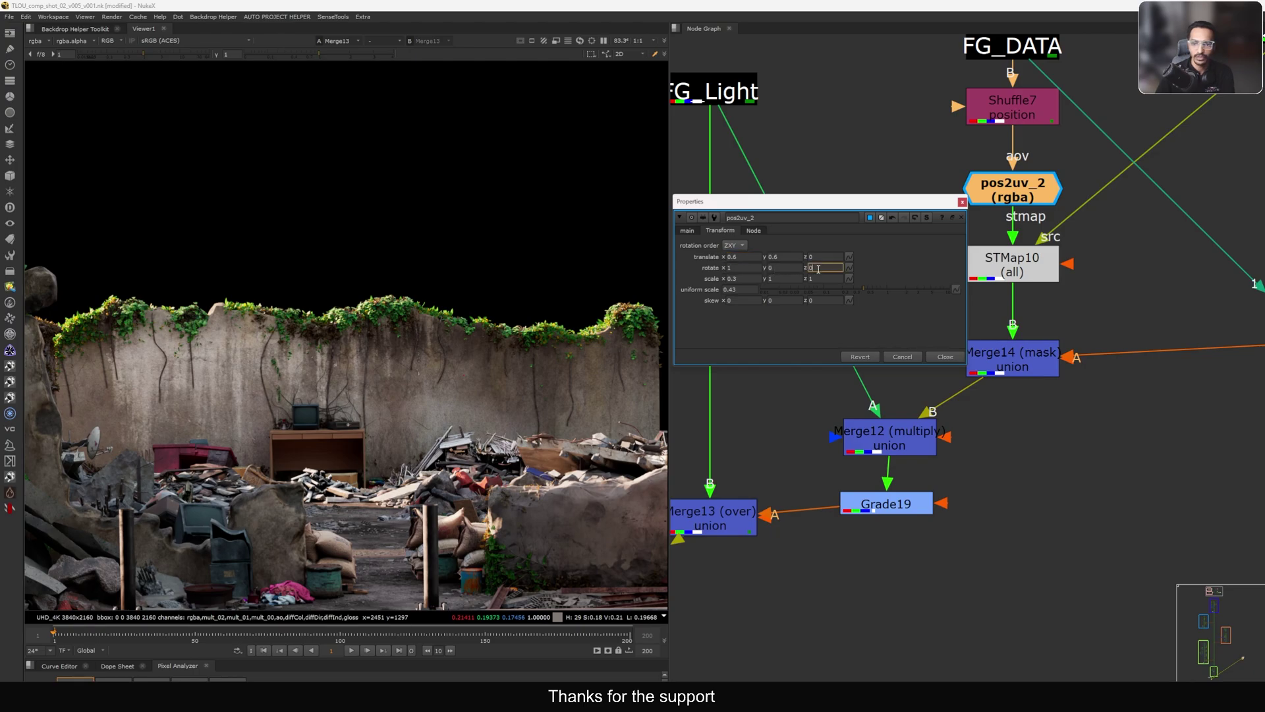
- Test rotating pos2uv_2 on Z and Y, and set all three rotate values to 0
key(Return)
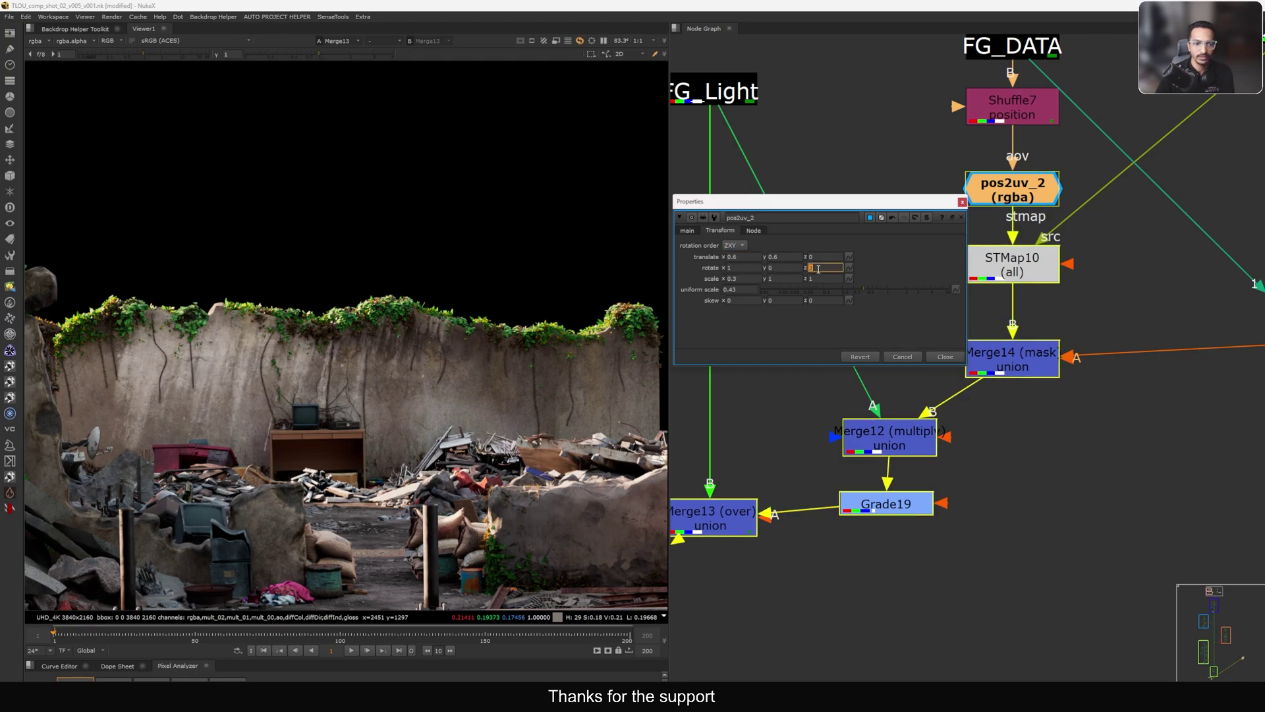
key(Down)
click(779, 268)
key(Up)
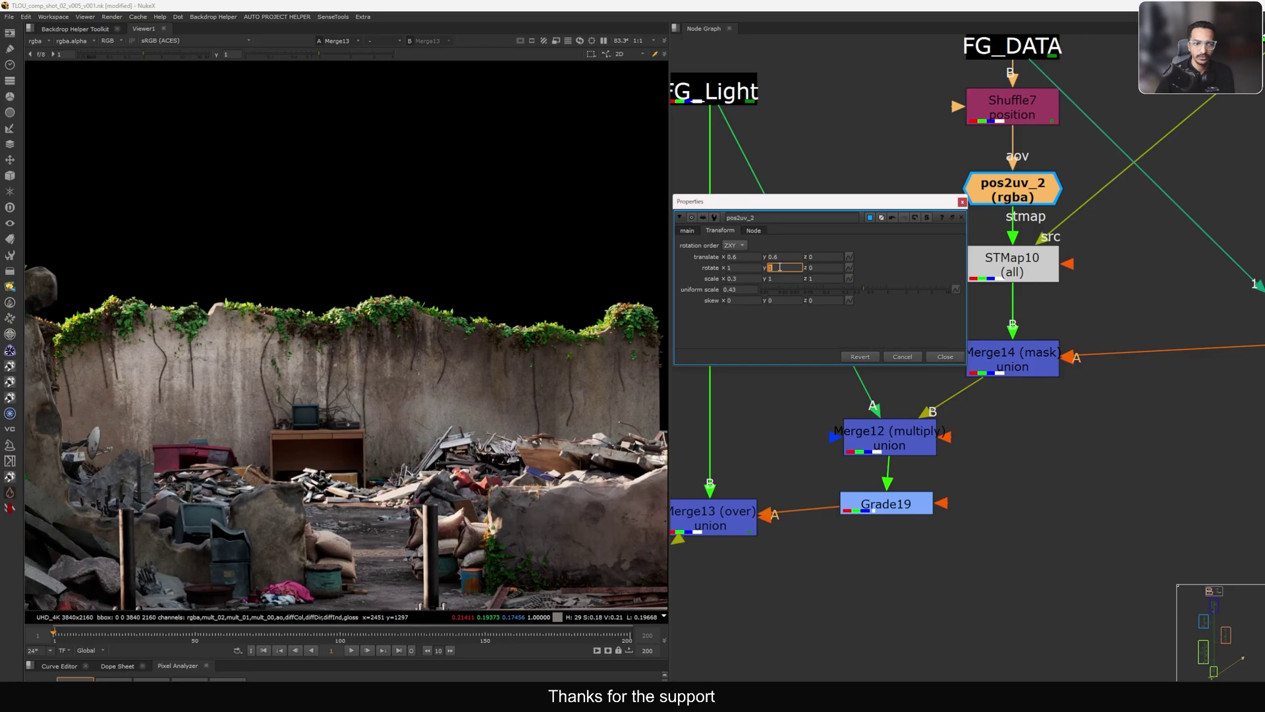
text(0)
click(741, 267)
text(0)
key(Return)
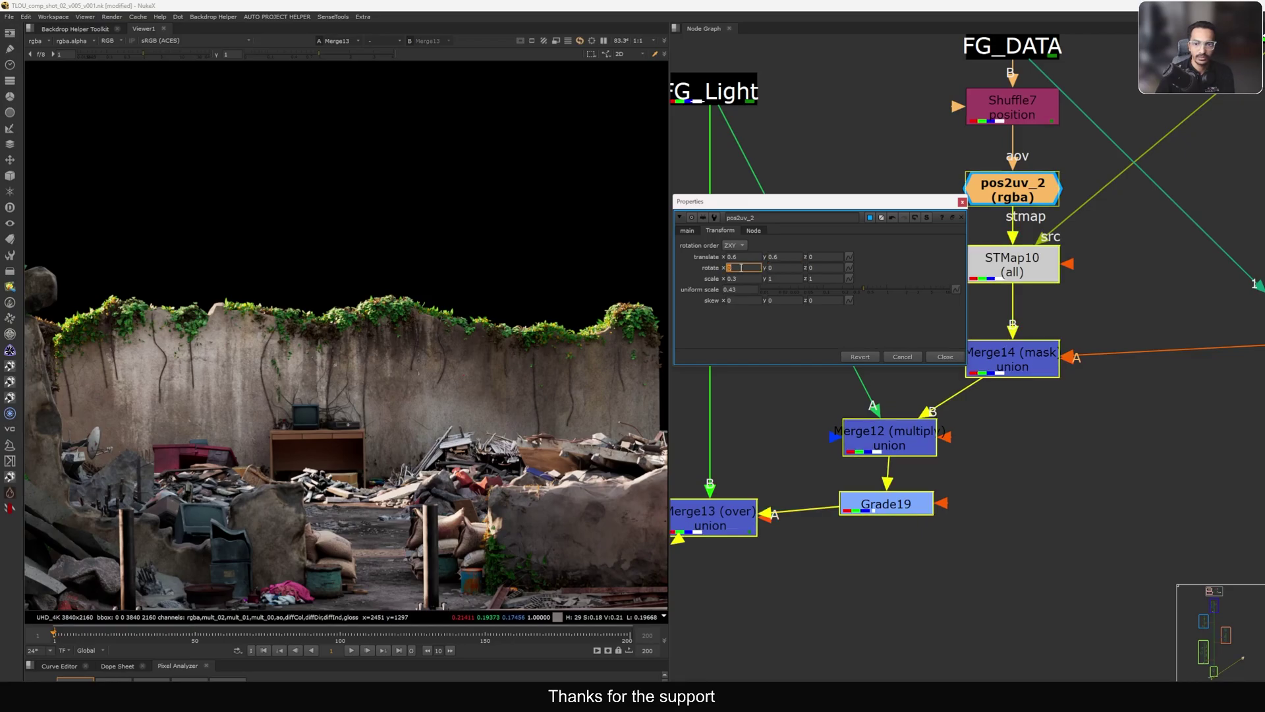
- Set pos2uv_2's scale to 0.9 on Y and 1.2 on Z, reduce its uniform scale, and close its properties
click(784, 279)
text(1.1)
key(Return)
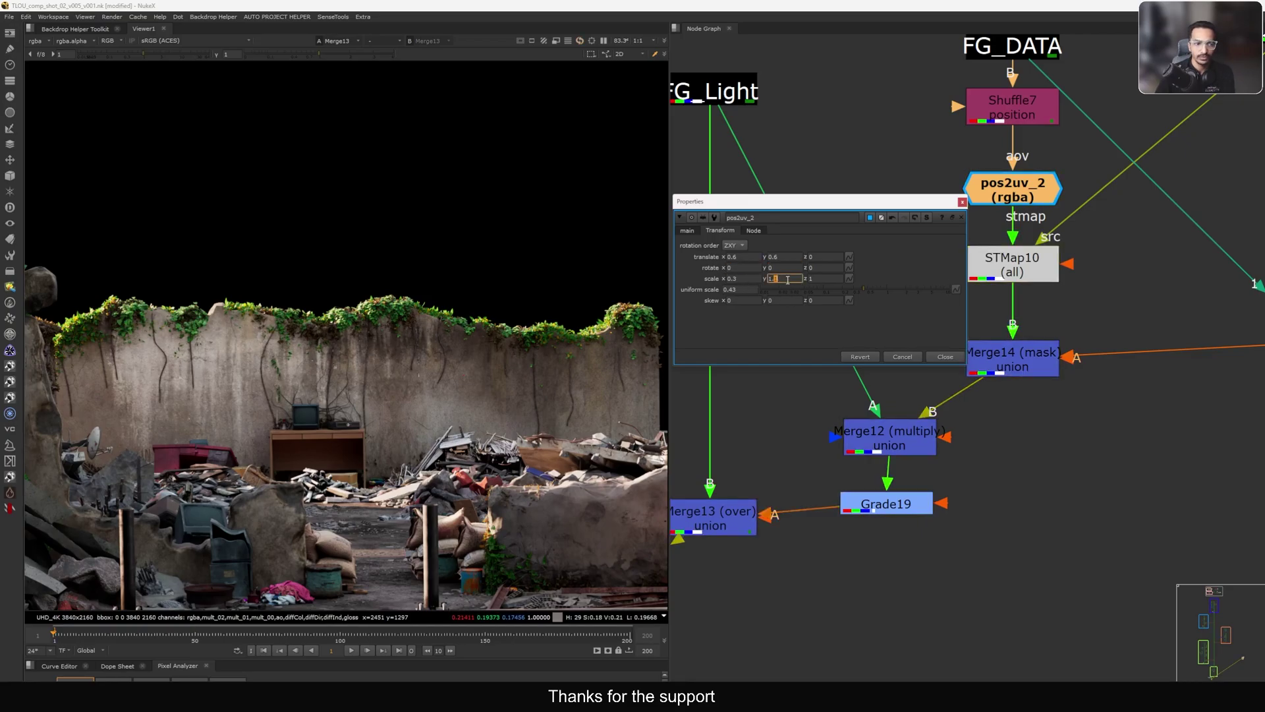
text(0.9)
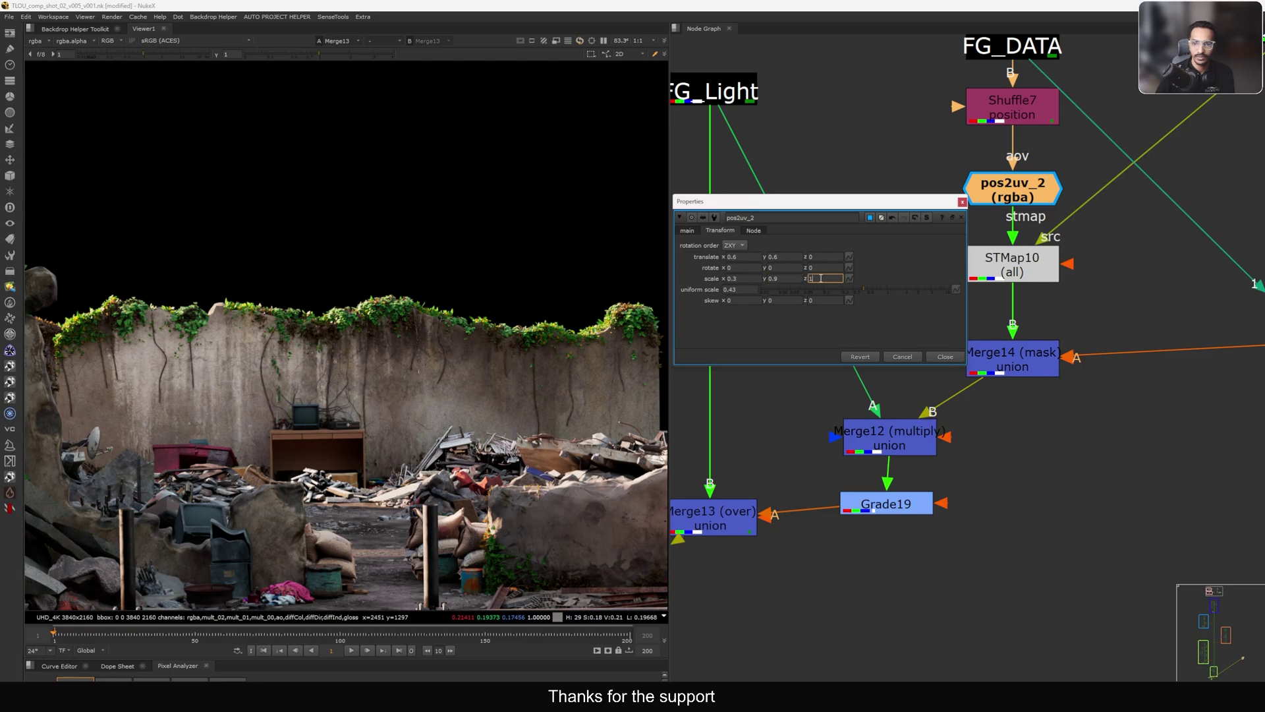
key(Tab)
key(Down)
key(Down)
key(Down)
key(Down)
key(Down)
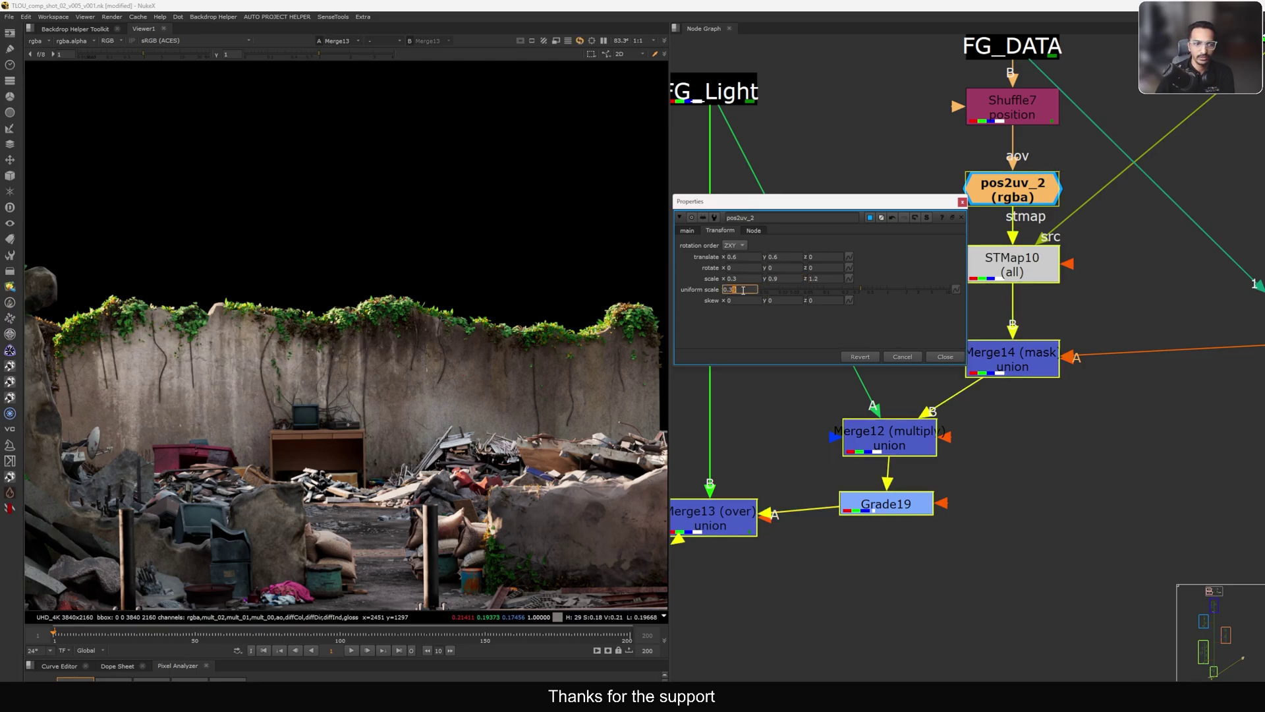
click(897, 357)
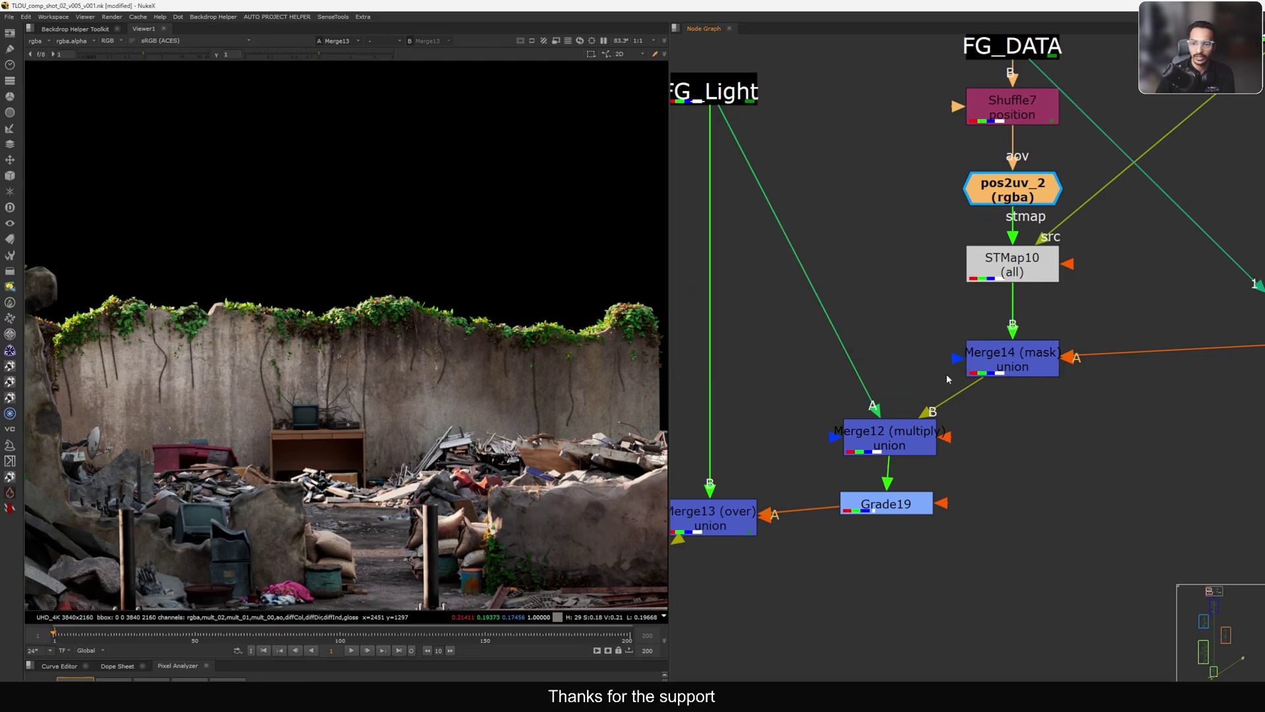
- Examine the upper texture-projection branches in the FG BUILDINGS backdrop by viewing the output of each one
scroll(221, 334, down, 3)
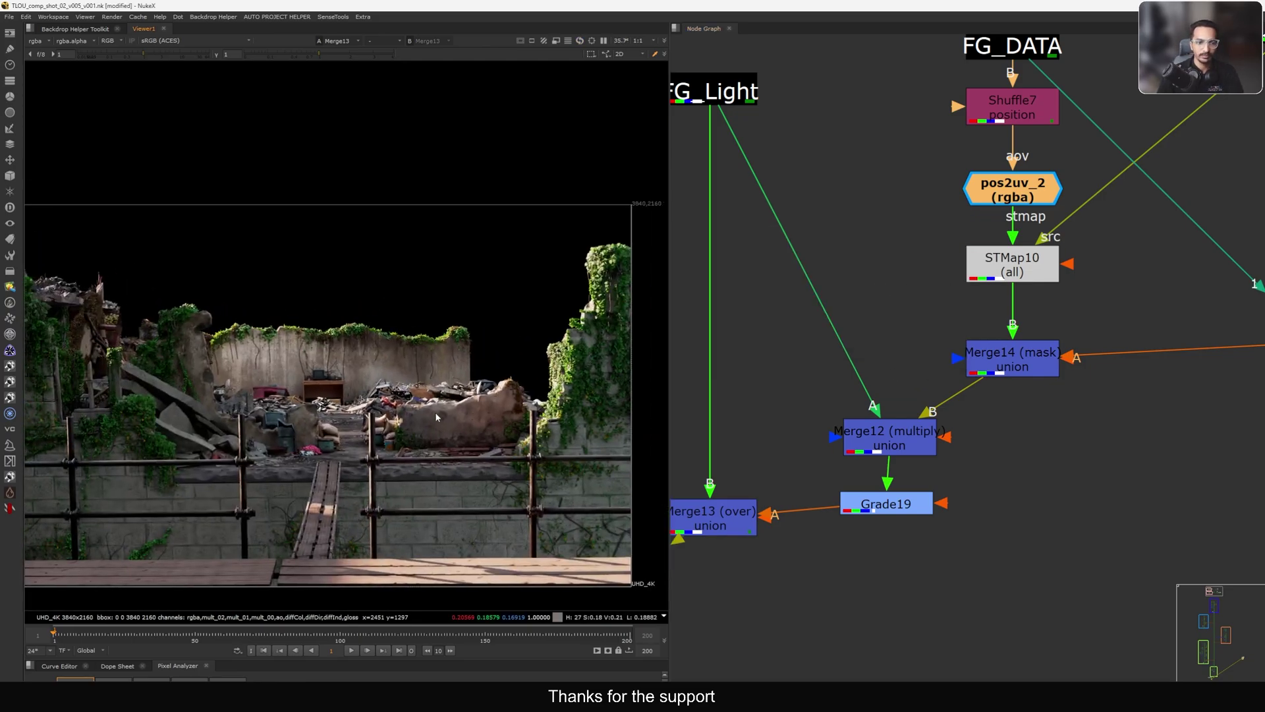
scroll(221, 334, down, 2)
scroll(946, 431, down, 3)
middle_drag(947, 423, 941, 448)
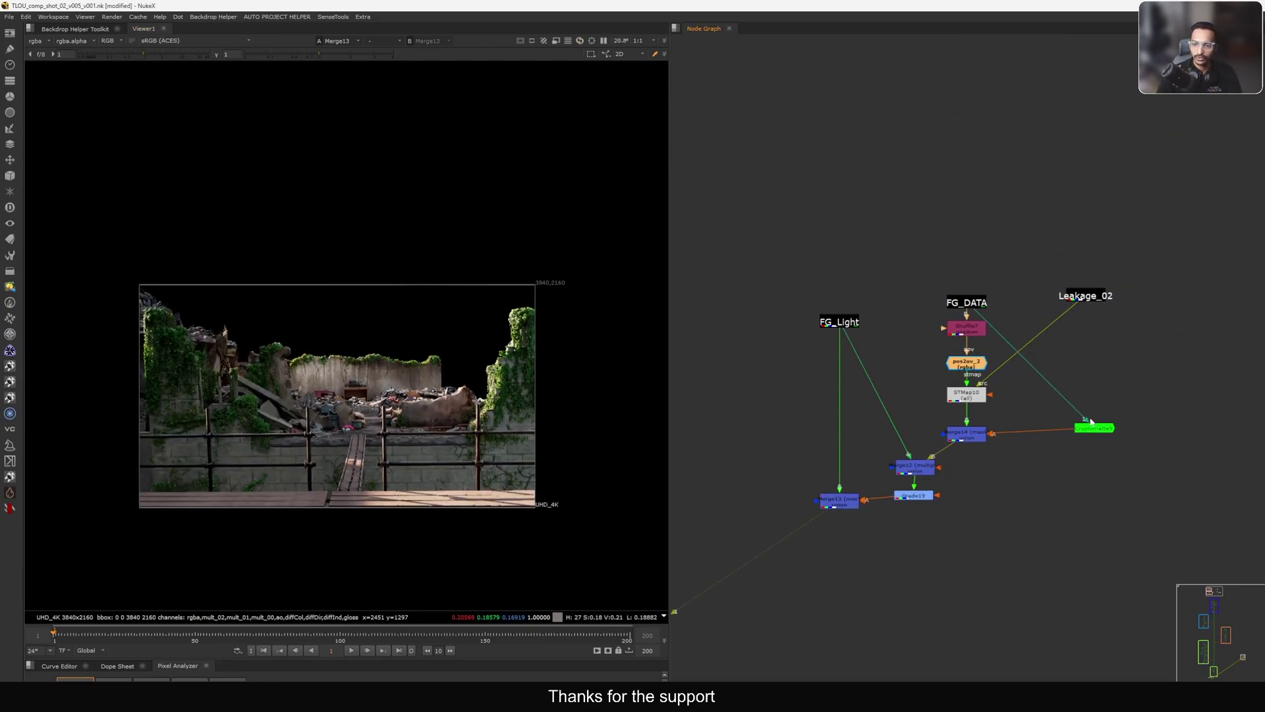
drag(1091, 424, 1075, 430)
scroll(953, 329, down, 10)
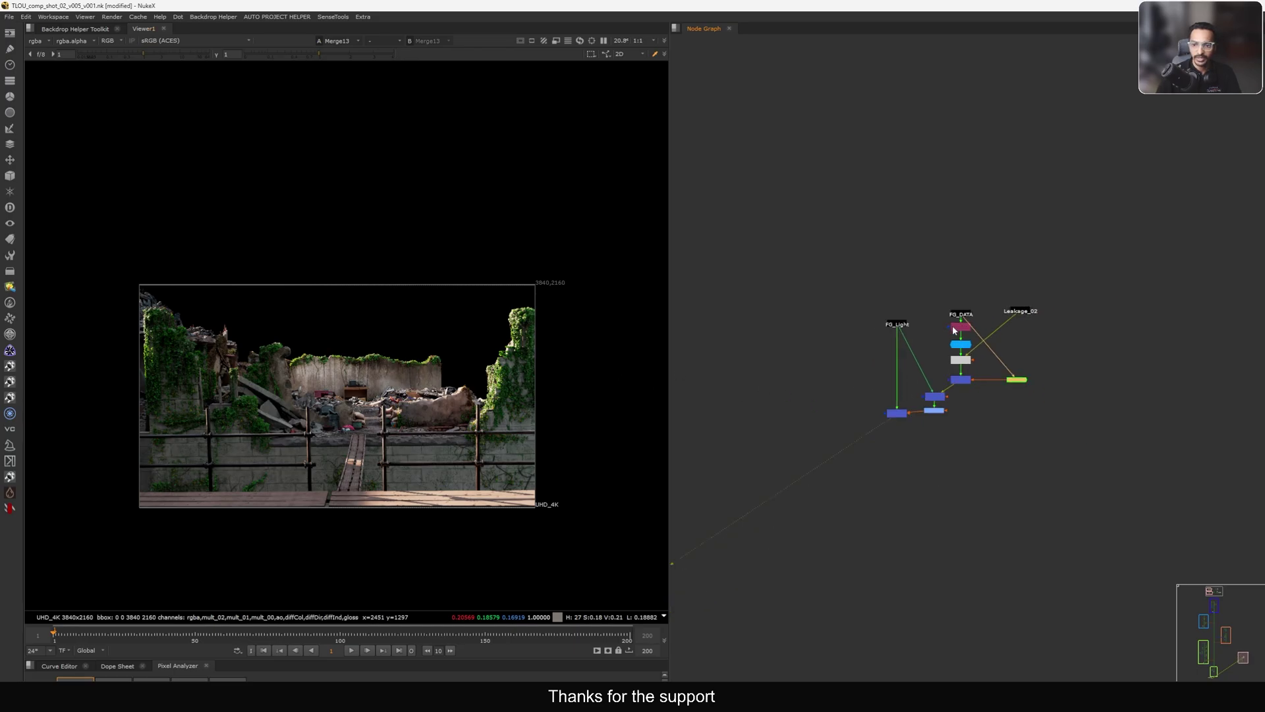
middle_drag(758, 298, 967, 317)
scroll(967, 319, up, 8)
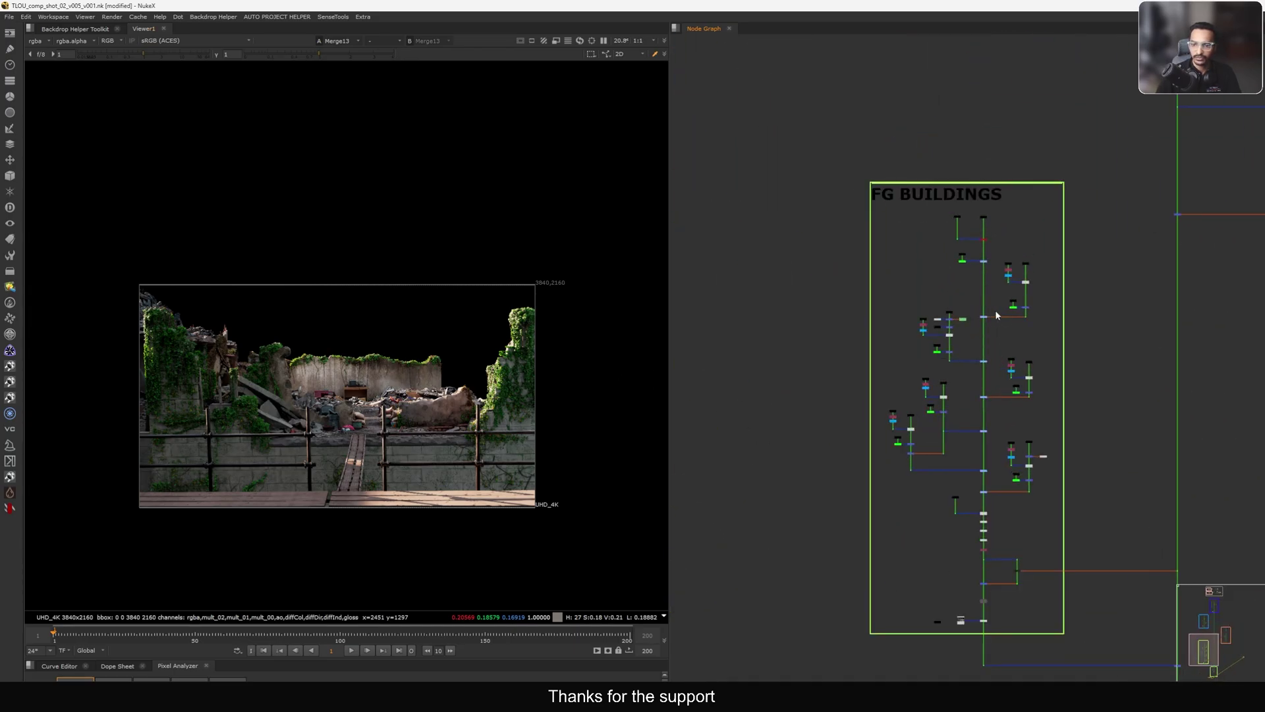
click(984, 392)
key(1)
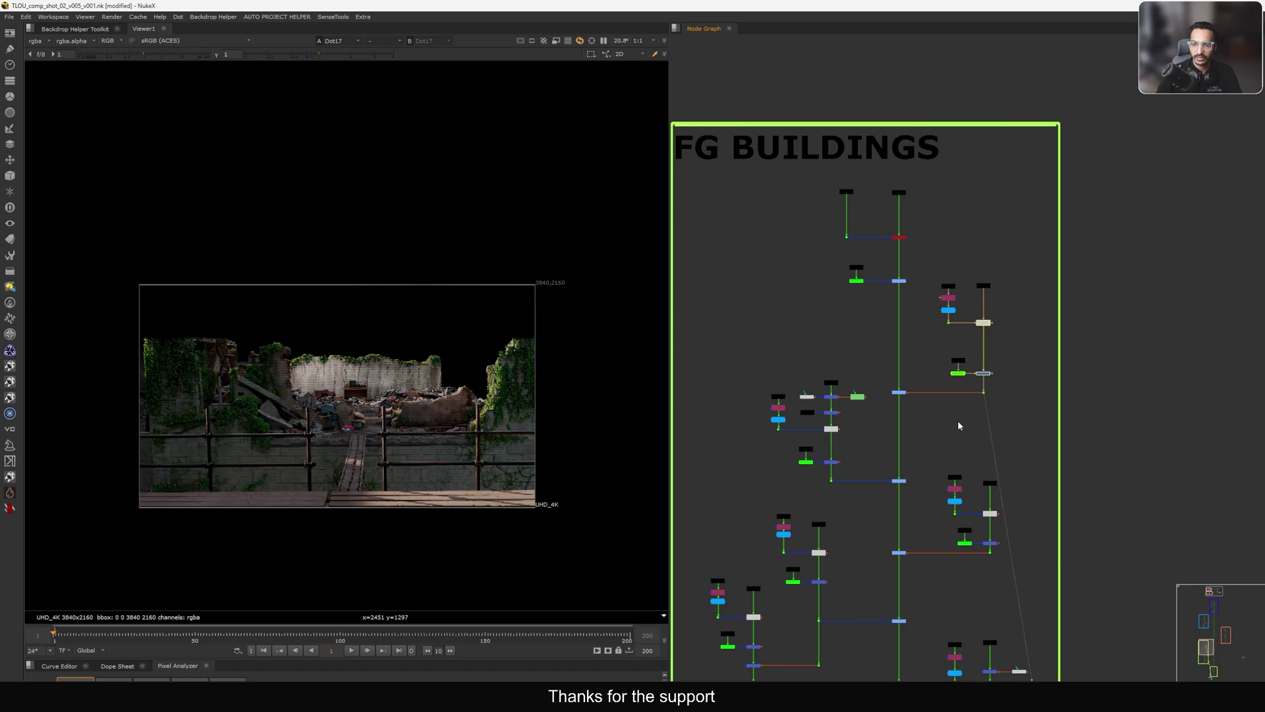
click(831, 480)
key(1)
middle_drag(906, 526, 890, 413)
click(974, 438)
key(1)
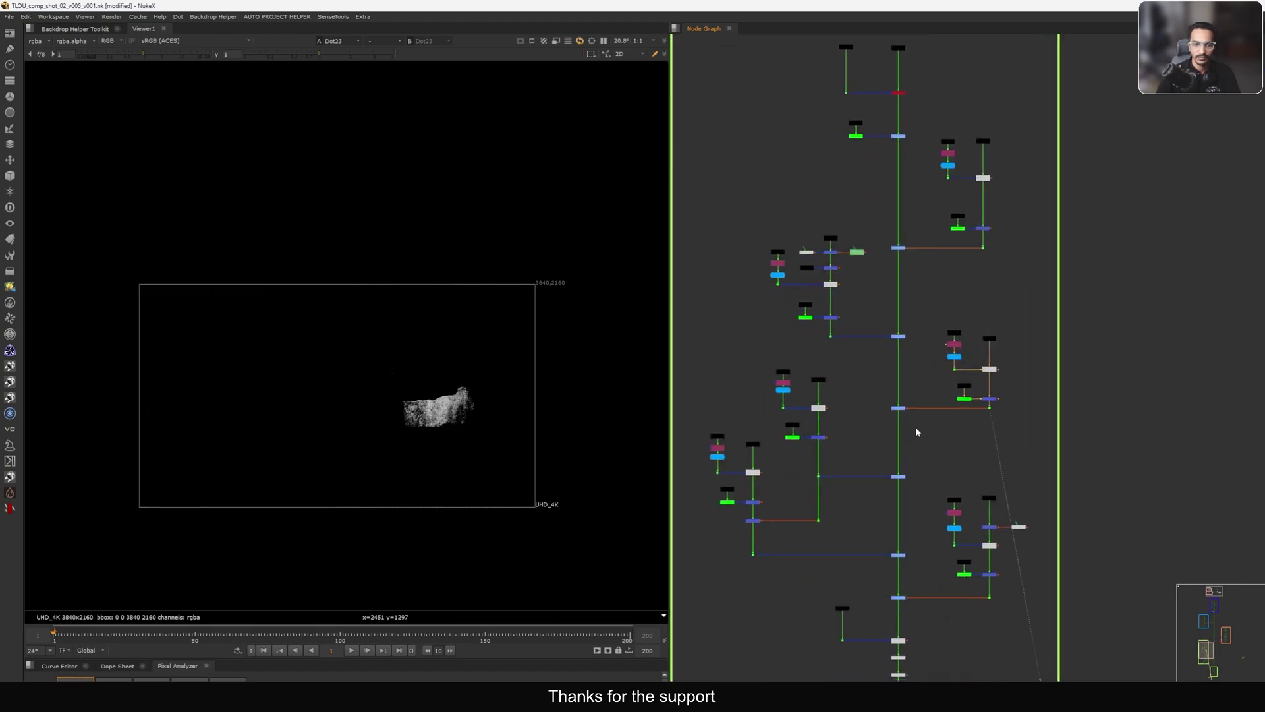
click(856, 468)
key(1)
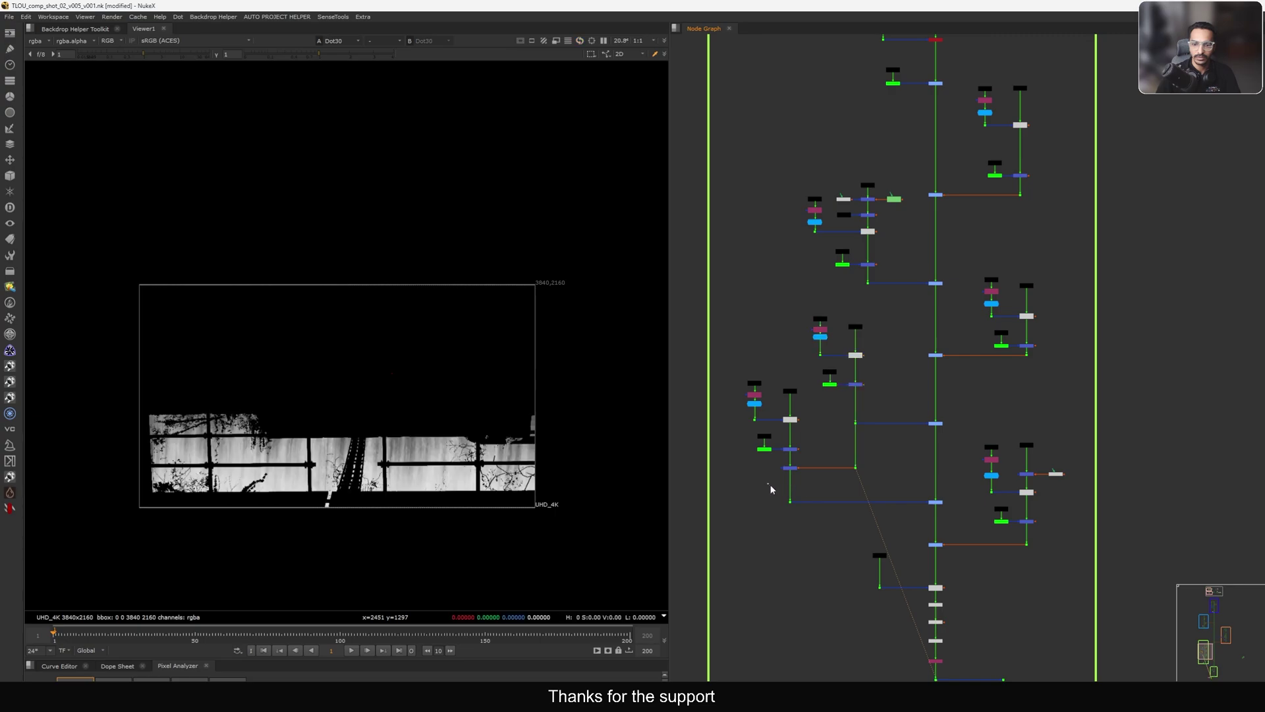
- View the outputs of the lower FG BUILDINGS branches and the combined result at Plus2
click(934, 504)
key(1)
middle_drag(931, 508, 898, 432)
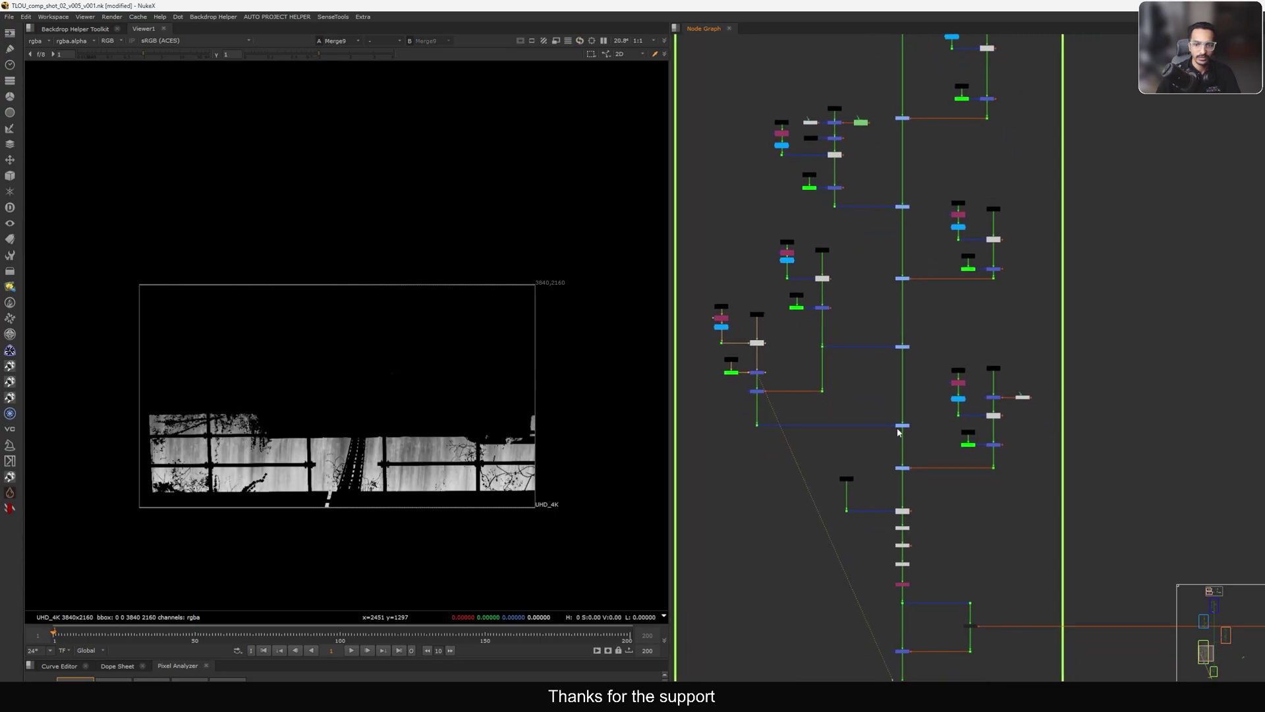
click(994, 467)
key(1)
middle_drag(1006, 494, 982, 389)
middle_drag(969, 468, 958, 393)
click(865, 465)
key(1)
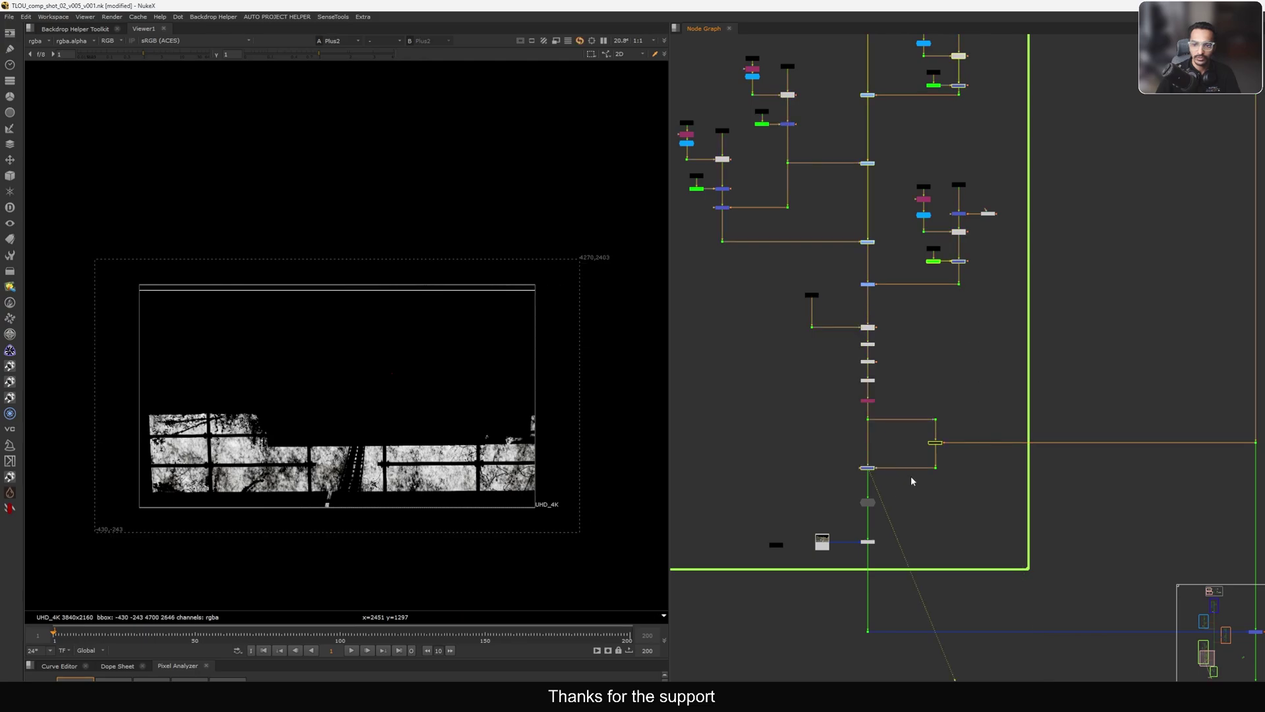
click(837, 374)
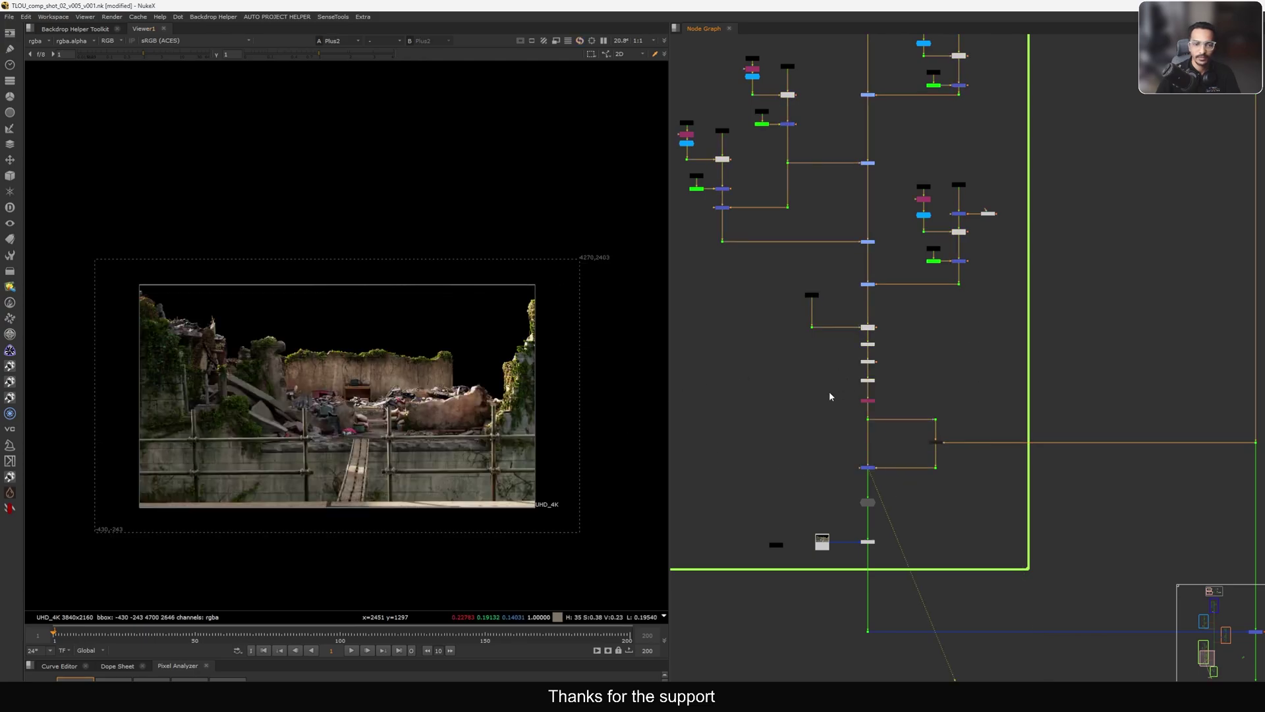
- Select the Grade nodes along the main FG BUILDINGS pipe and toggle them off and on to compare the walls
scroll(830, 395, down, 3)
scroll(854, 320, up, 3)
middle_drag(853, 297, 853, 397)
middle_drag(853, 178, 847, 393)
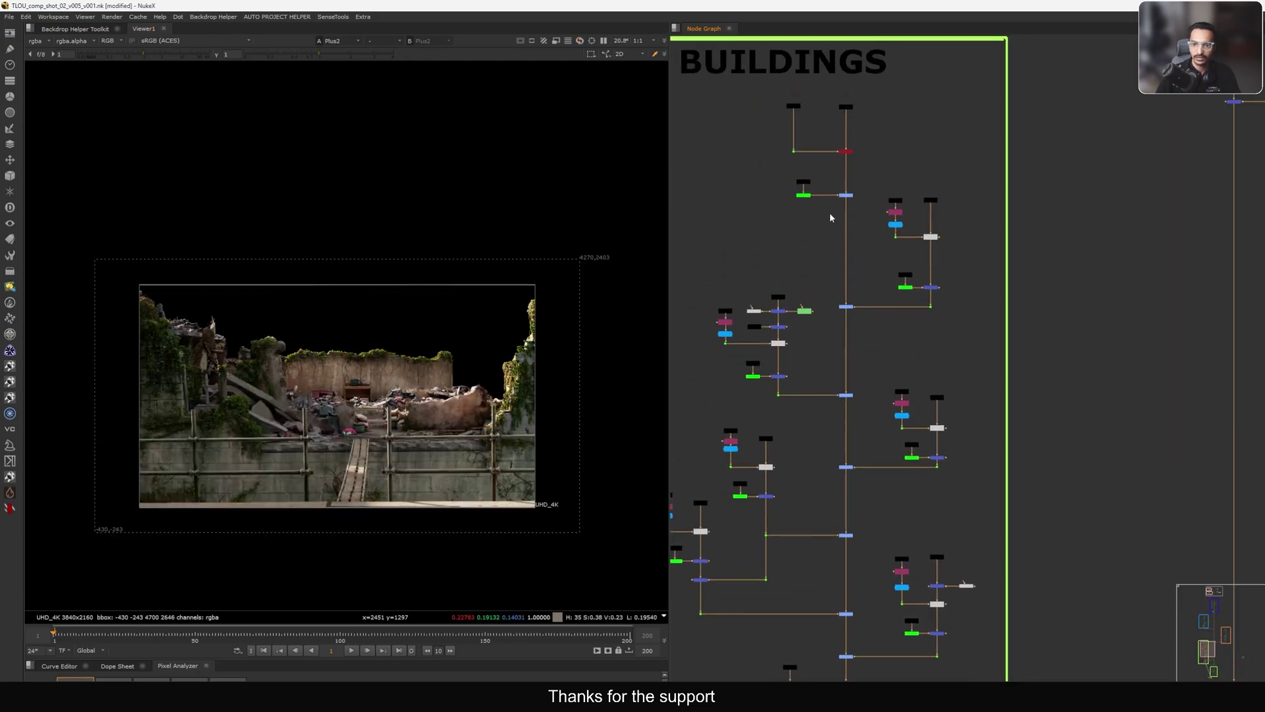
drag(829, 281, 890, 422)
key(d)
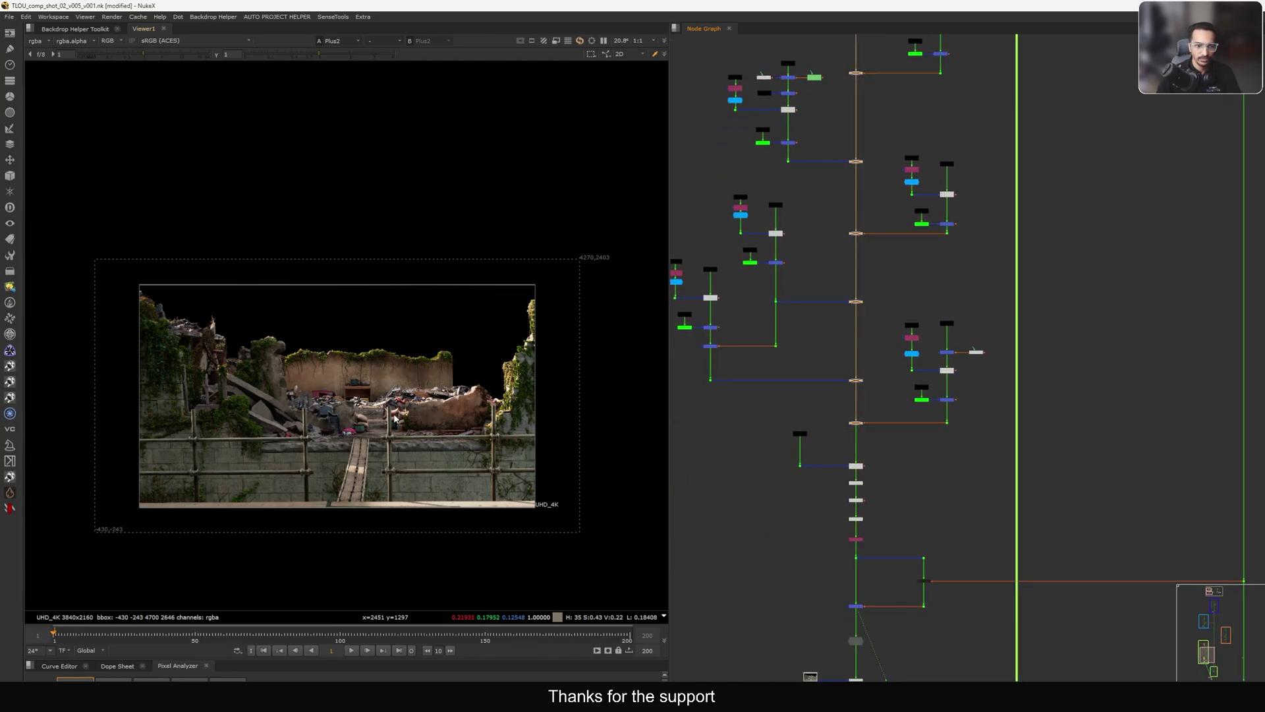
scroll(398, 420, up, 3)
key(d)
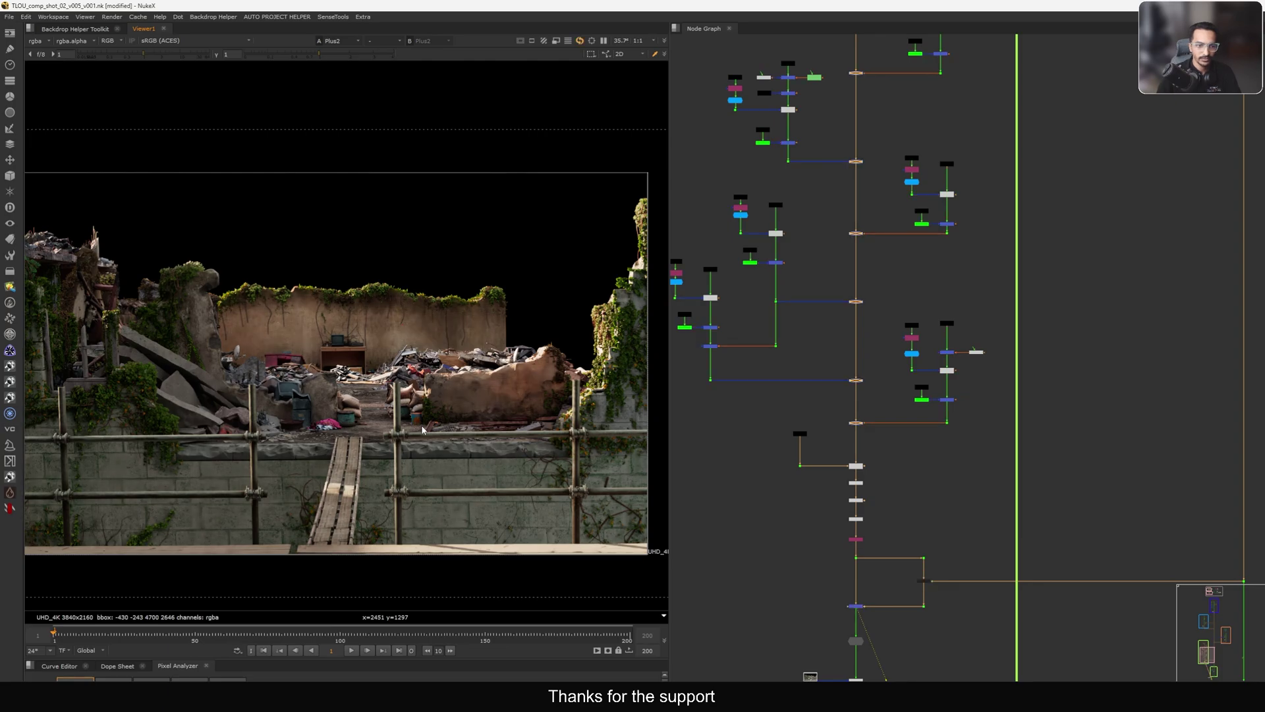
key(d)
scroll(395, 343, up, 4)
key(d)
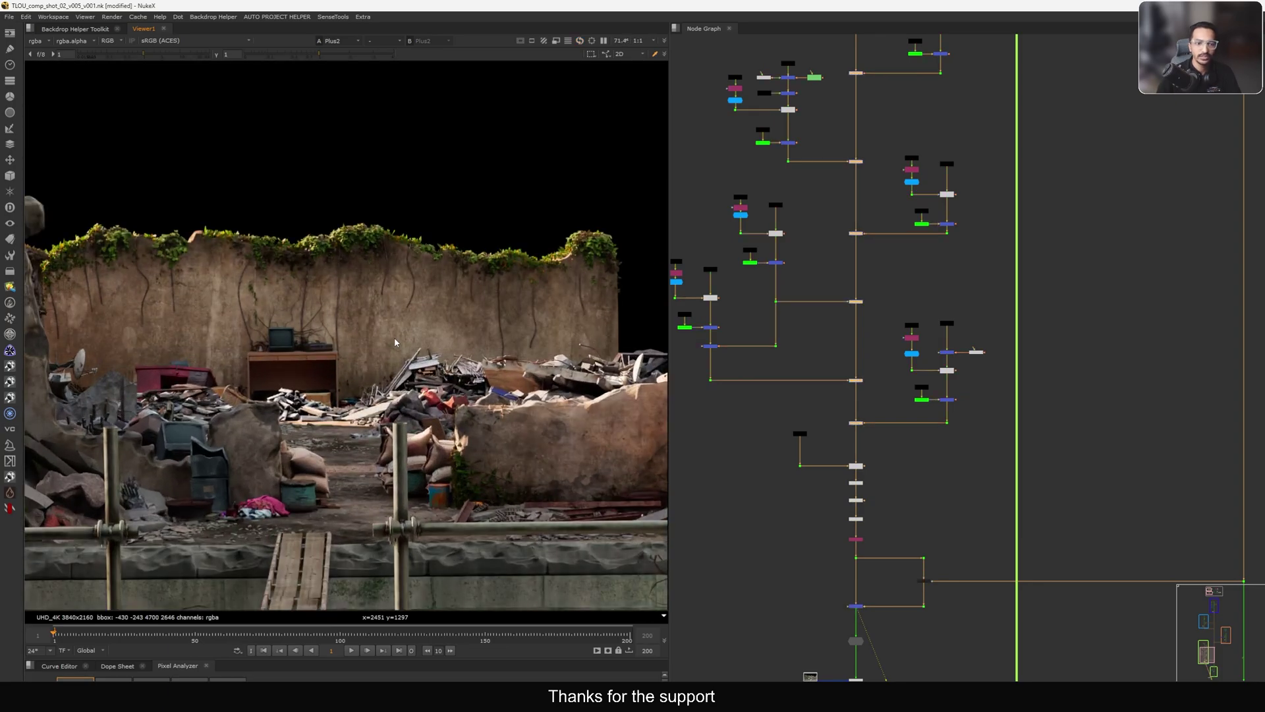
key(d)
key(d)
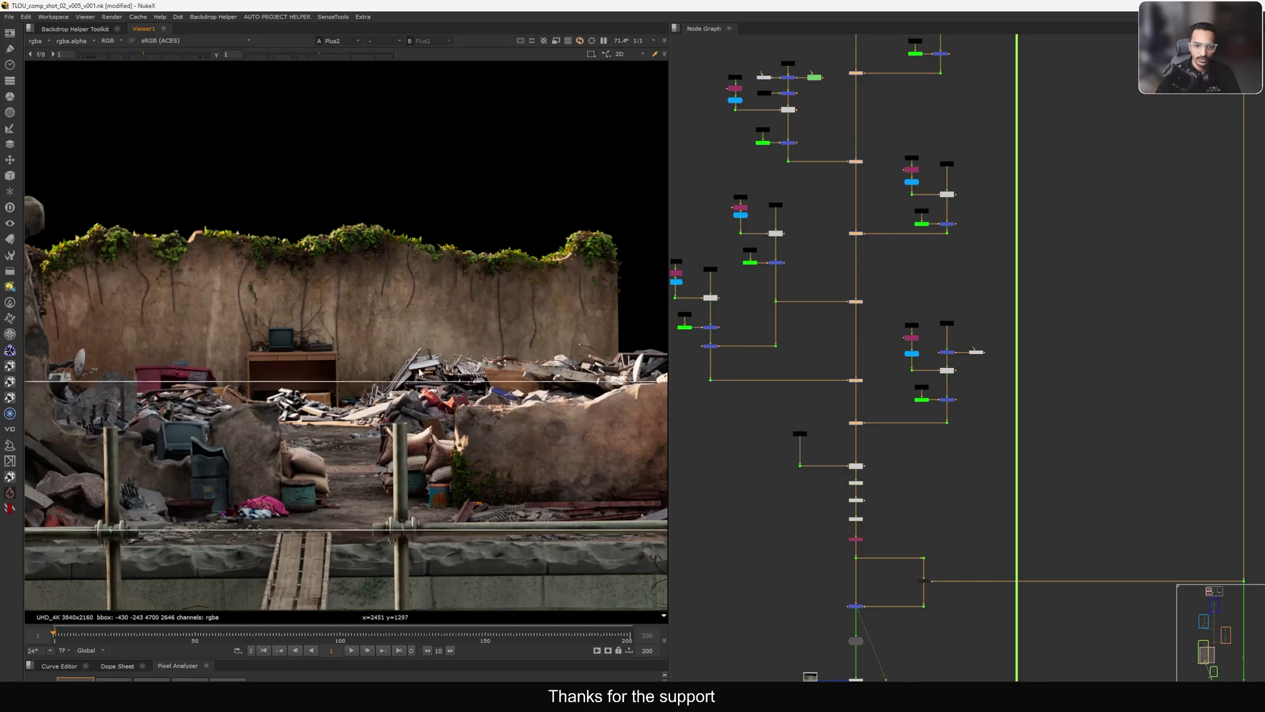
key(d)
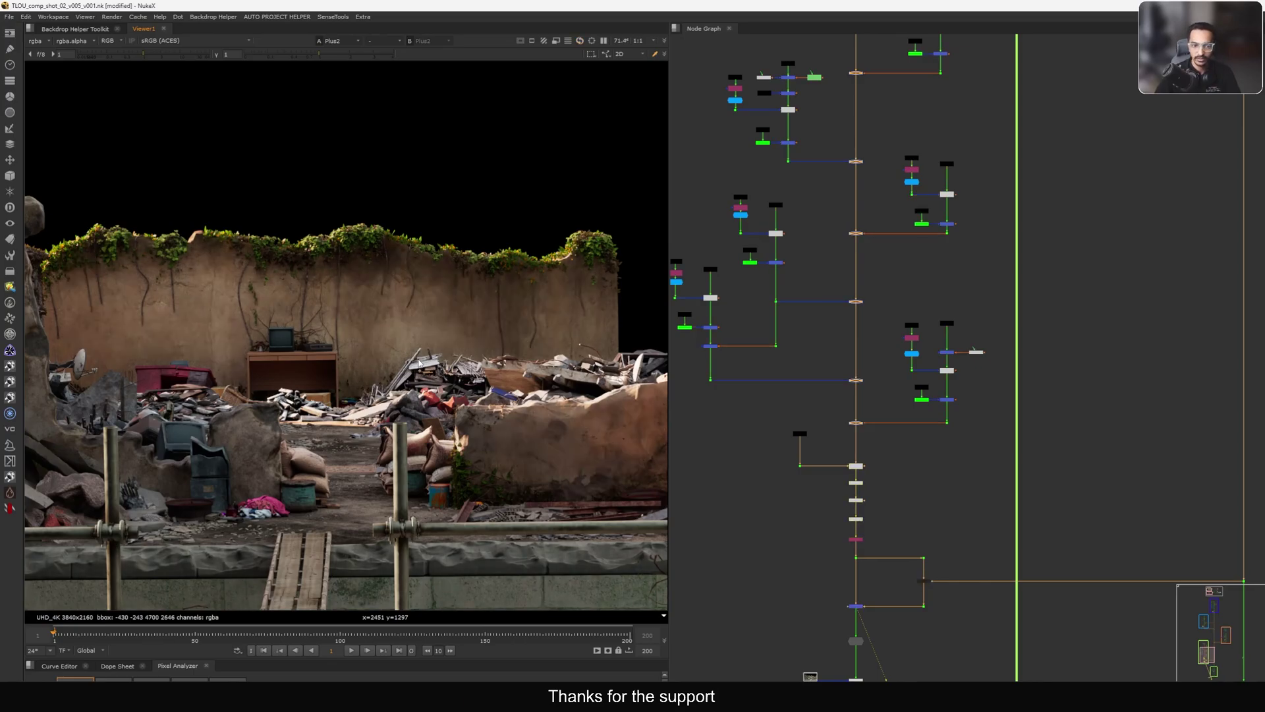
key(d)
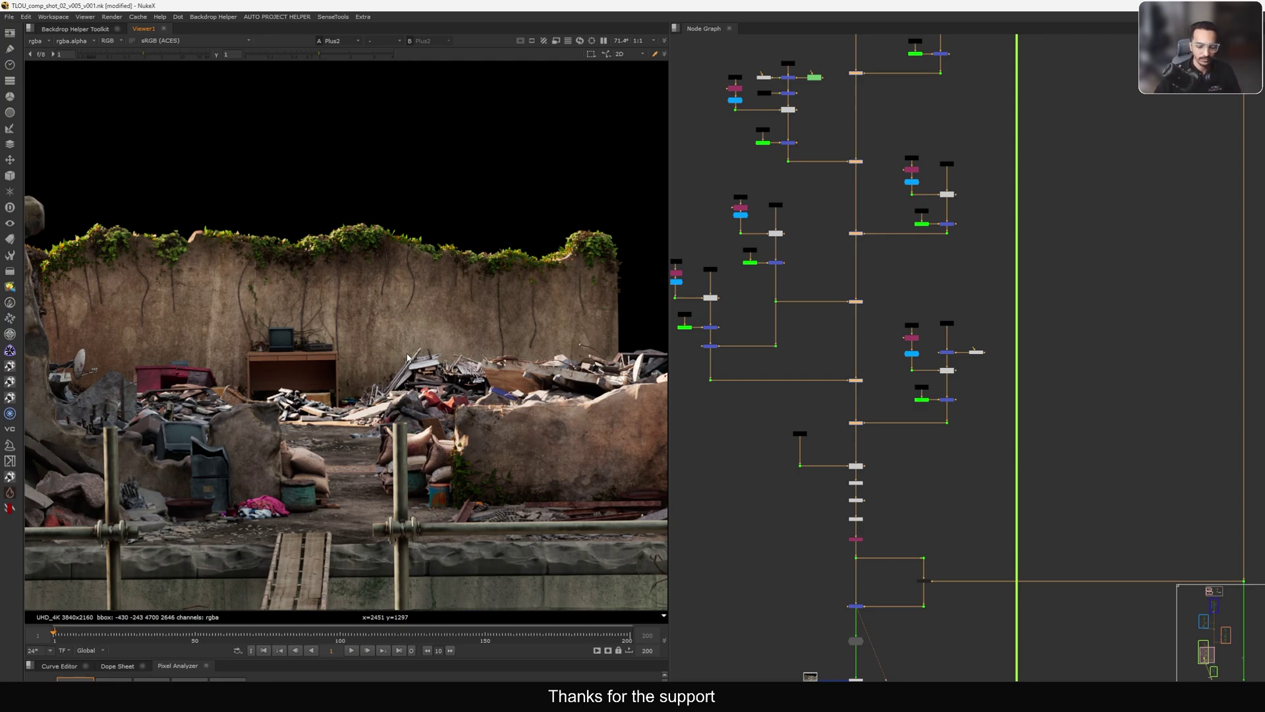
- Return to the Leakage_02 setup, view pos2uv_2's output, review its main settings and close its properties
key(f)
key(f)
middle_drag(1021, 475, 950, 367)
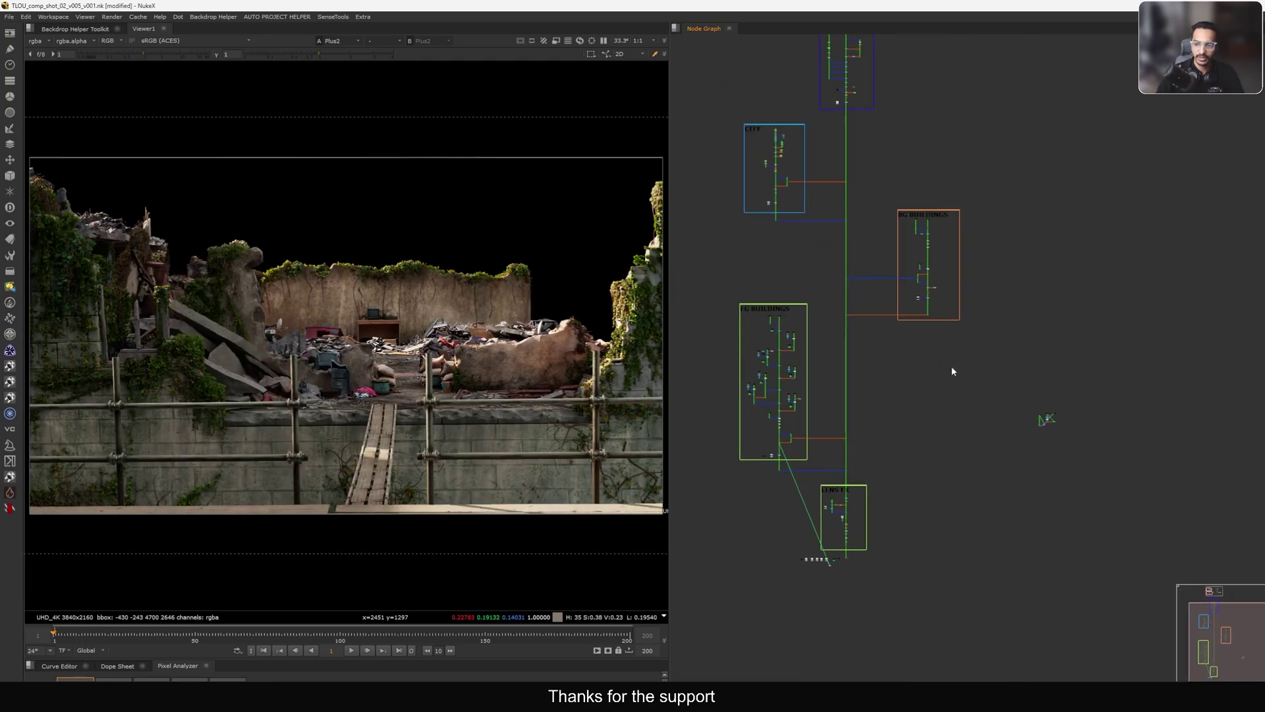
scroll(1021, 409, up, 3)
drag(990, 382, 1178, 502)
key(f)
click(1090, 487)
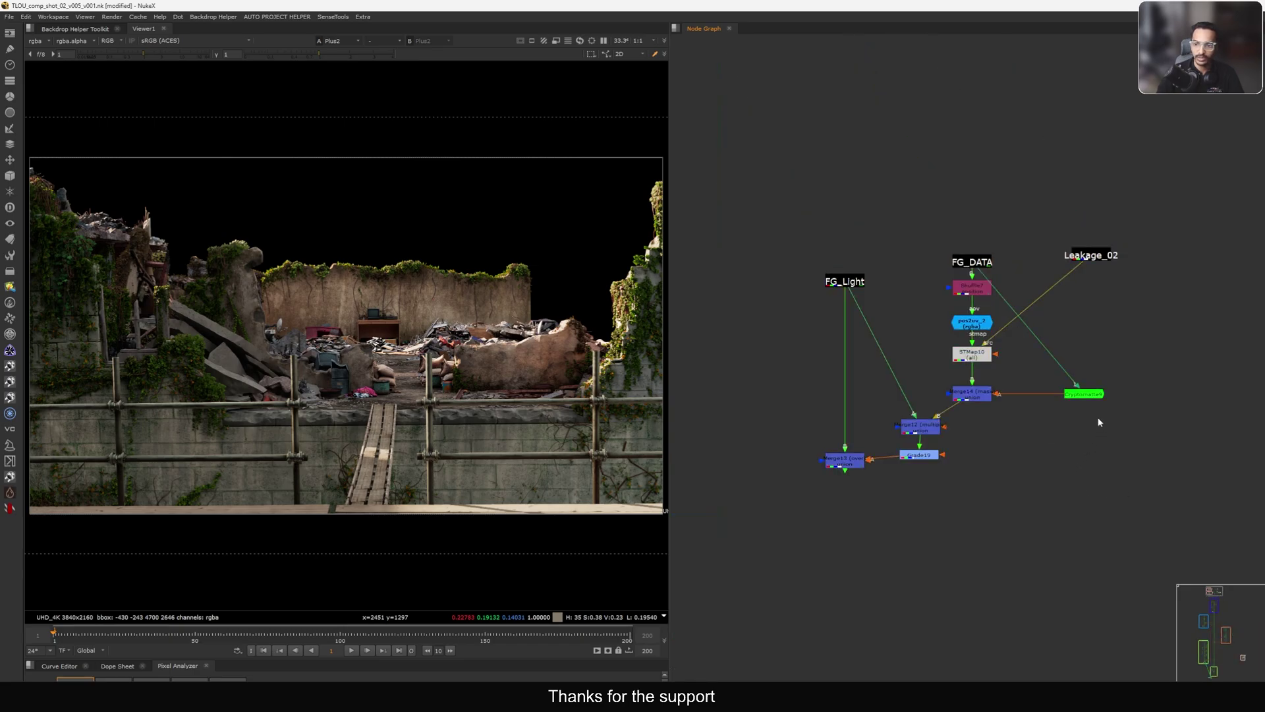
scroll(963, 323, up, 3)
double_click(965, 323)
key(1)
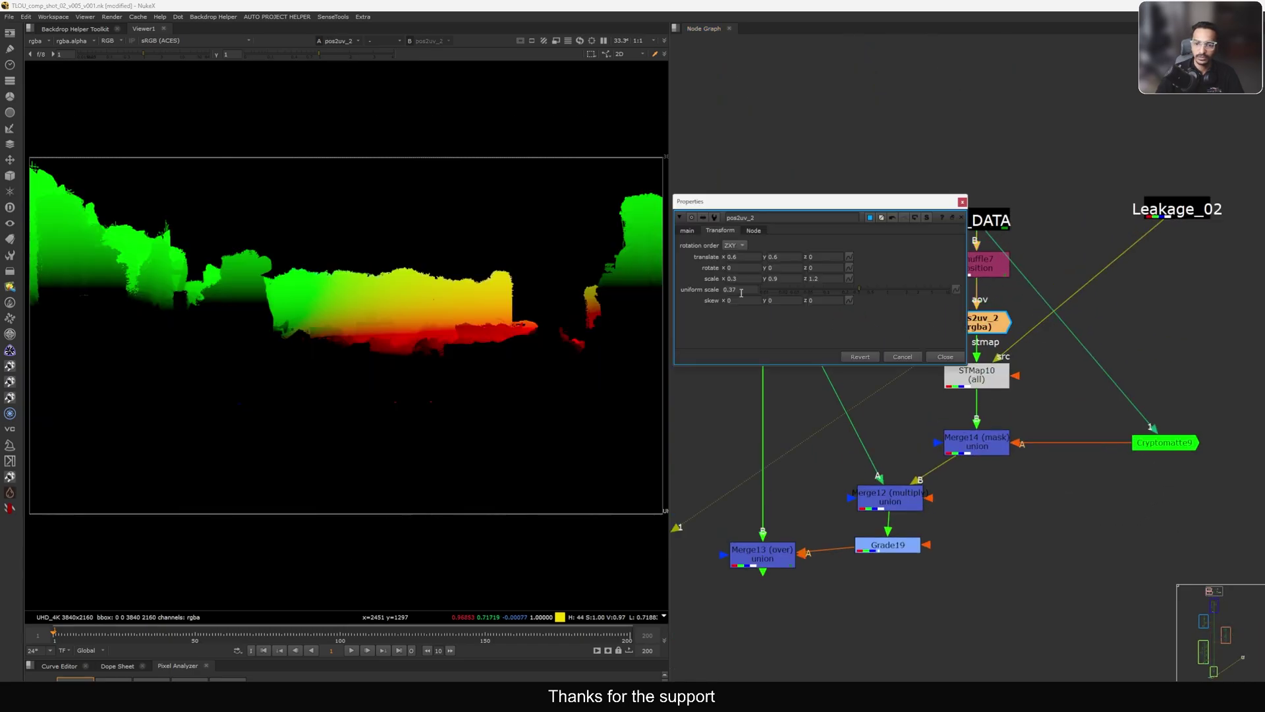
click(687, 231)
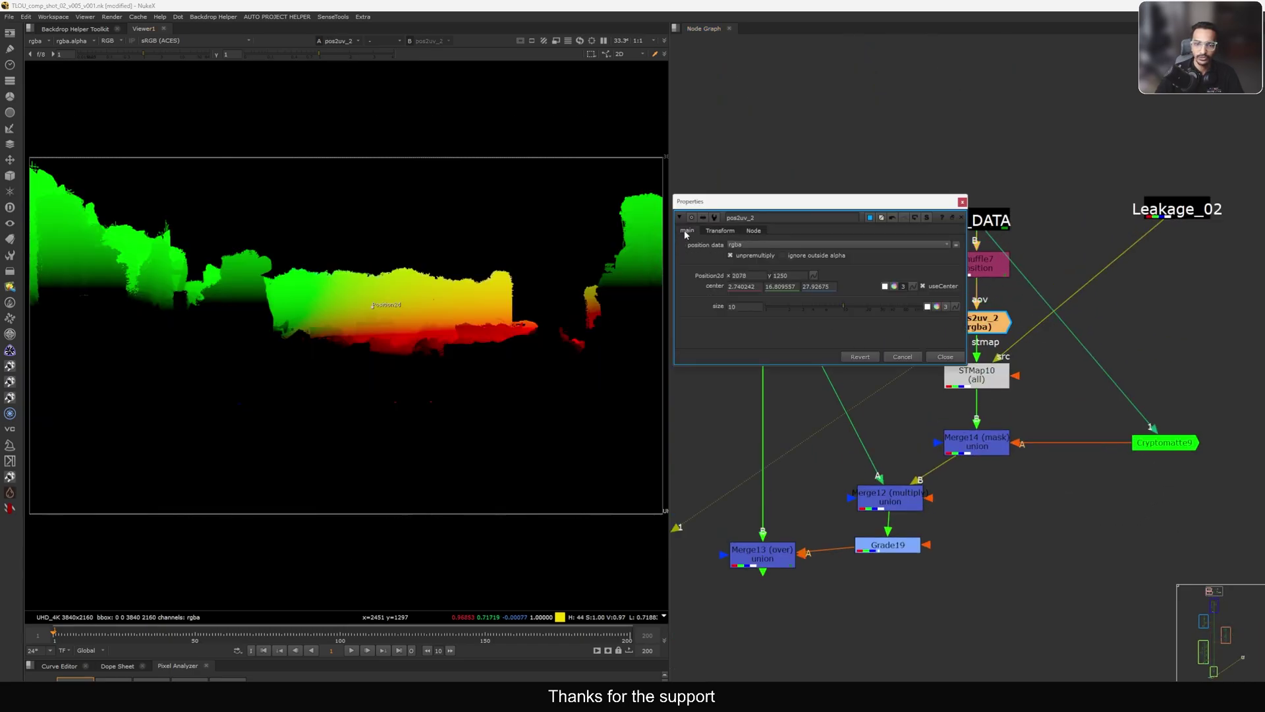
click(10, 255)
click(330, 187)
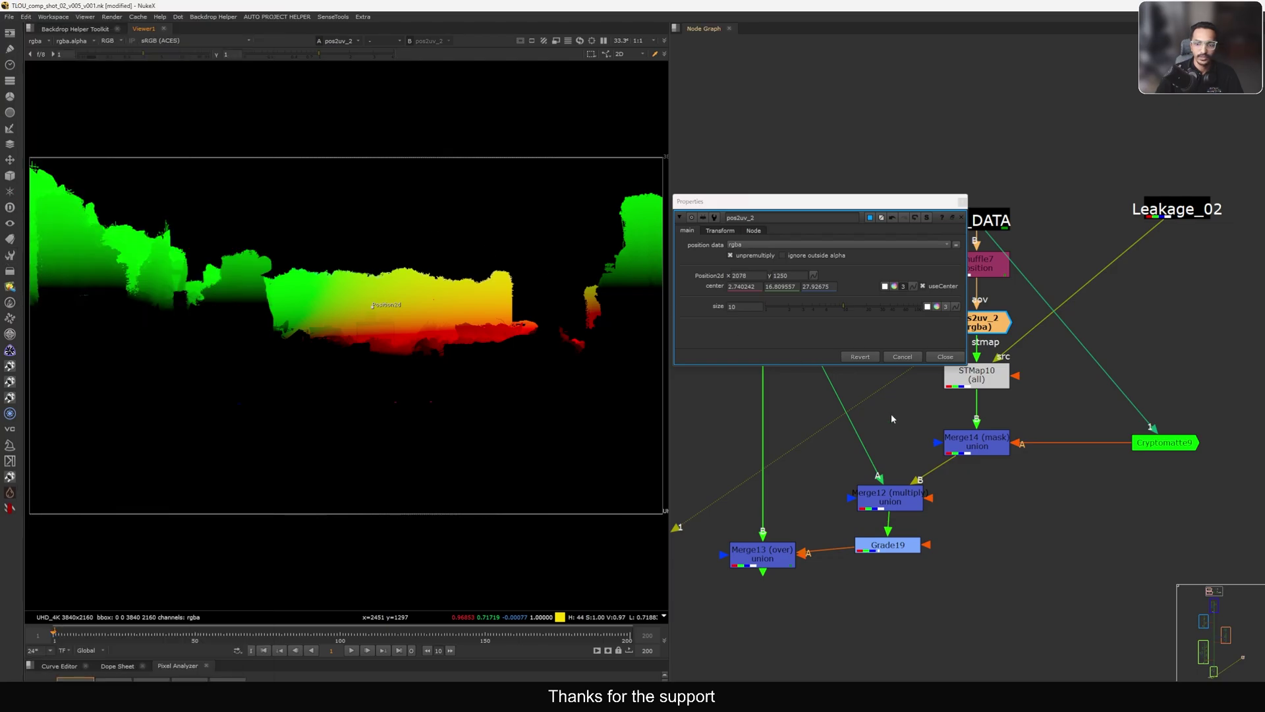
click(943, 355)
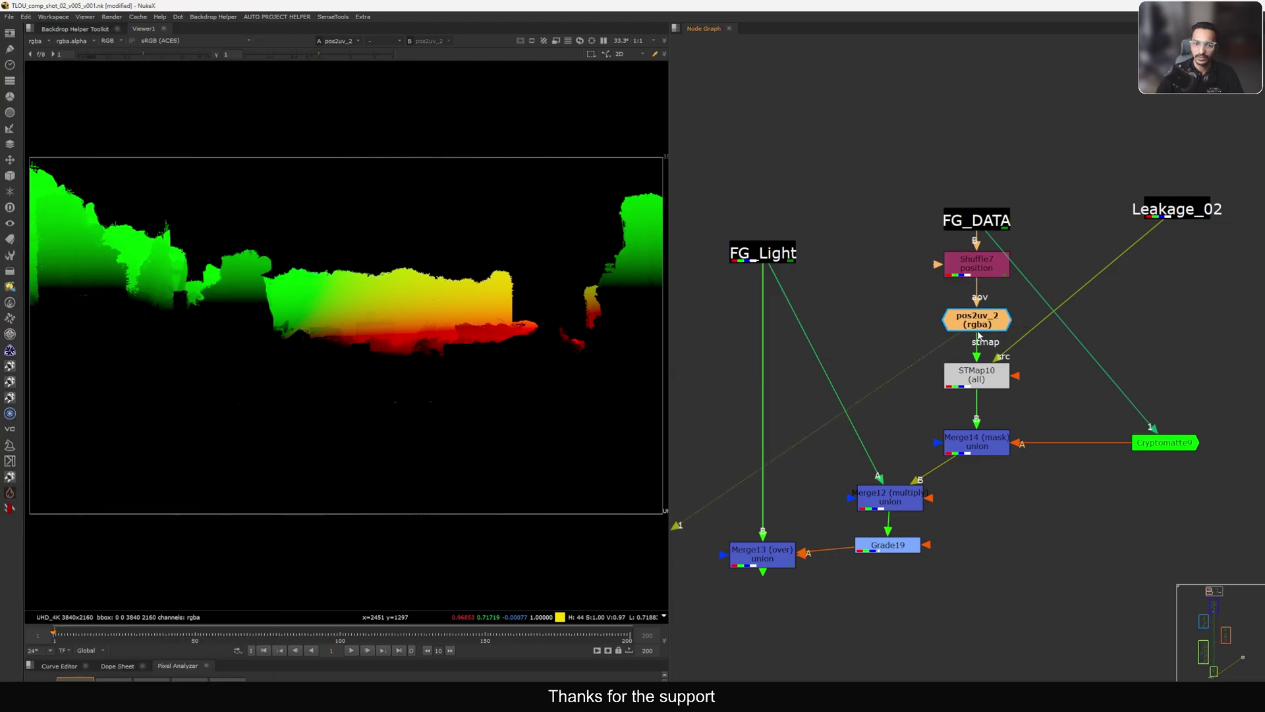
- View the projected leakage at STMap10 and the Cryptomatte-limited result at Merge14
scroll(979, 337, down, 4)
scroll(978, 339, up, 3)
click(978, 348)
scroll(968, 347, up, 2)
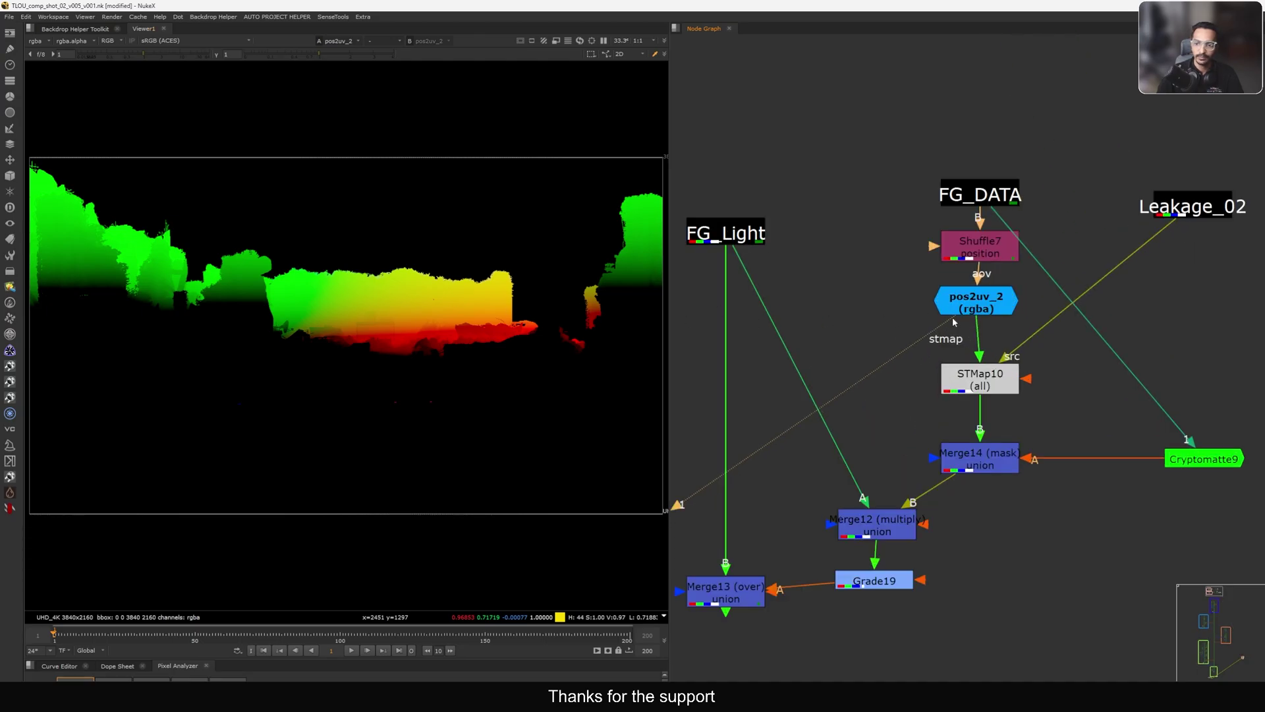
click(944, 375)
key(1)
middle_drag(943, 375, 886, 326)
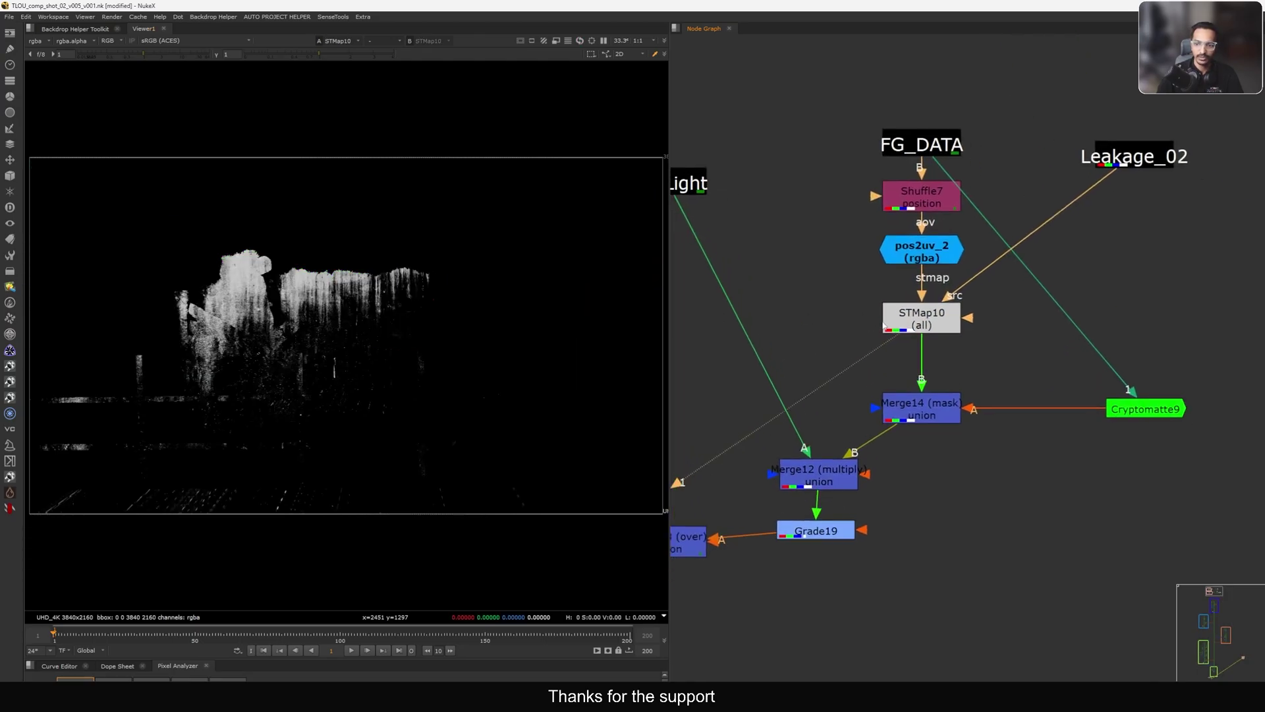
click(921, 409)
key(1)
scroll(929, 369, down, 3)
scroll(817, 455, up, 3)
click(813, 461)
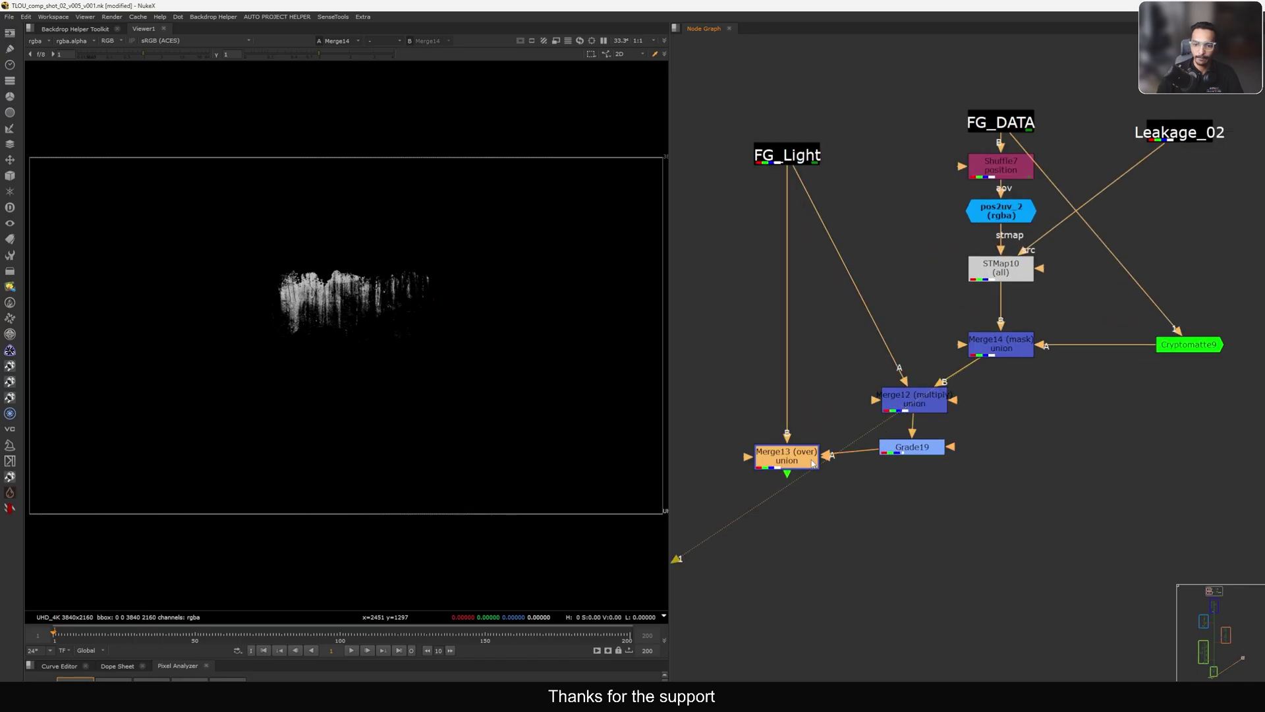
- Add a Grade node directly under Leakage_02 and view the whole graded texture
click(989, 350)
click(990, 358)
scroll(991, 356, down, 3)
scroll(988, 356, up, 1)
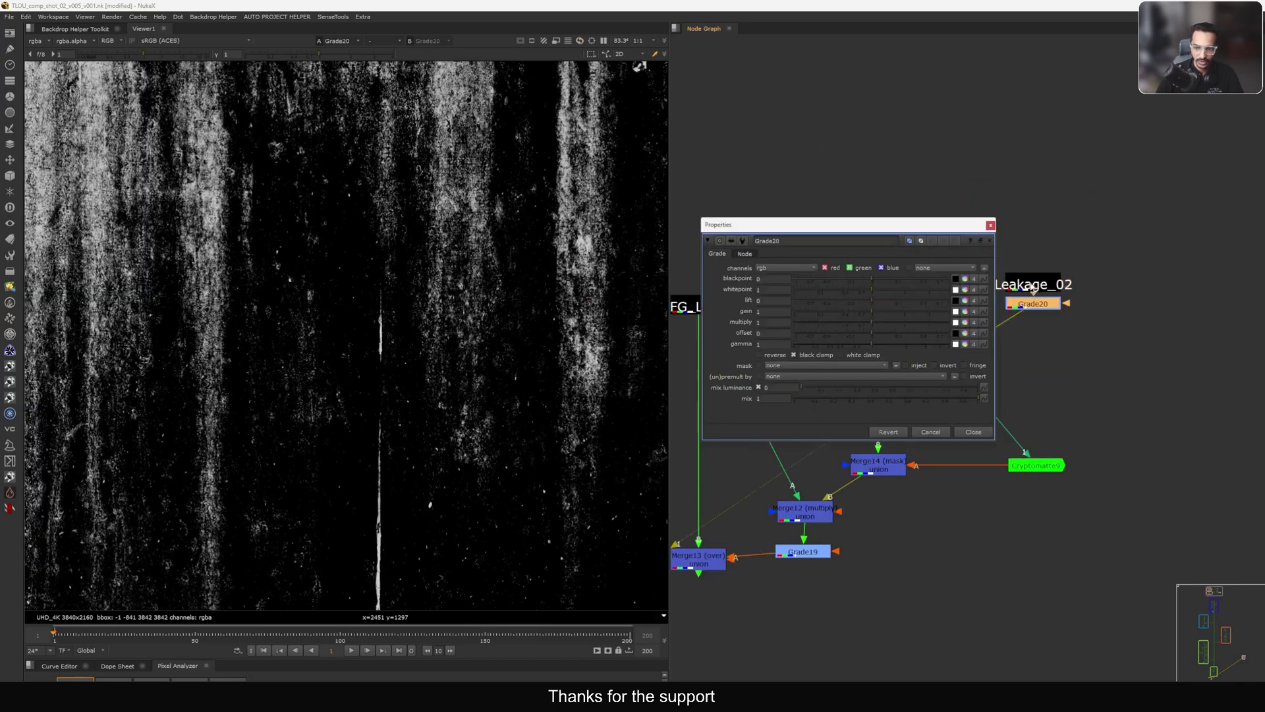
click(567, 298)
scroll(566, 296, down, 3)
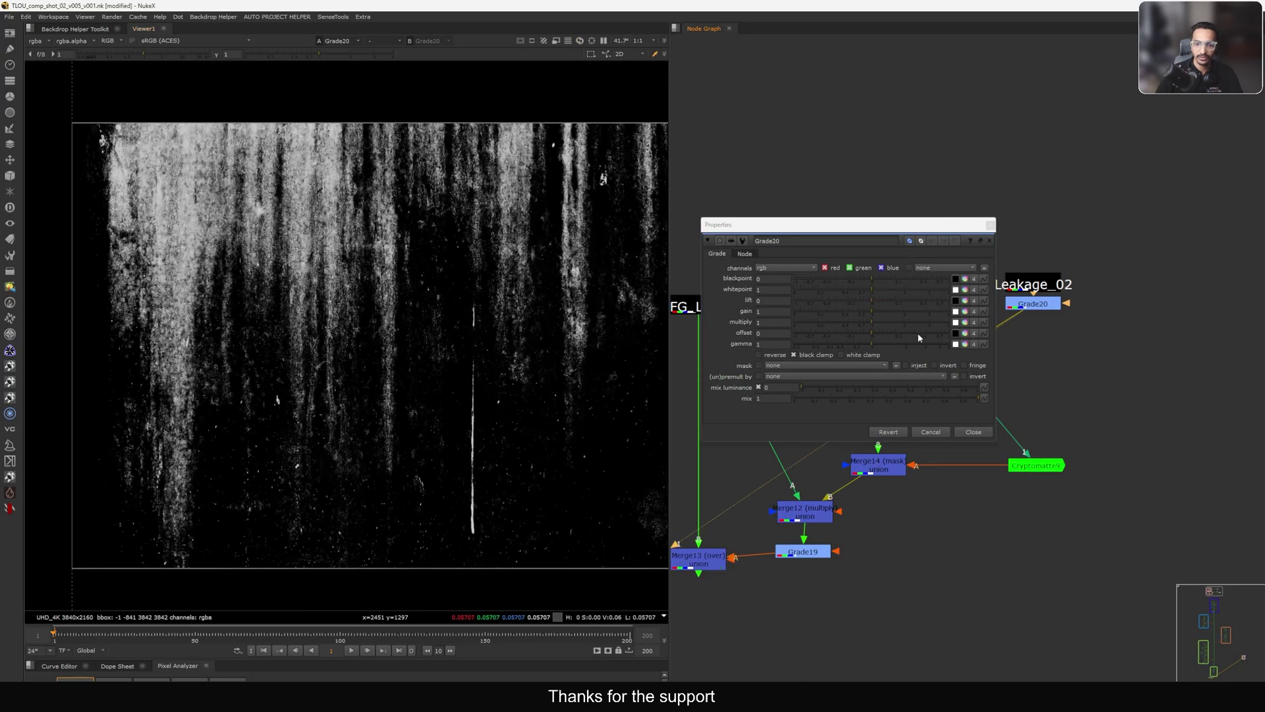
- Tint the leakage yellow by setting Grade20's gain to red 1, green about 0.75 and blue 0, and close its properties
click(965, 312)
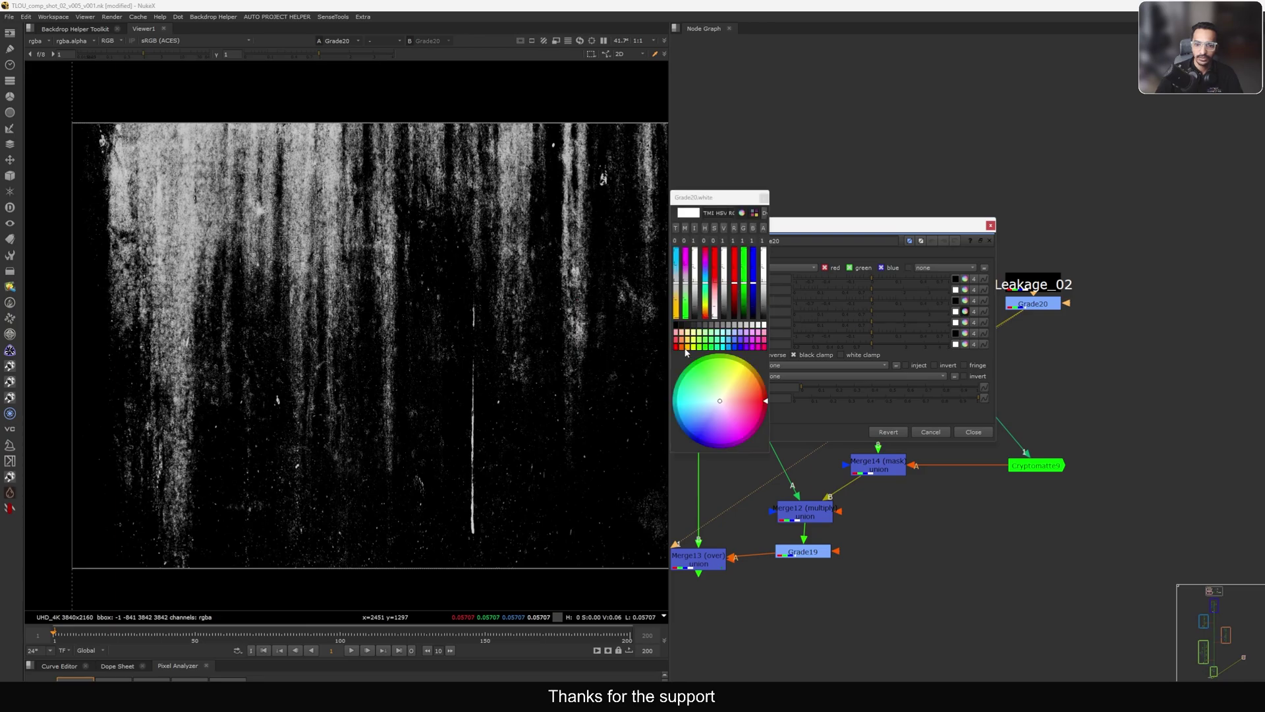
click(686, 347)
click(764, 198)
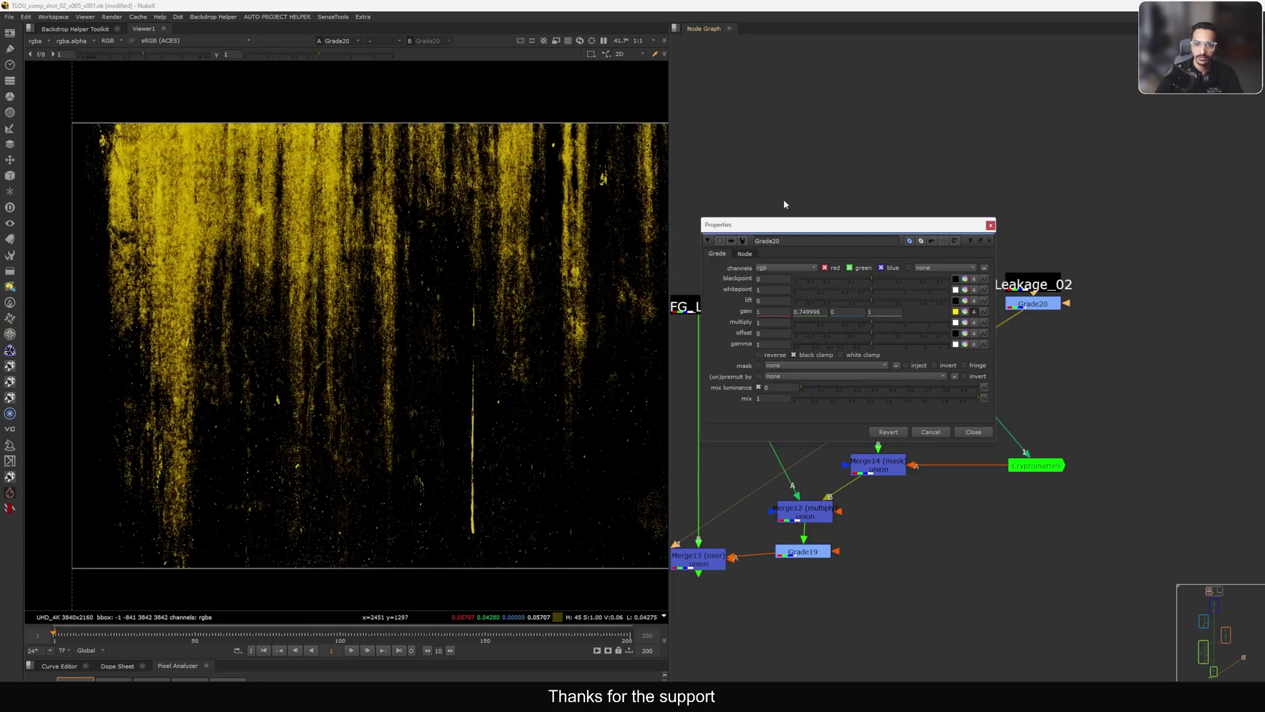
click(991, 225)
- Move Leakage_02 higher and place Grade20 neatly beneath it
drag(1033, 280, 1033, 257)
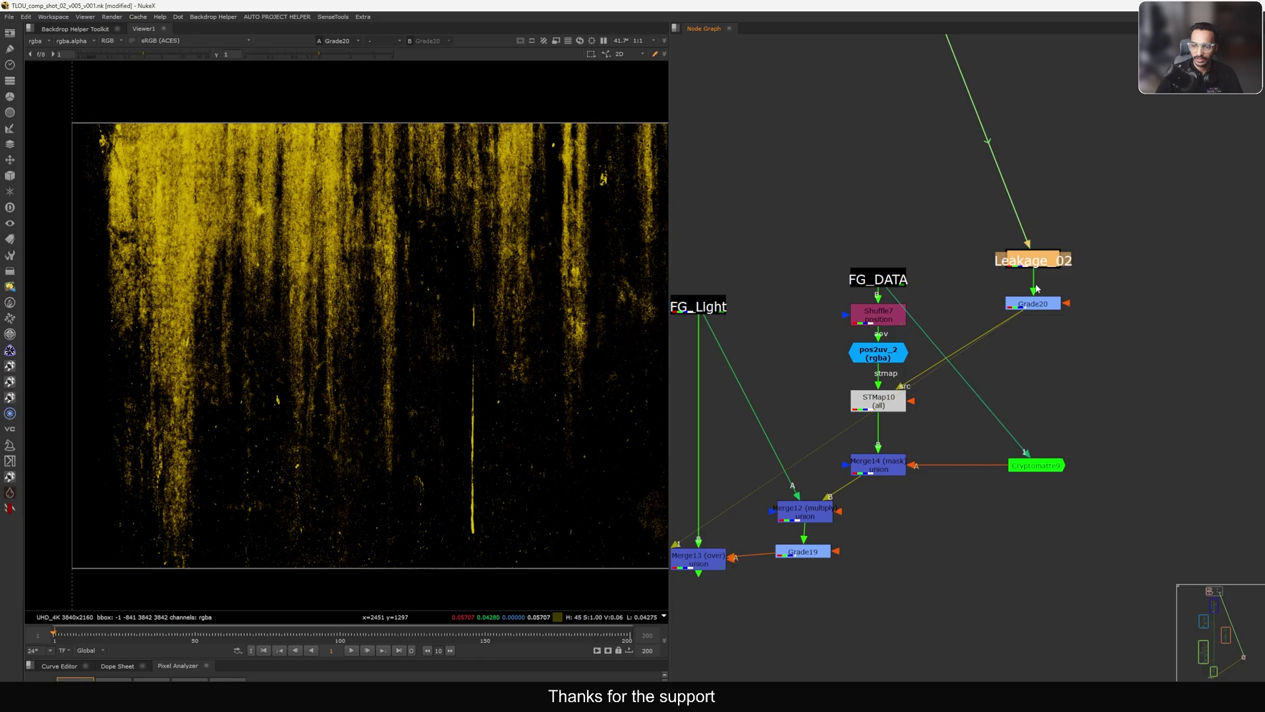
drag(1035, 304, 1034, 288)
click(1017, 303)
middle_drag(1017, 303, 1047, 272)
- View the tinted leakage over the CG render at Merge13
drag(909, 370, 904, 375)
key(1)
click(903, 402)
middle_drag(903, 438, 931, 373)
click(758, 465)
key(1)
- Connect Merge13's A input to Merge14 in place of Grade19, and place Merge13 straight below FG_Light
drag(757, 465, 744, 374)
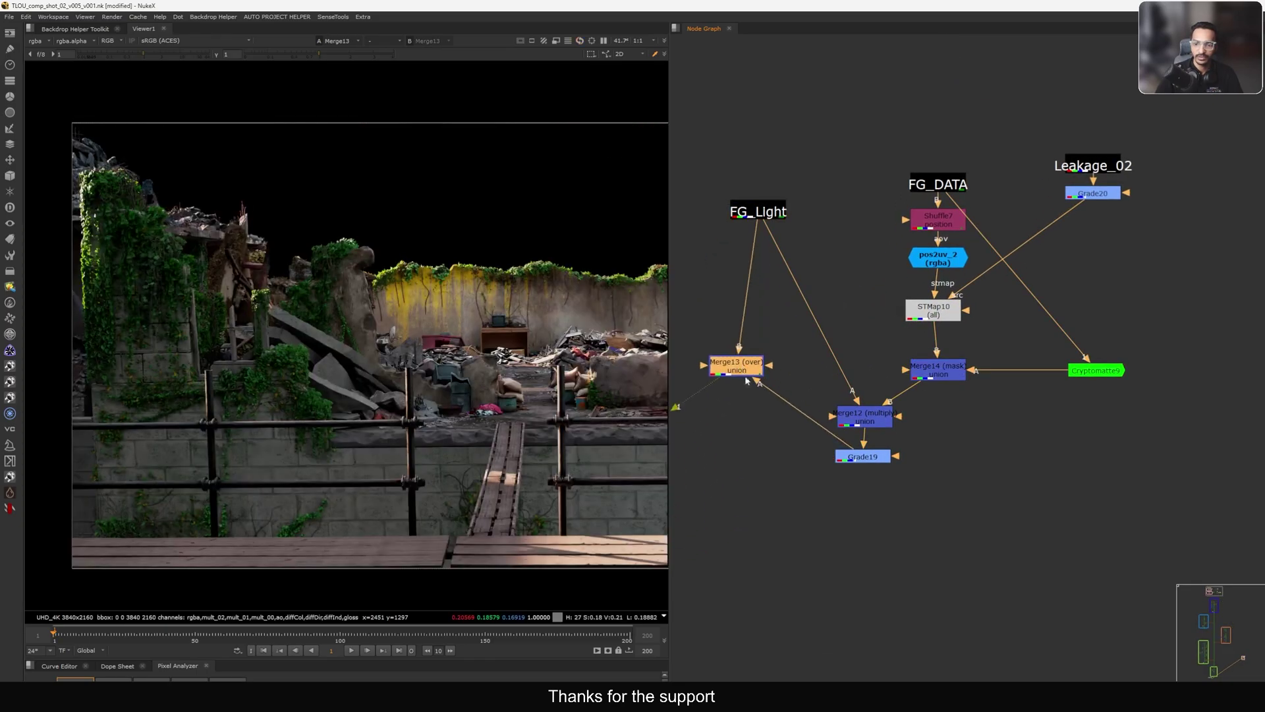
drag(799, 417, 936, 371)
drag(737, 367, 758, 410)
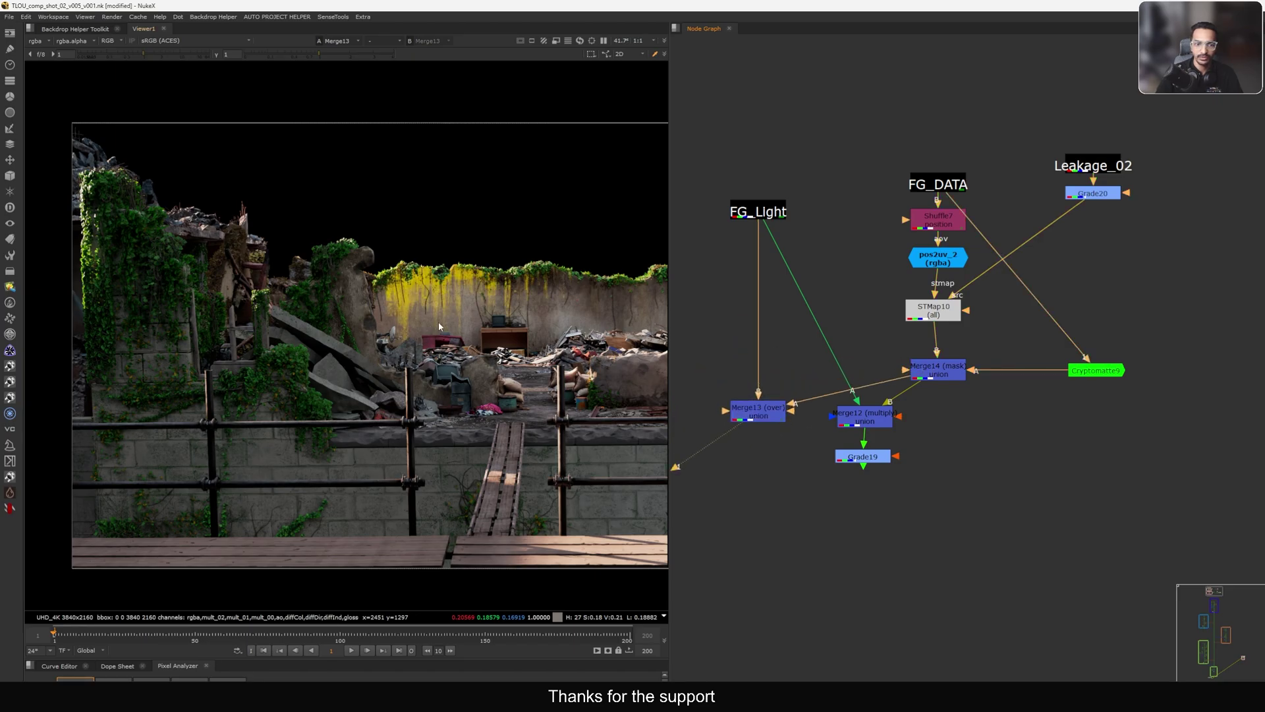
- Examine the tinted leakage up close on the wall together with Merge13's merge settings, and close its properties
scroll(441, 326, up, 2)
scroll(331, 343, up, 2)
scroll(715, 446, up, 2)
double_click(777, 398)
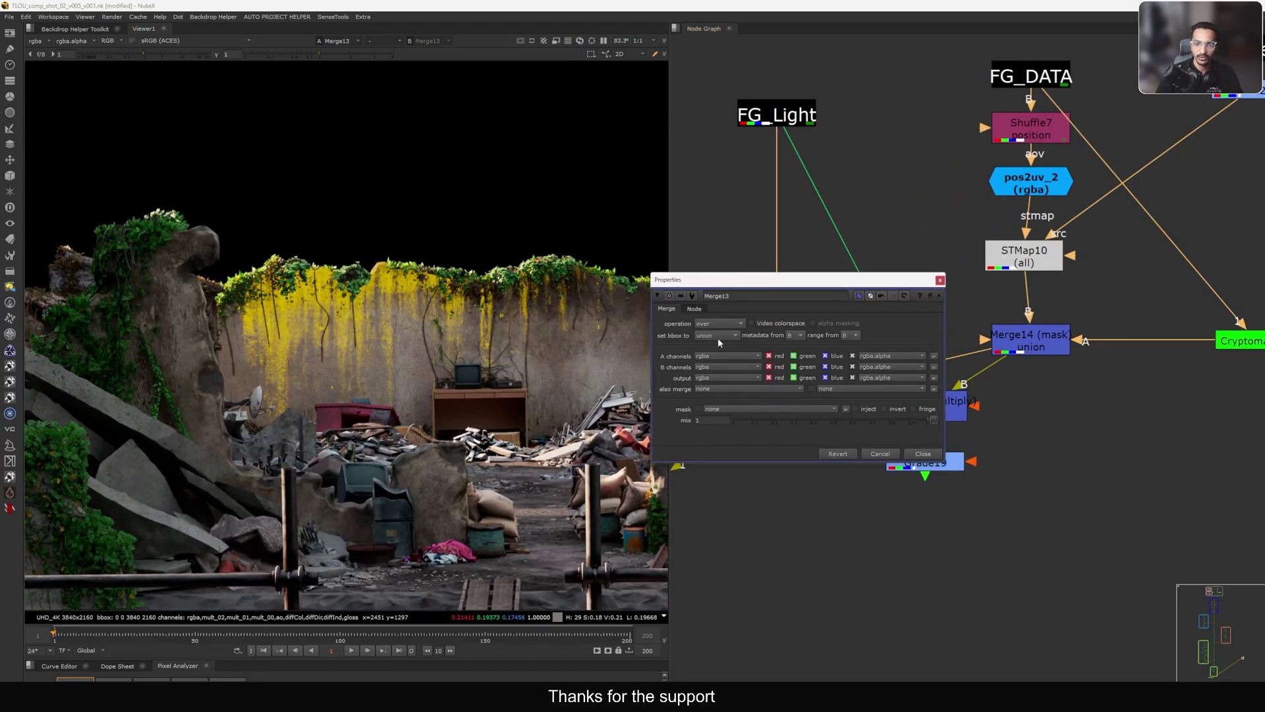
mouse_move(880, 425)
mouse_down()
mouse_move(844, 425)
mouse_move(880, 425)
mouse_up()
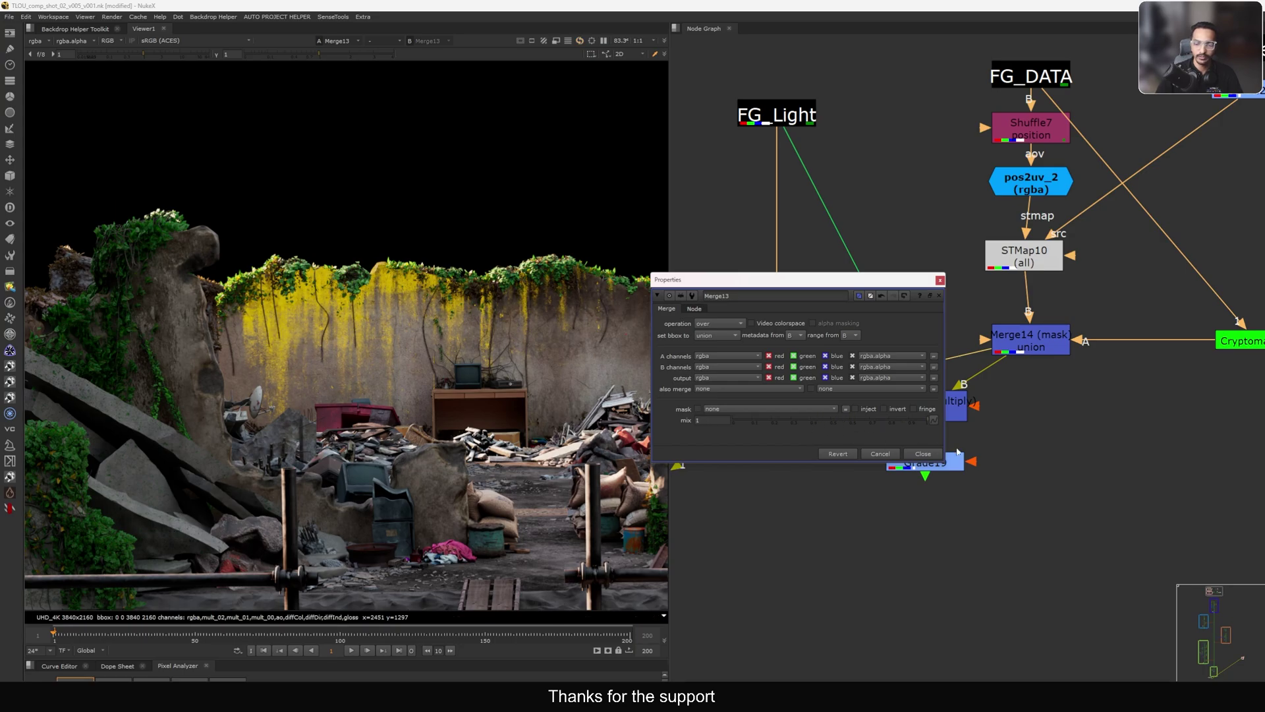
click(923, 453)
- Delete the unused Merge12 and Grade19 nodes and place Merge13 slightly lower beneath FG_Light
scroll(924, 418, down, 2)
drag(886, 381, 1008, 492)
key(Delete)
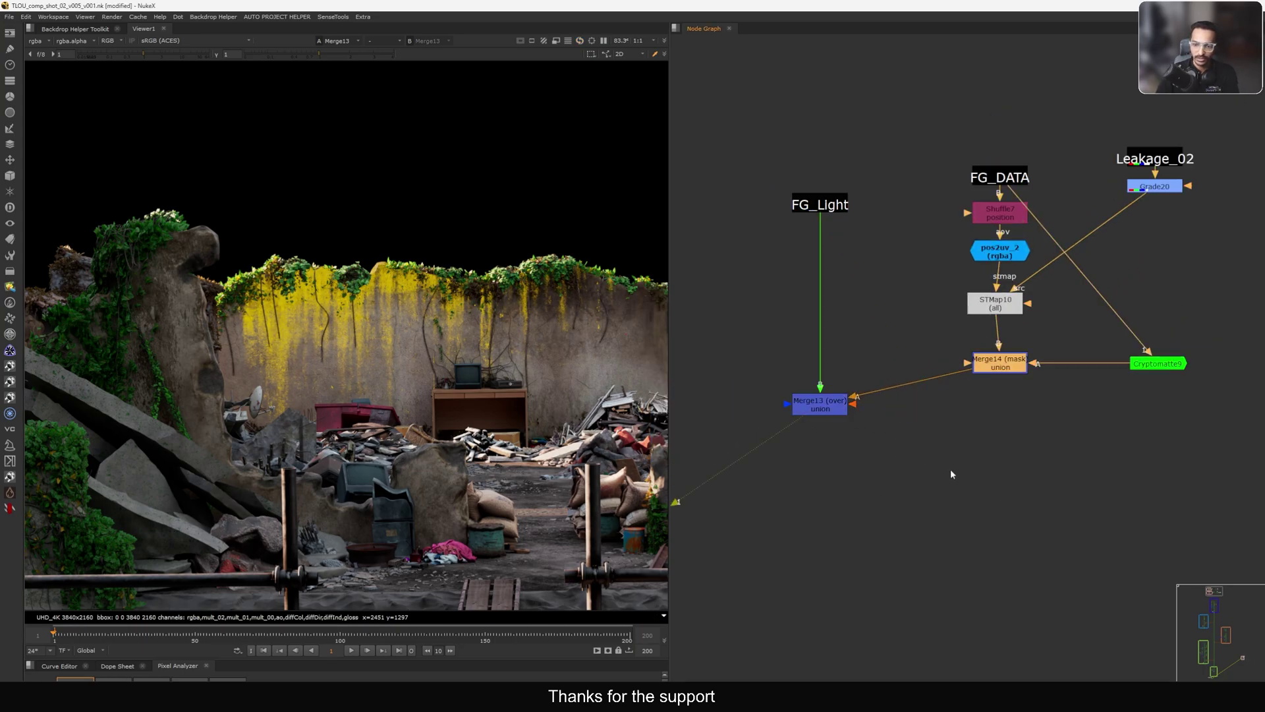
drag(836, 410, 841, 426)
drag(342, 251, 427, 338)
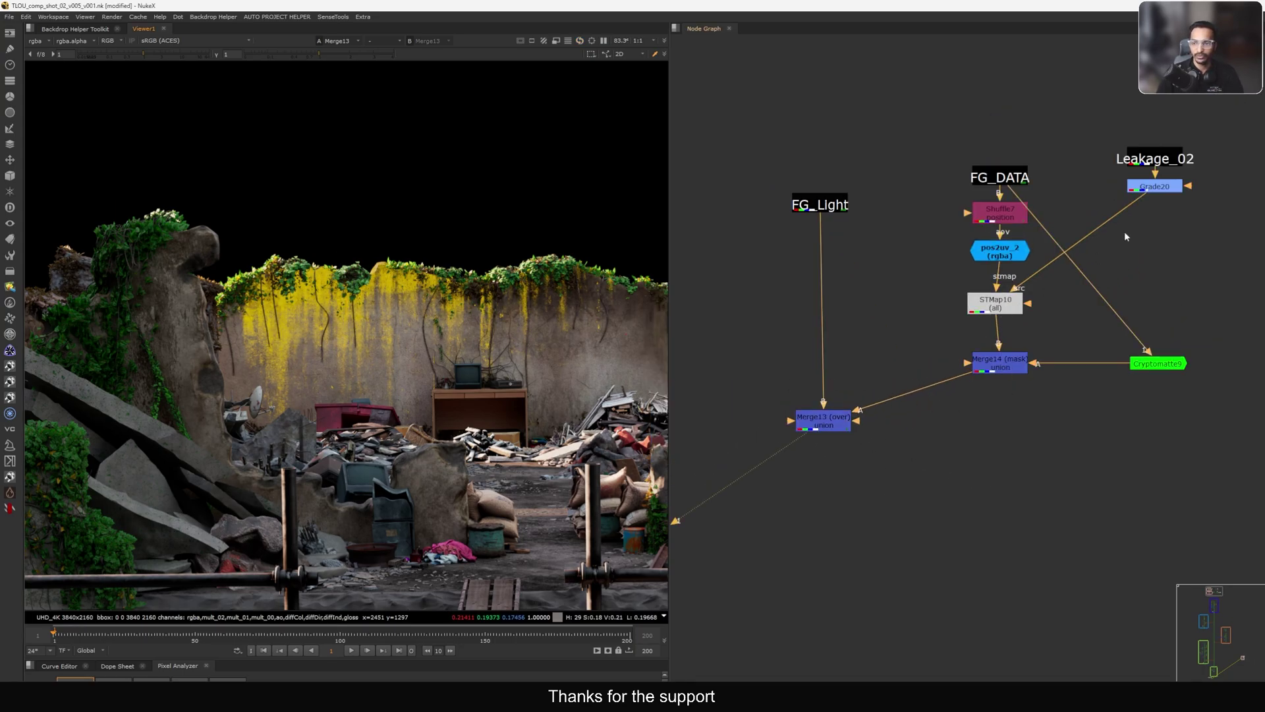
- Remove Grade20 and Leakage_02 from the node graph and align STMap10 beneath pos2uv_2
click(1158, 188)
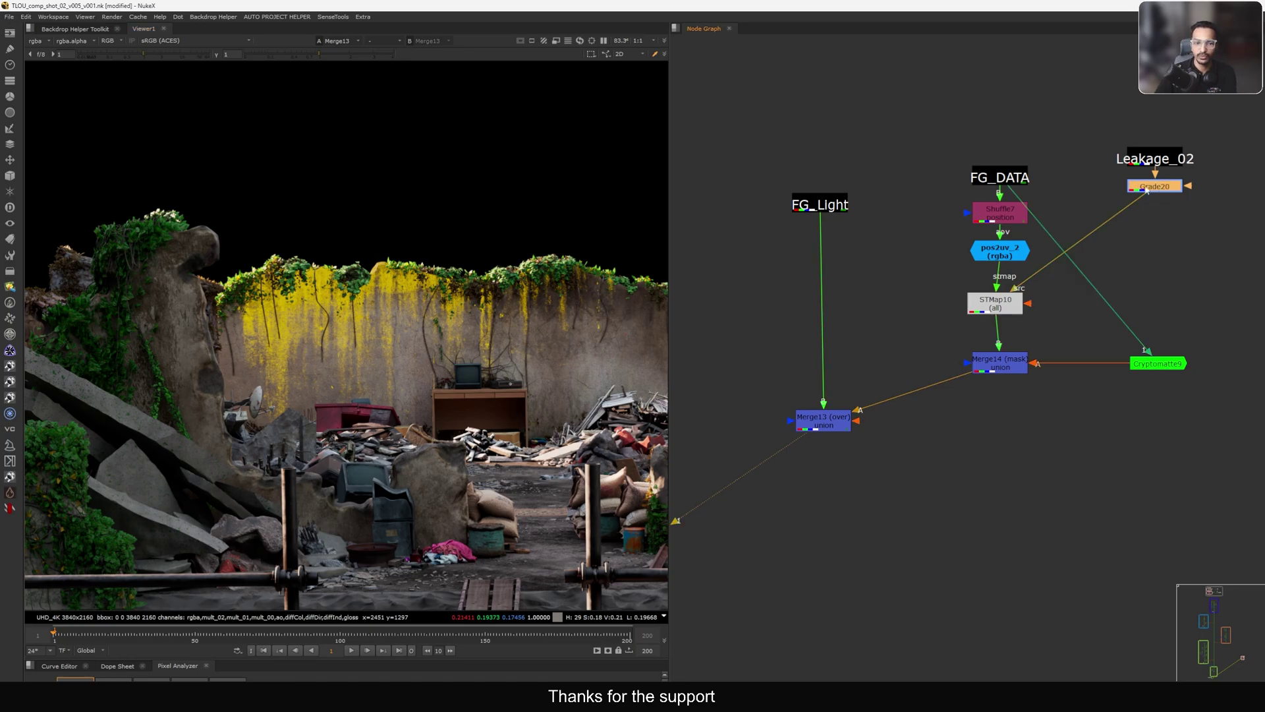
middle_drag(431, 368, 327, 390)
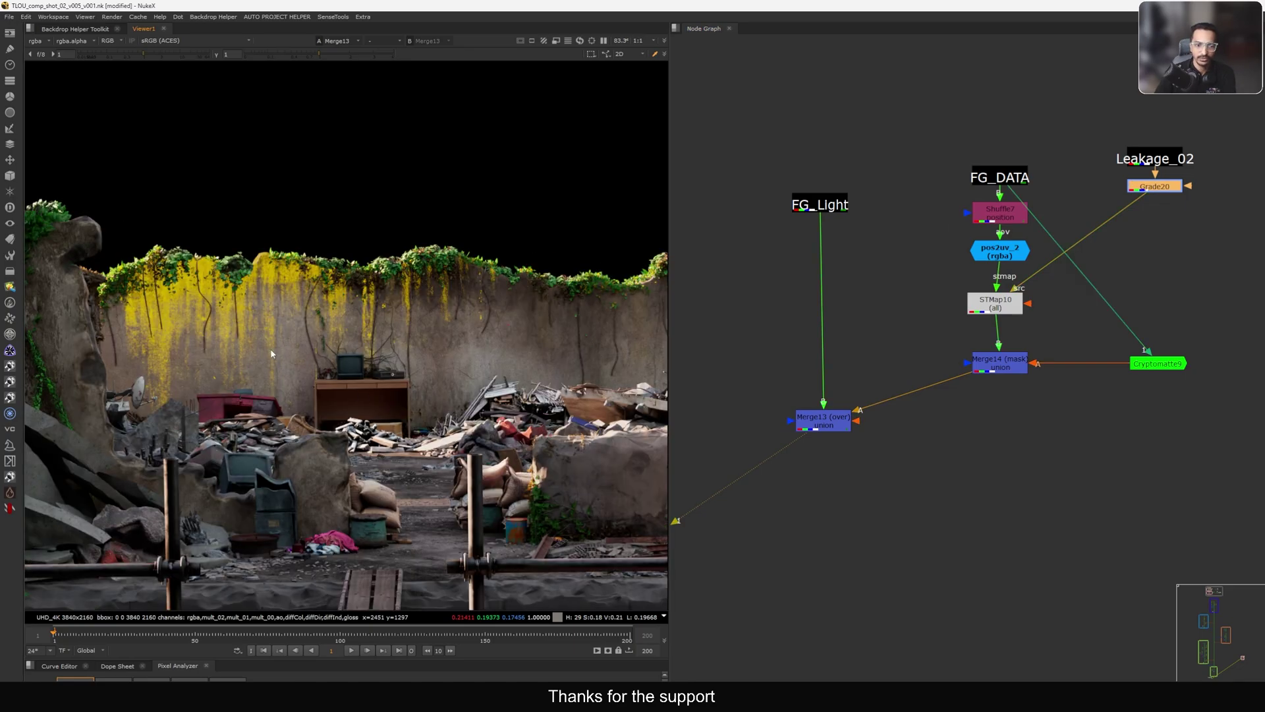
key(Delete)
middle_drag(1155, 175, 1109, 232)
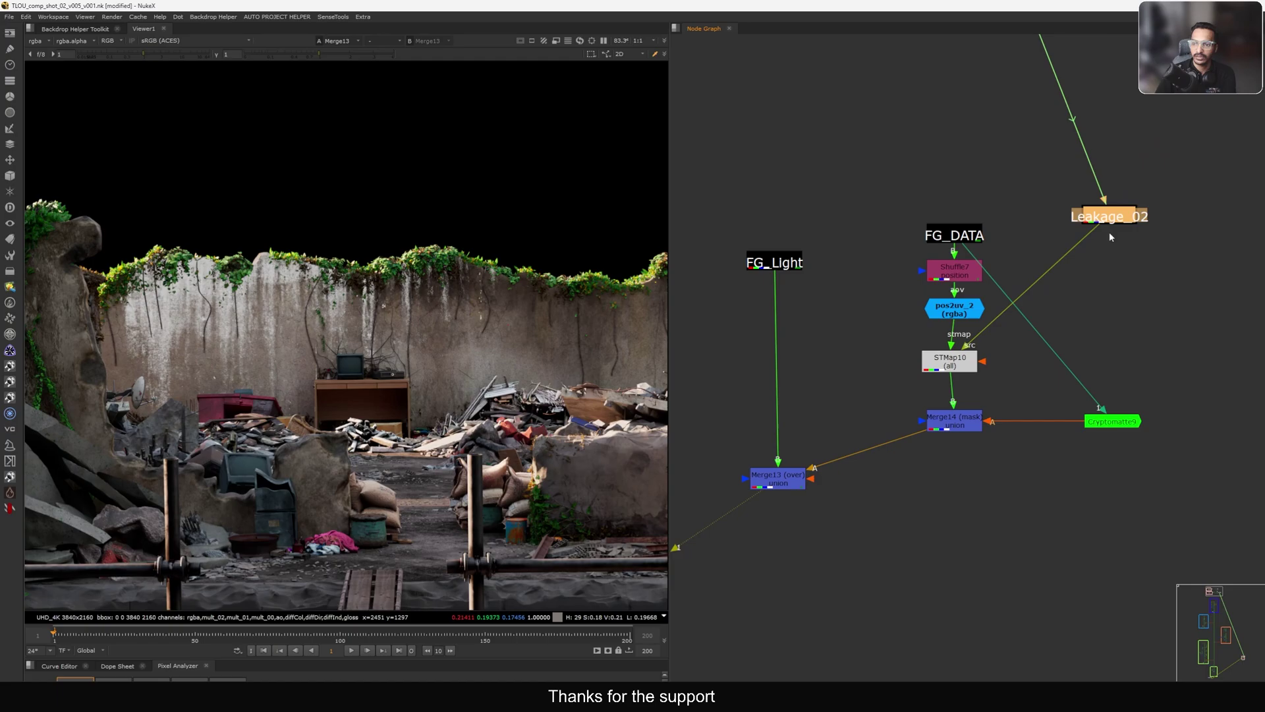
key(Delete)
drag(944, 328, 989, 316)
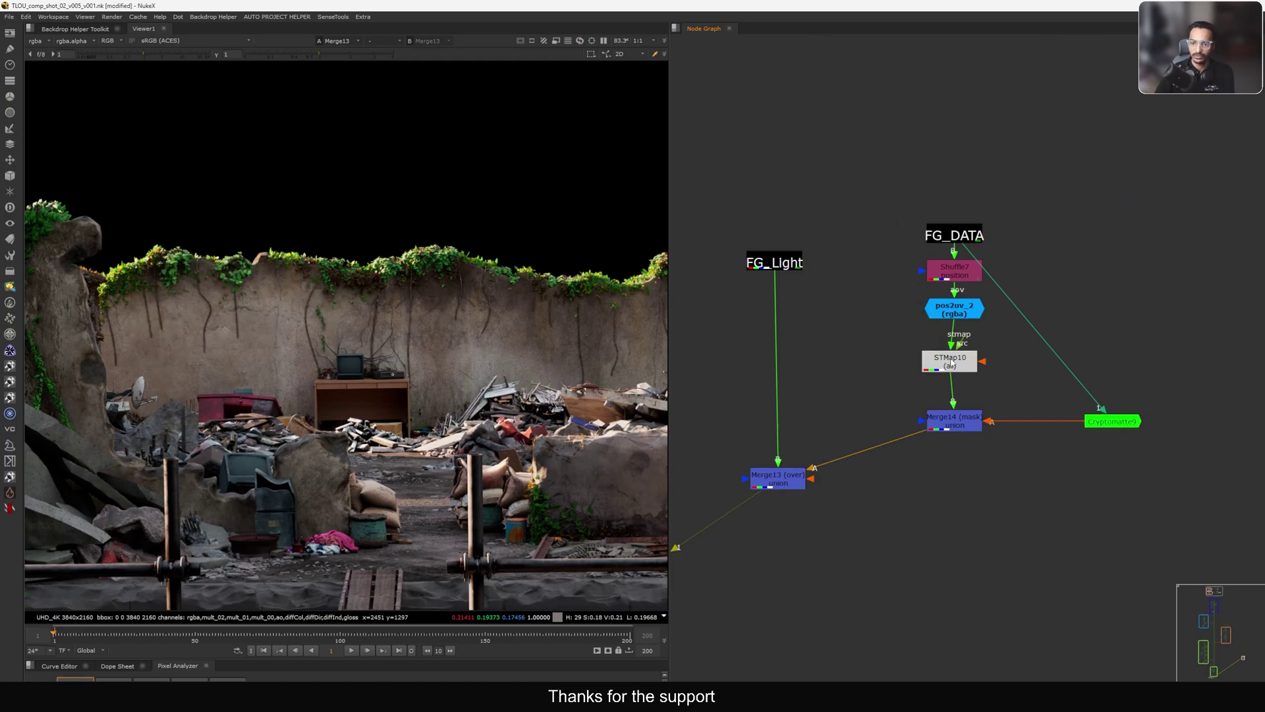
drag(951, 362, 956, 365)
- Create a Text node beside FG_DATA with the message "LAST OF US"
click(1081, 302)
key(Tab)
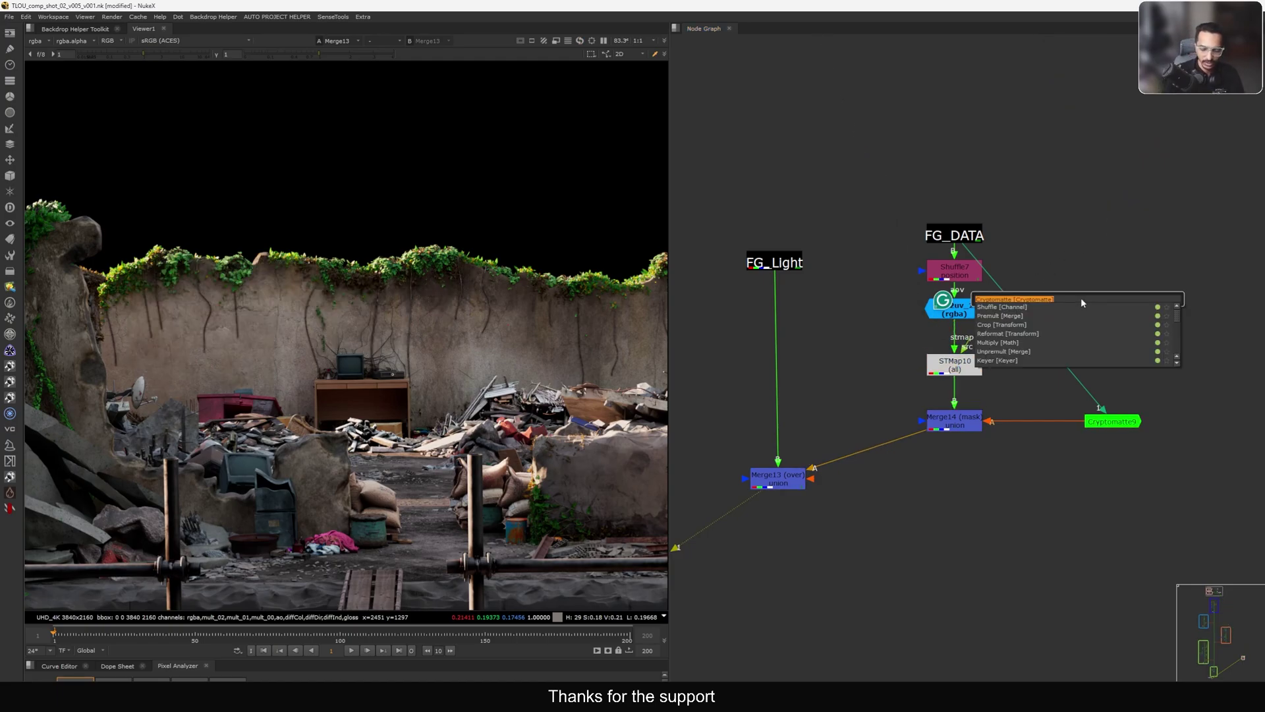
text(text)
key(Return)
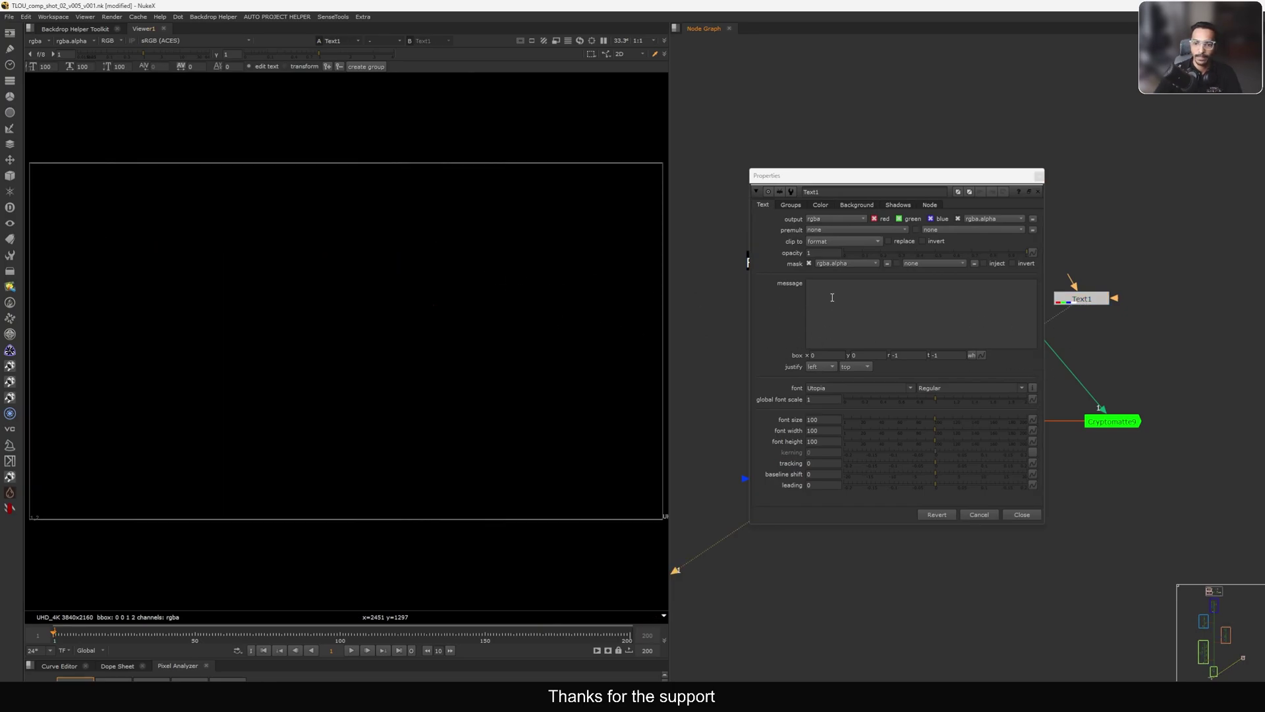
click(832, 296)
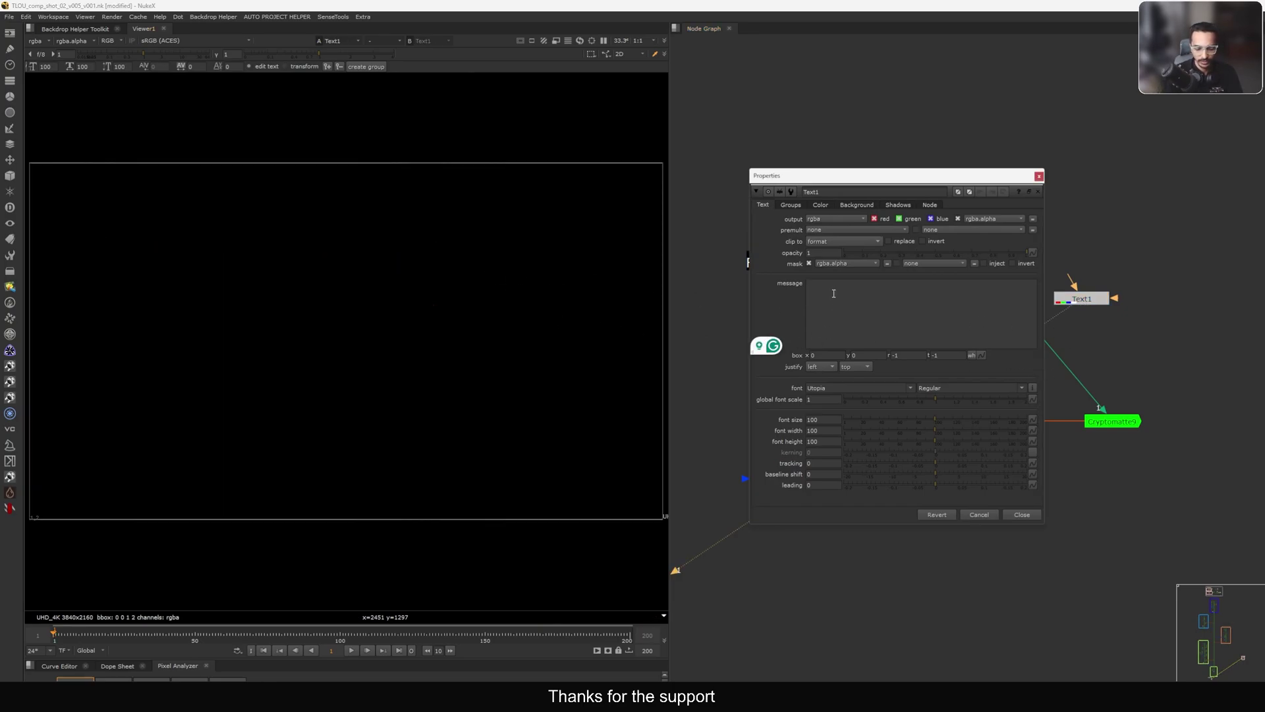
text(LAST)
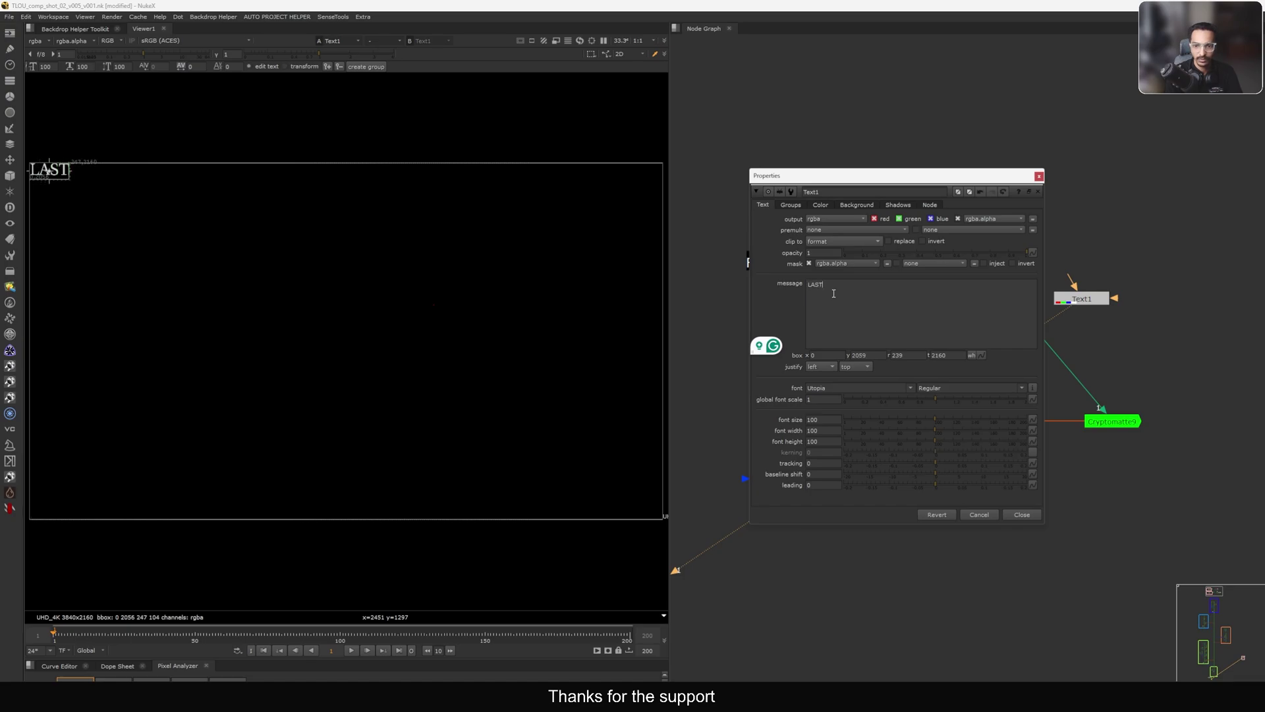
text( OF US)
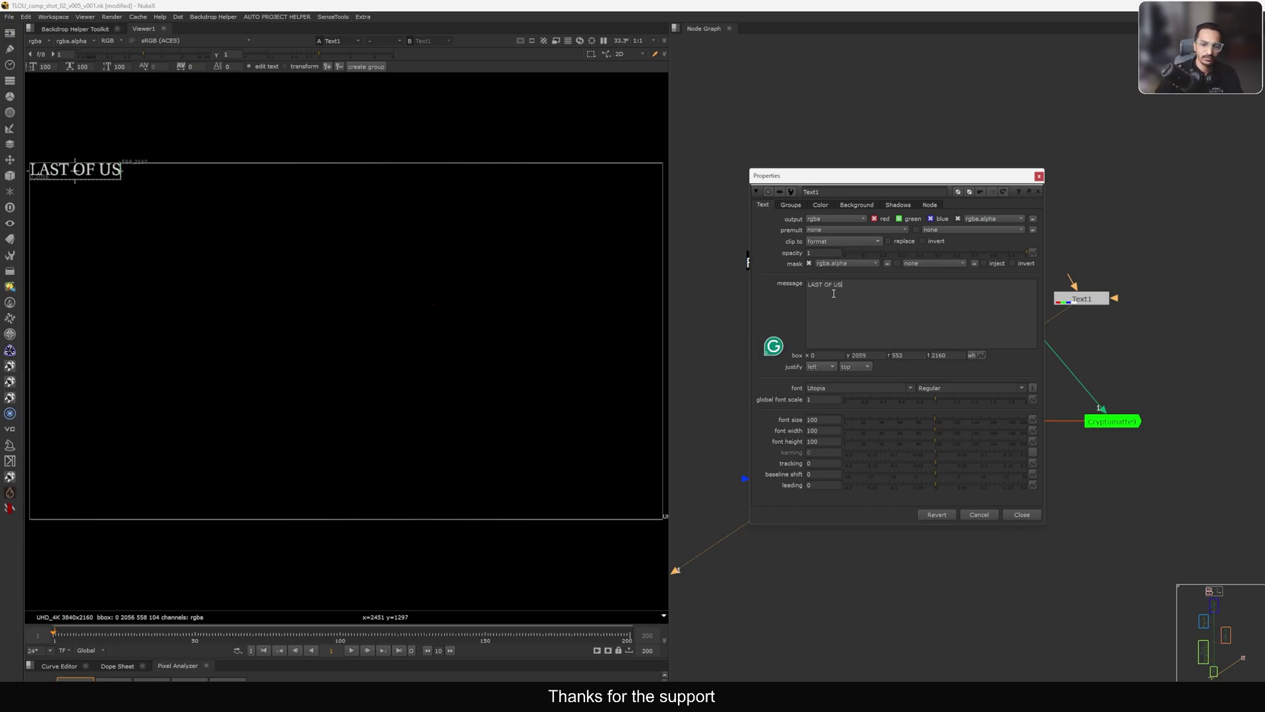
click(1039, 176)
- Place the text near the centre of the frame, set Text1 higher in the node graph and close its properties
drag(1080, 297, 1090, 277)
key(Return)
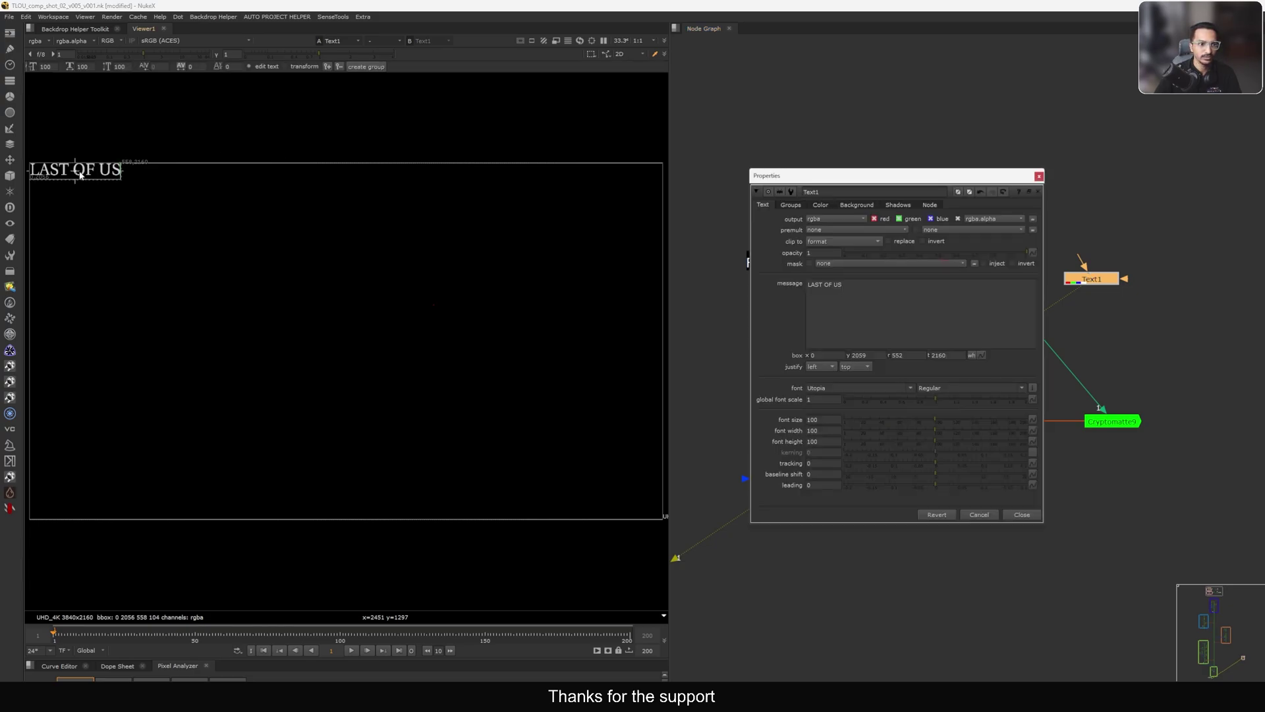
drag(79, 175, 346, 328)
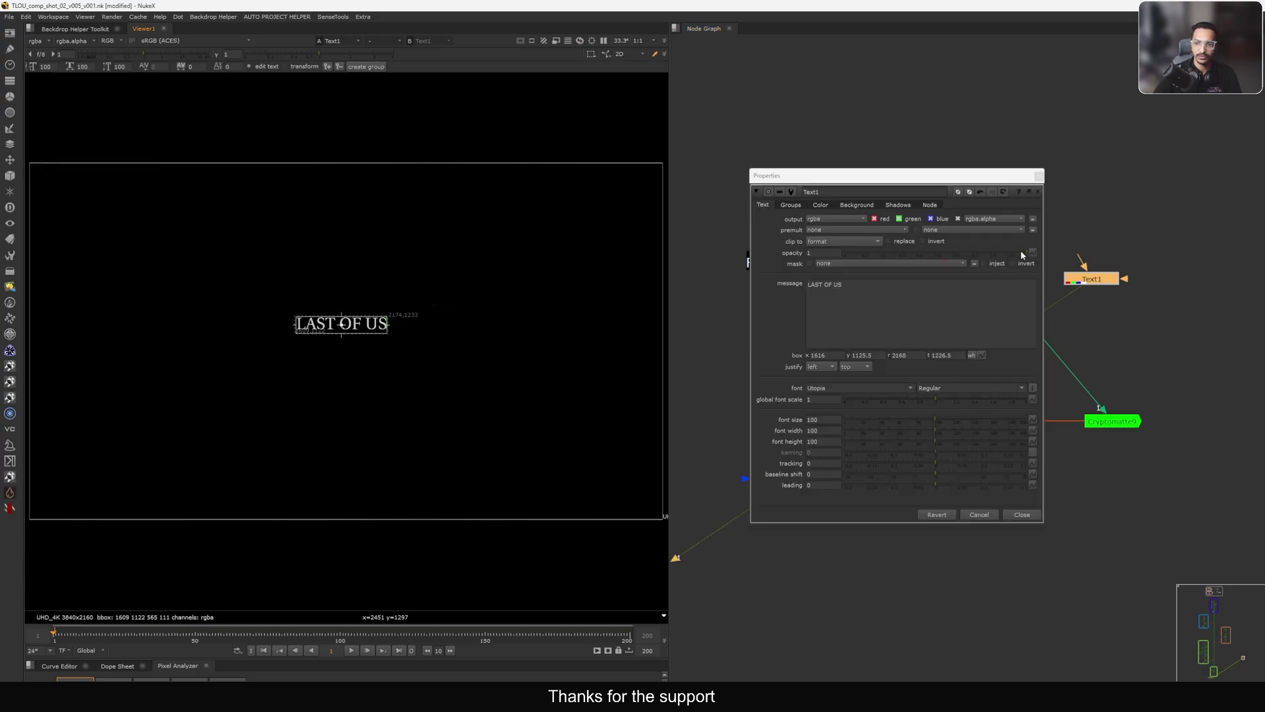
drag(1088, 281, 1094, 251)
click(1039, 176)
- Add a Crop node directly beneath Text1
key(Tab)
text(CROP)
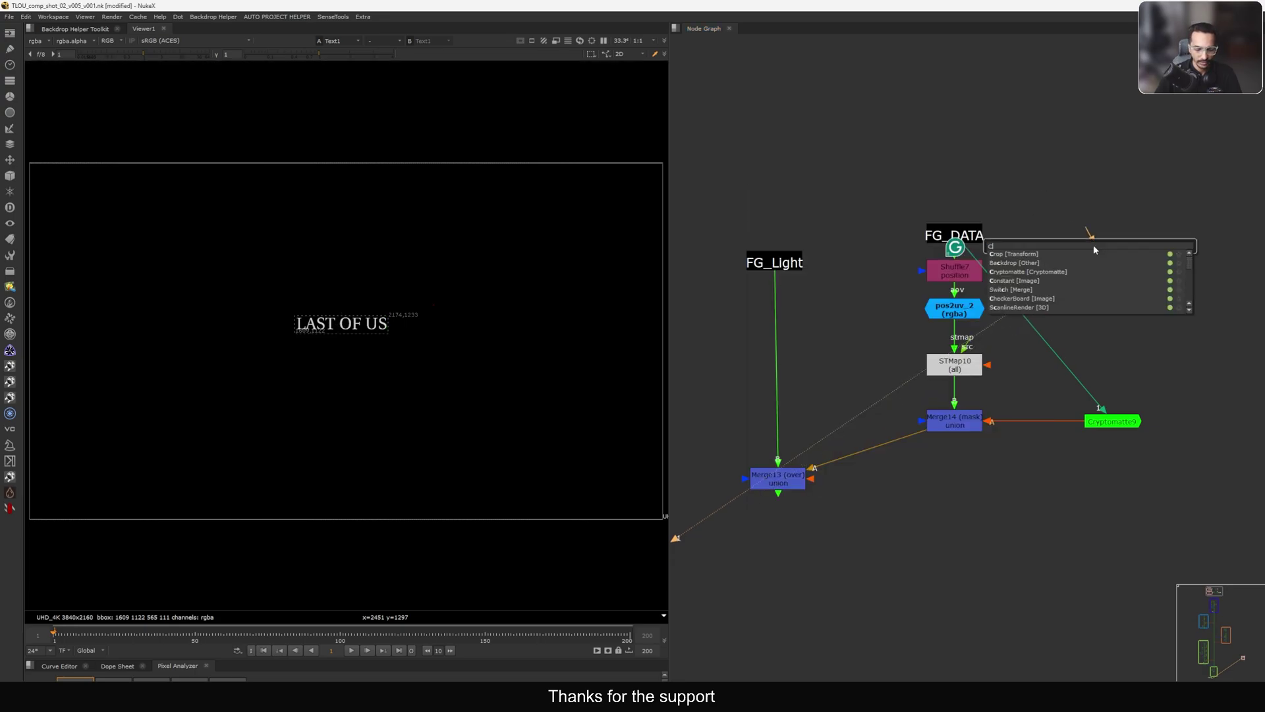
click(1012, 256)
drag(1097, 267, 1098, 276)
click(1080, 296)
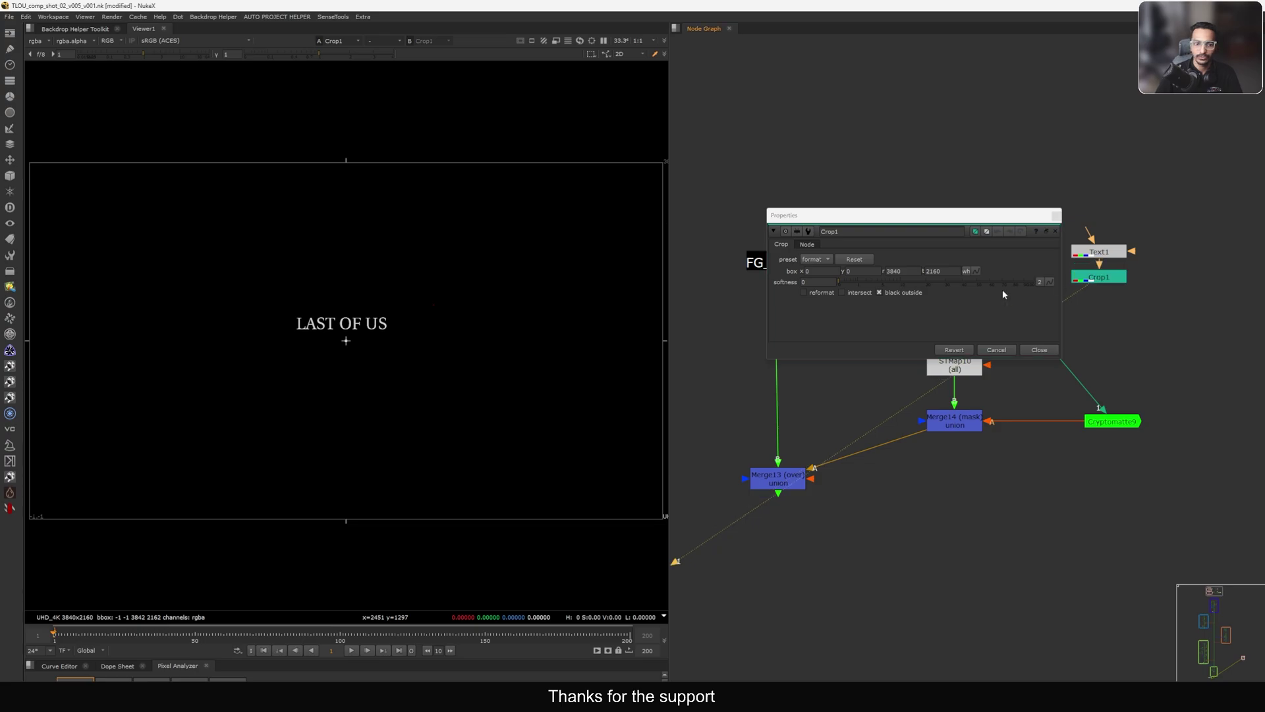
- Tighten Crop1's box around the text to about 1285 by 615 pixels, enable reformat, turn off black outside, and close its properties
scroll(556, 304, down, 4)
drag(464, 400, 464, 337)
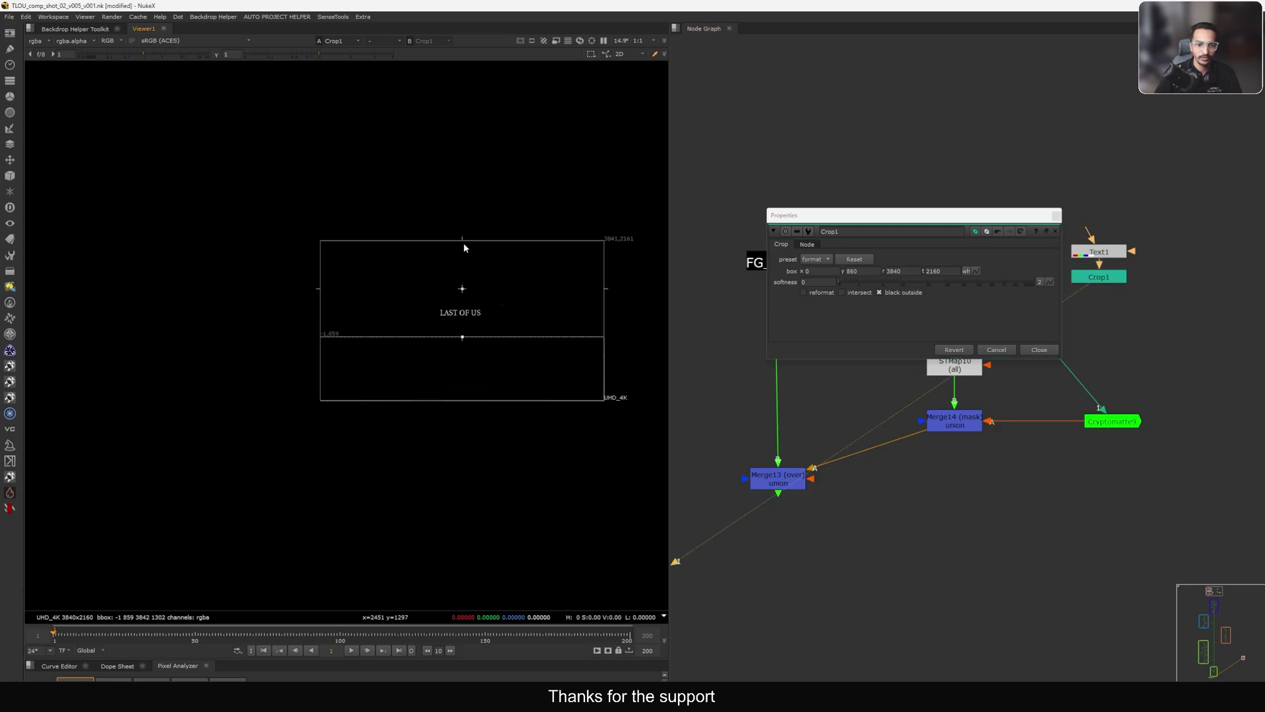
drag(464, 241, 464, 291)
drag(594, 319, 512, 316)
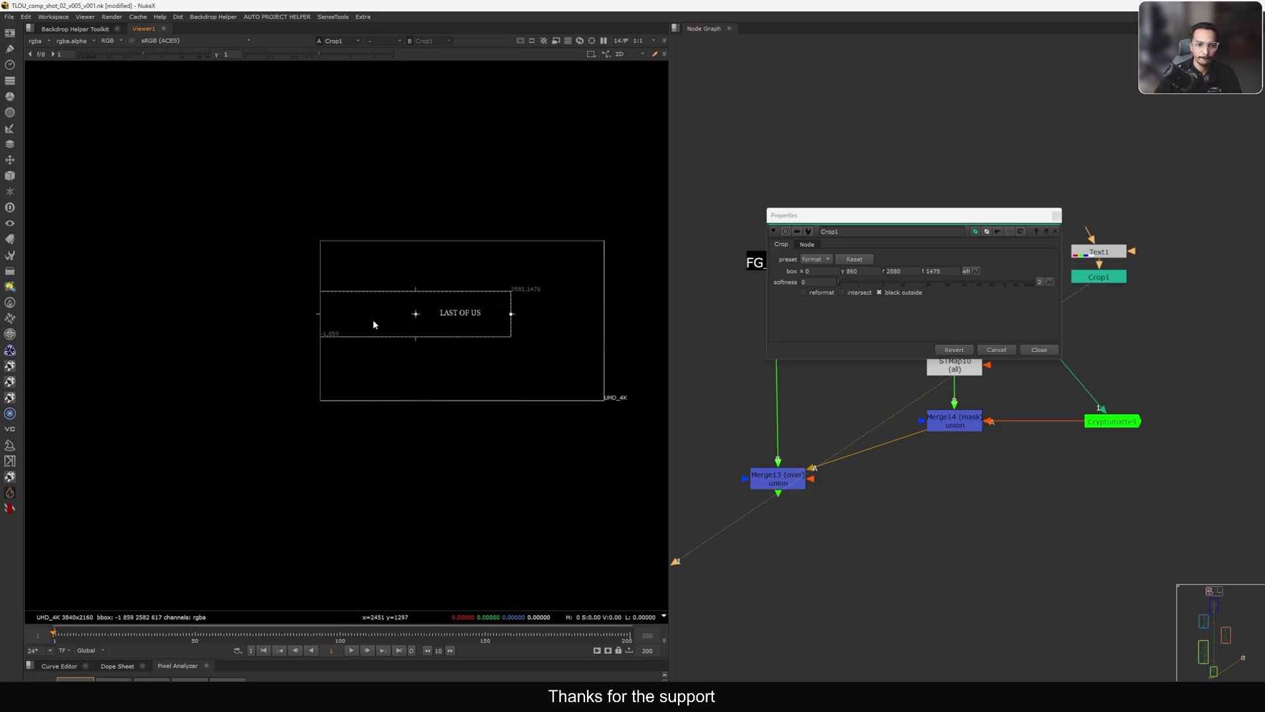
drag(323, 320, 417, 319)
key(f)
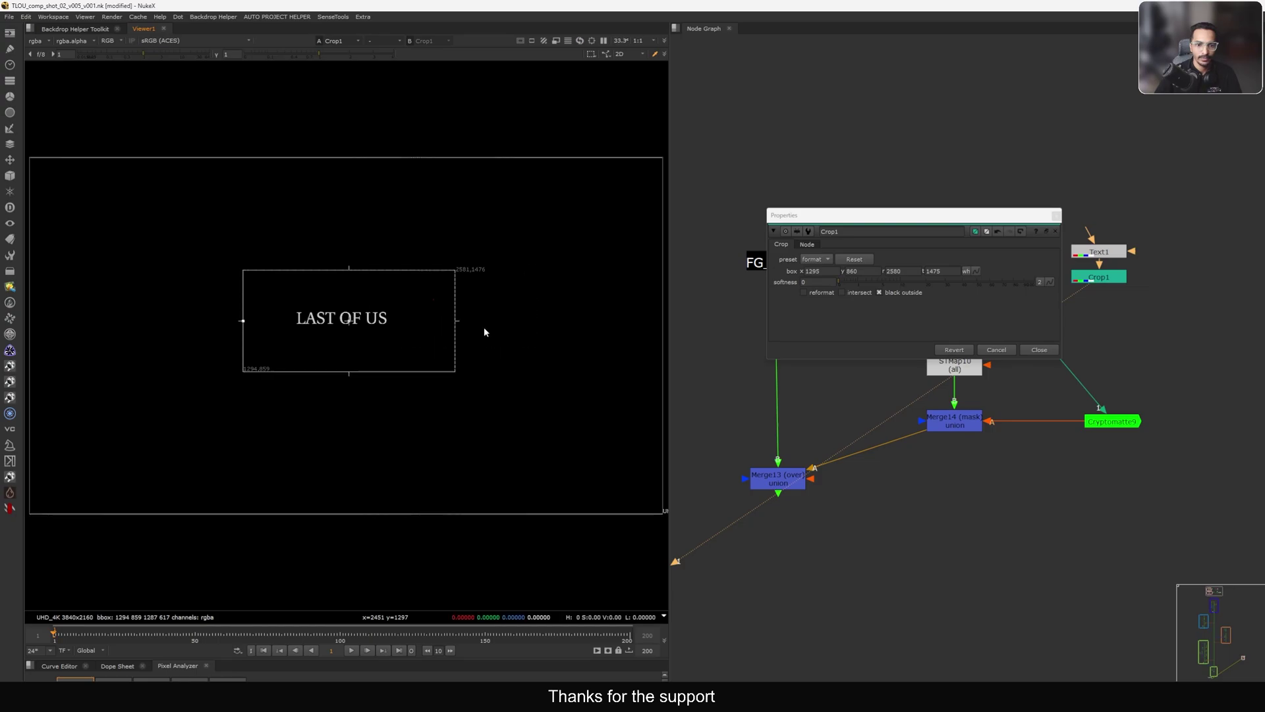
click(814, 292)
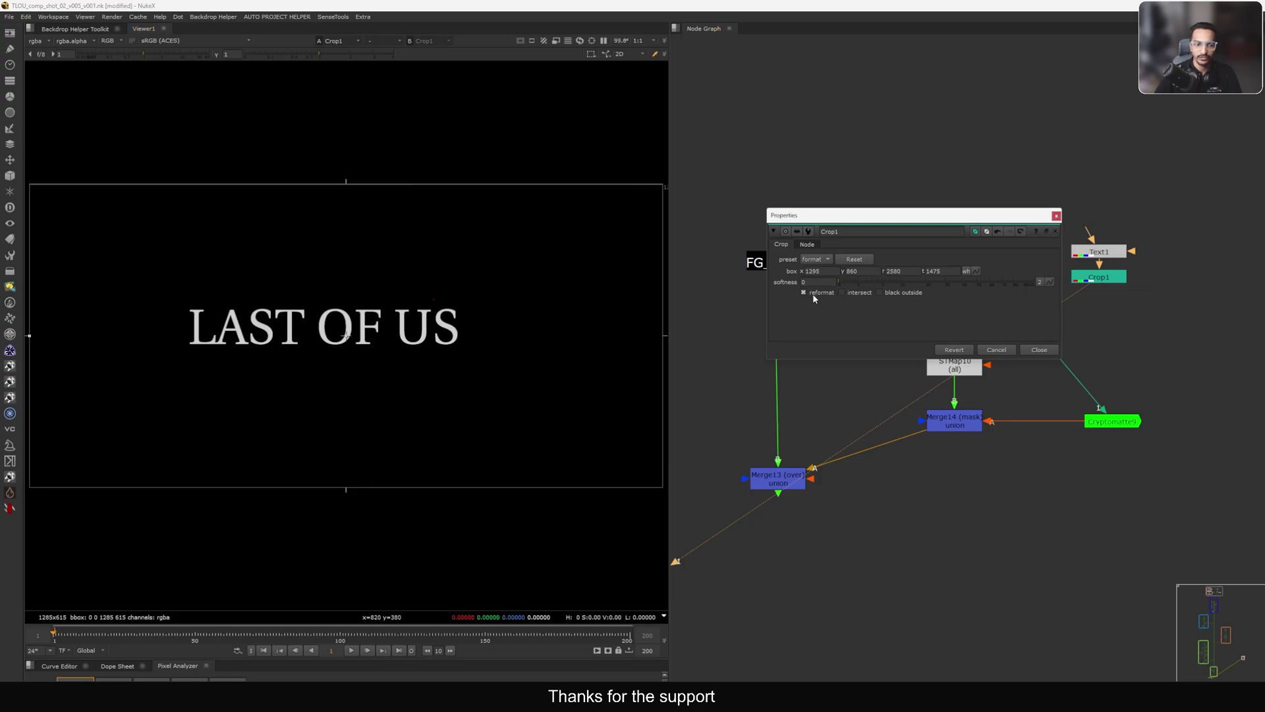
click(1032, 350)
- View STMap10 and connect its src input to Crop1
click(958, 364)
key(1)
click(844, 454)
middle_drag(844, 454, 871, 422)
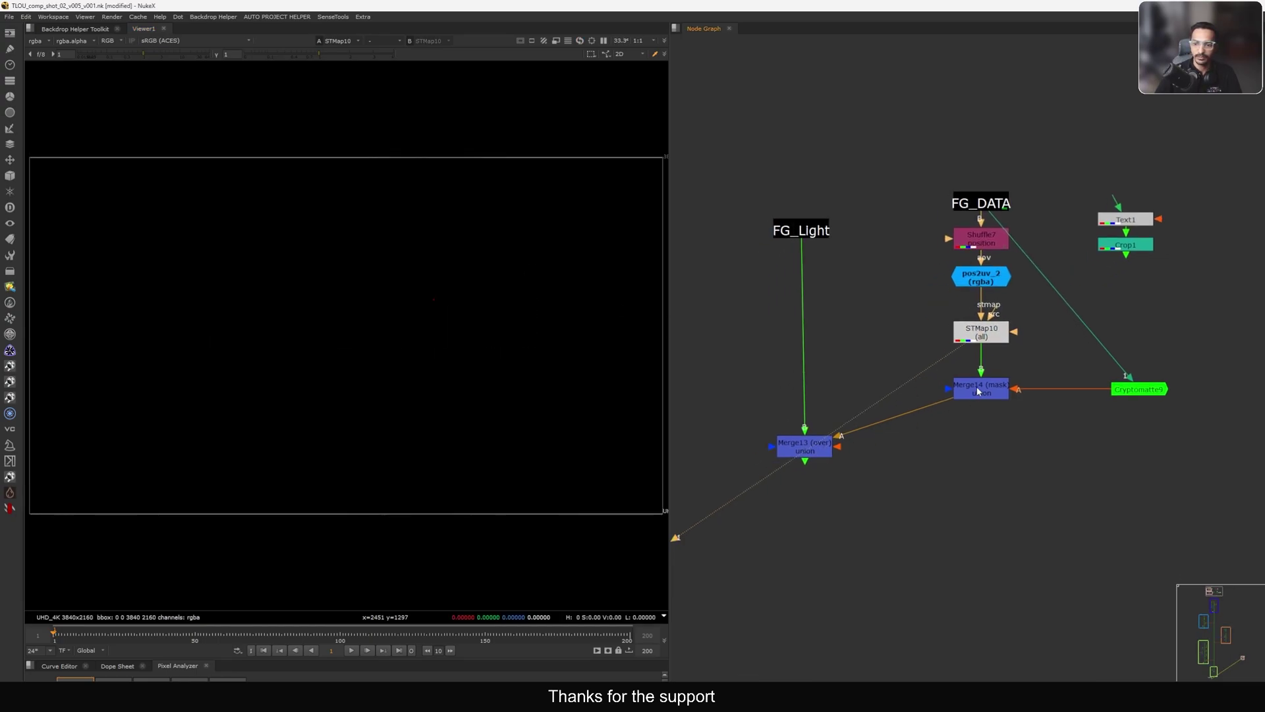
click(978, 390)
drag(992, 314, 1136, 246)
click(967, 340)
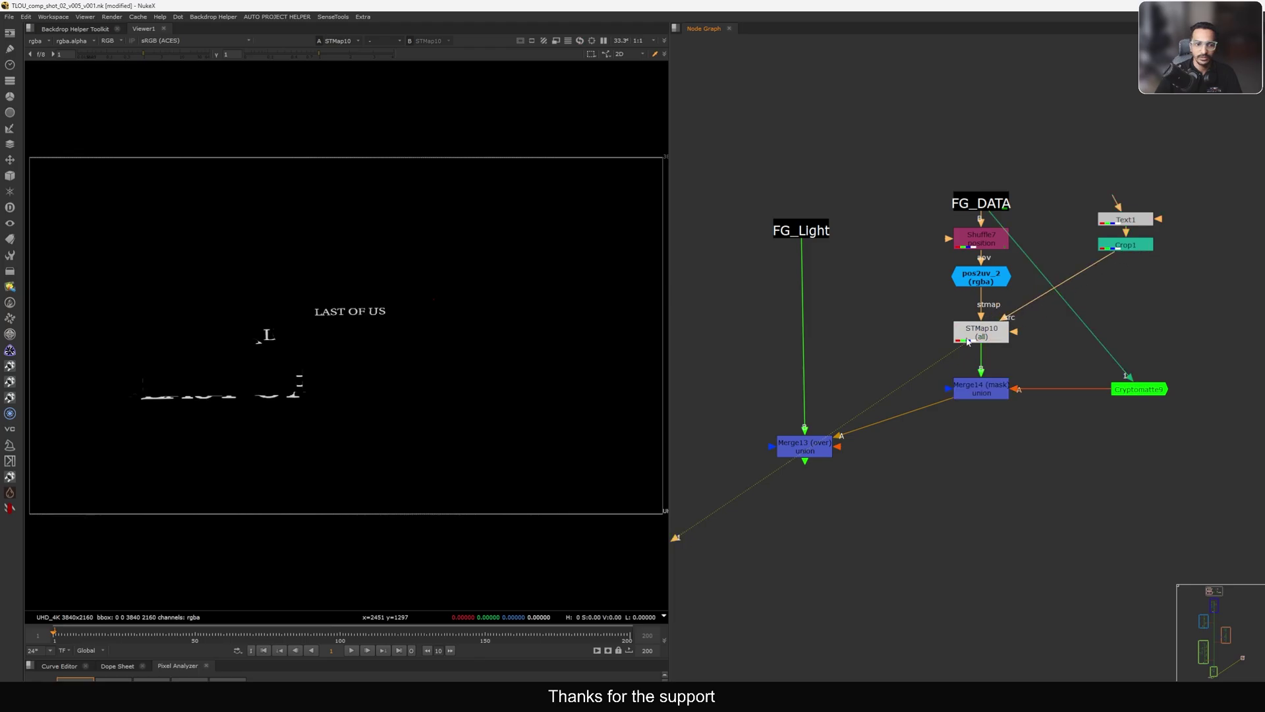
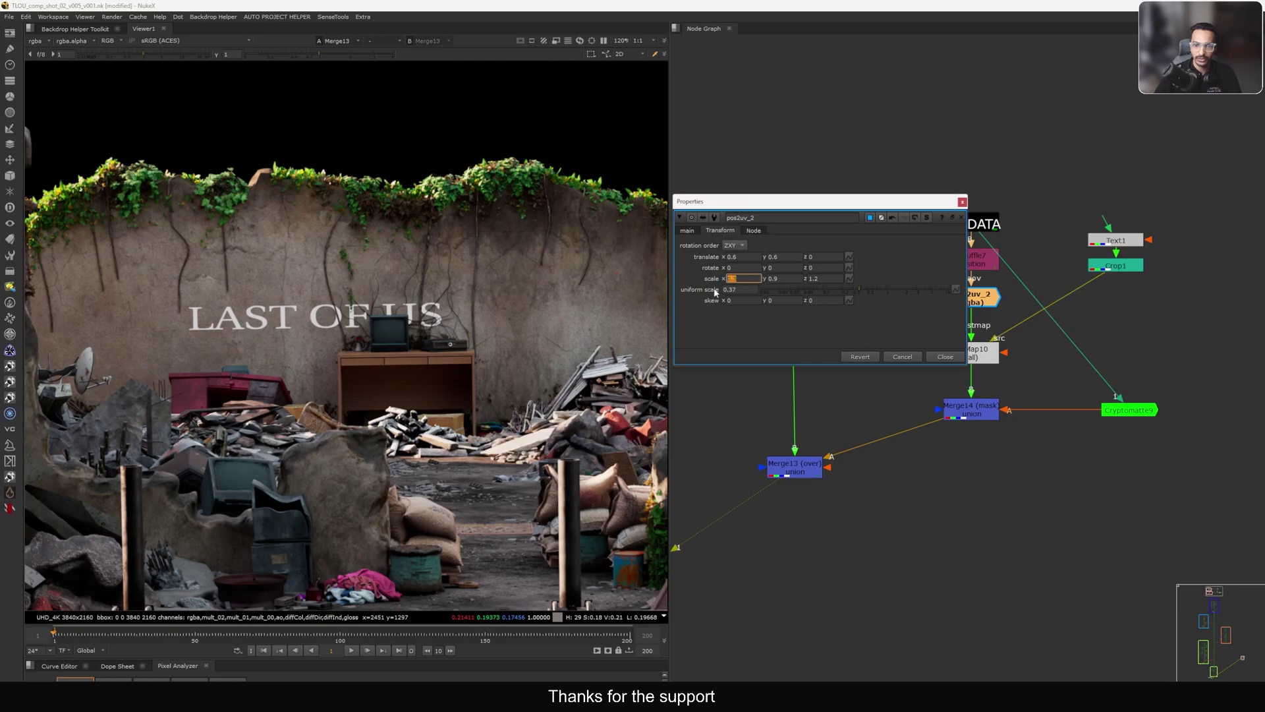
- Set pos2uv_2's transform scale to 1 in x, y and z
text(11)
text(1)
key(Return)
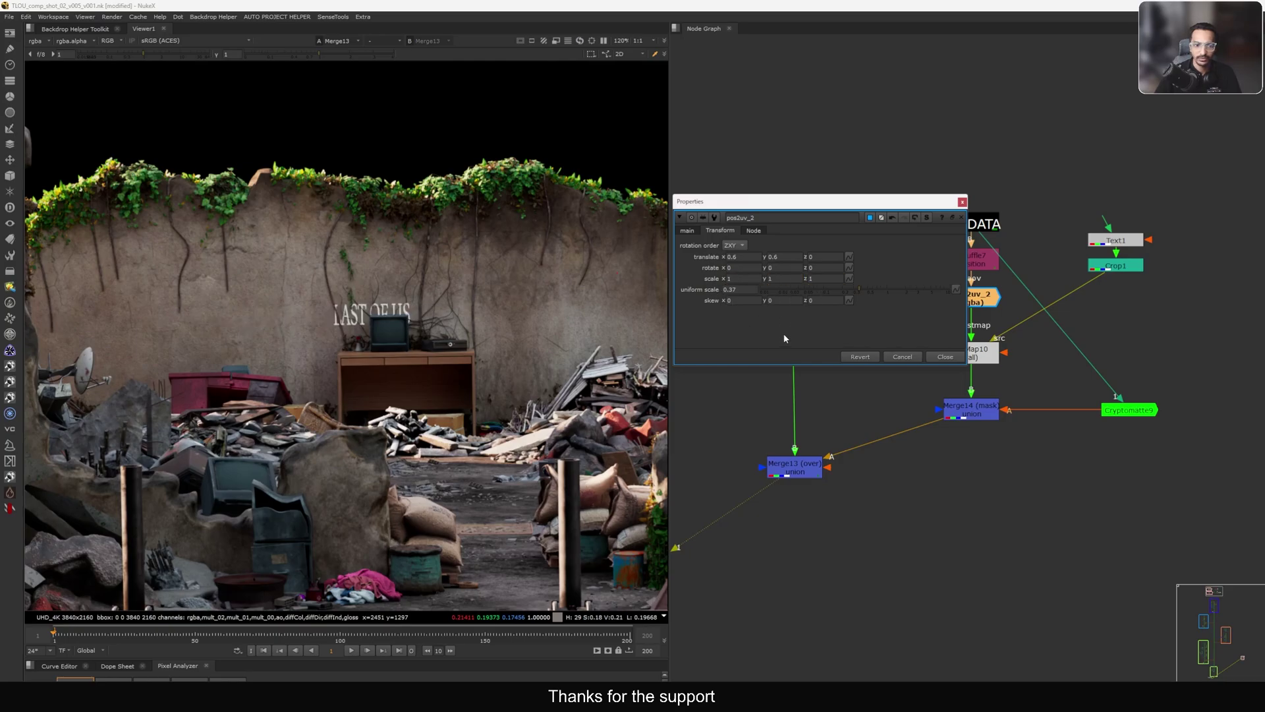
double_click(738, 289)
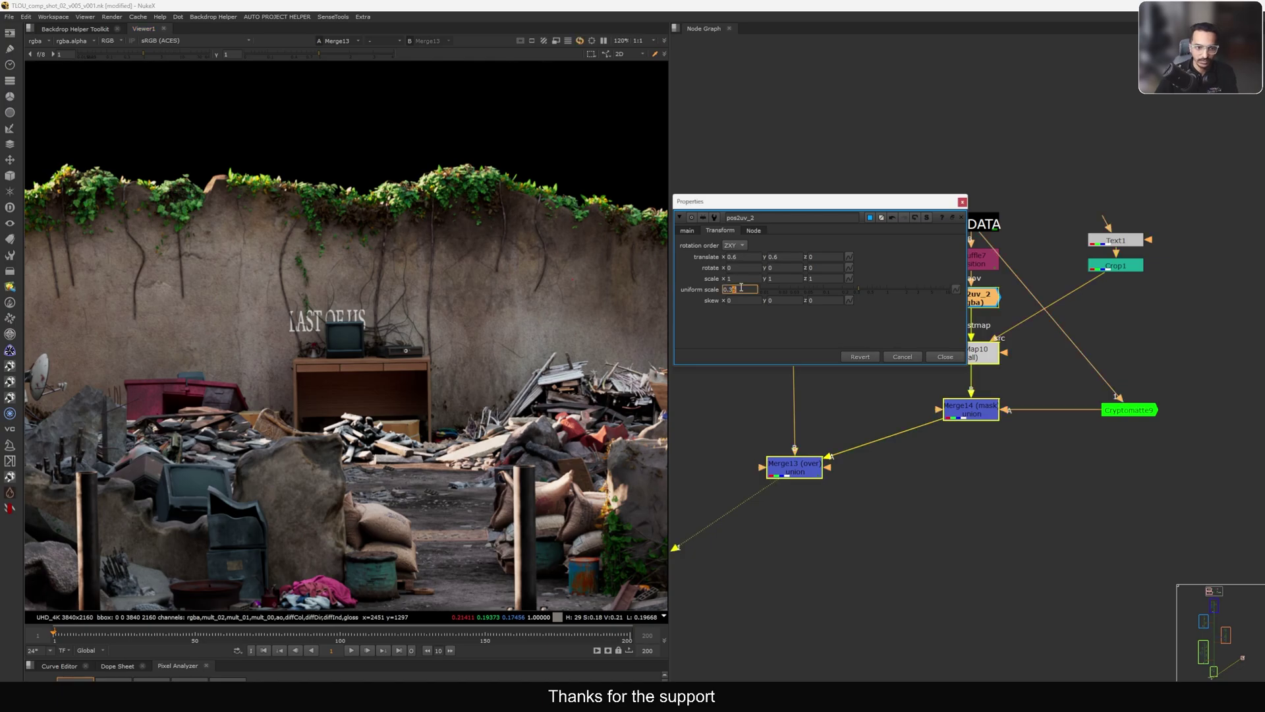
- Move pos2uv_2's Position2d point along the back wall and onto the low foreground wall, at about 2918, 996
click(691, 232)
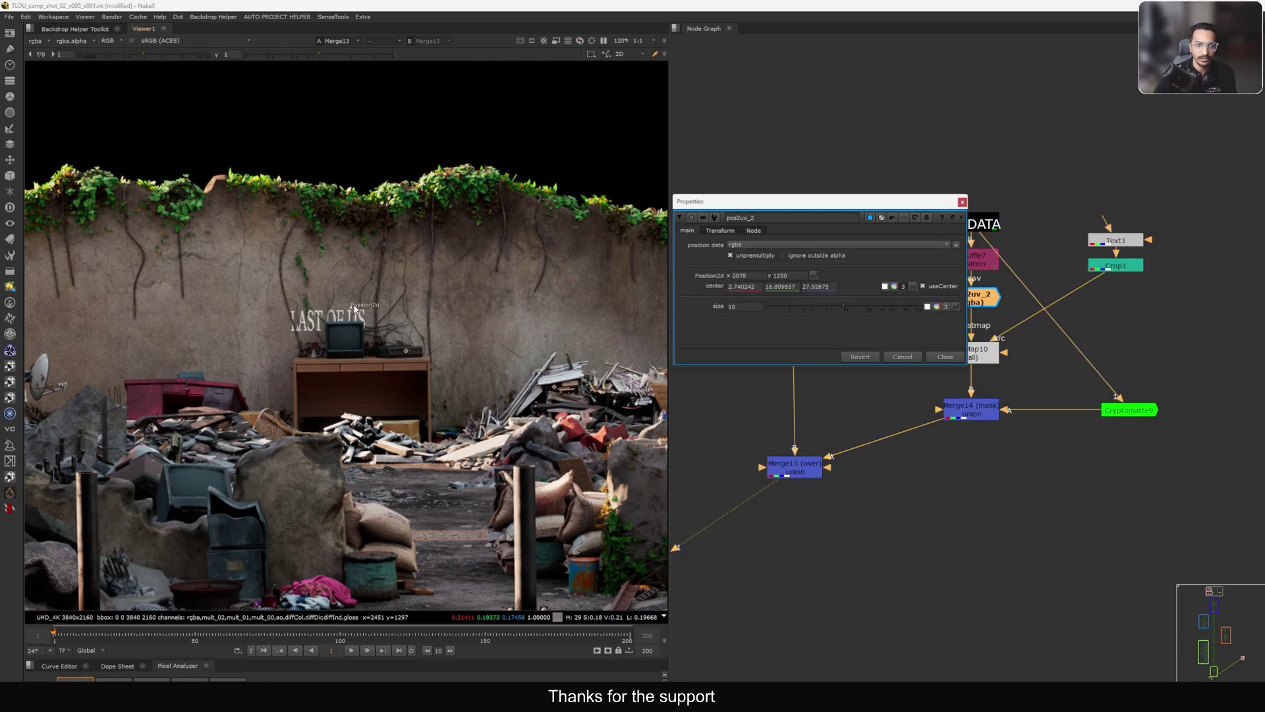
drag(353, 308, 385, 243)
scroll(389, 245, down, 2)
middle_drag(410, 255, 346, 281)
scroll(342, 279, up, 1)
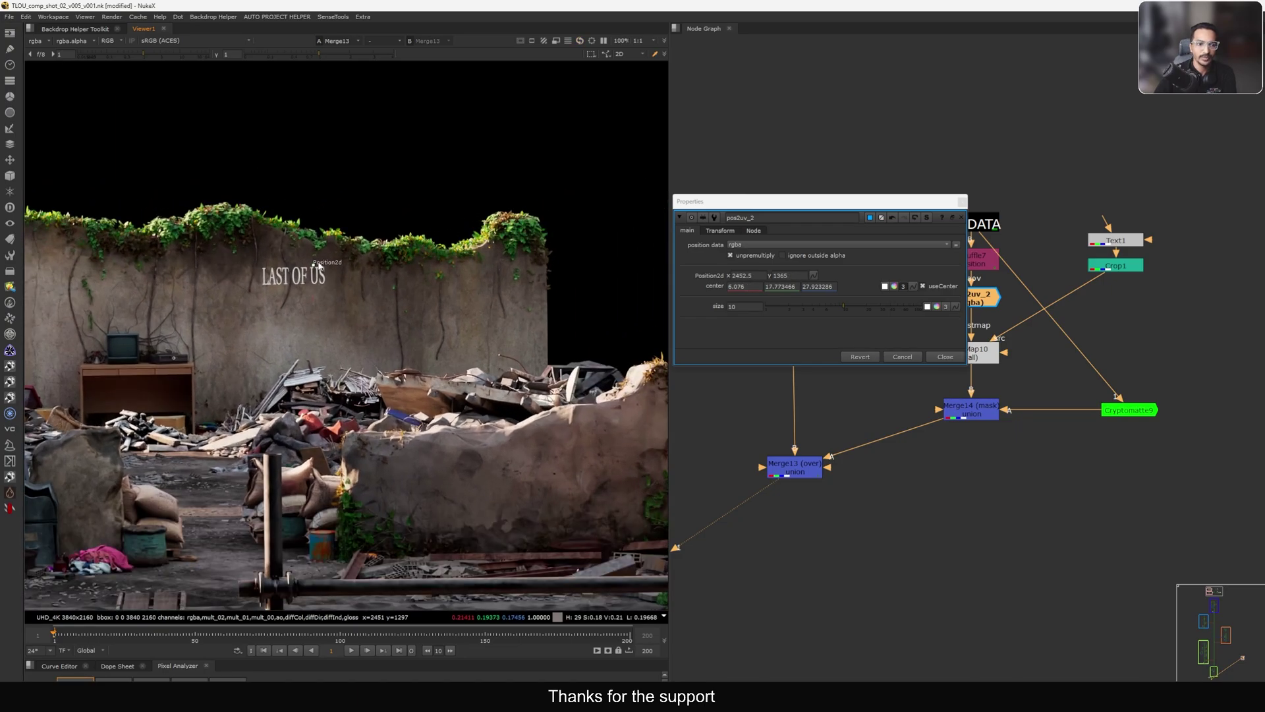
drag(318, 265, 546, 449)
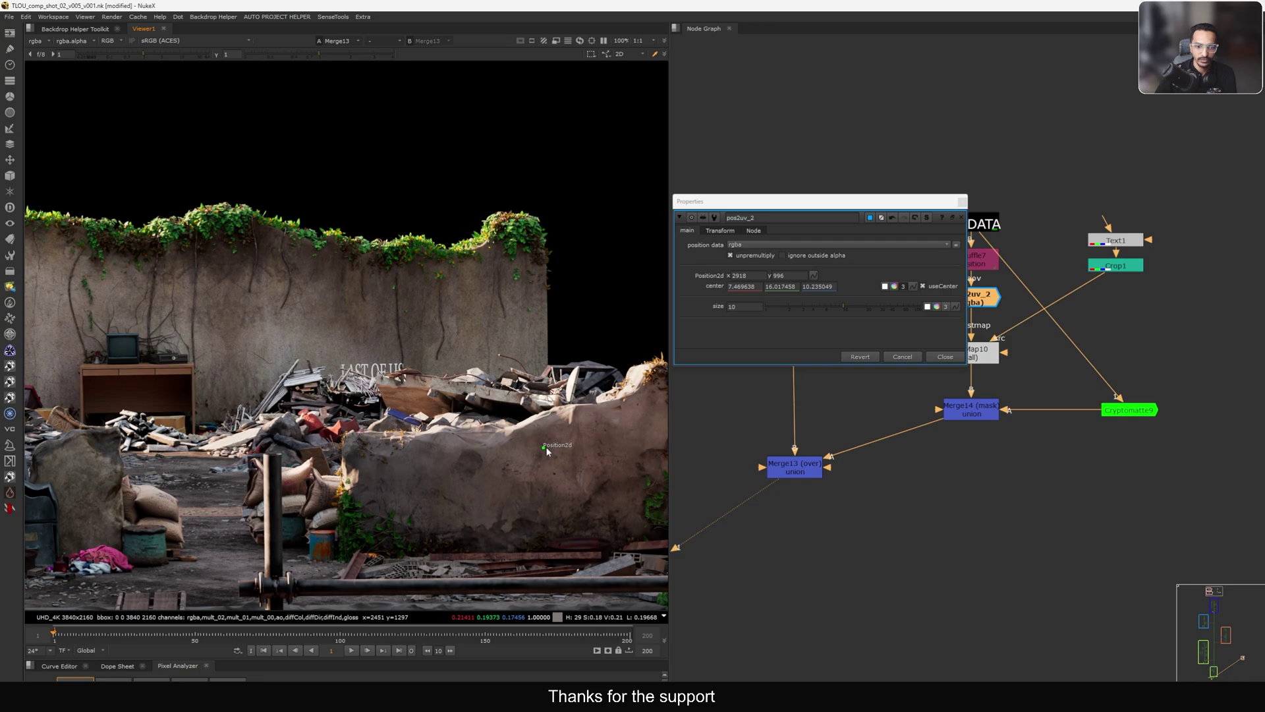
- View the projected text at STMap10 and disable Merge14 to bypass the Cryptomatte mask
scroll(546, 445, down, 2)
click(987, 356)
key(1)
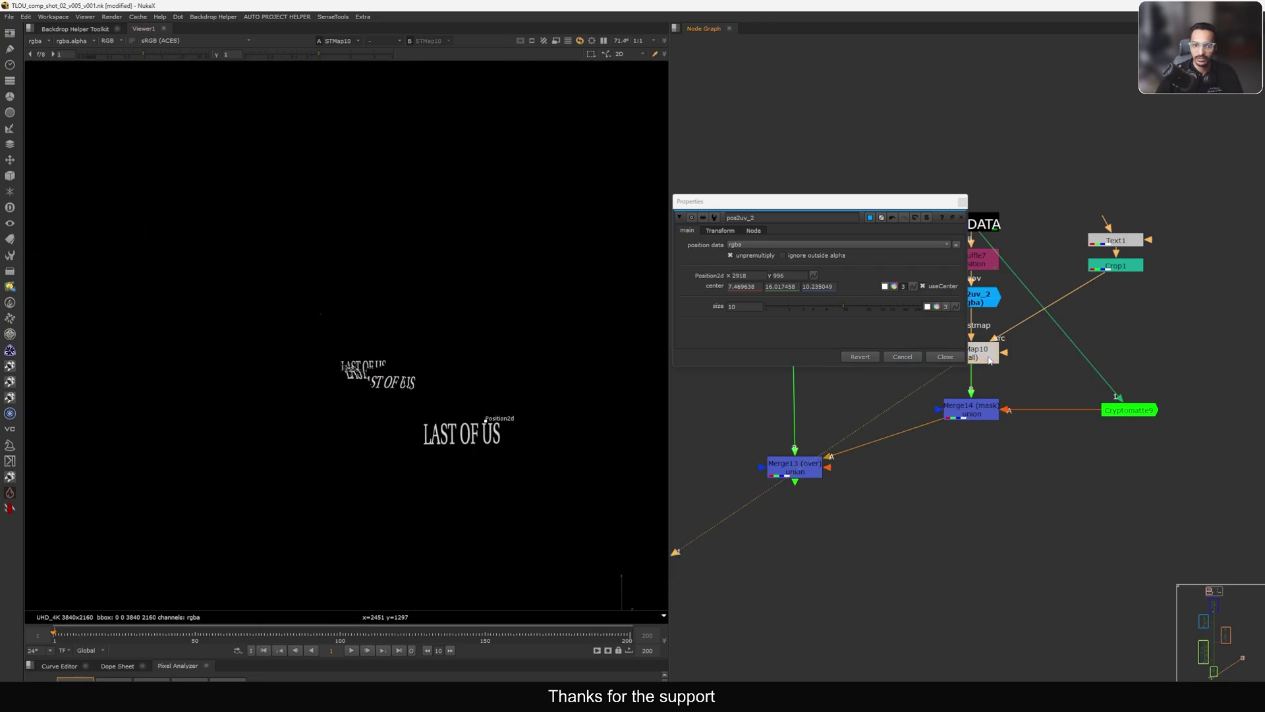
click(973, 413)
key(d)
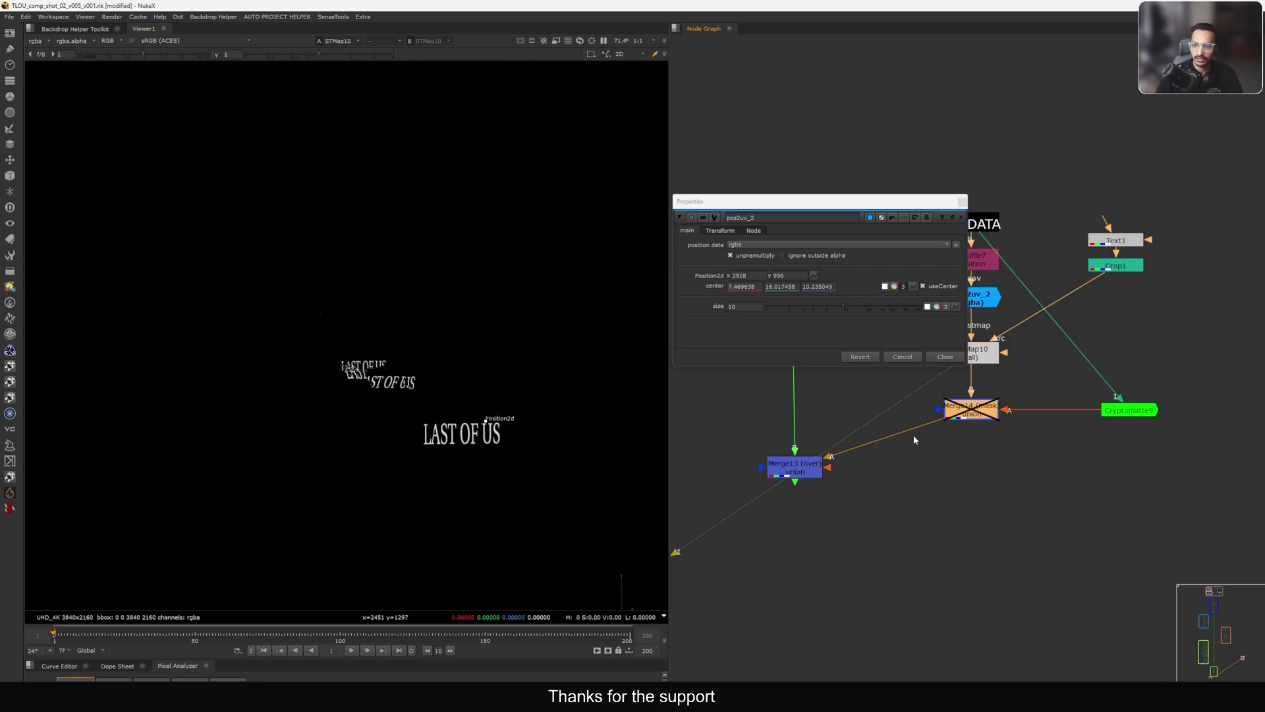
- View Merge13 and shift the Position2d point farther right along the foreground wall, to about 3086, 996
click(795, 467)
key(1)
scroll(427, 422, up, 2)
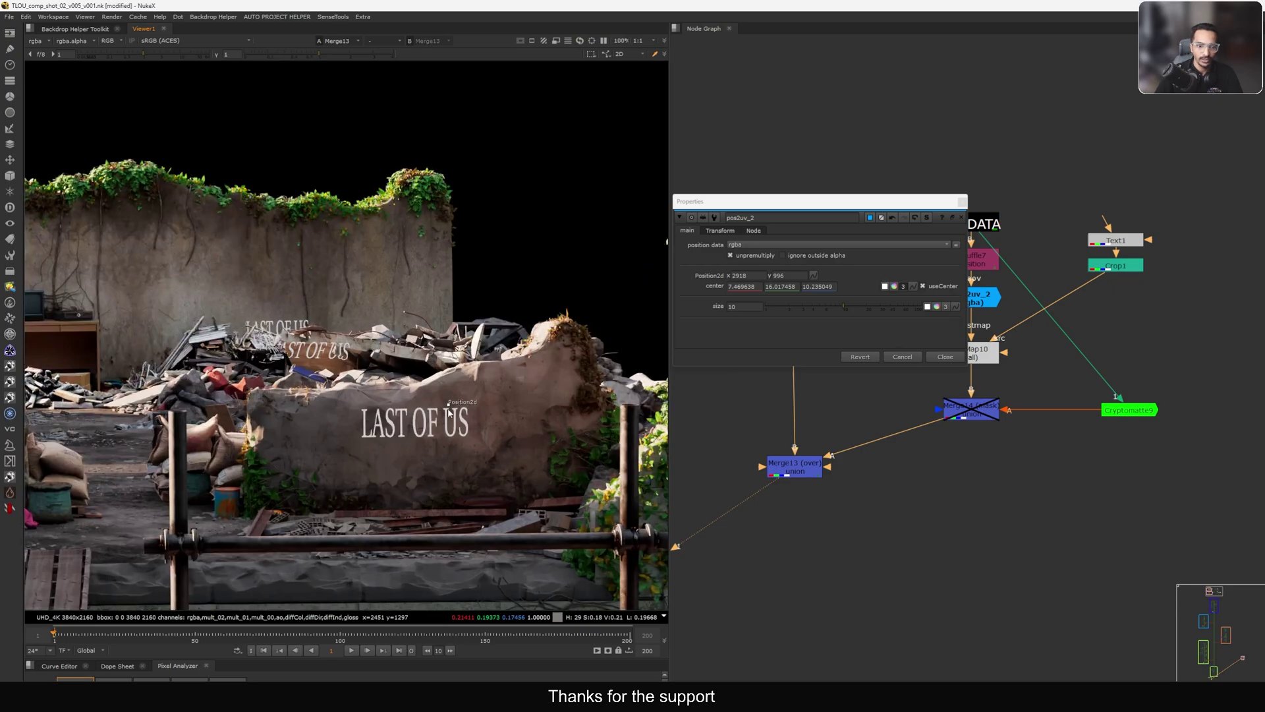
mouse_move(448, 405)
mouse_down()
mouse_move(527, 387)
mouse_move(429, 404)
mouse_up()
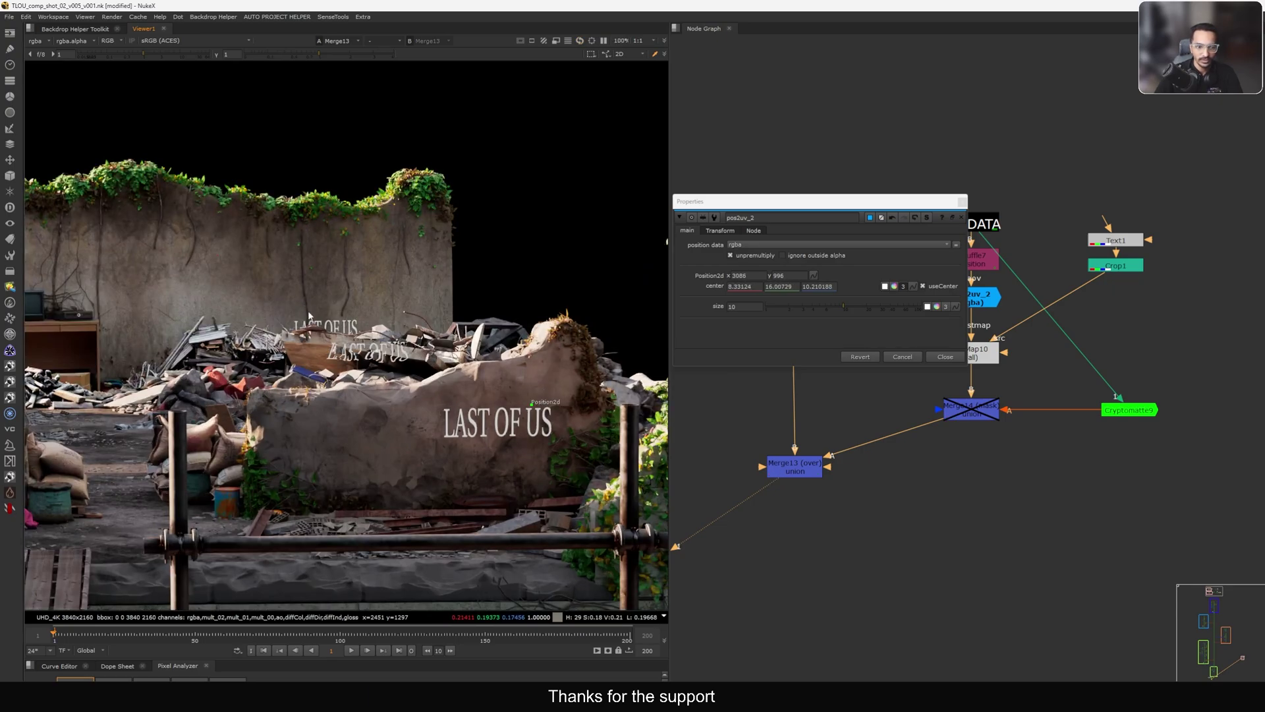
- View the alpha channel of Shuffle7
middle_drag(1039, 360, 1121, 454)
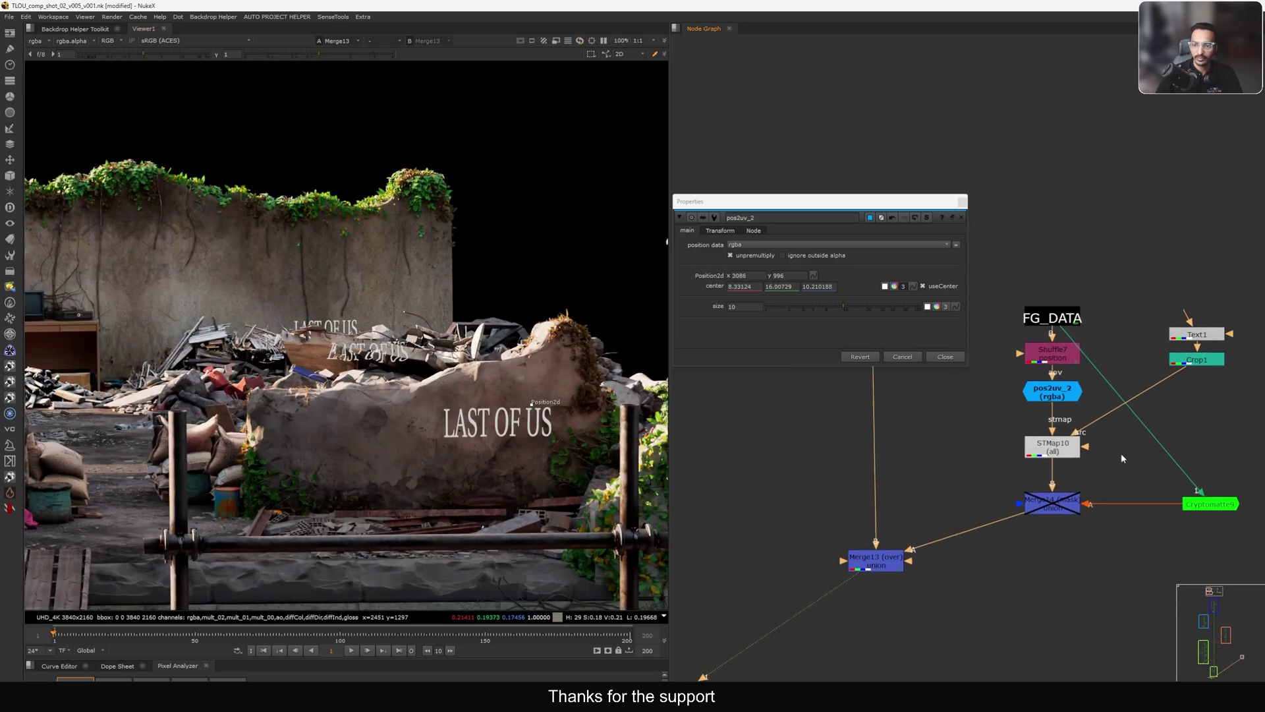
click(1041, 359)
key(1)
key(a)
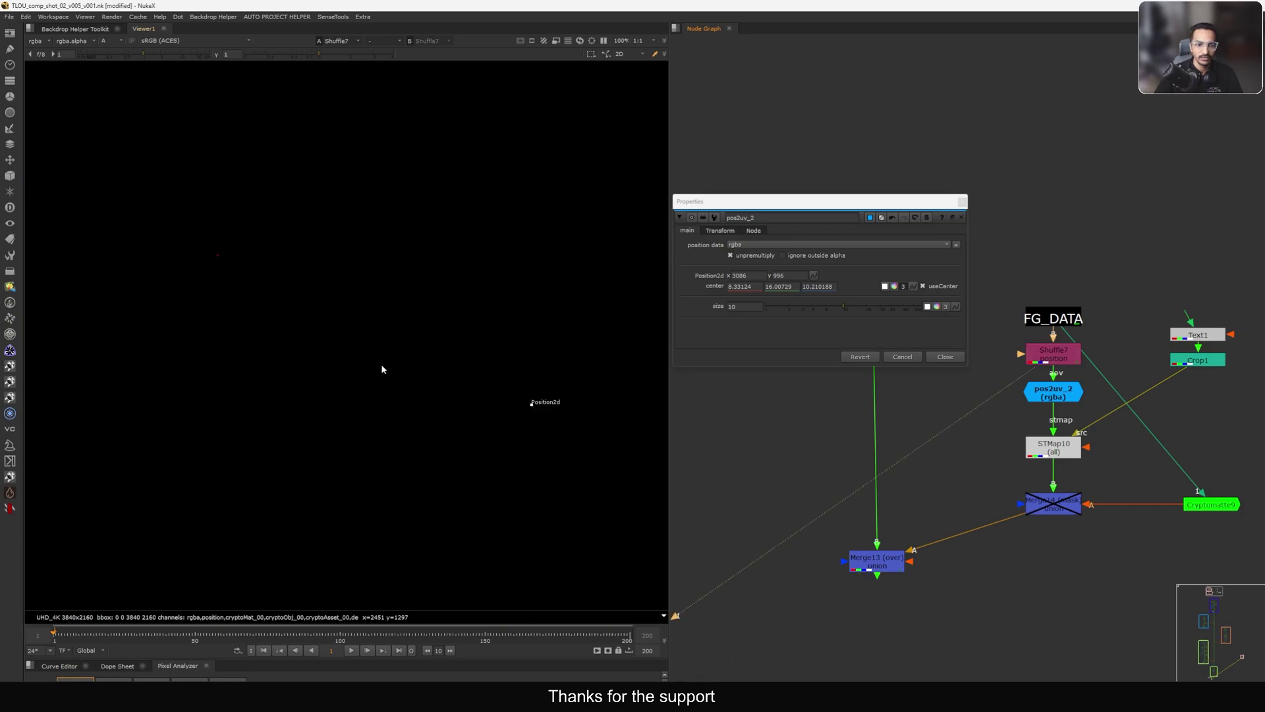
- Inspect Shuffle7's position colours in RGB with the viewer gain lowered to 0.044, and return to Merge13 at normal gain
key(a)
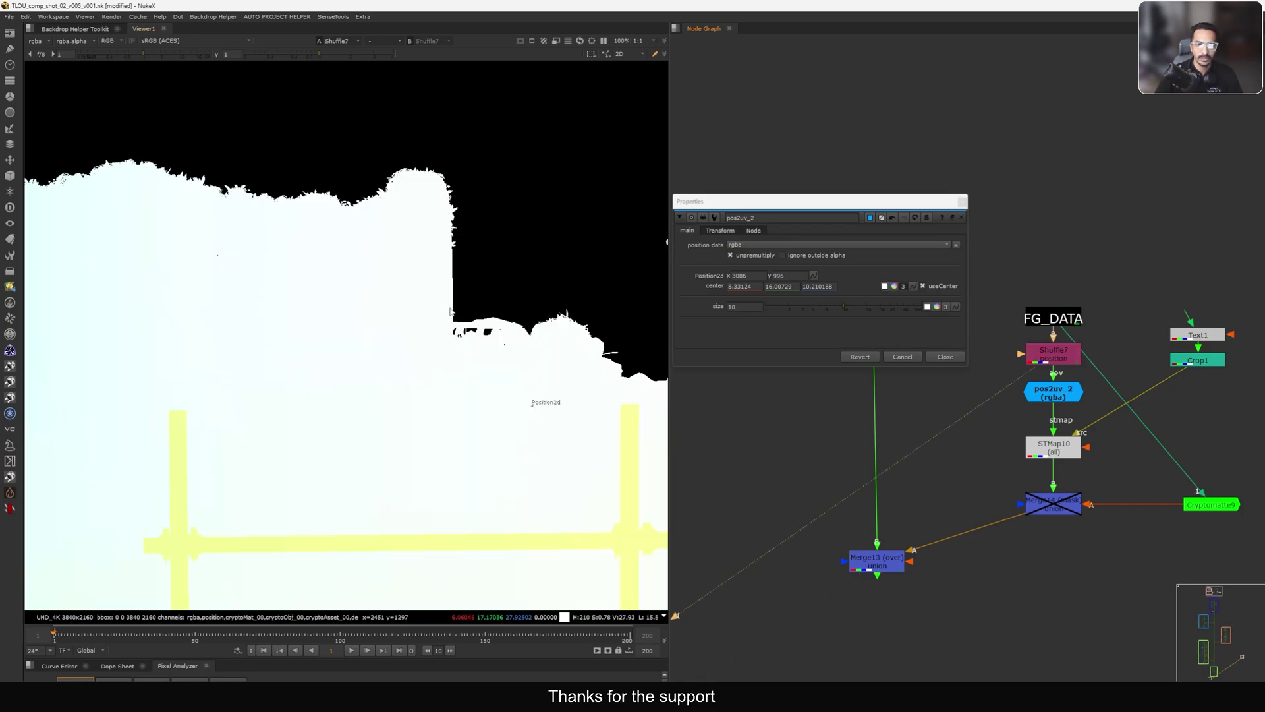
drag(131, 55, 79, 55)
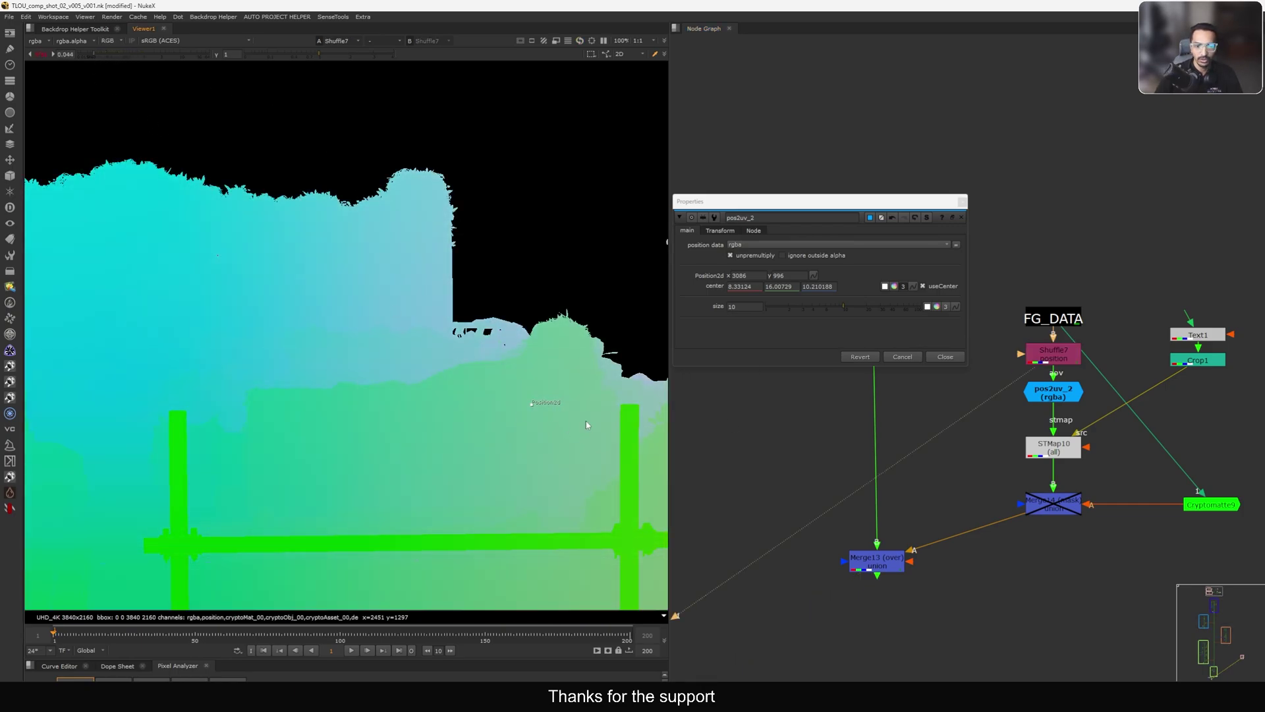
click(891, 562)
key(1)
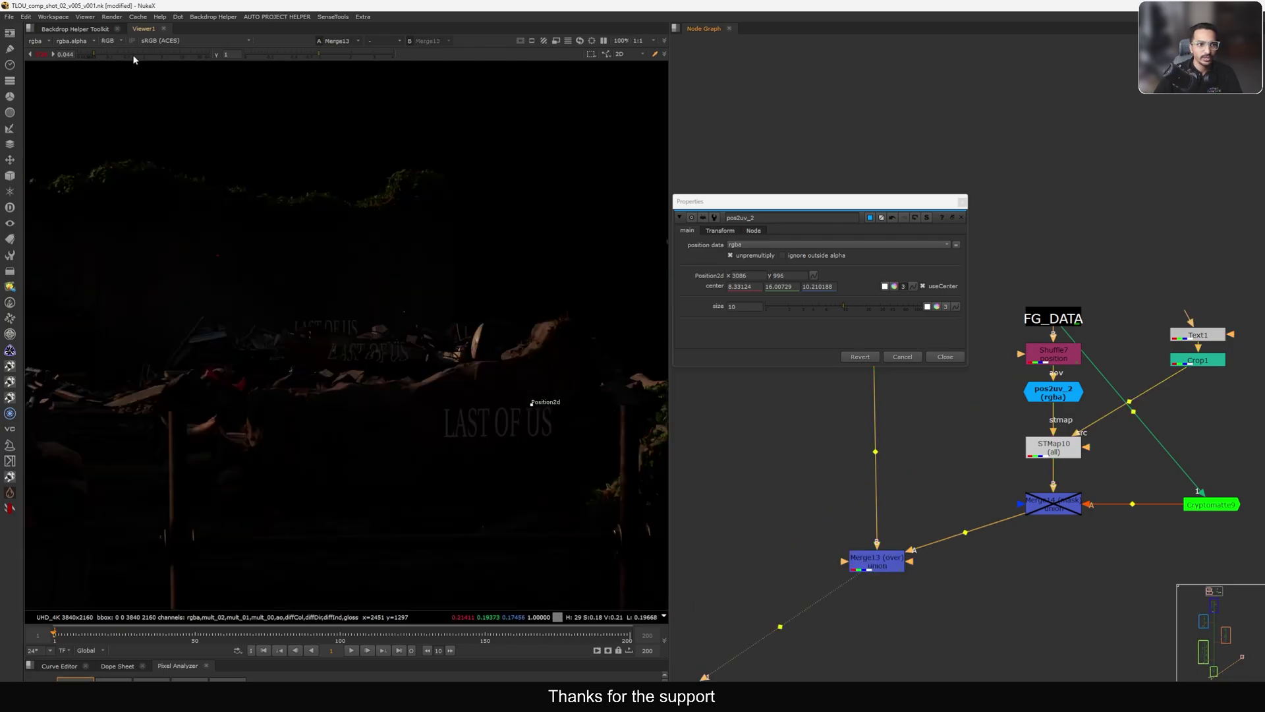
ctrl+click(134, 56)
- Replace Cryptomatte9's matte selection with the low foreground wall, picking Broken_Wall_Right.001 and Decal
middle_drag(1081, 512, 977, 478)
double_click(1107, 469)
key(1)
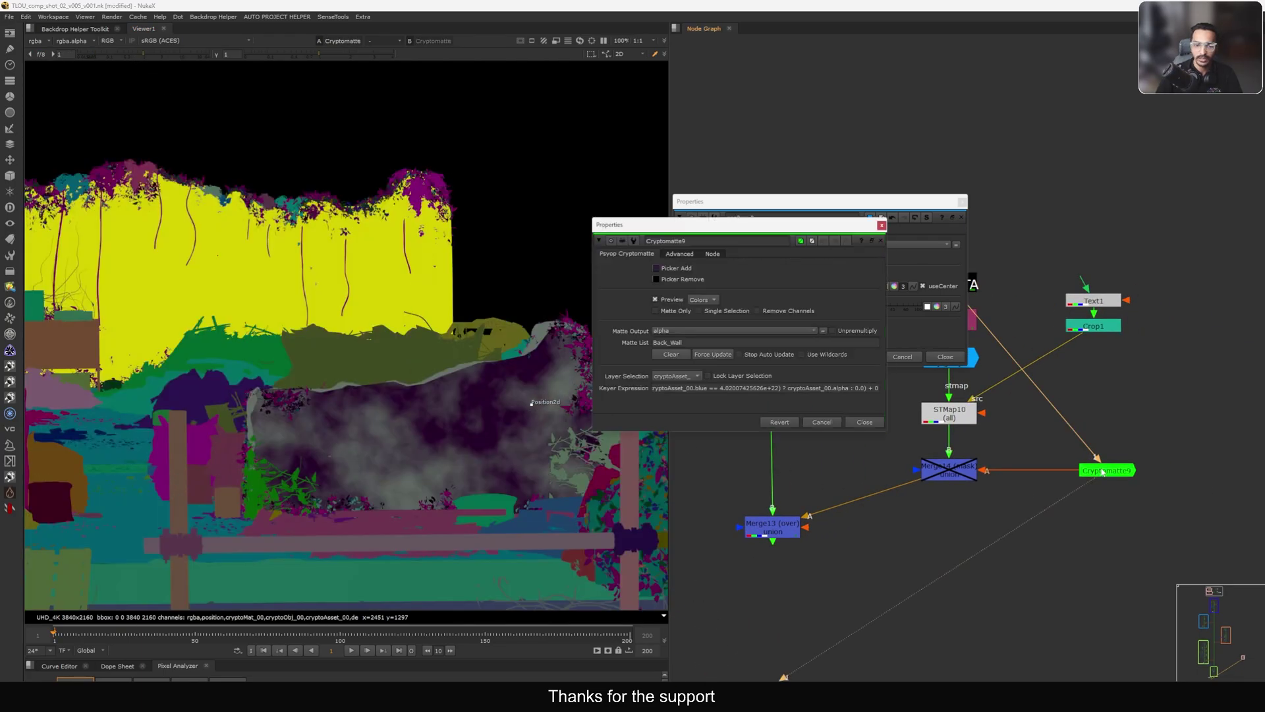
click(669, 355)
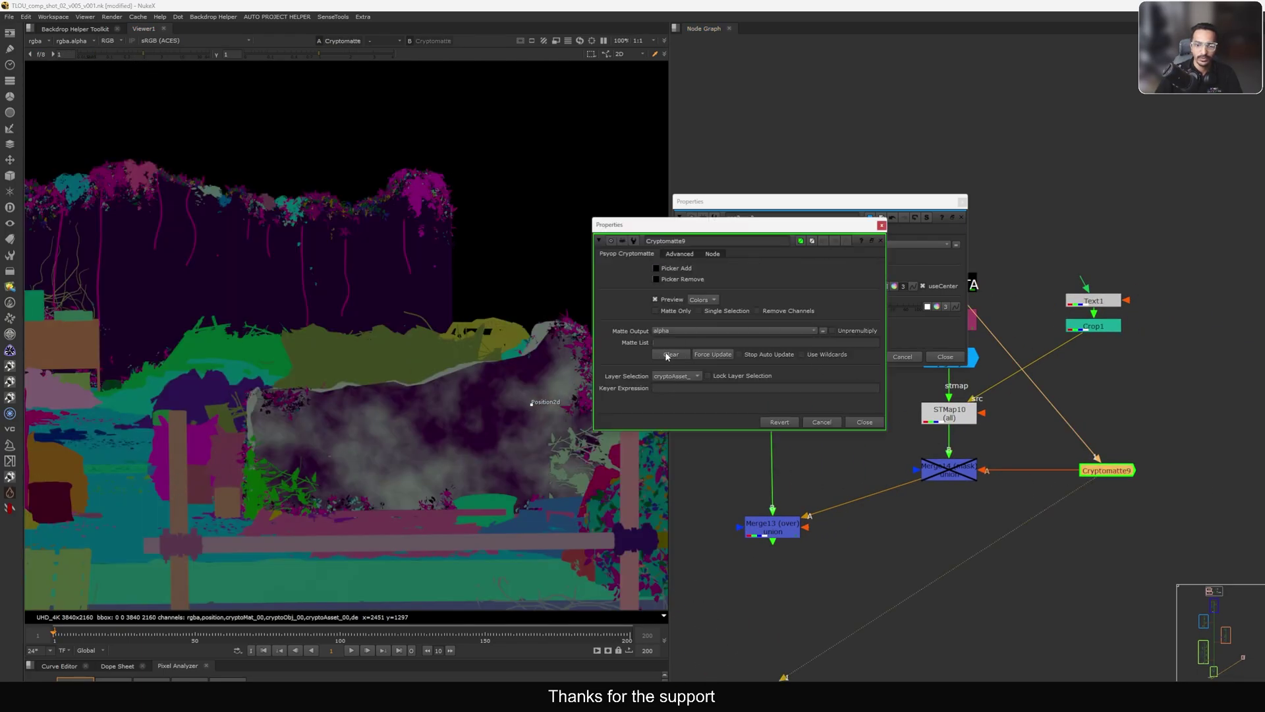
click(657, 268)
ctrl+click(498, 422)
ctrl+click(548, 389)
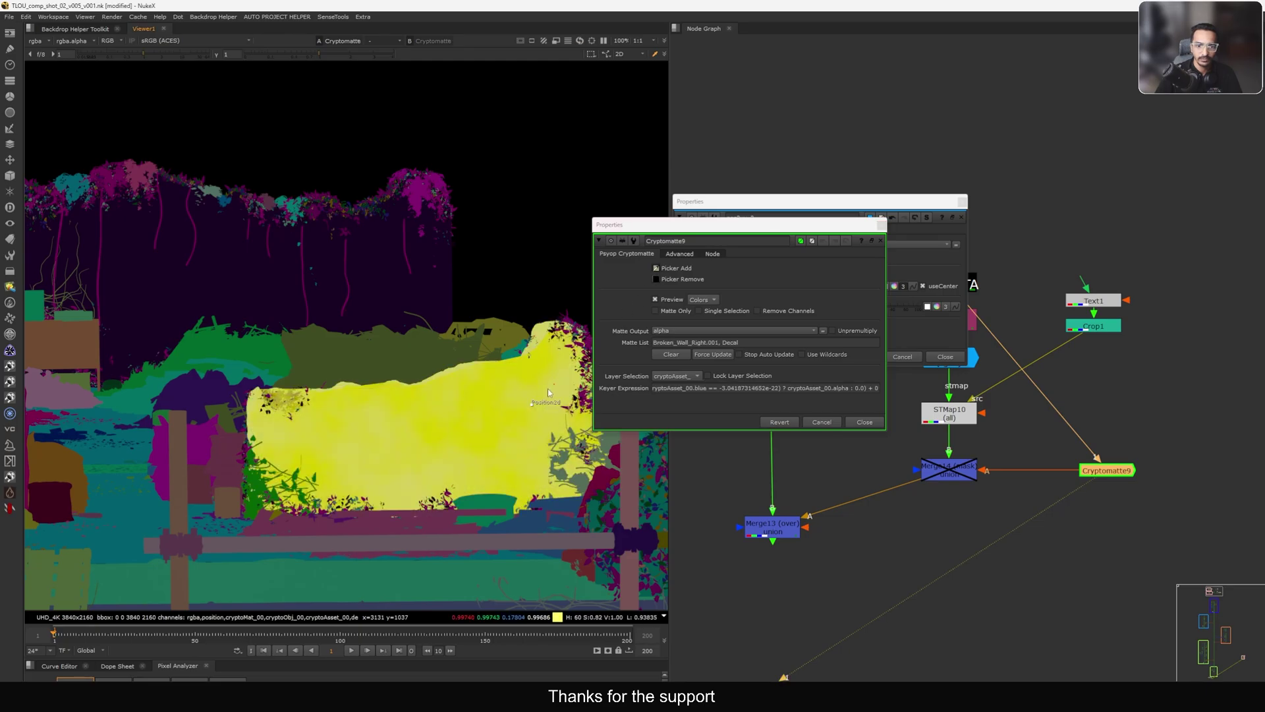
click(865, 422)
- View Merge13 and re-enable Merge14 so the Cryptomatte masks the projected text
click(773, 527)
key(1)
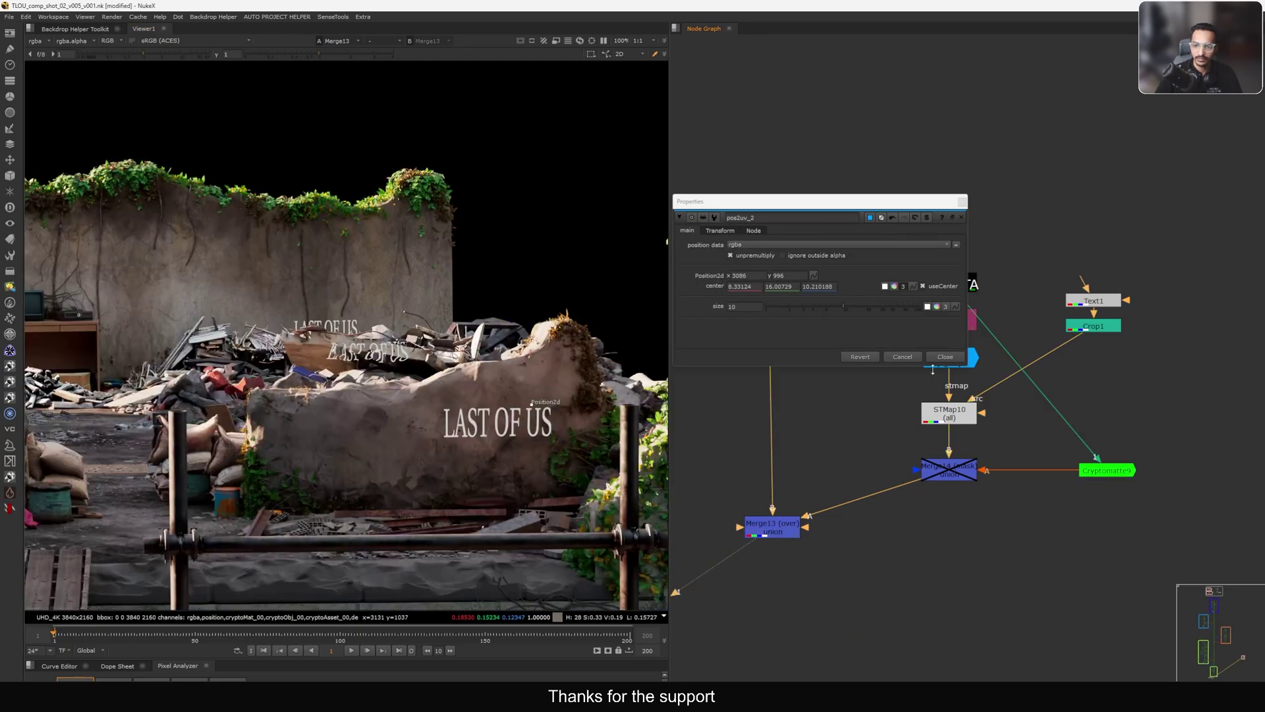
click(945, 357)
click(948, 476)
key(d)
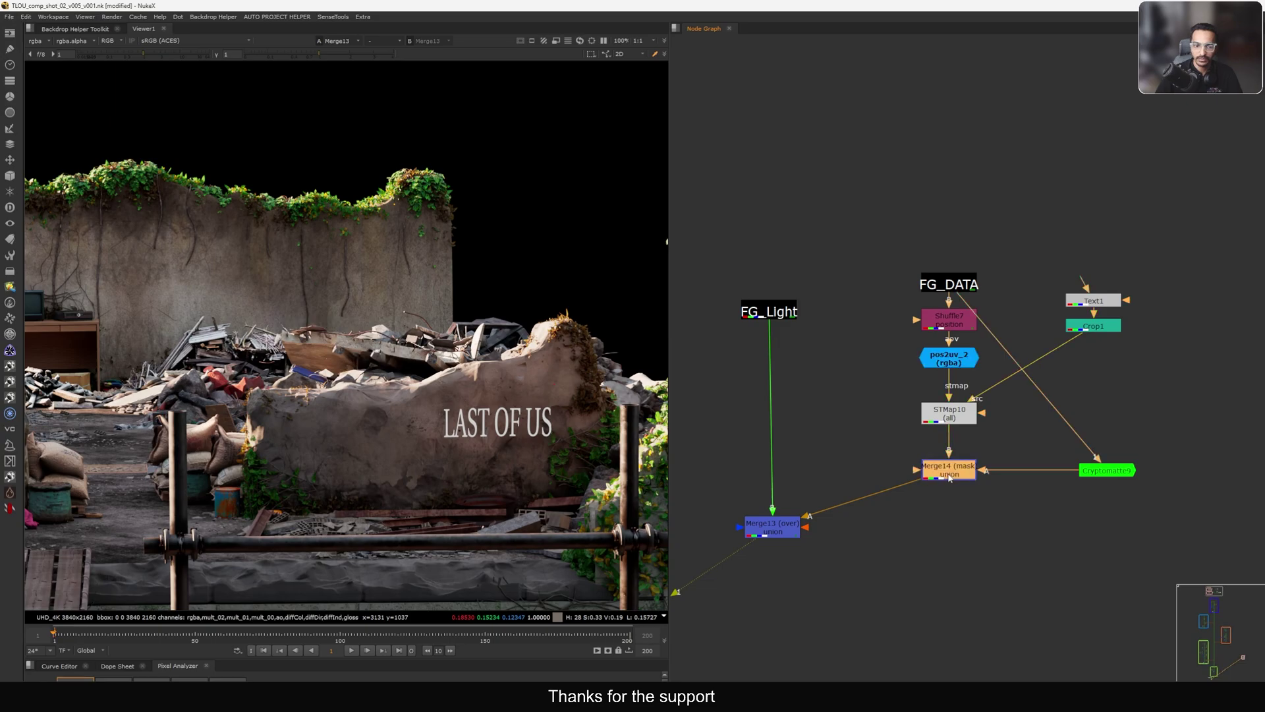
- Move pos2uv_2's Position2d point lower on the foreground wall, to about 3068, 892, and show the whole frame
double_click(942, 361)
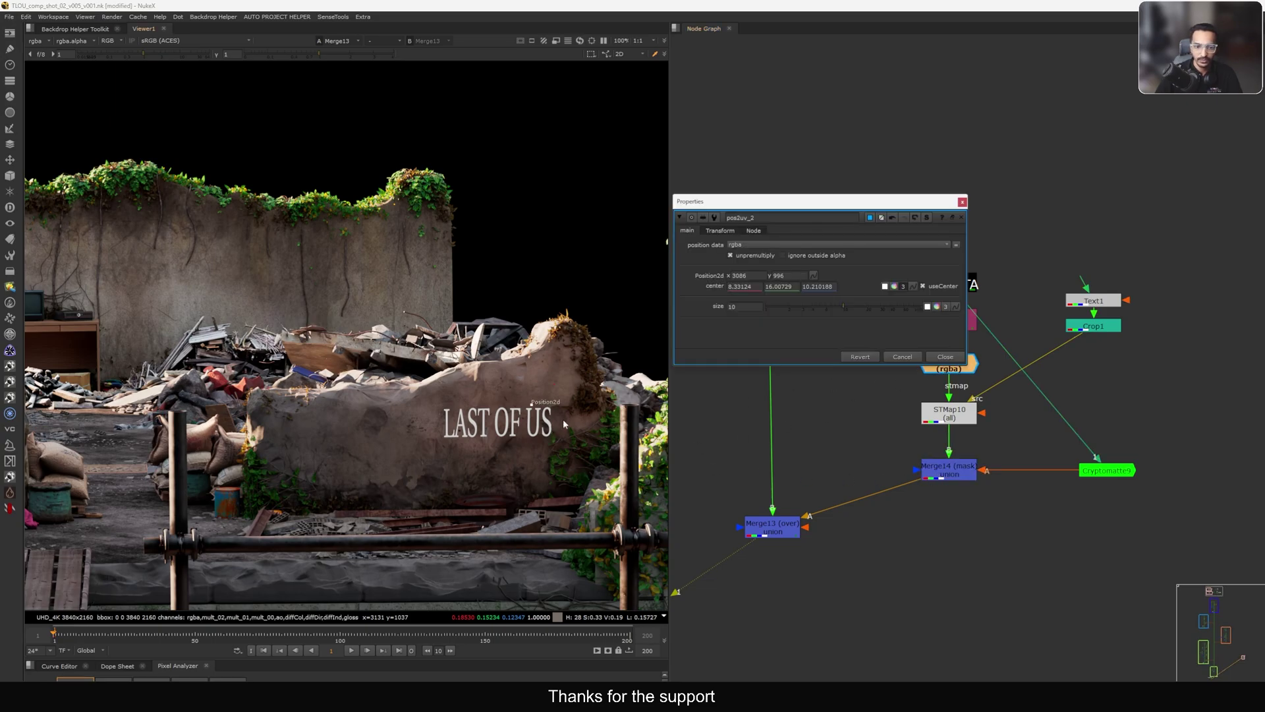
drag(533, 407, 523, 454)
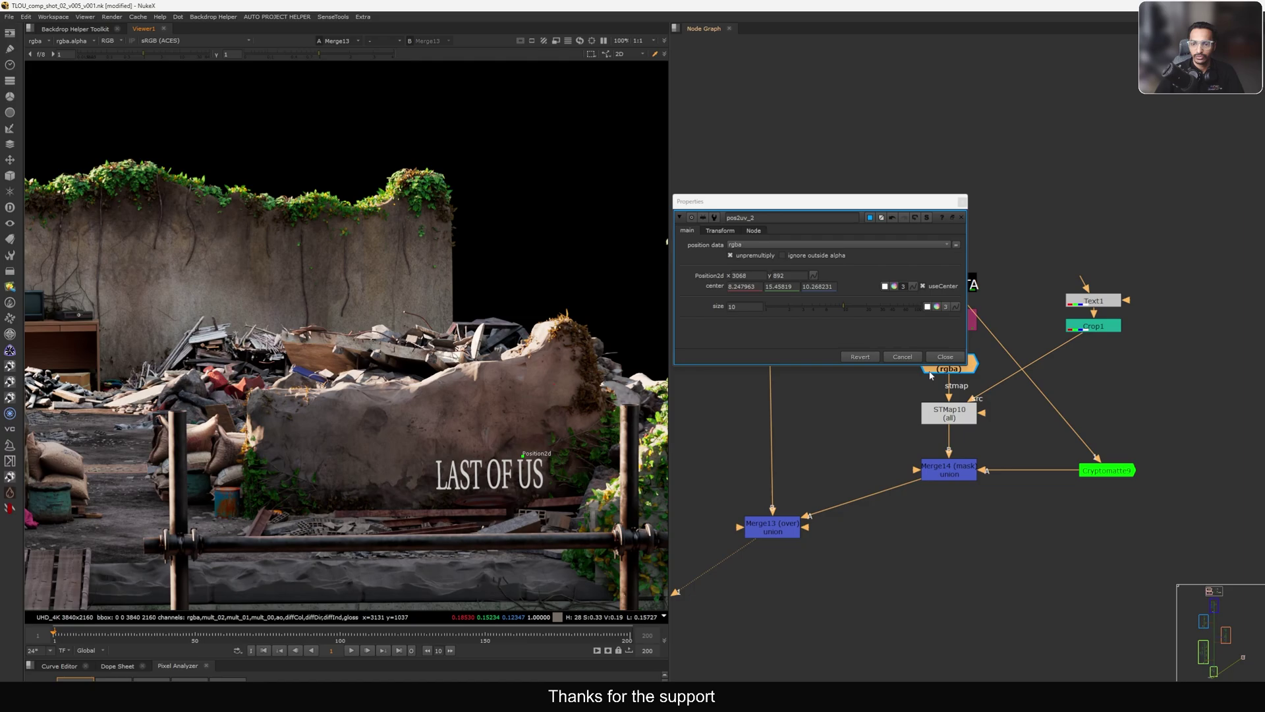
click(944, 356)
key(f)
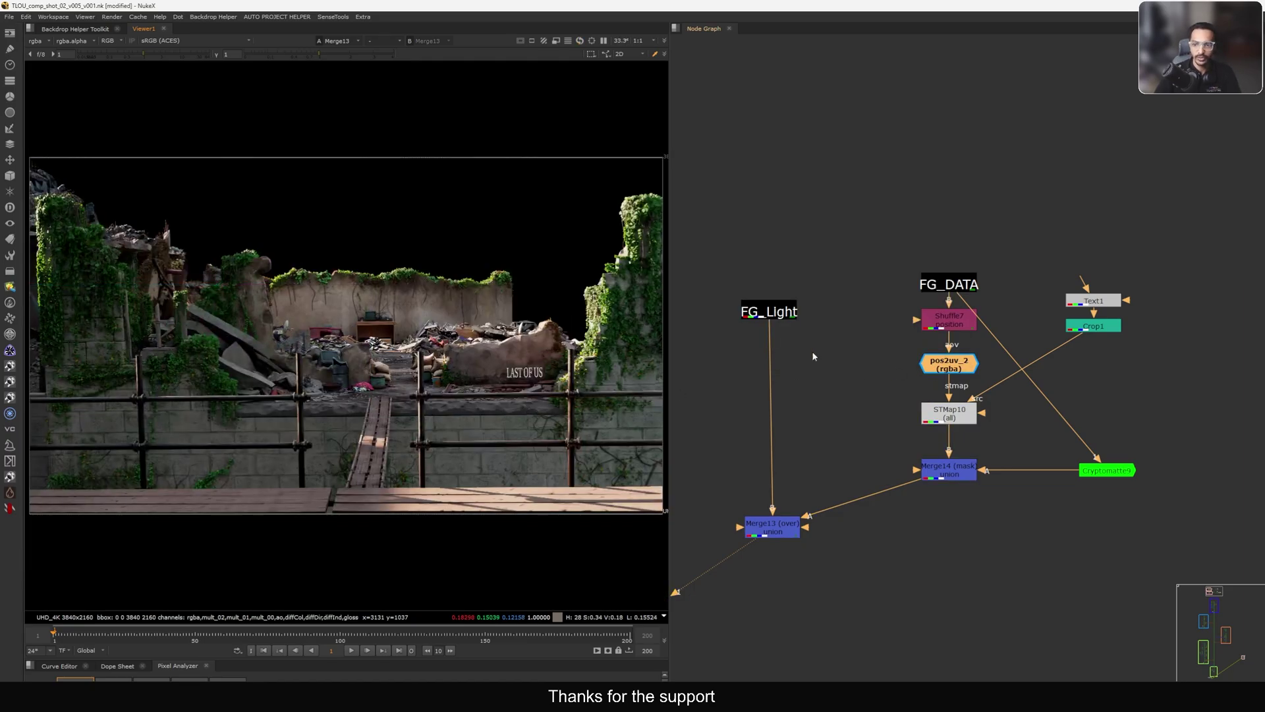
- View the finished comp at the output node below the LENS FX backdrop, with the entire node graph in overview
scroll(895, 340, down, 2)
scroll(918, 358, up, 4)
drag(920, 359, 918, 362)
scroll(885, 377, down, 3)
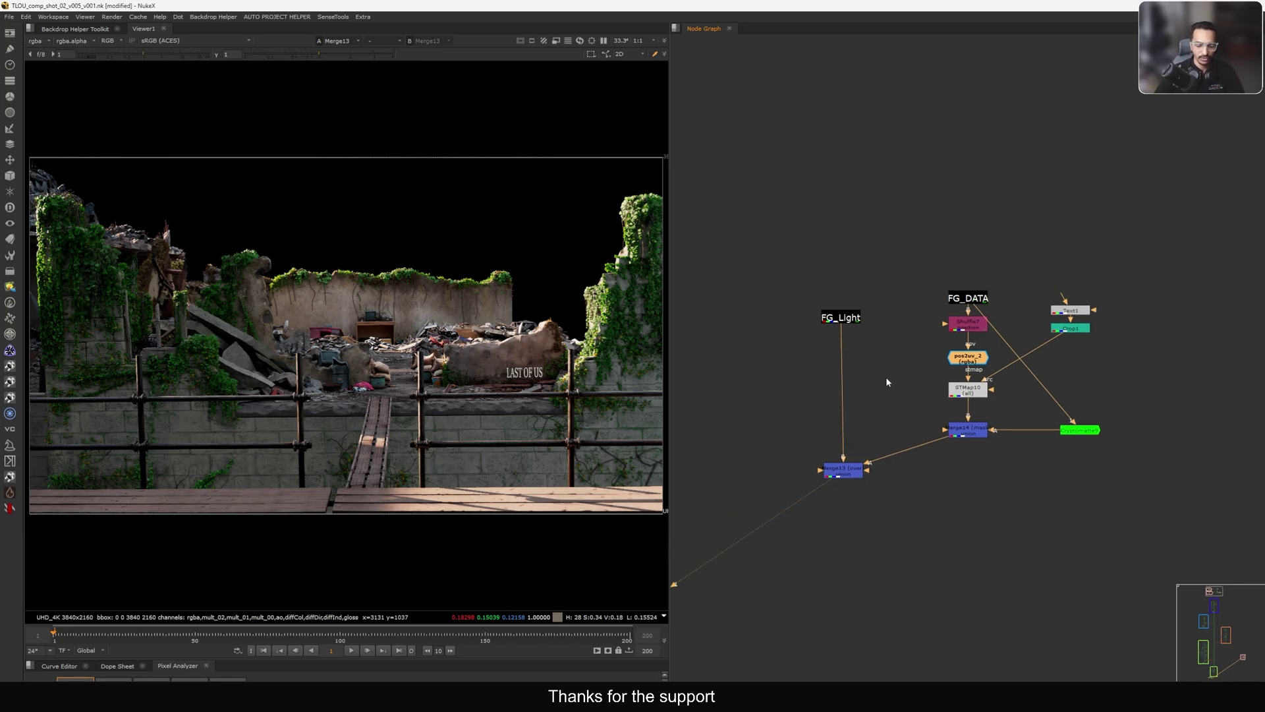
click(882, 390)
key(f)
scroll(920, 625, up, 4)
middle_drag(929, 626, 959, 563)
scroll(959, 563, up, 4)
drag(983, 497, 1068, 552)
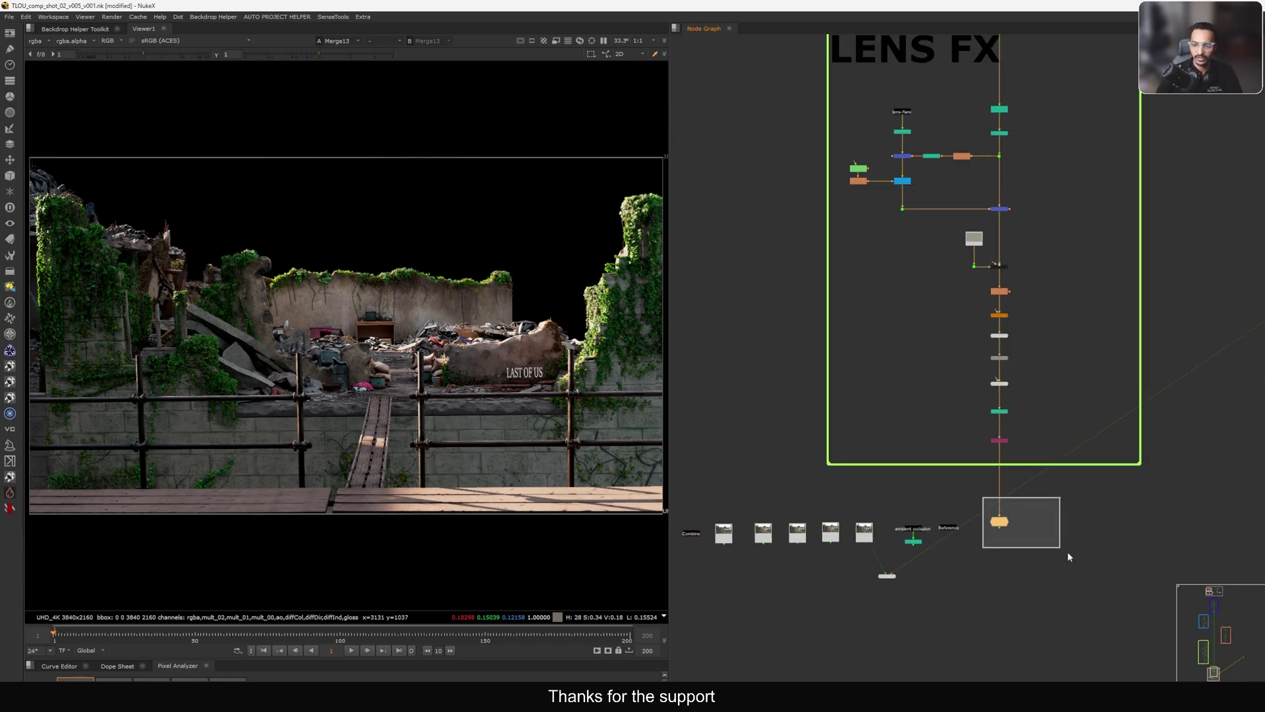
key(1)
scroll(1072, 527, down, 5)
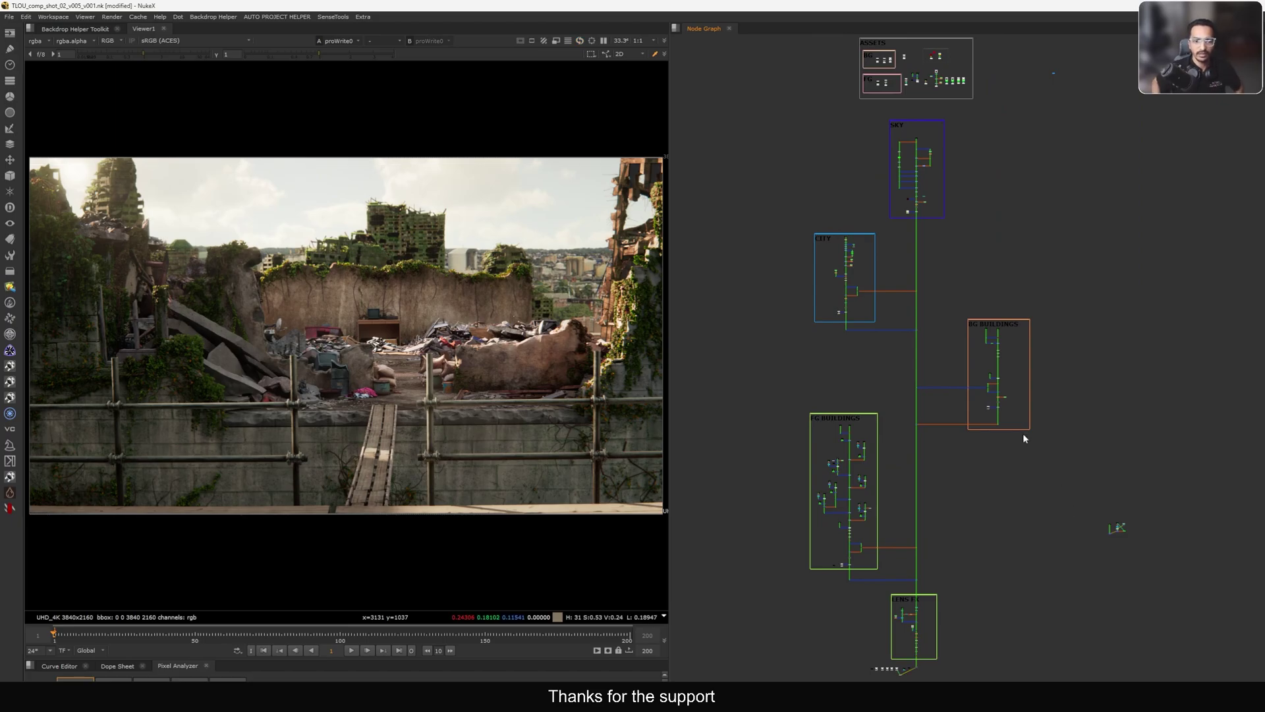